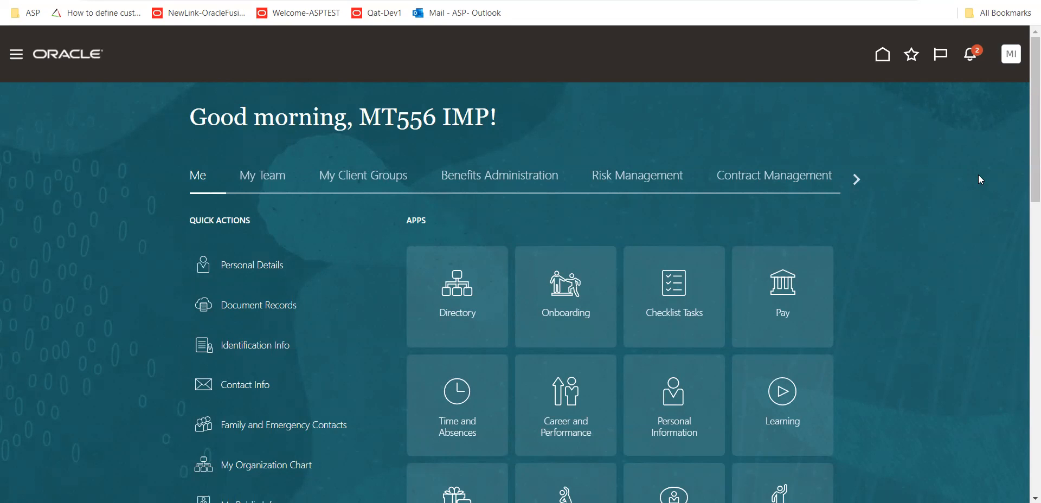
Open the Manage Customer Pricing Profiles page from the pricing tasks under Order Management
{"action": "left_click", "coordinate": [853, 181]}
{"action": "left_click", "coordinate": [852, 181]}
{"action": "left_click", "coordinate": [853, 181]}
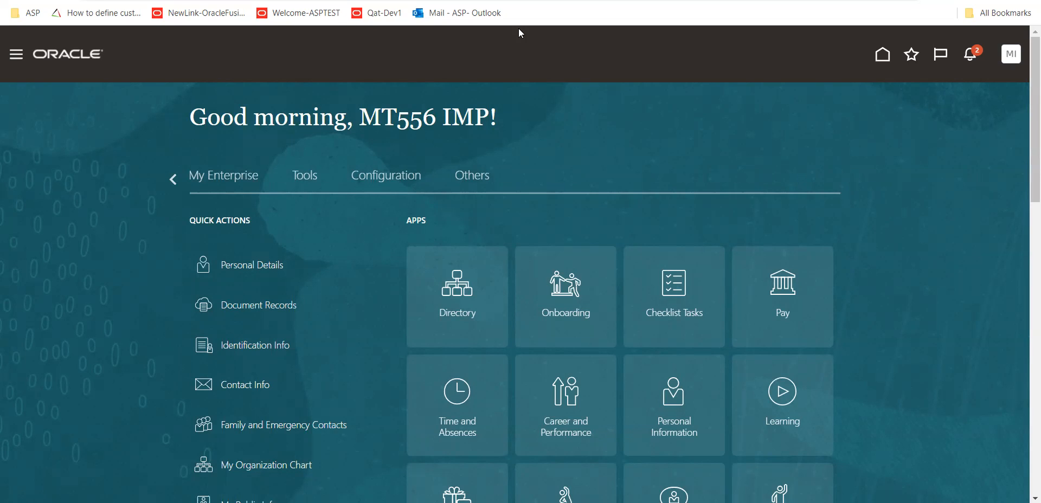
{"action": "left_click", "coordinate": [166, 182]}
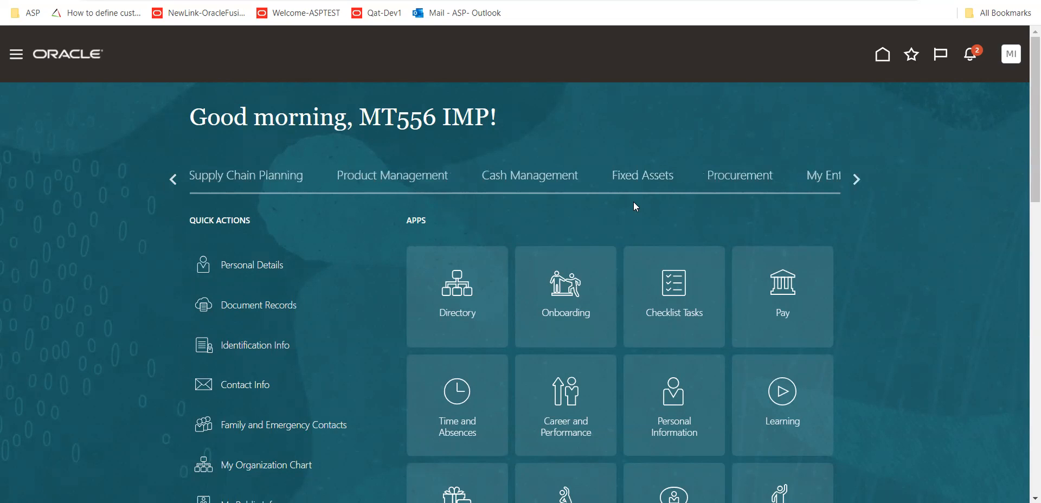
{"action": "left_click", "coordinate": [174, 179]}
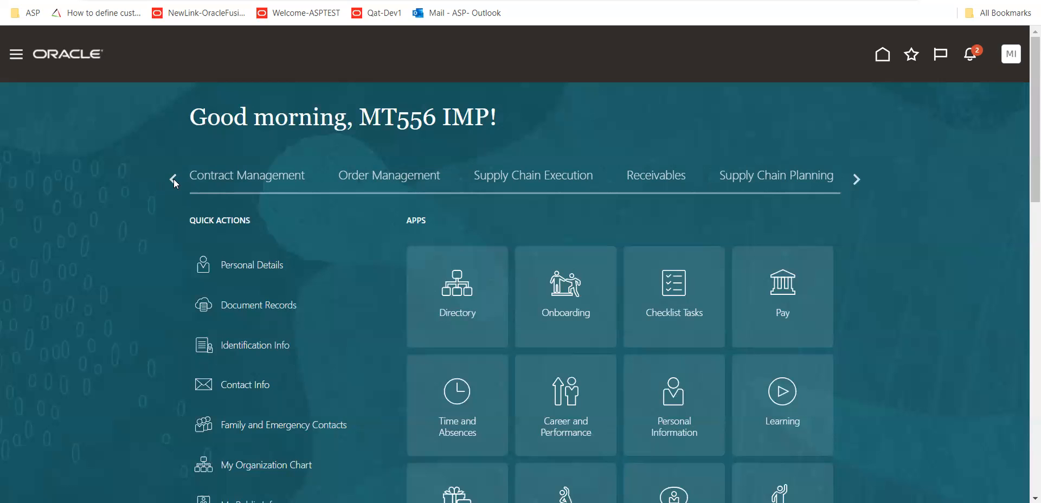
{"action": "left_click", "coordinate": [394, 182]}
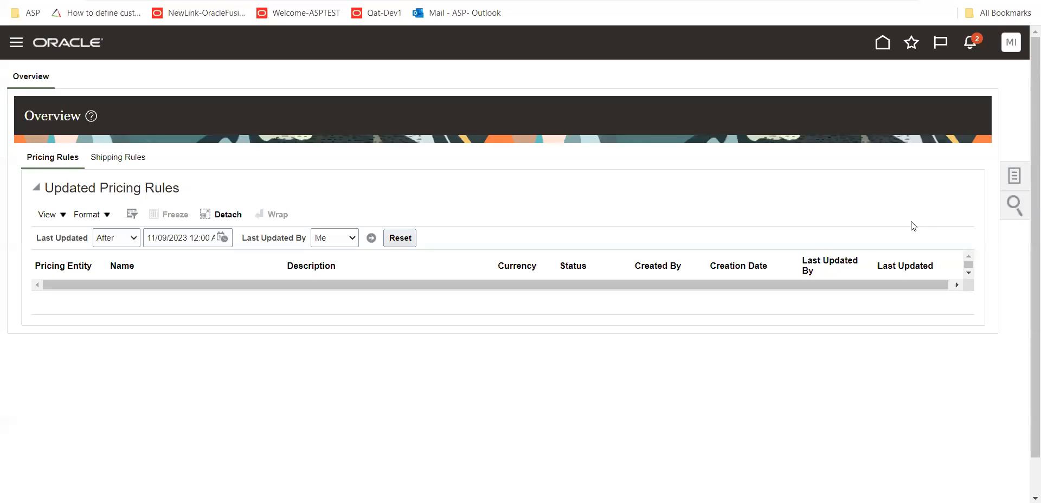
{"action": "left_click", "coordinate": [1016, 177]}
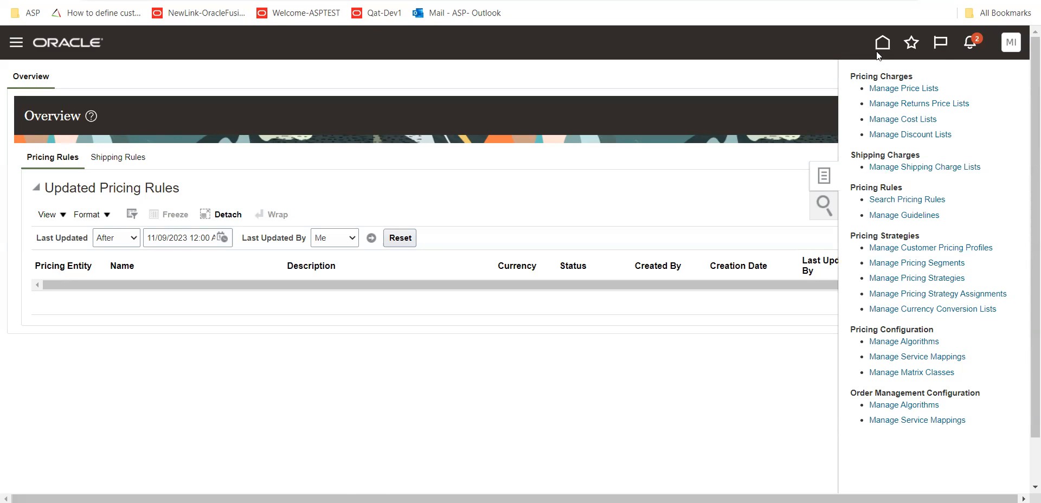
{"action": "left_click", "coordinate": [962, 251]}
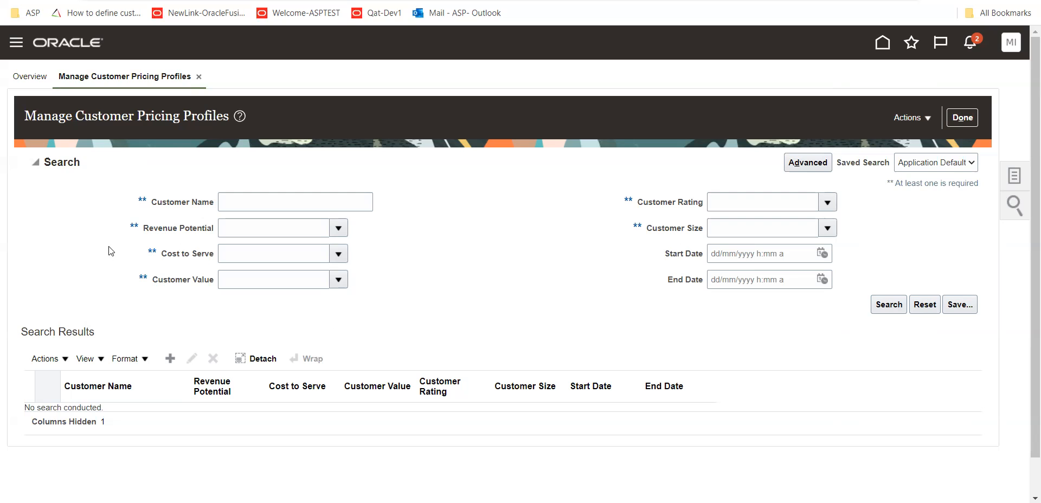
Examine the profile search criteria for revenue potential, cost to serve, customer value, customer rating and customer size
{"action": "left_click_drag", "start_coordinate": [159, 233], "coordinate": [214, 234]}
{"action": "left_click", "coordinate": [198, 260]}
{"action": "triple_click", "coordinate": [198, 260]}
{"action": "left_click_drag", "start_coordinate": [167, 287], "coordinate": [243, 283]}
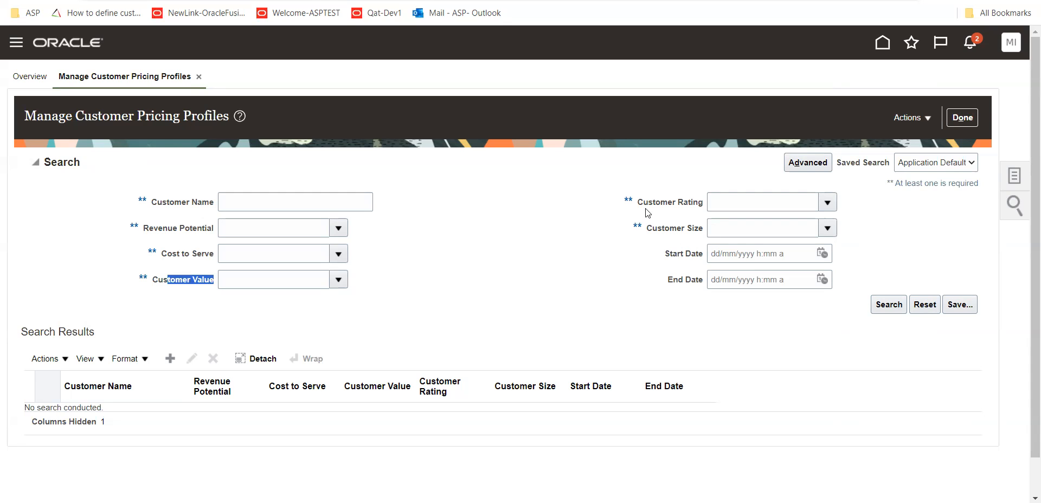
{"action": "left_click_drag", "start_coordinate": [647, 202], "coordinate": [698, 203]}
{"action": "left_click_drag", "start_coordinate": [652, 228], "coordinate": [700, 235]}
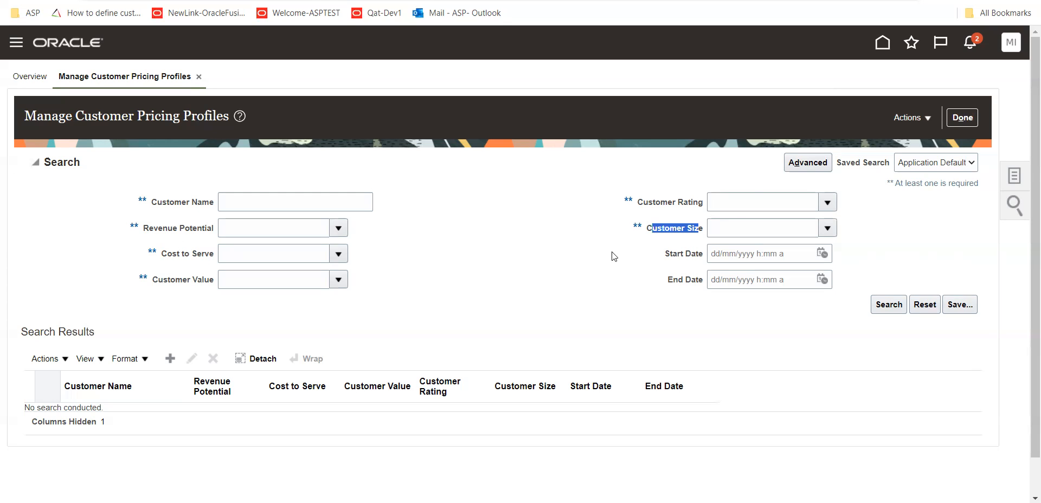
{"action": "left_click_drag", "start_coordinate": [145, 230], "coordinate": [202, 234]}
{"action": "left_click_drag", "start_coordinate": [651, 234], "coordinate": [704, 230]}
{"action": "left_click_drag", "start_coordinate": [653, 206], "coordinate": [705, 205]}
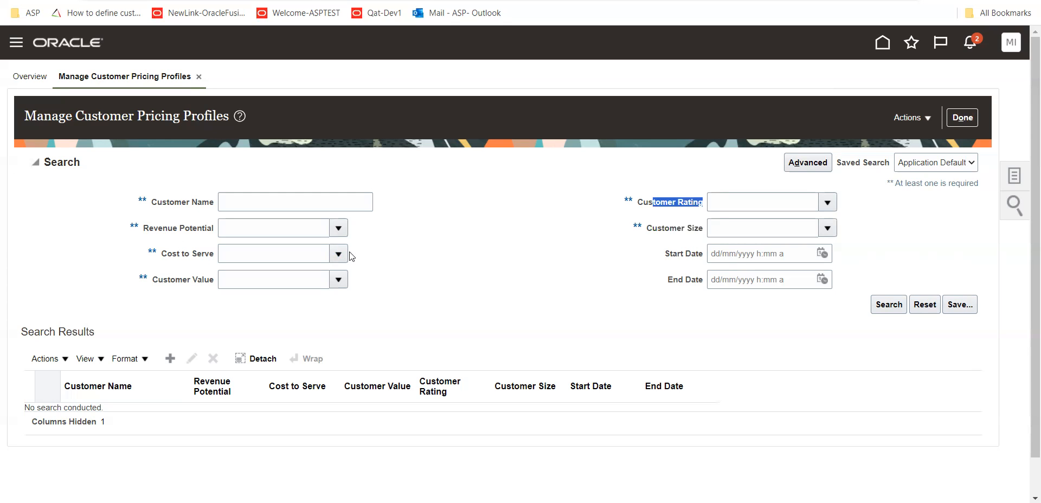
Set the profile search criteria to Revenue Potential Low, Customer Rating Low and Customer Size Small
{"action": "left_click", "coordinate": [339, 229]}
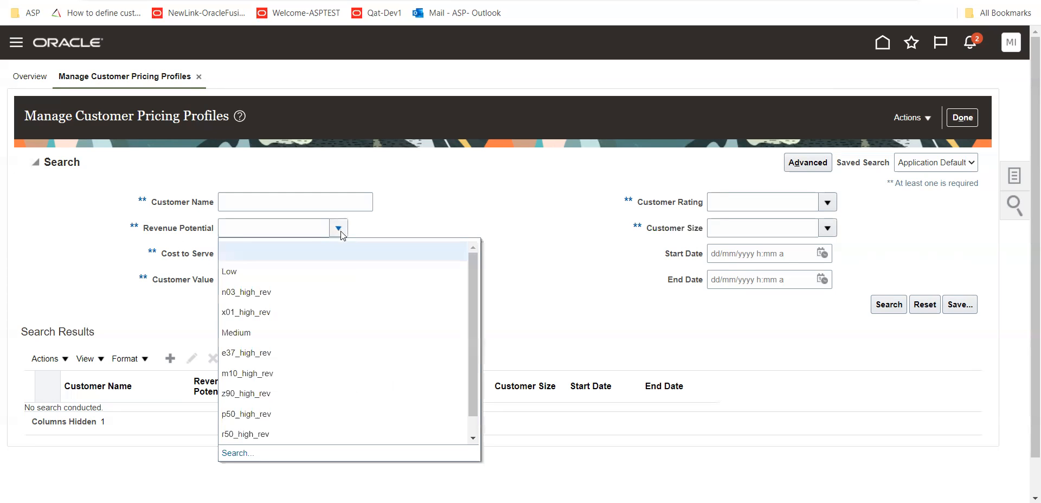
{"action": "left_click", "coordinate": [265, 273]}
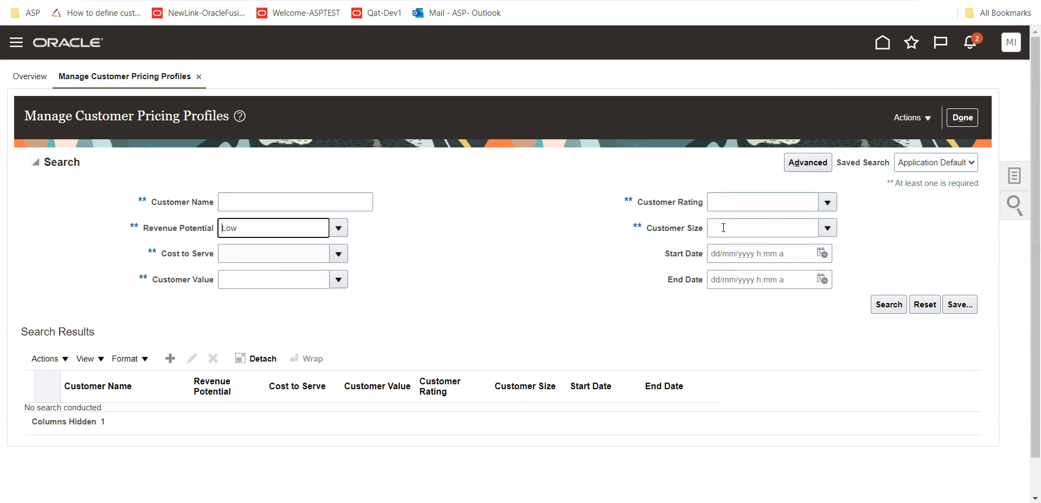
{"action": "left_click", "coordinate": [827, 202]}
{"action": "left_click", "coordinate": [741, 250]}
{"action": "left_click", "coordinate": [828, 228]}
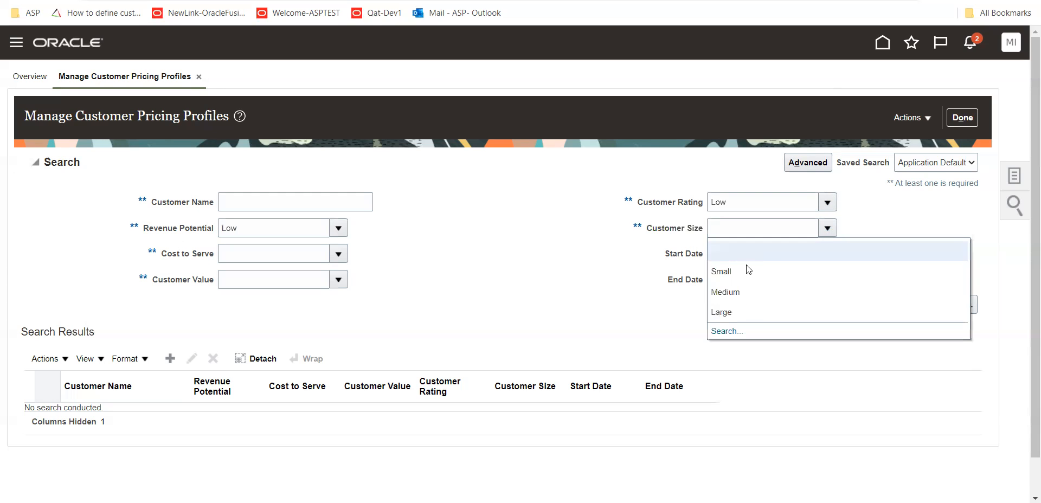
{"action": "left_click", "coordinate": [738, 270]}
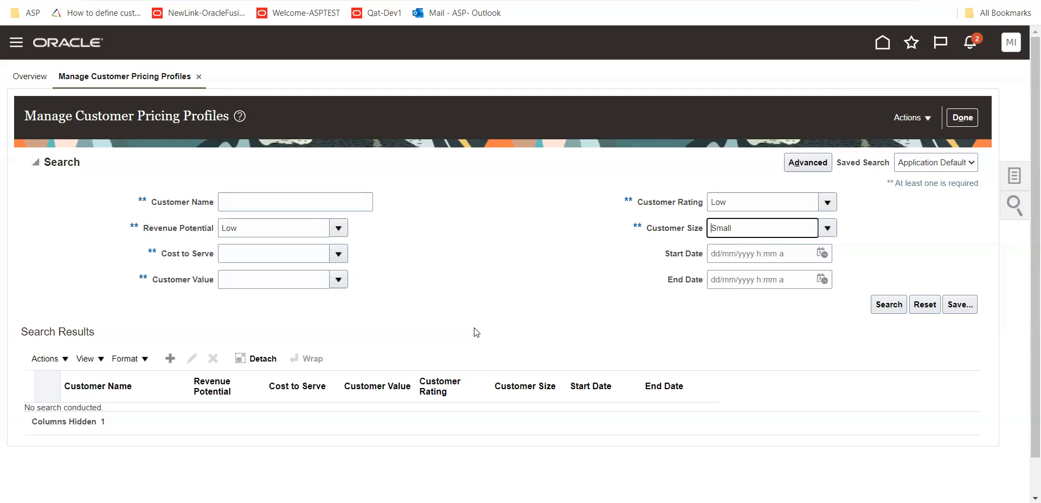
Switch to the Book1 workbook in Excel and enter "Price List" in cell L28
{"action": "mouse_move", "coordinate": [758, 491]}
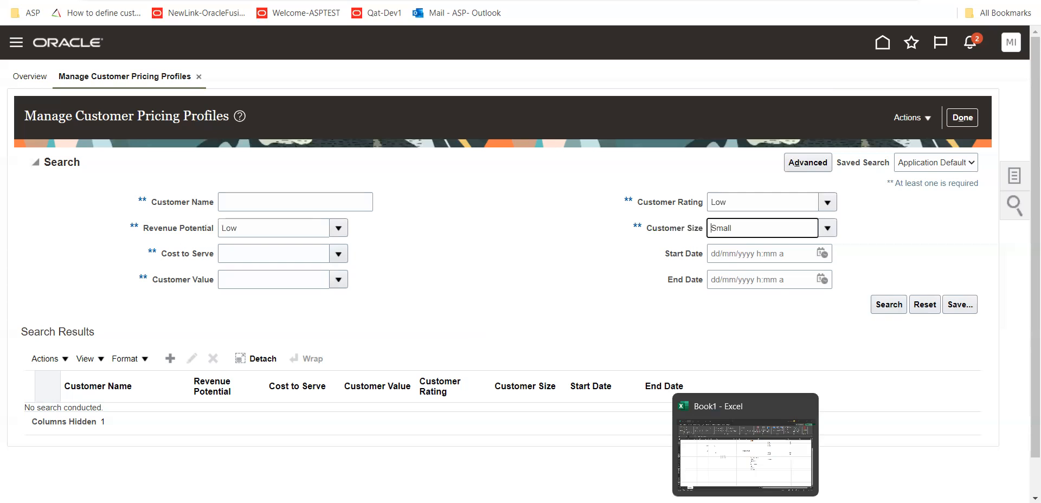
{"action": "left_click", "coordinate": [770, 442]}
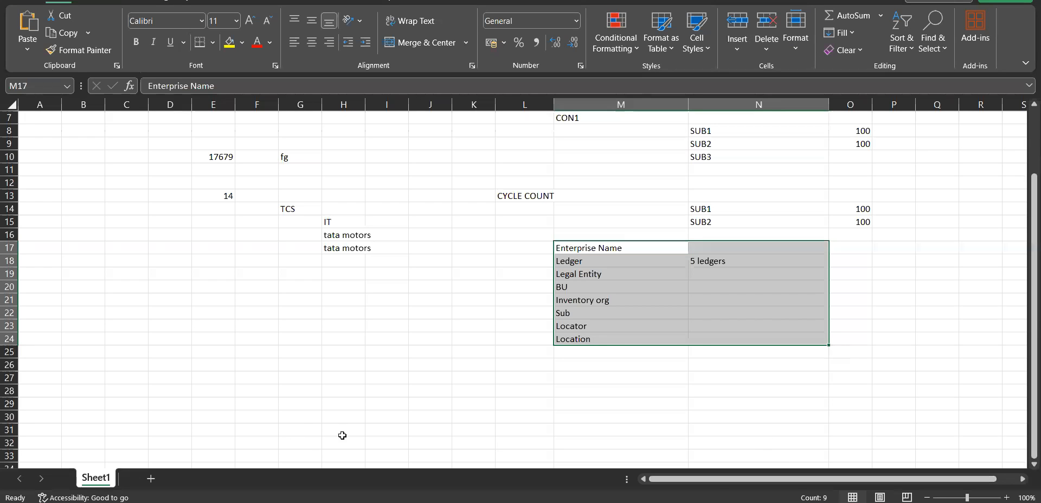
{"action": "scroll", "coordinate": [516, 429], "scroll_direction": "down", "scroll_amount": 3}
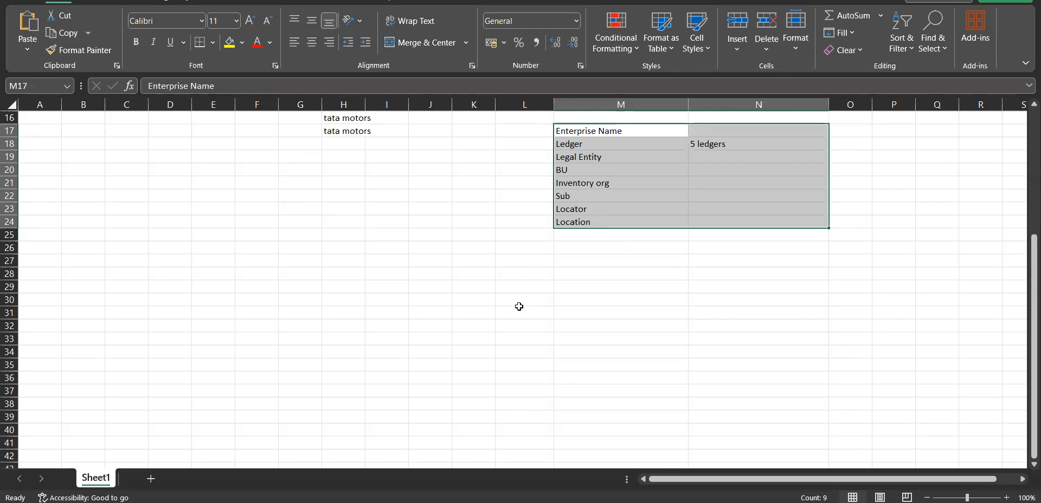
{"action": "left_click", "coordinate": [524, 276]}
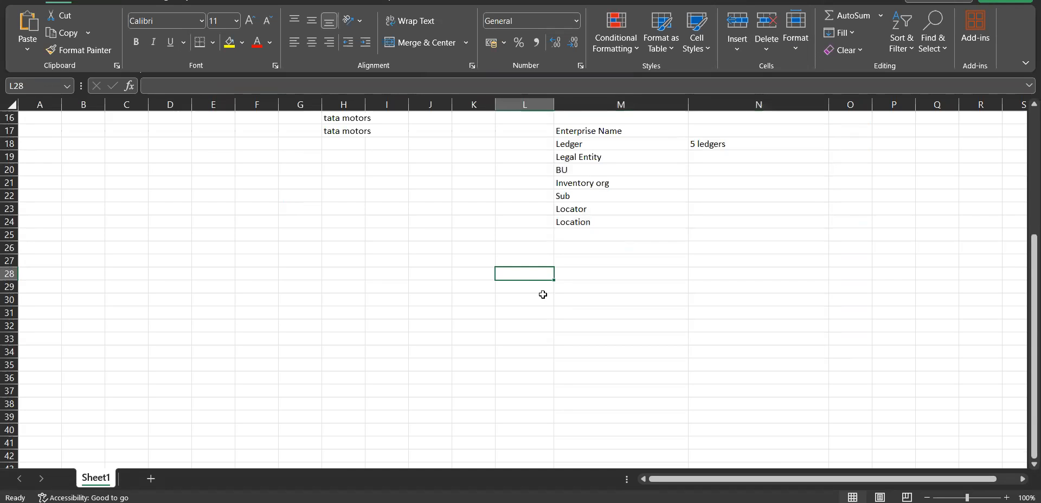
{"action": "type", "text": "Pr"}
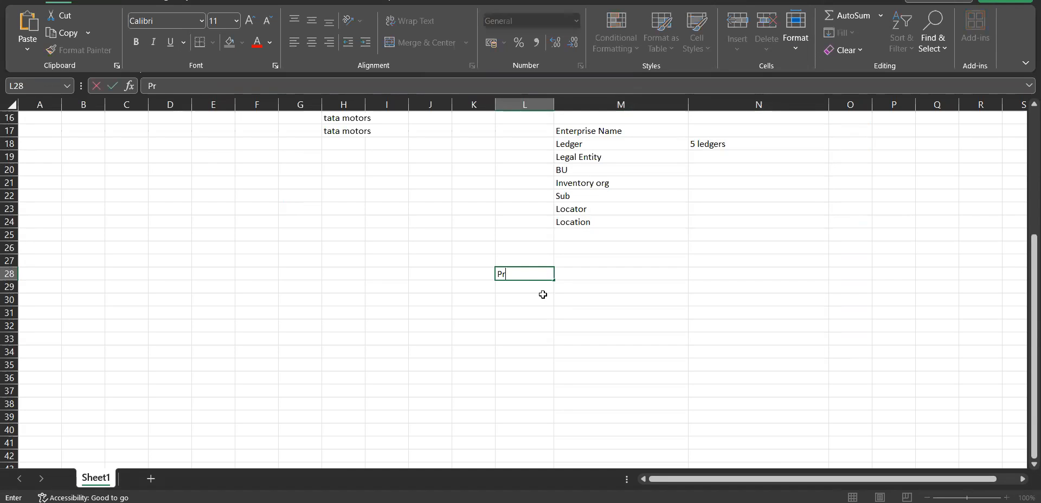
{"action": "type", "text": "ice List"}
Enter "Price strategy" in cell L29 and "Price elements" in cell L30
{"action": "left_click", "coordinate": [535, 288]}
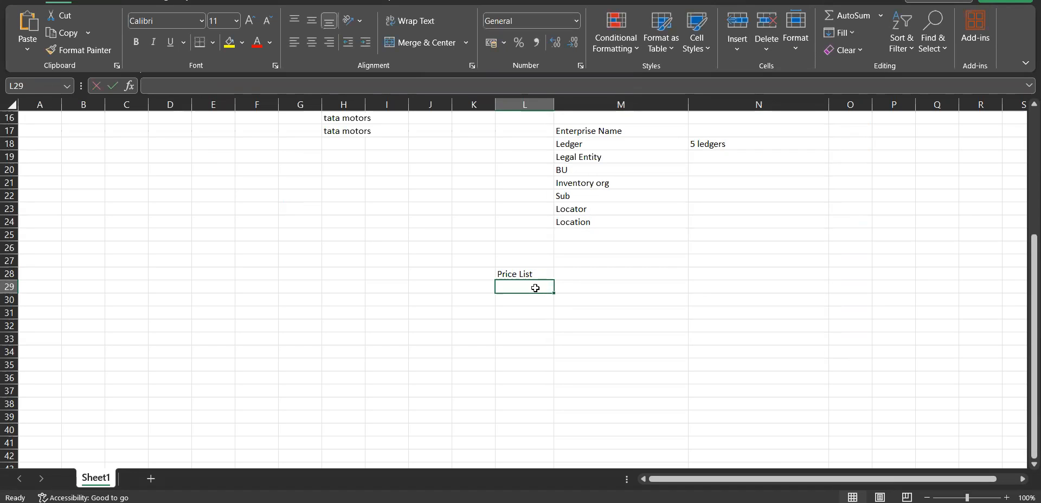
{"action": "type", "text": "Price s"}
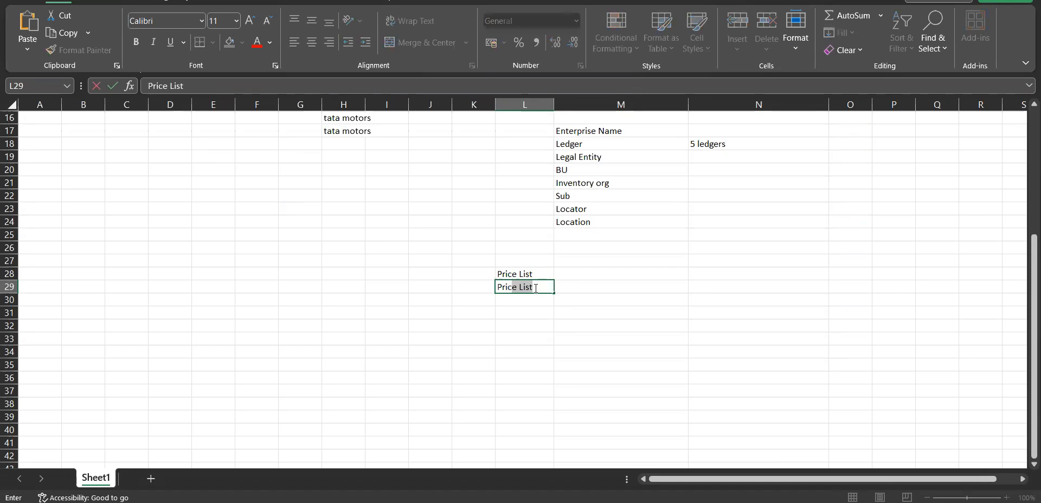
{"action": "type", "text": "trategy"}
{"action": "left_click", "coordinate": [534, 302]}
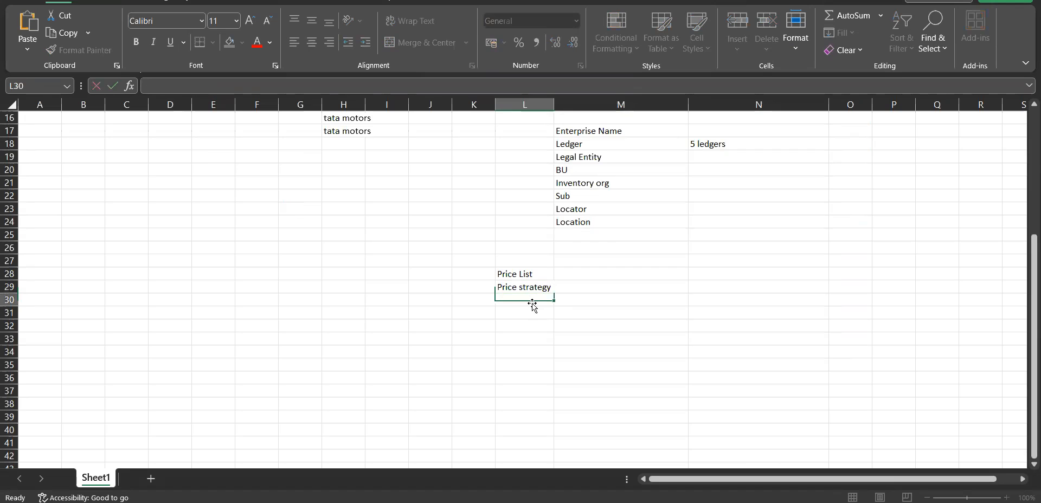
{"action": "type", "text": "Price elements"}
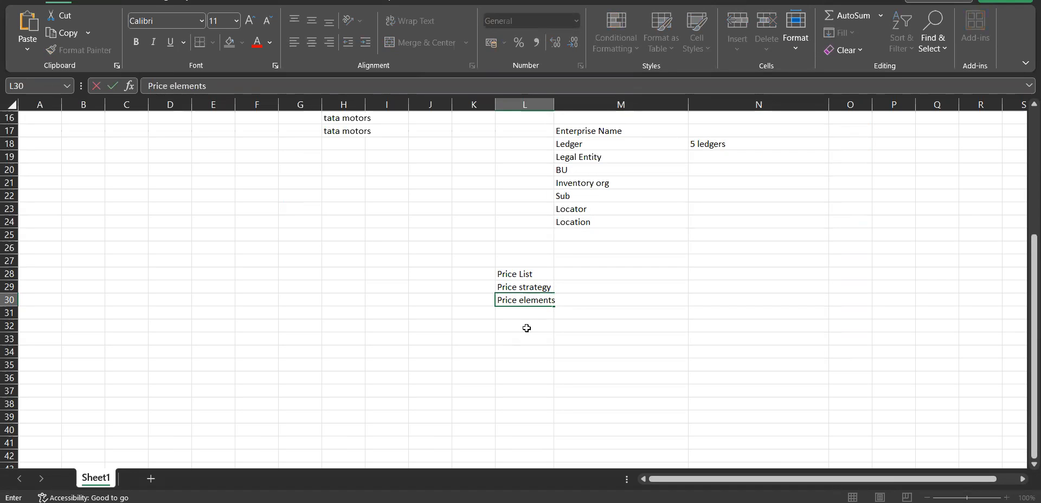
Enter "pricing Strategy assignments" in cell L32 and widen column L to fit the text
{"action": "left_click", "coordinate": [533, 321]}
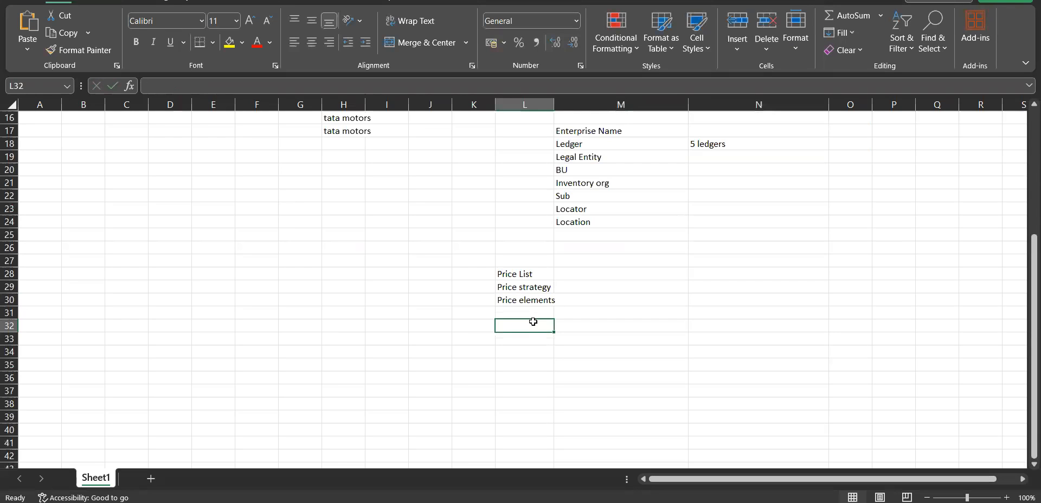
{"action": "type", "text": "Mi"}
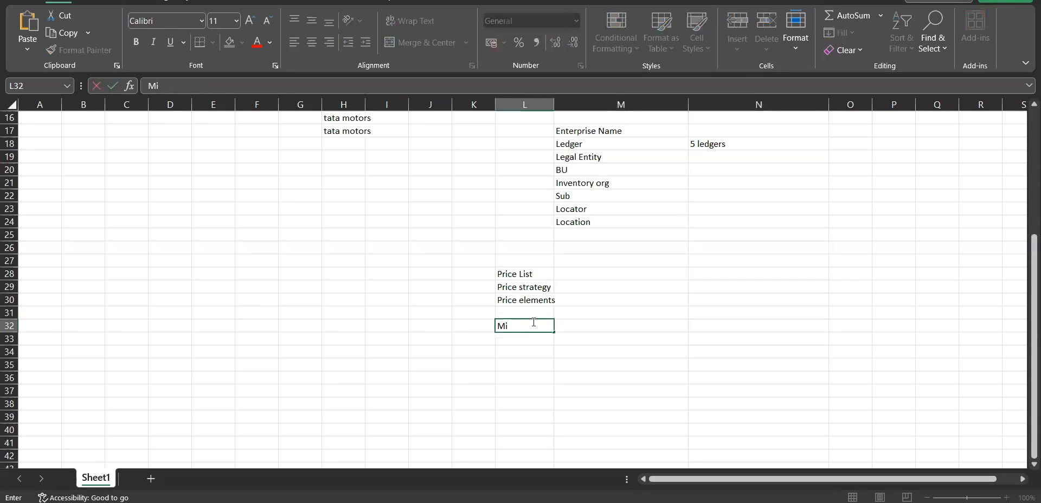
{"action": "key", "text": "BackSpace"}
{"action": "type", "text": "pricing Strategy assgi"}
{"action": "key", "text": "BackSpace"}
{"action": "key", "text": "BackSpace"}
{"action": "type", "text": "ignments"}
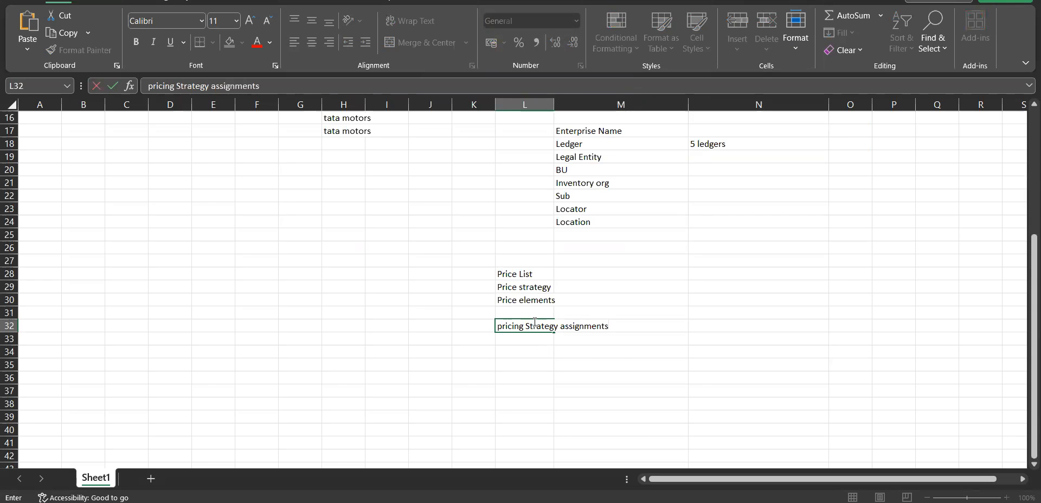
{"action": "left_click", "coordinate": [623, 367]}
{"action": "left_click_drag", "start_coordinate": [555, 104], "coordinate": [667, 104]}
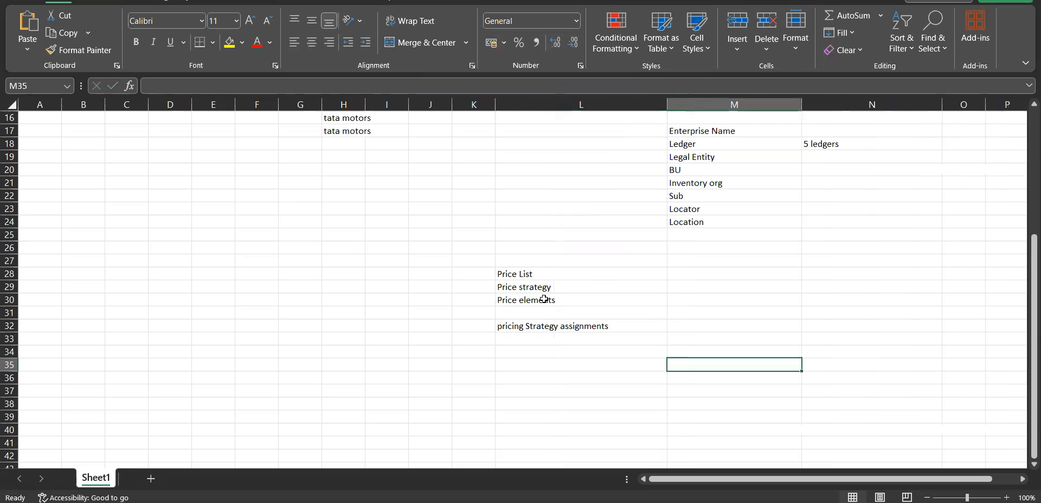
Enter "Customer profile" in cell G27 and widen column G to fit the text
{"action": "left_click", "coordinate": [544, 301]}
{"action": "left_click", "coordinate": [466, 300]}
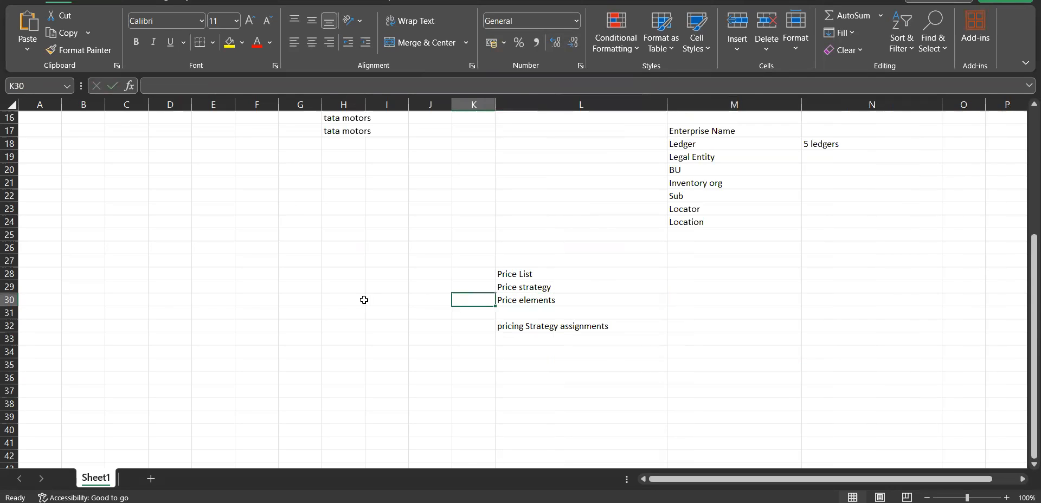
{"action": "left_click", "coordinate": [301, 262]}
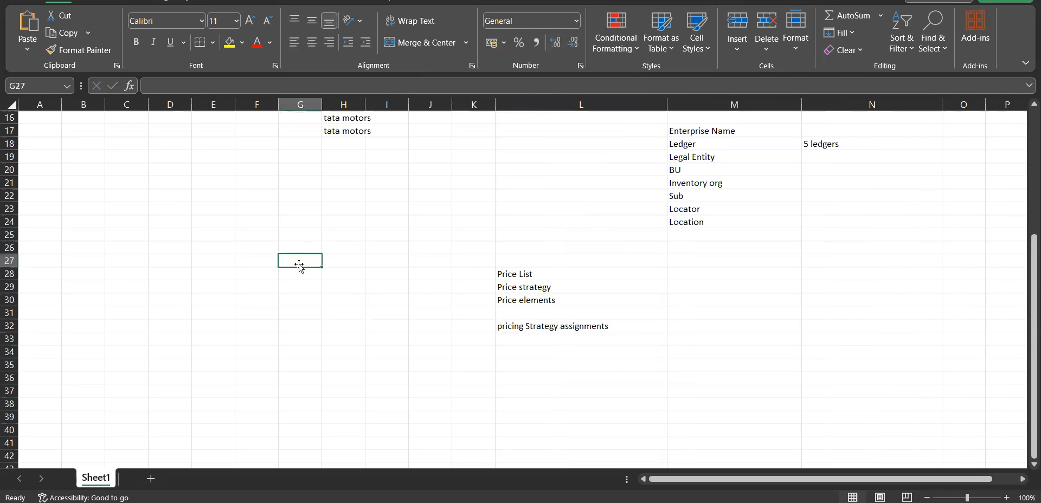
{"action": "type", "text": "Customer pro"}
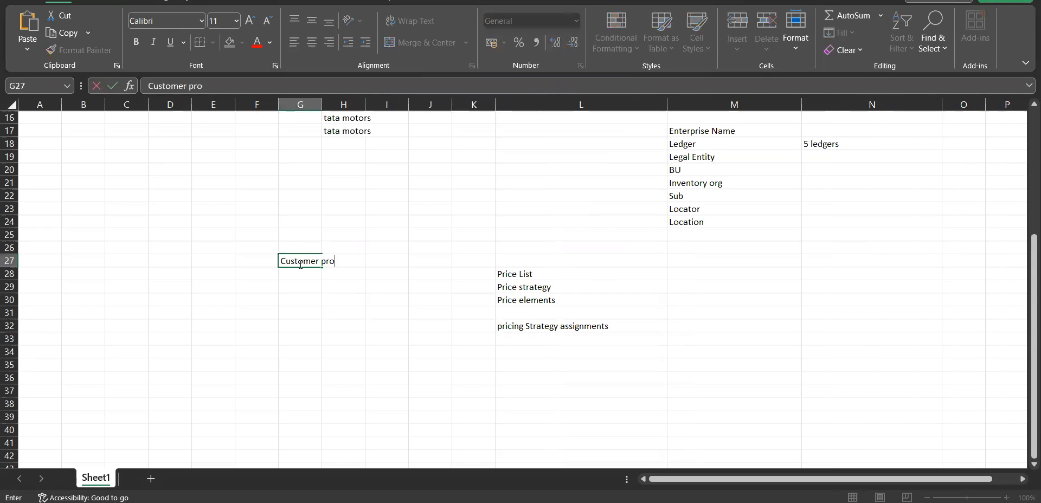
{"action": "type", "text": "file"}
{"action": "left_click", "coordinate": [307, 287]}
{"action": "left_click_drag", "start_coordinate": [322, 106], "coordinate": [370, 109]}
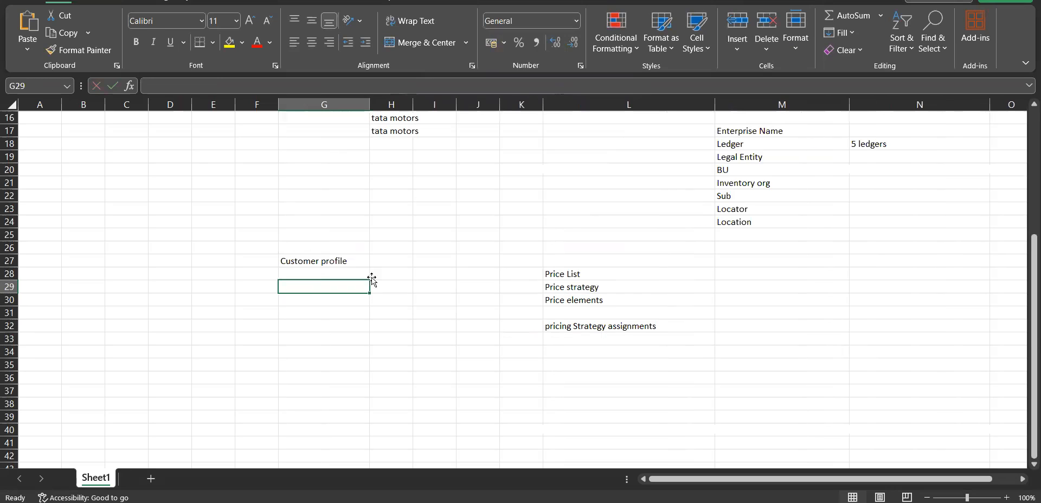
{"action": "left_click", "coordinate": [599, 300]}
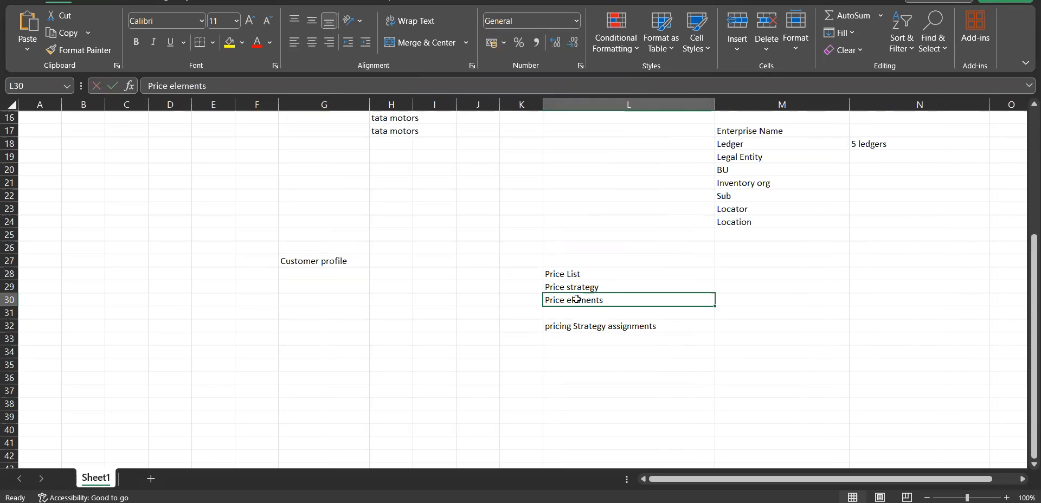
{"action": "left_click", "coordinate": [560, 329]}
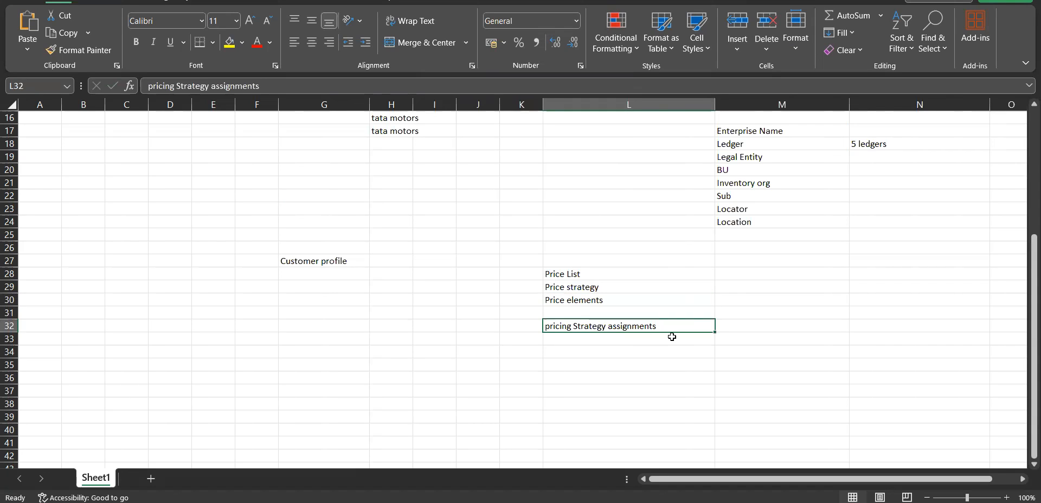
Enter "Pricing element1" in cell F28
{"action": "left_click", "coordinate": [261, 276]}
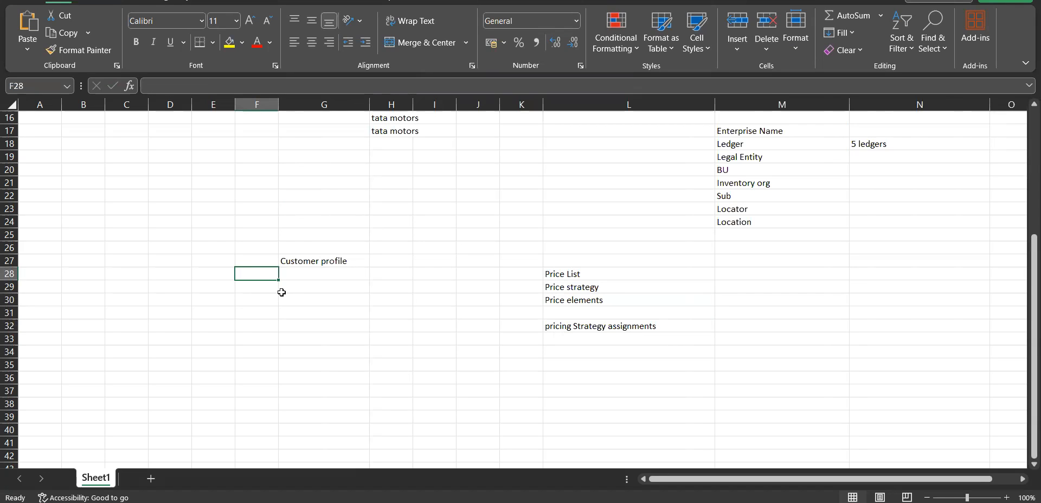
{"action": "type", "text": "Price"}
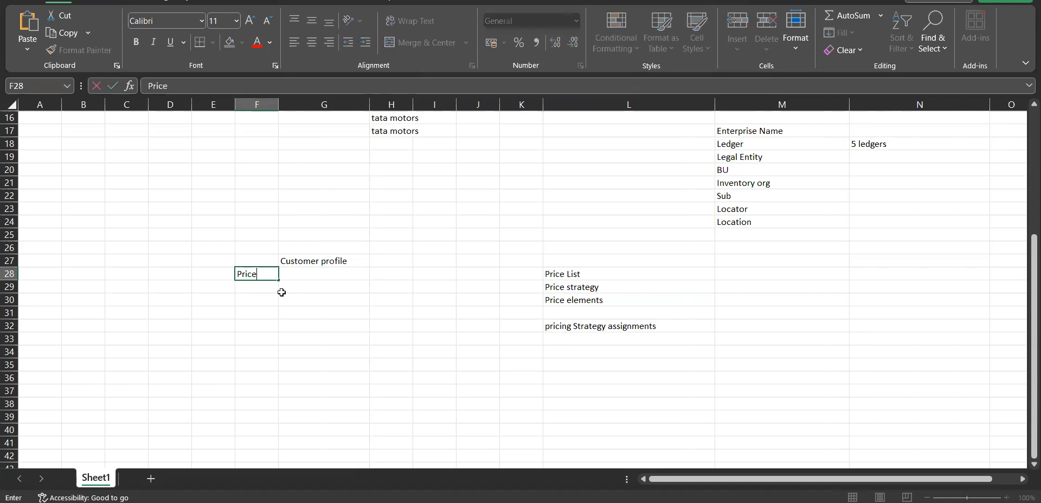
{"action": "key", "text": "BackSpace"}
{"action": "type", "text": "ing element"}
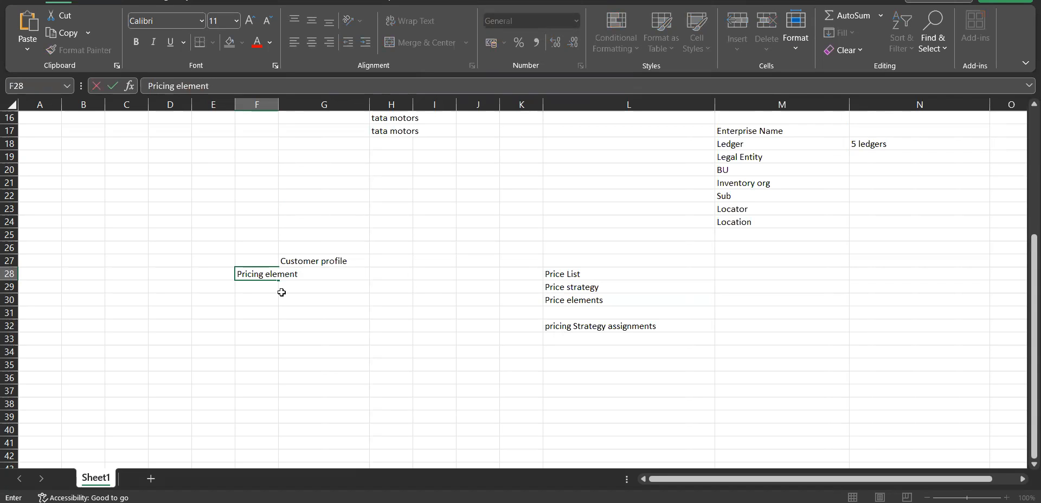
{"action": "type", "text": "1"}
{"action": "left_click", "coordinate": [264, 284]}
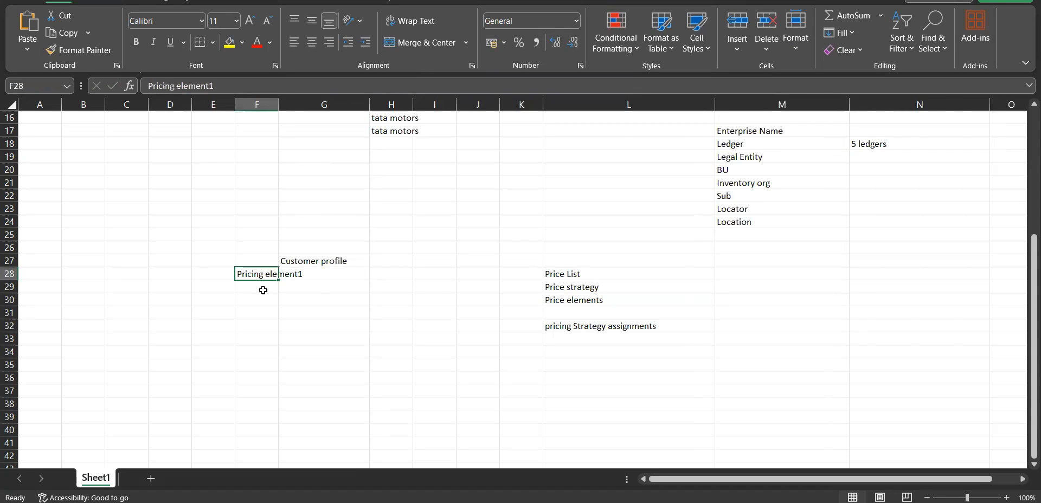
Widen column F to fit its text and fill the pricing element series from F28 down to F30
{"action": "double_click", "coordinate": [278, 105]}
{"action": "left_click", "coordinate": [298, 276]}
{"action": "left_click_drag", "start_coordinate": [306, 281], "coordinate": [306, 307]}
Enter "Revenue-high" in cell G28 as the customer profile for the first pricing element
{"action": "left_click", "coordinate": [338, 279]}
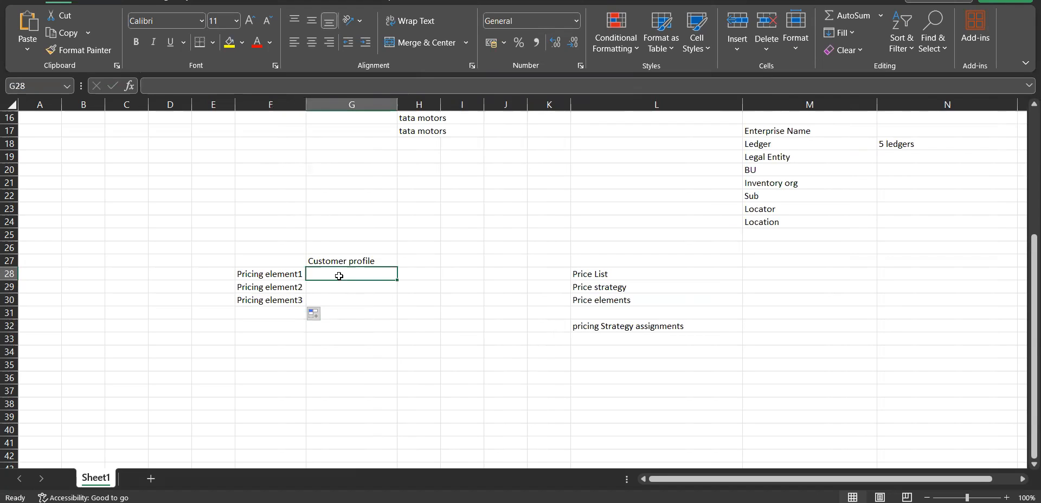
{"action": "left_click", "coordinate": [284, 277]}
{"action": "left_click", "coordinate": [347, 274]}
{"action": "type", "text": "enue-high"}
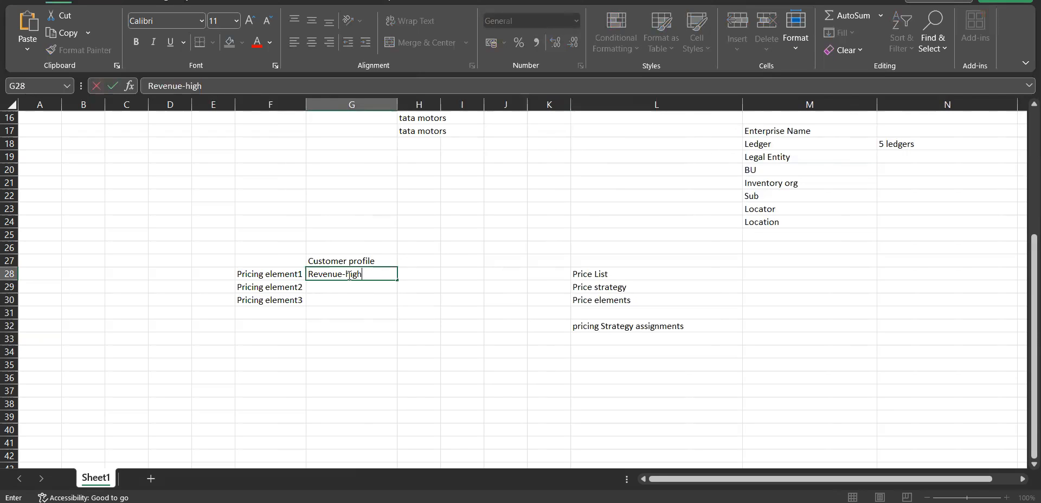
{"action": "left_click", "coordinate": [281, 279]}
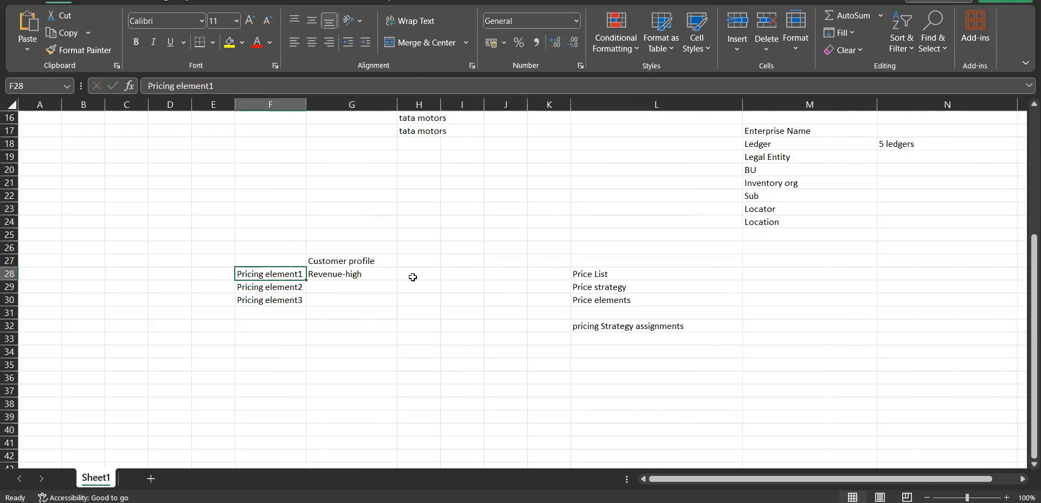
Widen column H to about 26 and enter "Pricestragey - A" in cell H28
{"action": "left_click", "coordinate": [414, 276]}
{"action": "left_click_drag", "start_coordinate": [440, 104], "coordinate": [528, 104]}
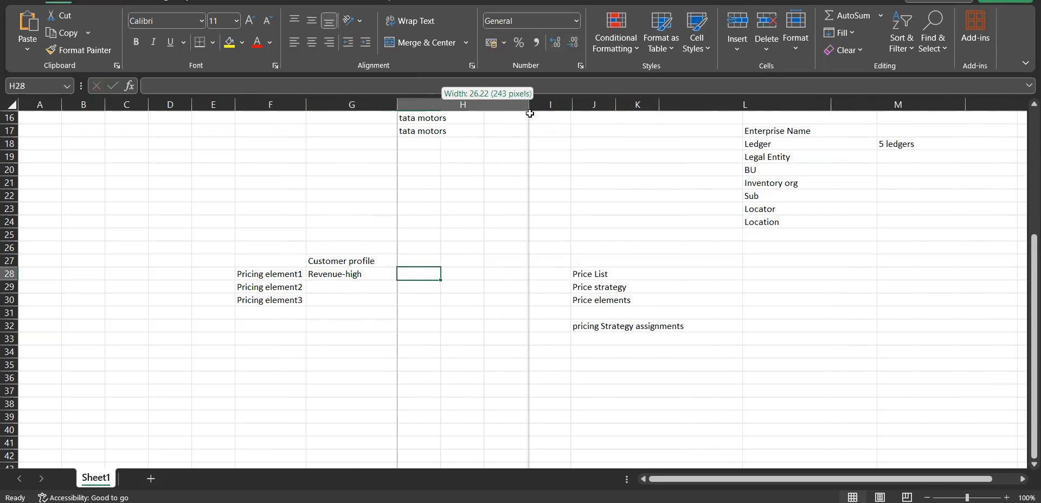
{"action": "double_click", "coordinate": [430, 271]}
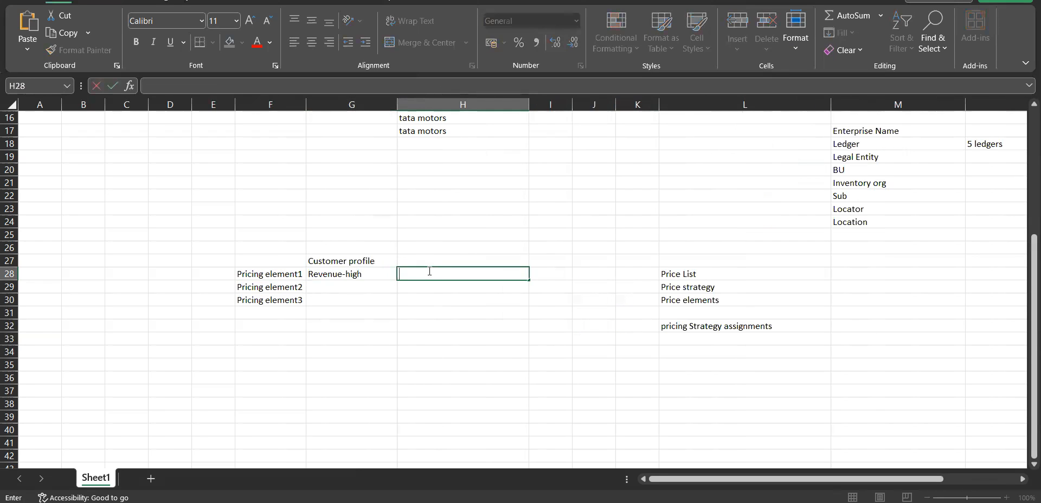
{"action": "type", "text": "Pricestragey - A"}
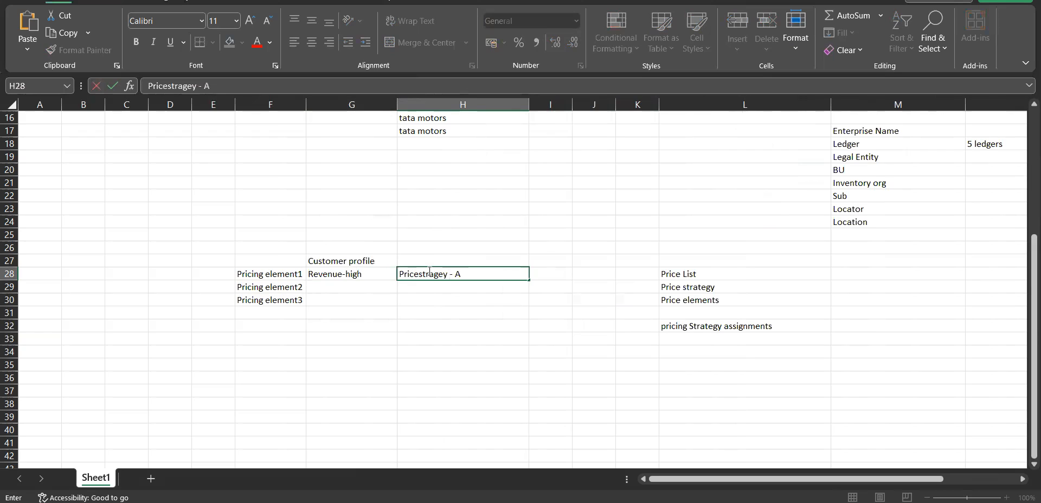
{"action": "key", "text": "Tab"}
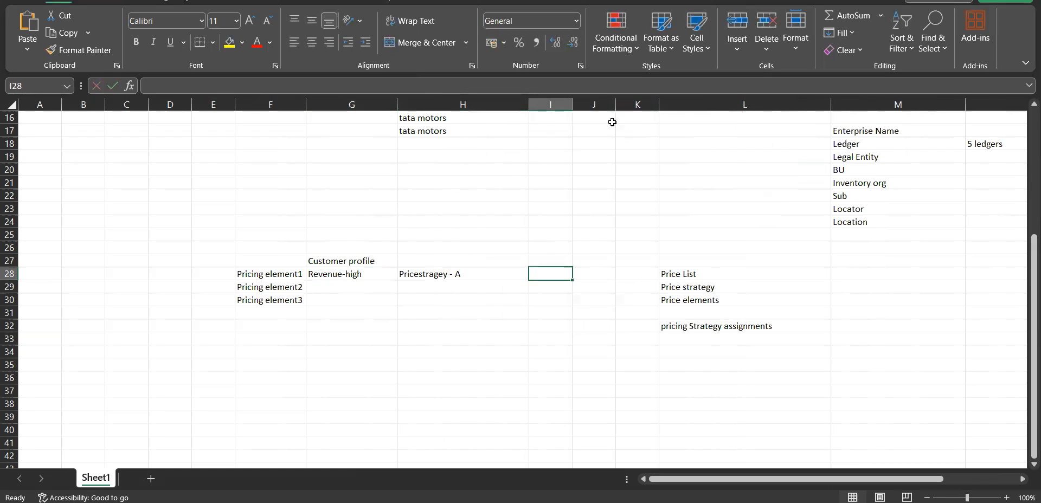
Widen column I and enter "Price list -A" in cell I28
{"action": "left_click_drag", "start_coordinate": [573, 110], "coordinate": [641, 110]}
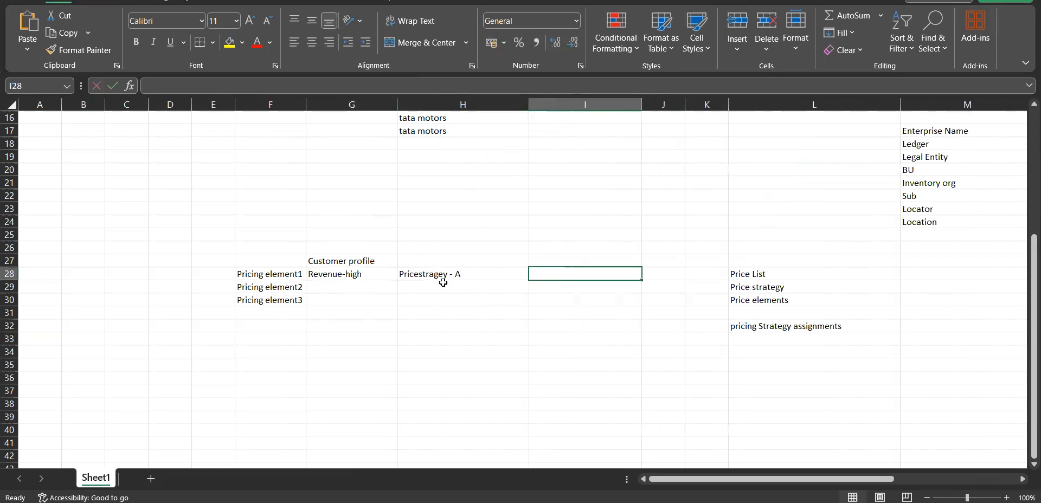
{"action": "left_click", "coordinate": [784, 275]}
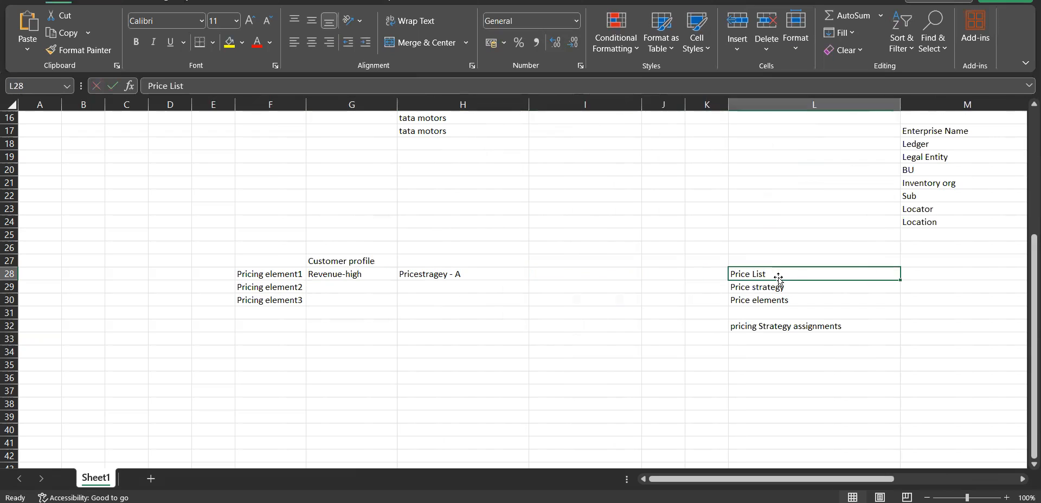
{"action": "left_click", "coordinate": [584, 279]}
{"action": "type", "text": "Price list"}
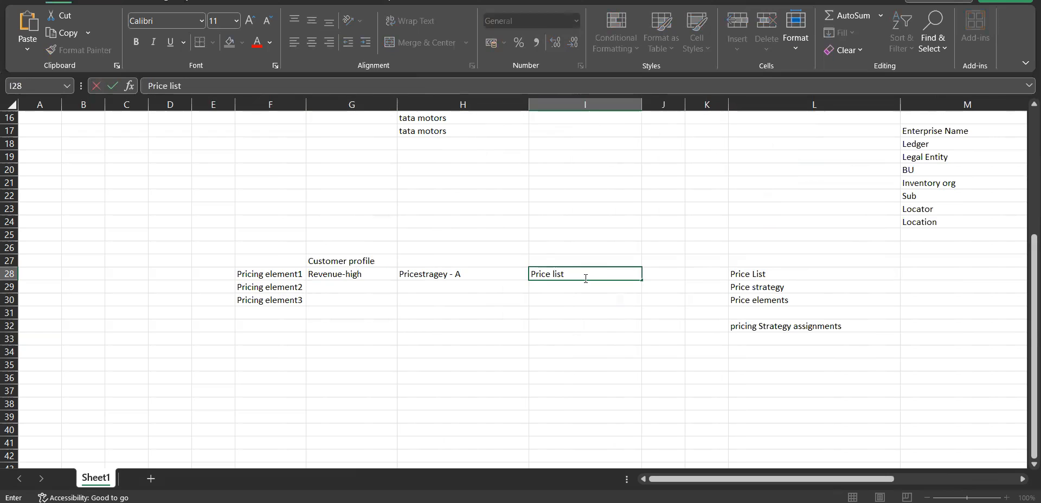
{"action": "left_click", "coordinate": [441, 276]}
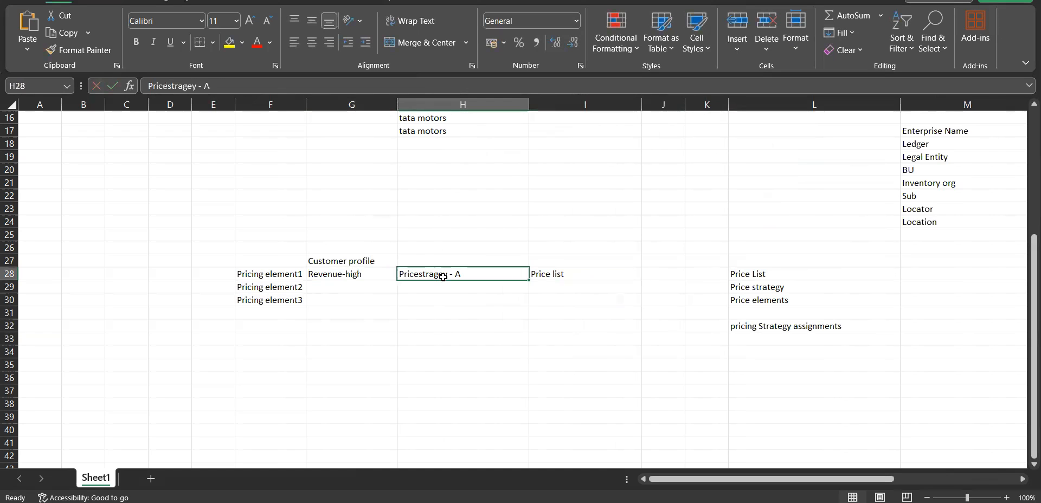
{"action": "left_click", "coordinate": [562, 276]}
{"action": "double_click", "coordinate": [590, 275]}
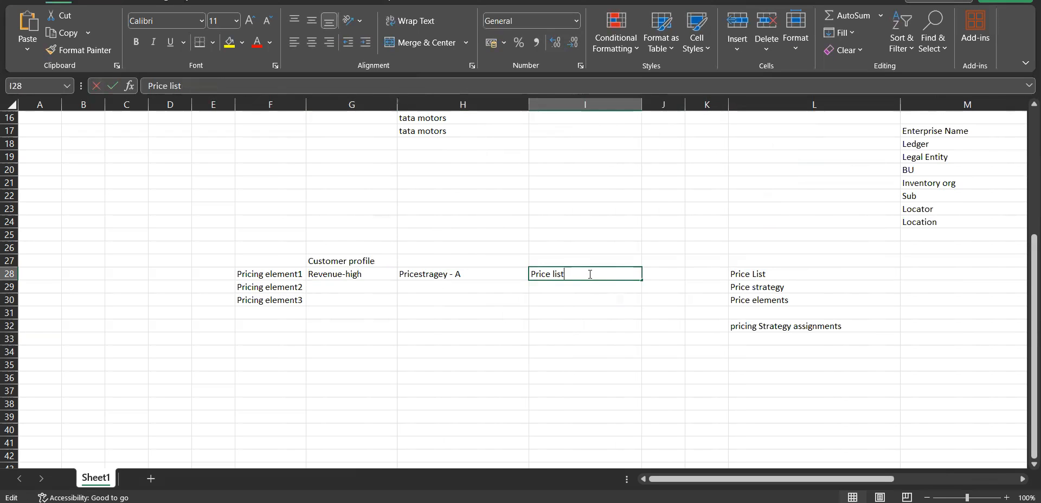
{"action": "type", "text": "-A"}
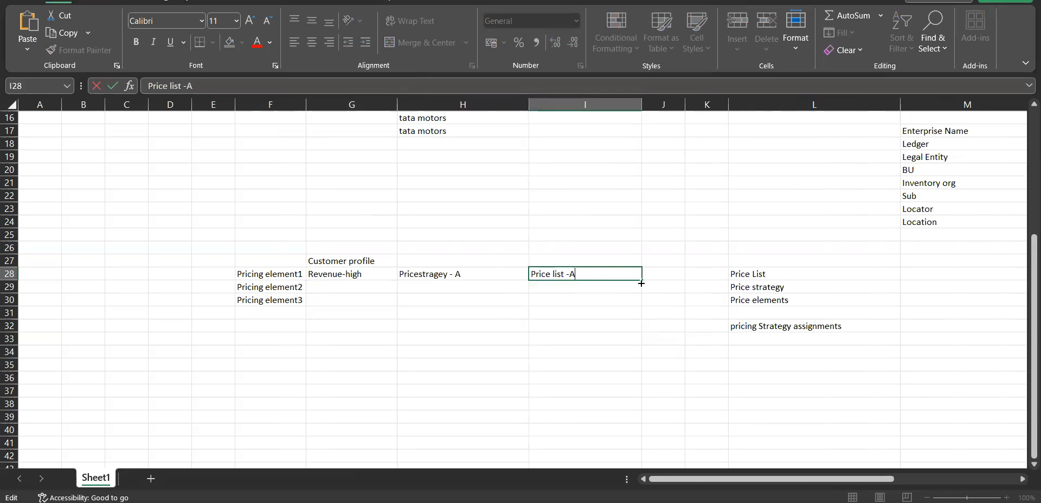
Widen column J and enter "Discount- 5%" in cell J28
{"action": "left_click", "coordinate": [667, 273]}
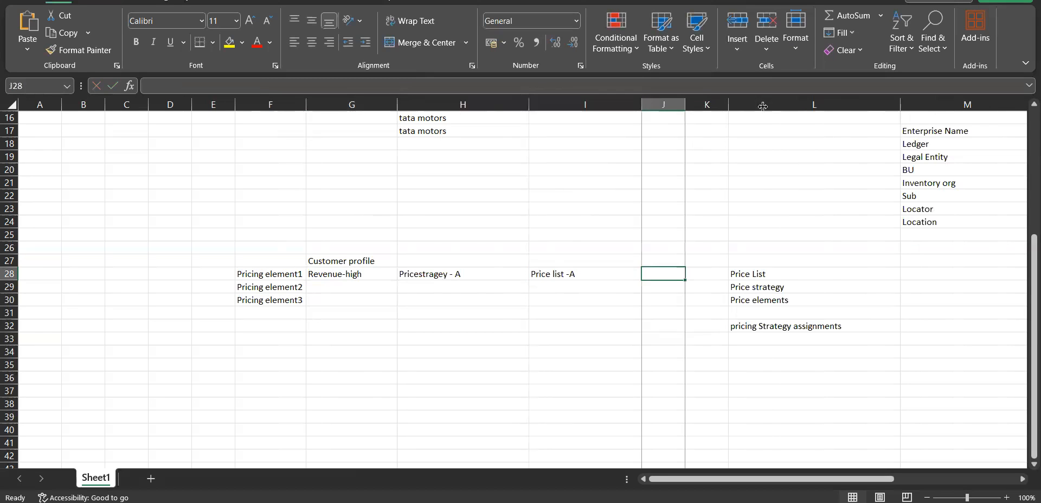
{"action": "left_click_drag", "start_coordinate": [763, 106], "coordinate": [770, 106]}
{"action": "type", "text": "Disc"}
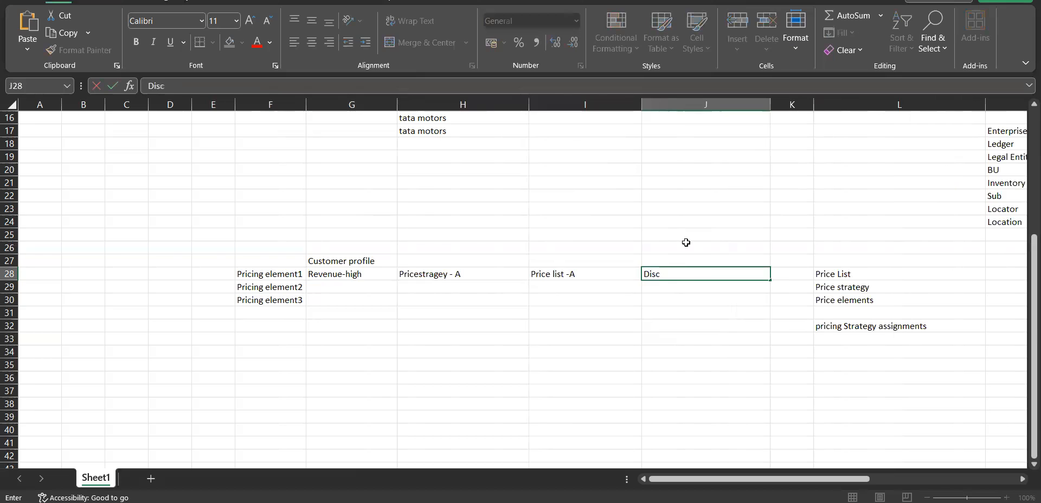
{"action": "type", "text": "ount- 5%"}
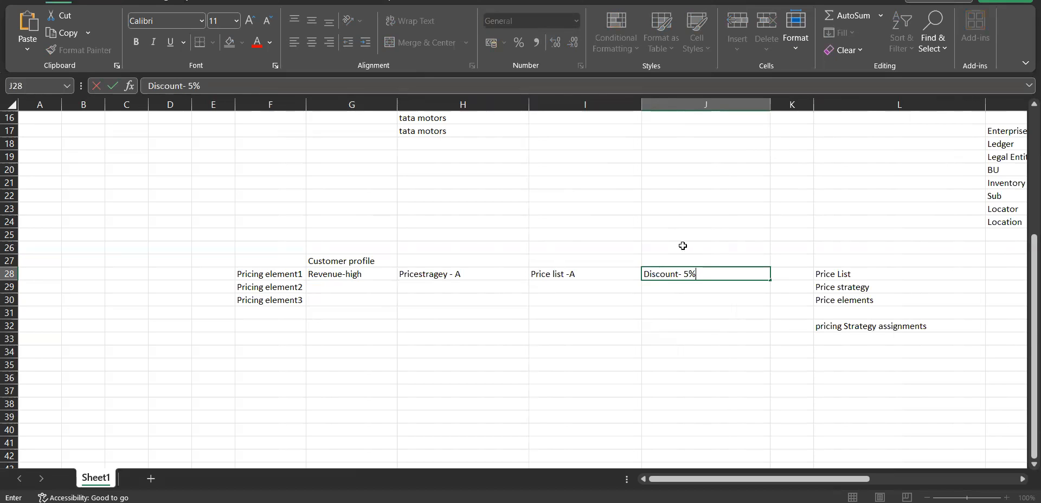
Enter "Revenue-Medimum" in cell G29 as the customer profile for the second pricing element
{"action": "left_click", "coordinate": [351, 286]}
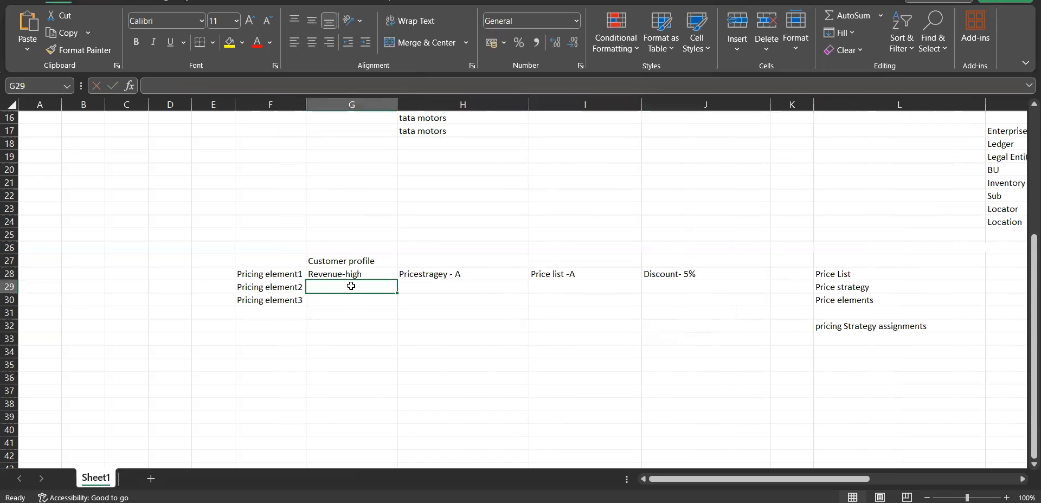
{"action": "type", "text": "Rv"}
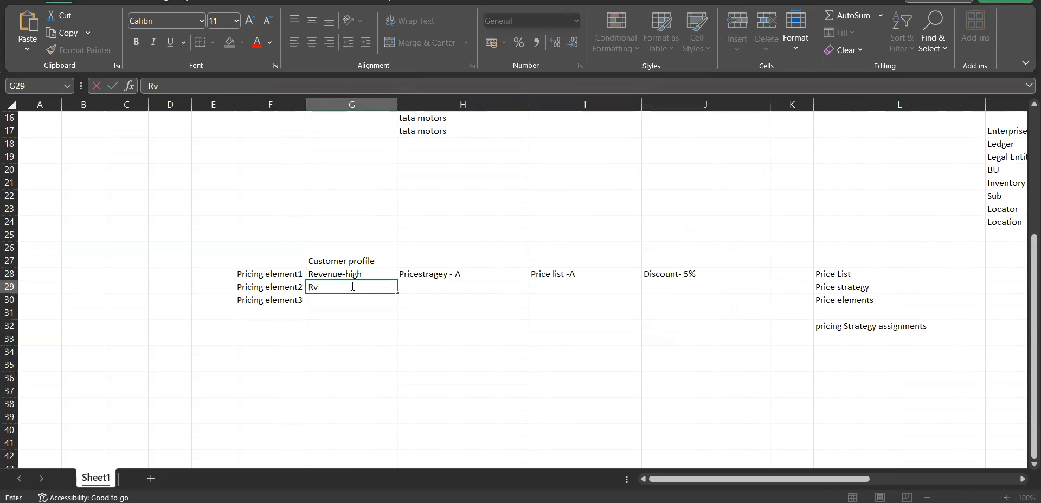
{"action": "type", "text": "eve"}
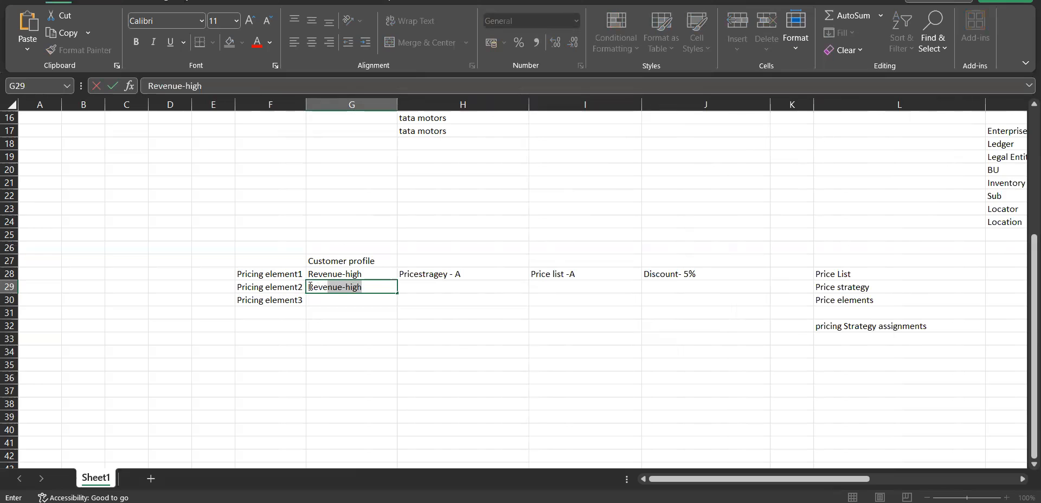
{"action": "left_click", "coordinate": [352, 288]}
{"action": "left_click_drag", "start_coordinate": [346, 288], "coordinate": [363, 287]}
{"action": "type", "text": "Medimum"}
Copy the price strategy in H28 and the price list in I28 down to row 29
{"action": "left_click", "coordinate": [447, 276]}
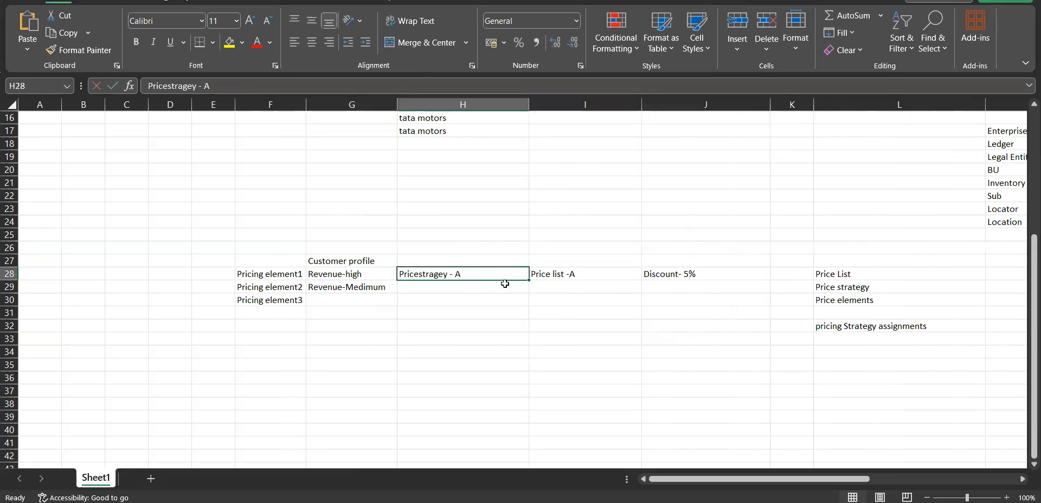
{"action": "left_click_drag", "start_coordinate": [532, 280], "coordinate": [532, 292]}
{"action": "left_click", "coordinate": [603, 289]}
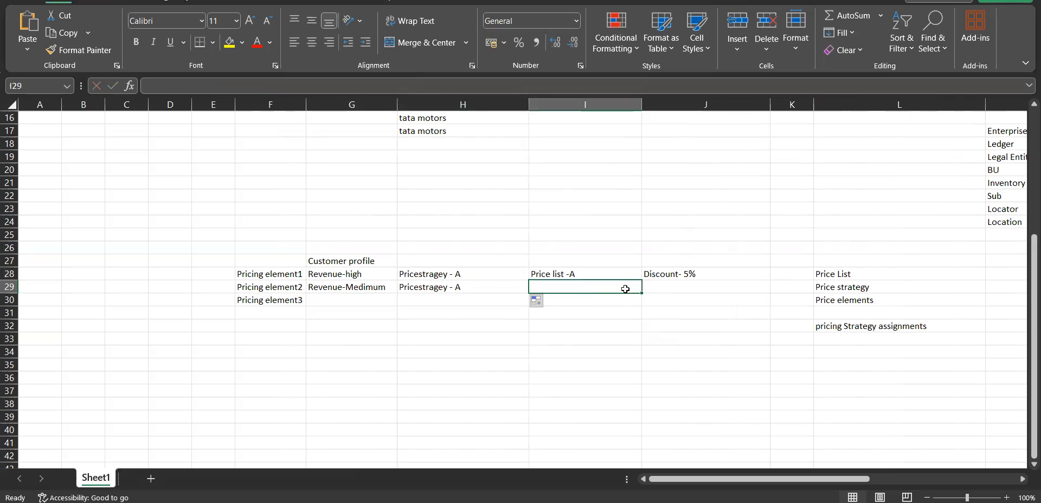
{"action": "left_click", "coordinate": [608, 272]}
{"action": "left_click_drag", "start_coordinate": [642, 281], "coordinate": [642, 293]}
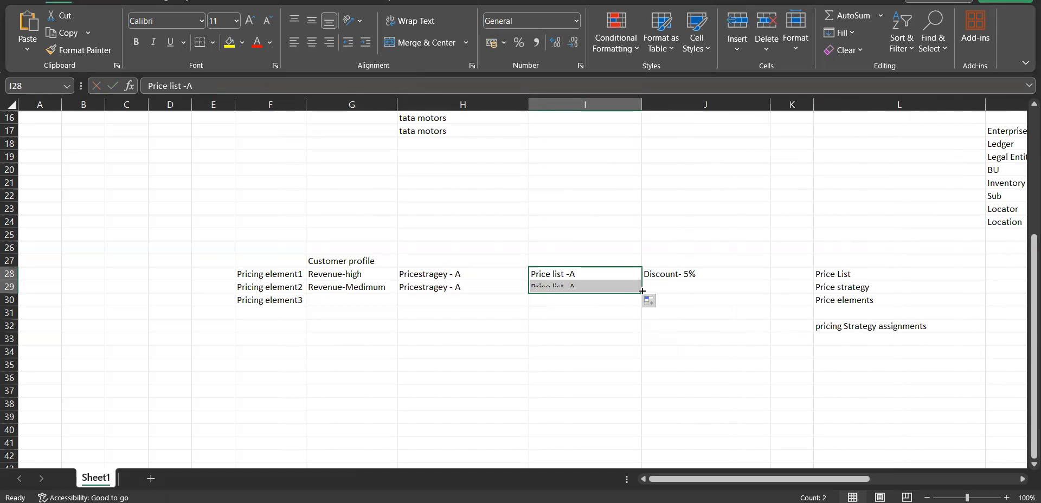
Enter "Discount-2%" in cell J29 for the second pricing element
{"action": "left_click", "coordinate": [676, 288]}
{"action": "type", "text": "Discount"}
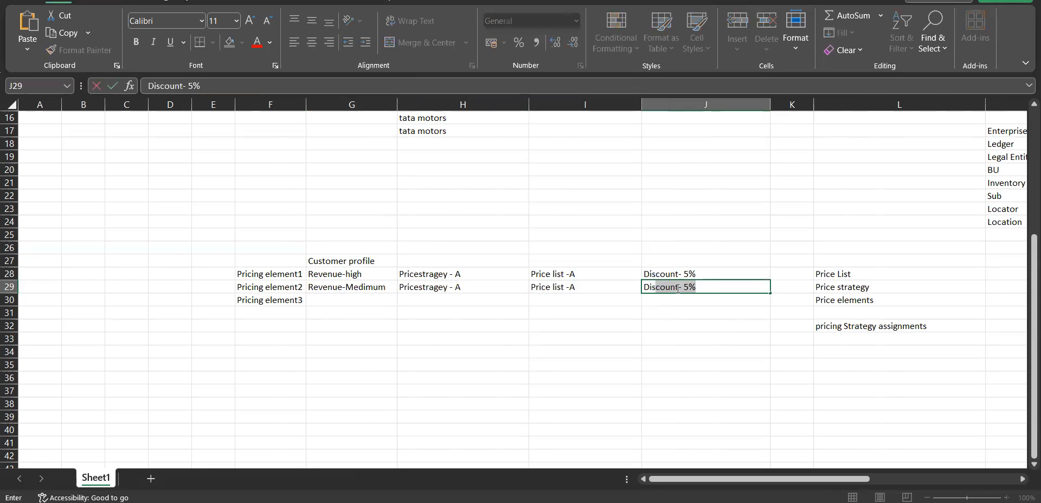
{"action": "type", "text": "-2"}
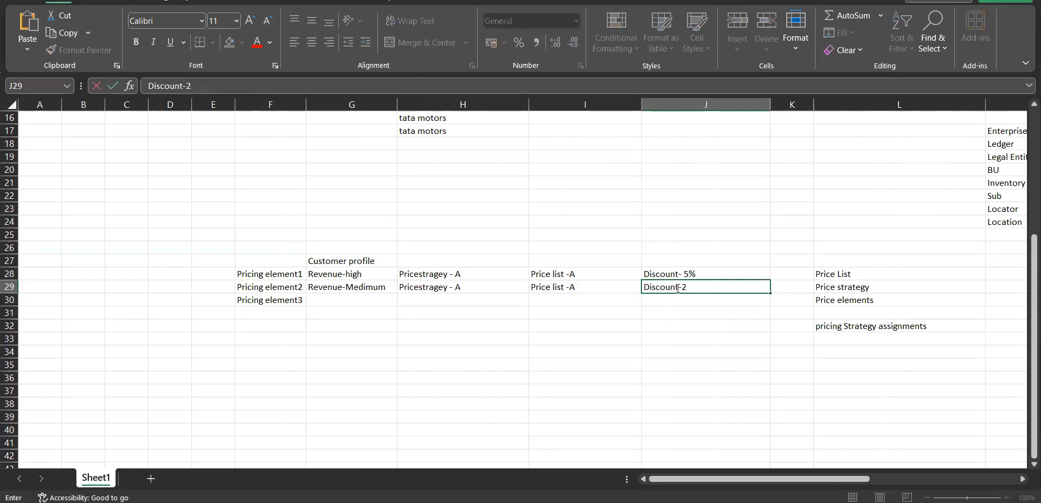
{"action": "type", "text": "%"}
{"action": "left_click", "coordinate": [275, 311]}
Copy the customer profile in G29 down to cell G30
{"action": "left_click", "coordinate": [358, 289]}
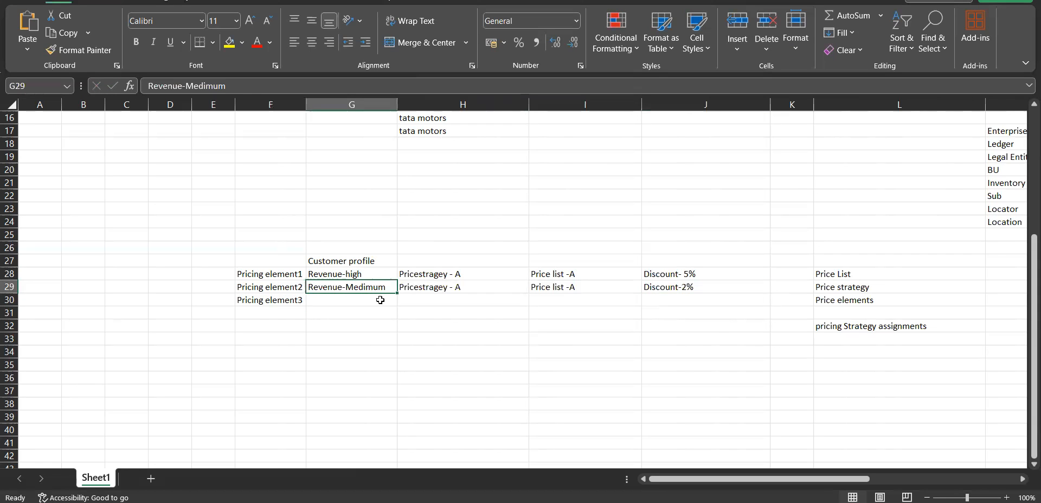
{"action": "left_click_drag", "start_coordinate": [398, 294], "coordinate": [398, 306]}
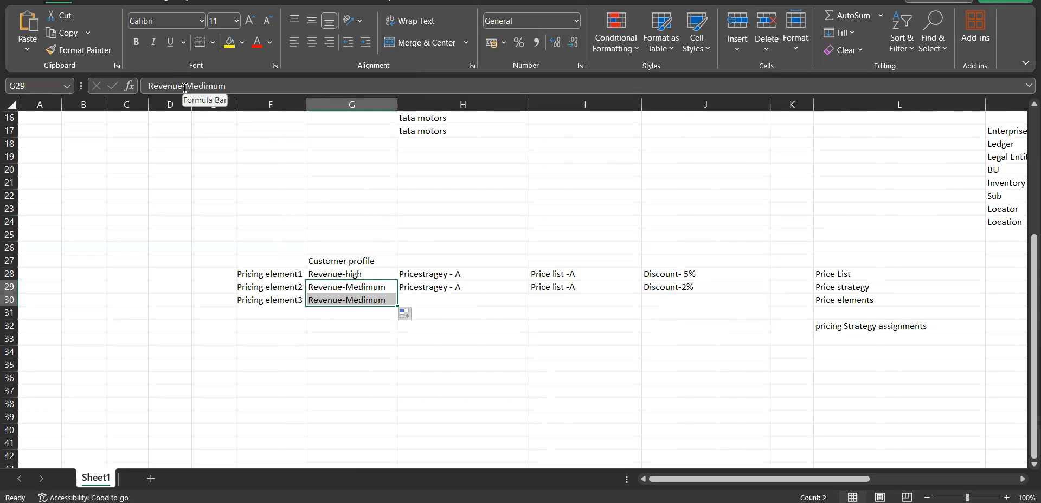
{"action": "left_click_drag", "start_coordinate": [186, 87], "coordinate": [245, 87]}
{"action": "type", "text": "Low"}
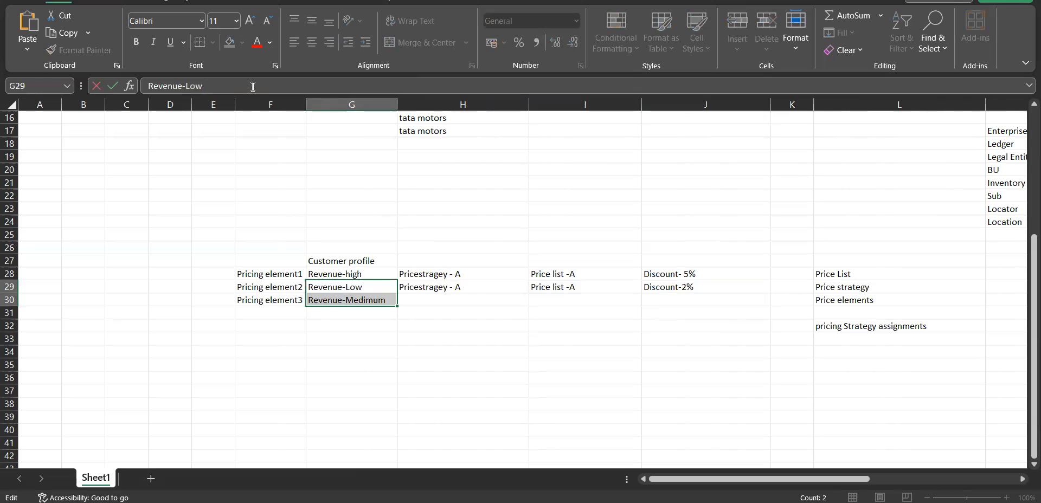
{"action": "key", "text": "ctrl+z"}
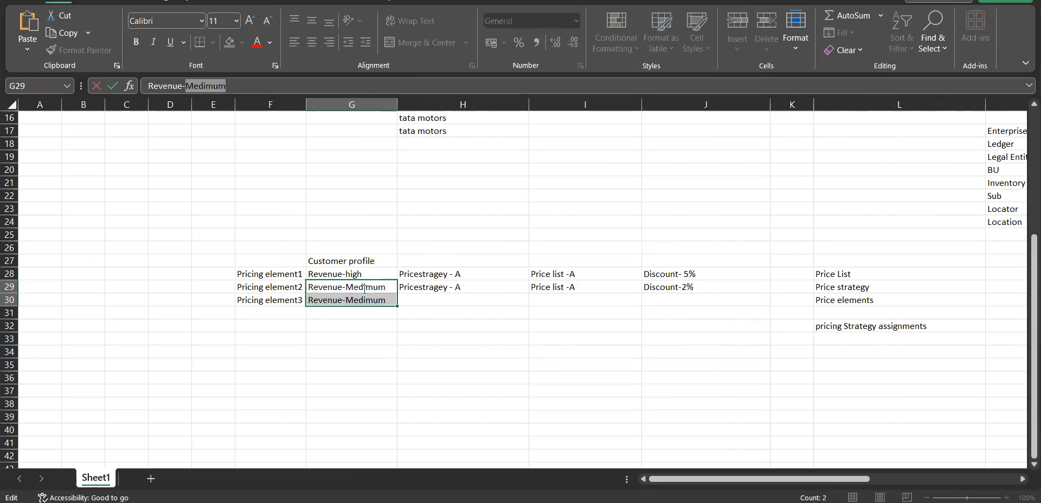
{"action": "left_click", "coordinate": [376, 354]}
Change the customer profile of the third pricing element in cell G30 to "Revenue-Low"
{"action": "left_click", "coordinate": [373, 301]}
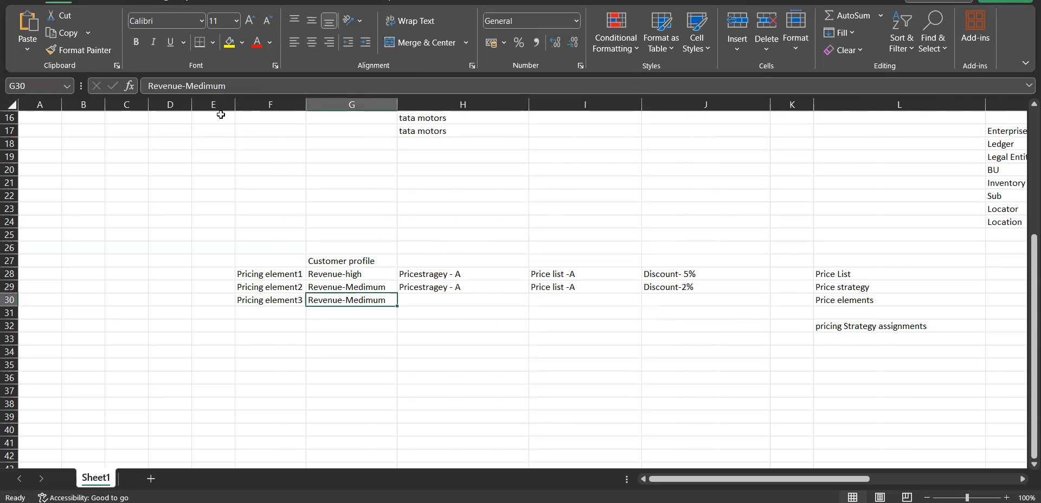
{"action": "left_click", "coordinate": [191, 87]}
{"action": "double_click", "coordinate": [213, 86]}
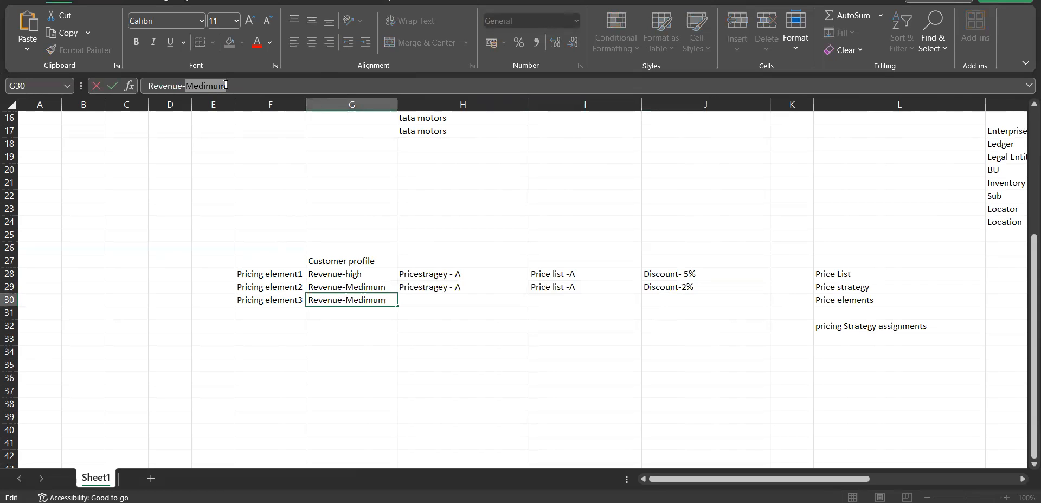
{"action": "type", "text": "Low"}
{"action": "key", "text": "Tab"}
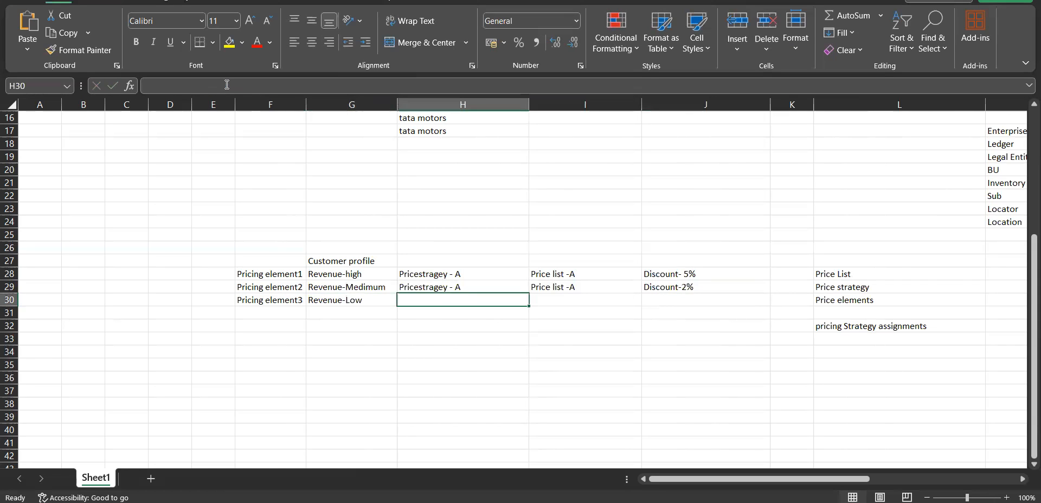
Copy the price strategy in H29 down to H30 and change H29 to "Pricestragey - b"
{"action": "left_click", "coordinate": [471, 289]}
{"action": "left_click_drag", "start_coordinate": [528, 294], "coordinate": [527, 304]}
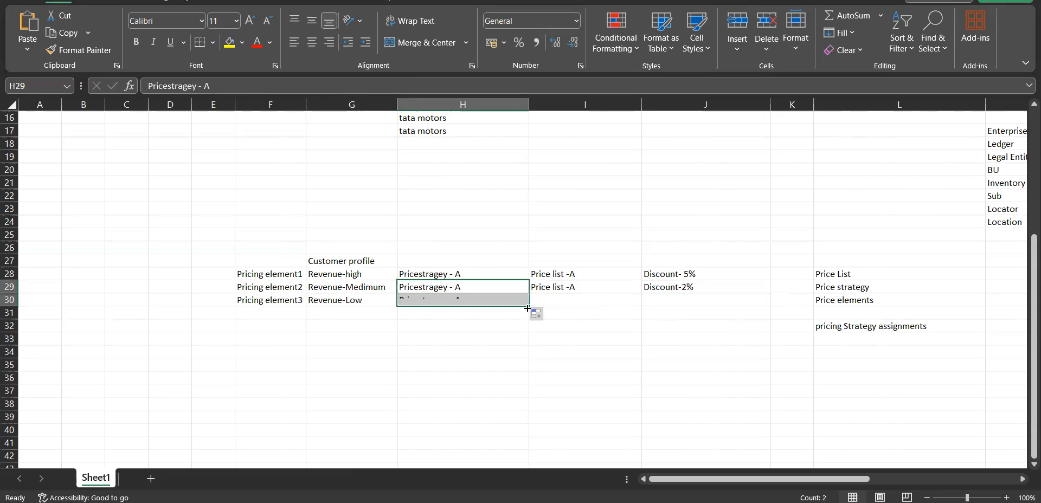
{"action": "left_click", "coordinate": [489, 288]}
{"action": "double_click", "coordinate": [463, 288]}
{"action": "left_click_drag", "start_coordinate": [459, 287], "coordinate": [457, 287]}
{"action": "type", "text": "b"}
Change the third pricing element's price strategy in cell H30 to "Pricestragey - c"
{"action": "left_click", "coordinate": [478, 302]}
{"action": "double_click", "coordinate": [470, 302]}
{"action": "left_click_drag", "start_coordinate": [462, 301], "coordinate": [457, 301]}
{"action": "type", "text": "c"}
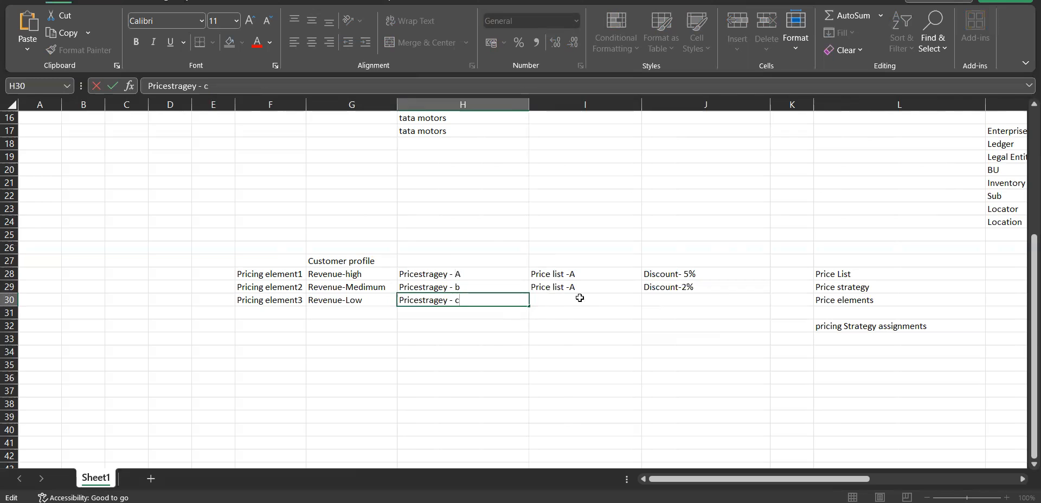
Enter "price list -c" in cell I30 as the third pricing element's price list
{"action": "left_click", "coordinate": [581, 298]}
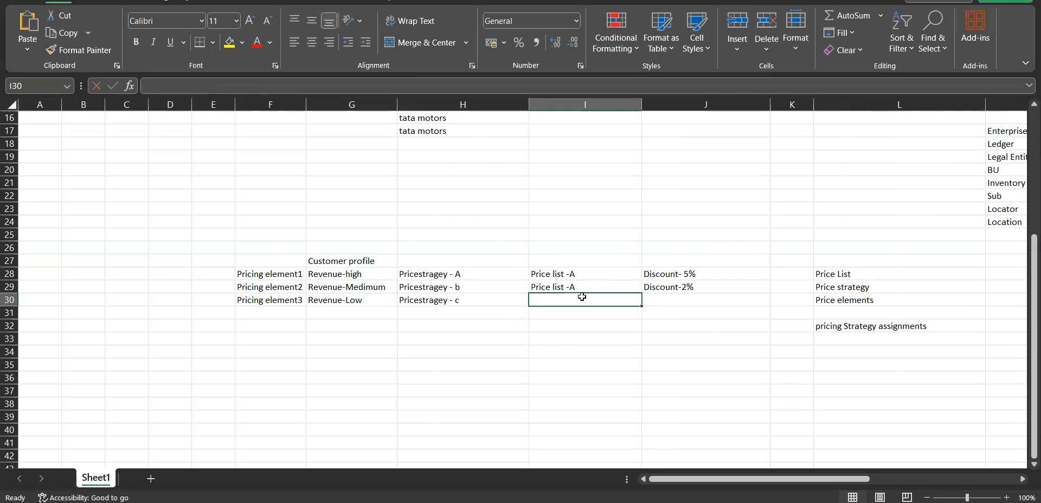
{"action": "type", "text": "pirrice"}
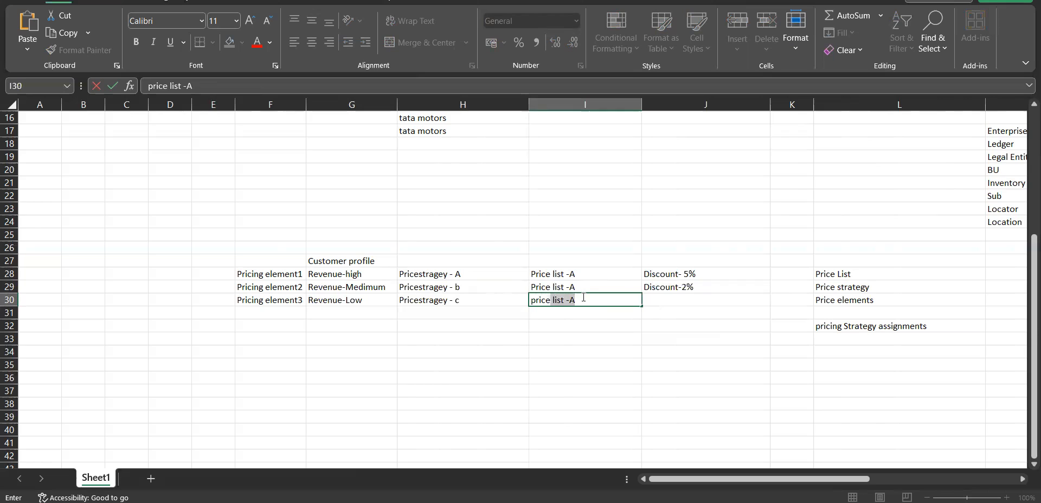
{"action": "left_click", "coordinate": [584, 298]}
{"action": "type", "text": "c"}
Change the second pricing element's price list in cell I29 to "Price list -b"
{"action": "left_click", "coordinate": [600, 284]}
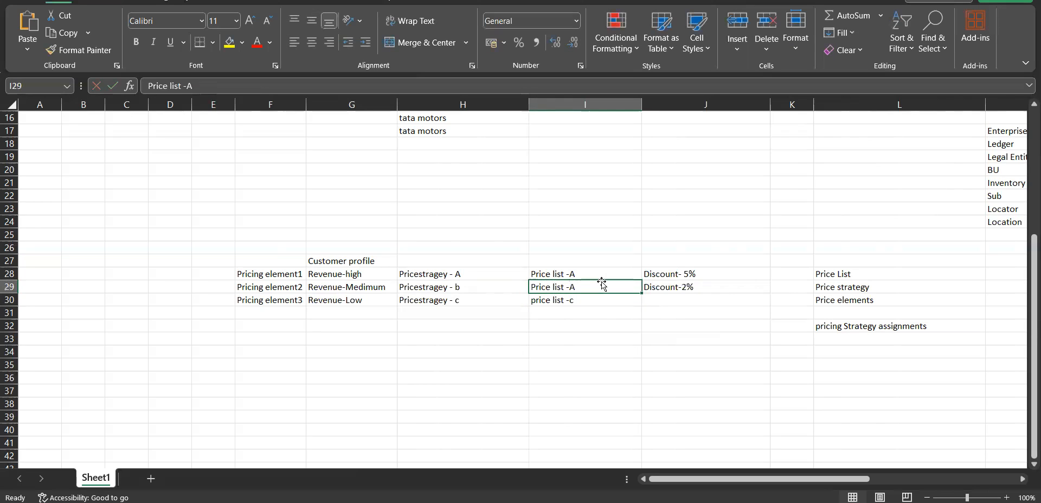
{"action": "double_click", "coordinate": [584, 287]}
{"action": "left_click_drag", "start_coordinate": [574, 287], "coordinate": [568, 288]}
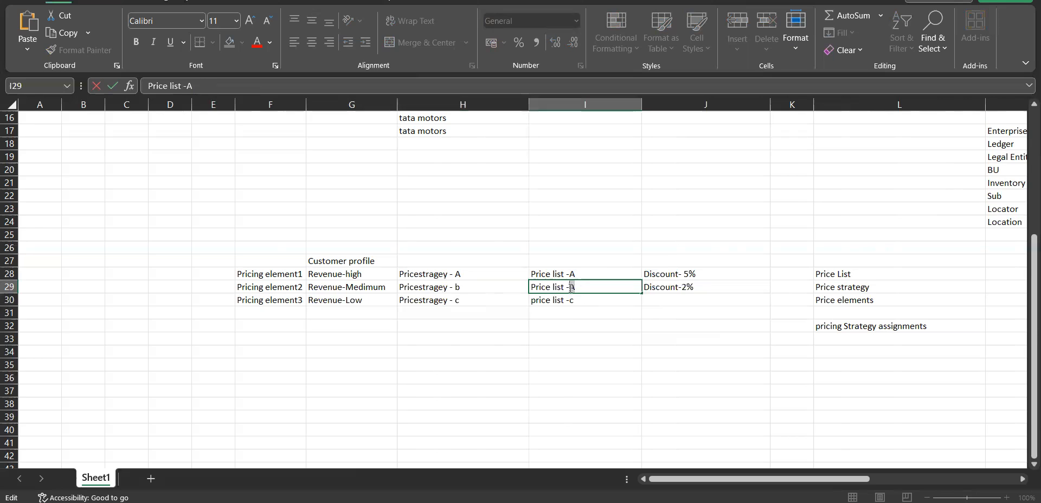
{"action": "type", "text": "b"}
{"action": "left_click", "coordinate": [723, 340]}
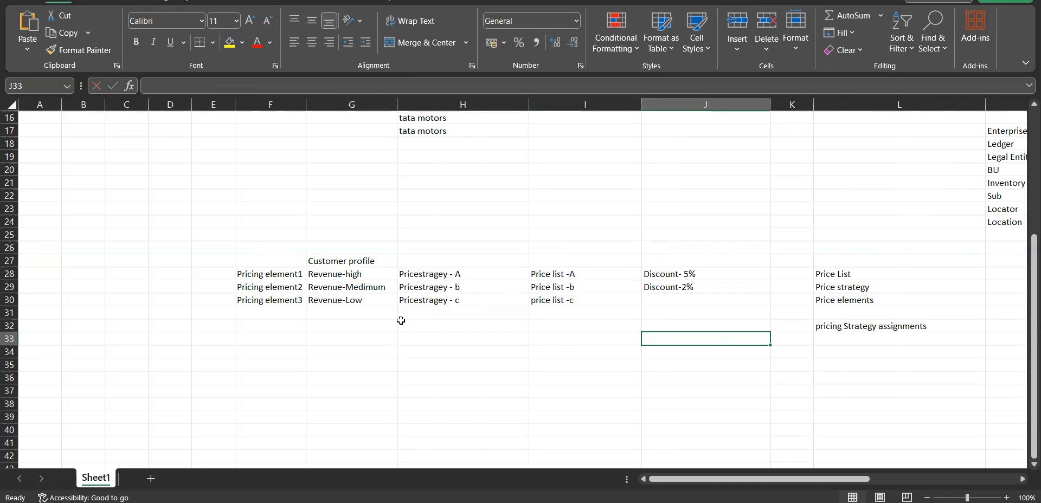
Review the three pricing element rows against the price elements entry and the customer profile heading
{"action": "left_click_drag", "start_coordinate": [285, 276], "coordinate": [681, 296]}
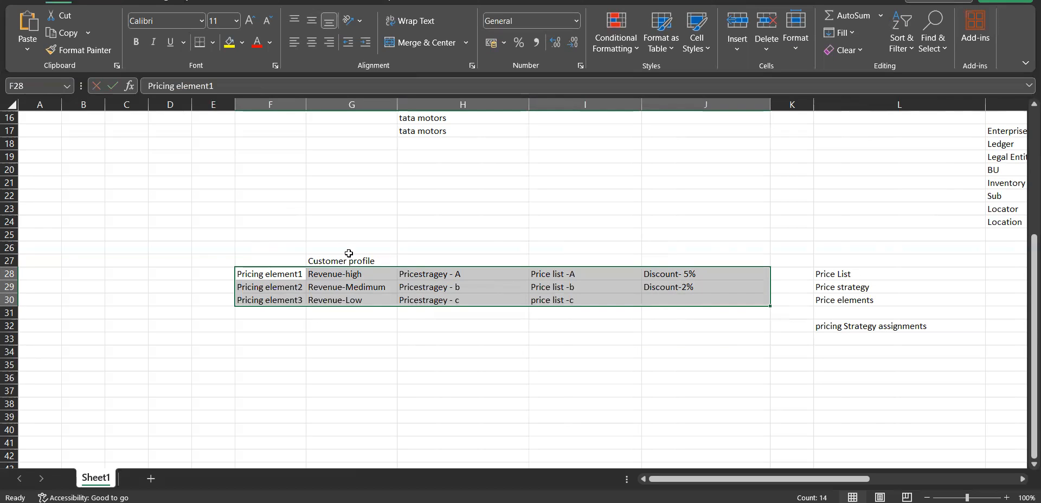
{"action": "left_click", "coordinate": [535, 341]}
{"action": "left_click", "coordinate": [884, 302]}
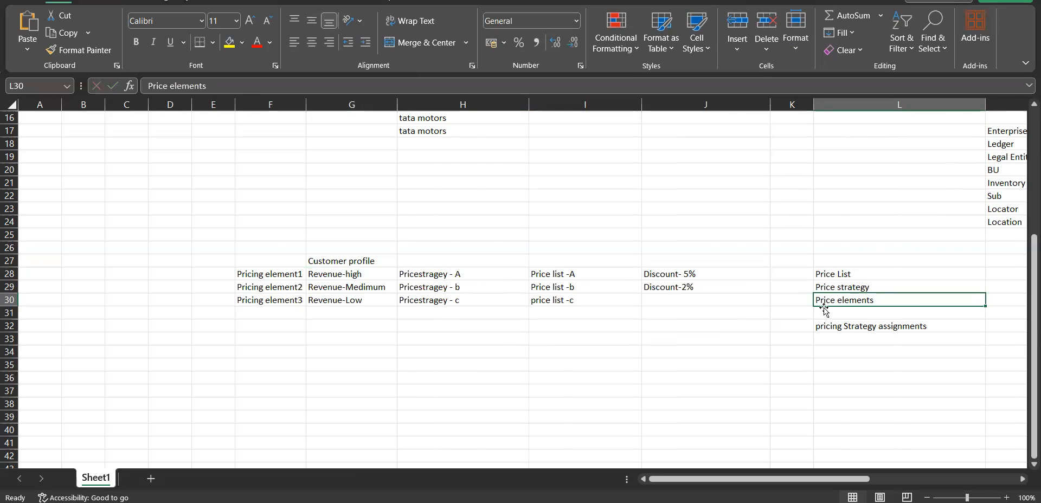
{"action": "left_click", "coordinate": [342, 265]}
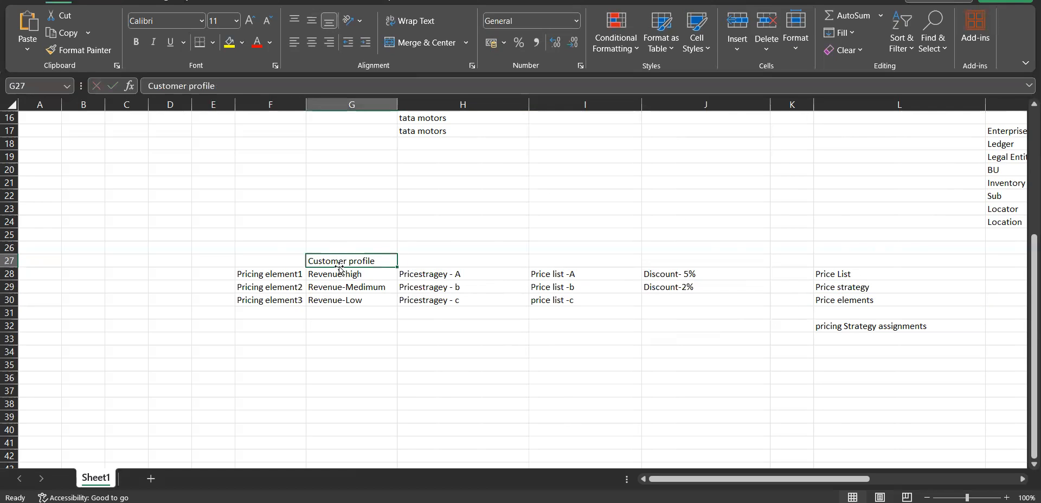
{"action": "left_click", "coordinate": [891, 298]}
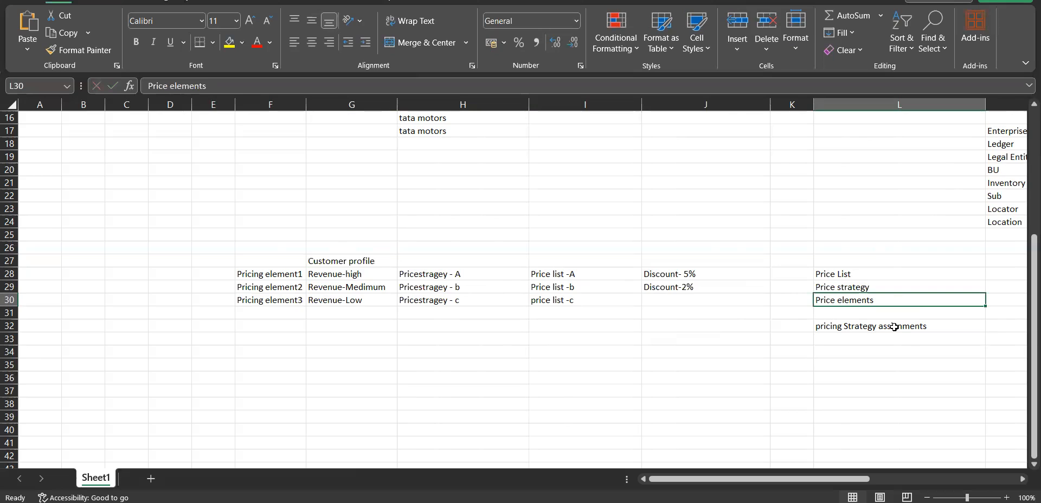
{"action": "left_click", "coordinate": [339, 277]}
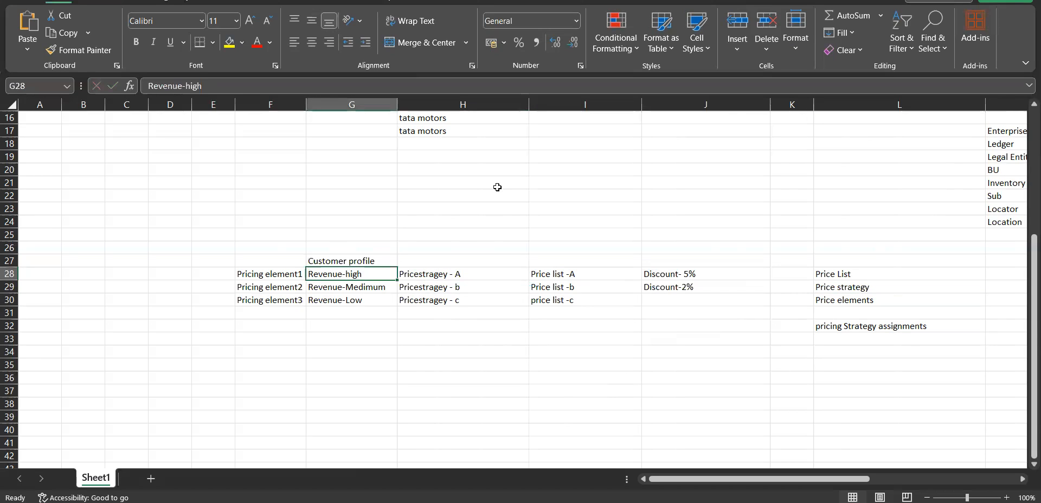
Enter the example numbers 20 in H21, 10 in H23 and 300 in H25 above the pricing table
{"action": "left_click", "coordinate": [497, 188]}
{"action": "type", "text": "20"}
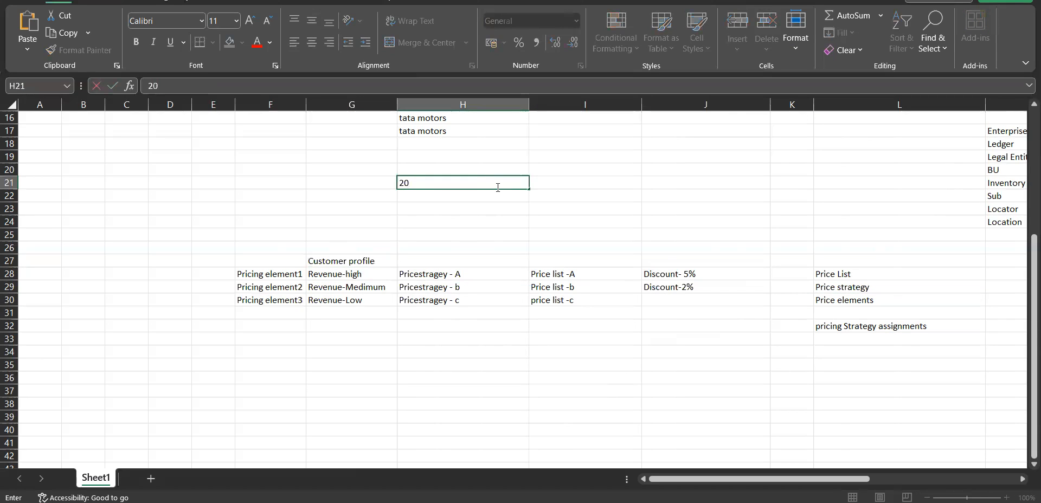
{"action": "left_click", "coordinate": [474, 209]}
{"action": "type", "text": "10"}
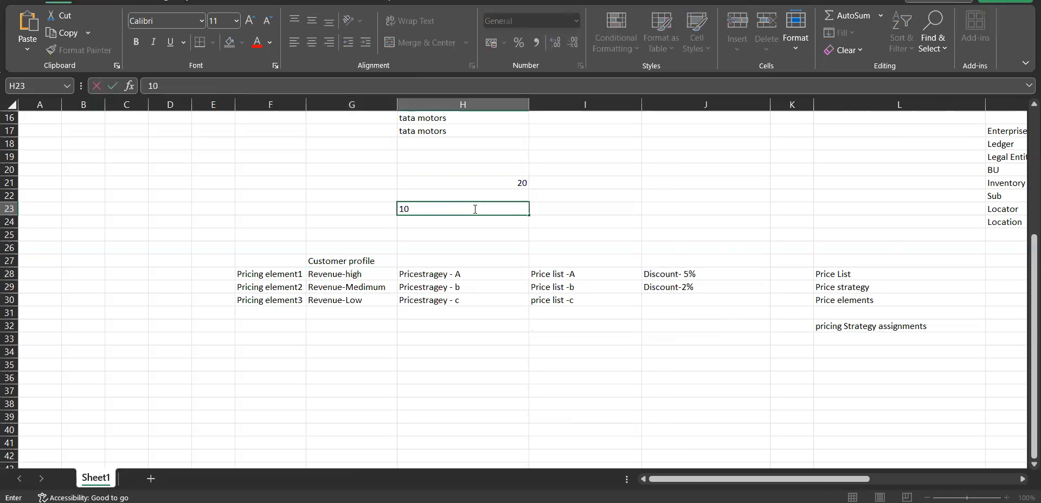
{"action": "left_click", "coordinate": [432, 234]}
{"action": "type", "text": "300"}
{"action": "key", "text": "Tab"}
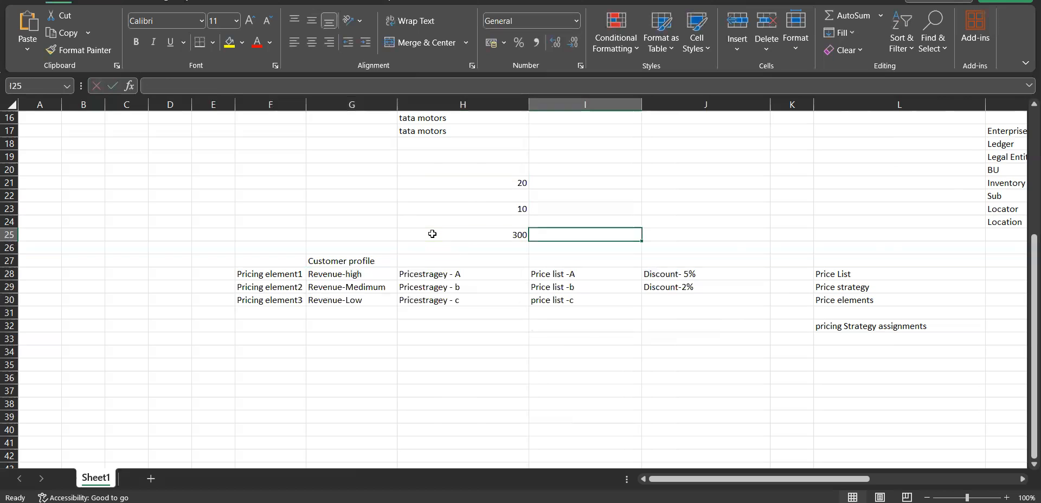
{"action": "left_click", "coordinate": [445, 231]}
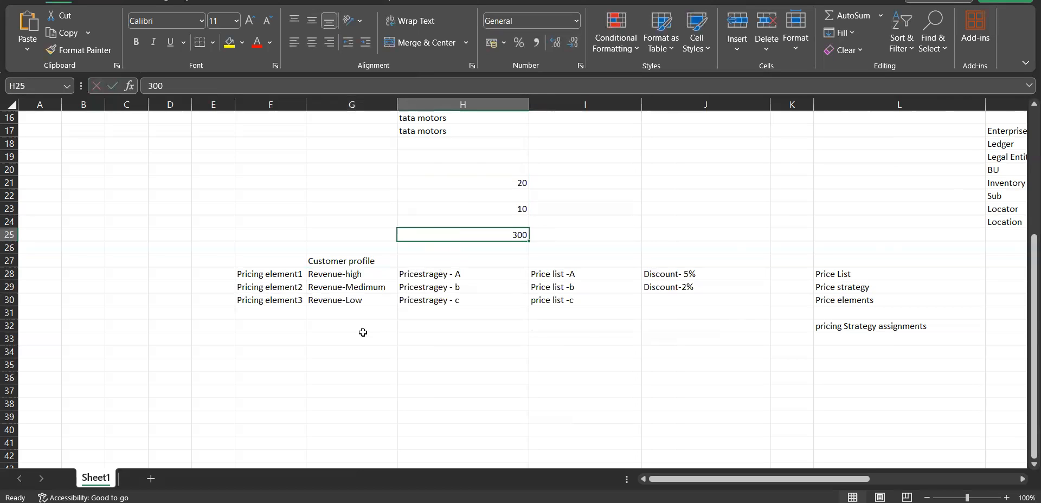
Examine how the low and high revenue profiles relate to their price strategies, price lists, discount and example numbers
{"action": "left_click", "coordinate": [353, 303]}
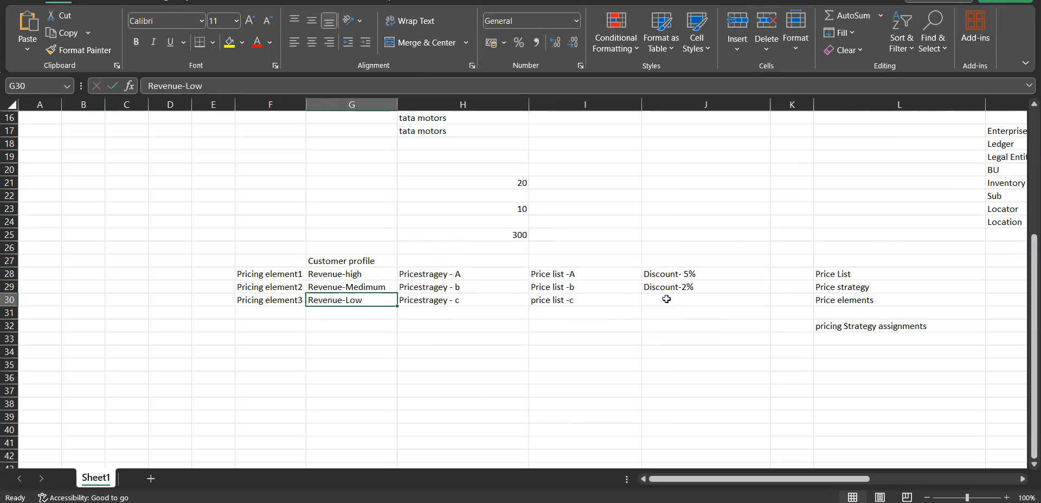
{"action": "left_click_drag", "start_coordinate": [439, 300], "coordinate": [598, 301]}
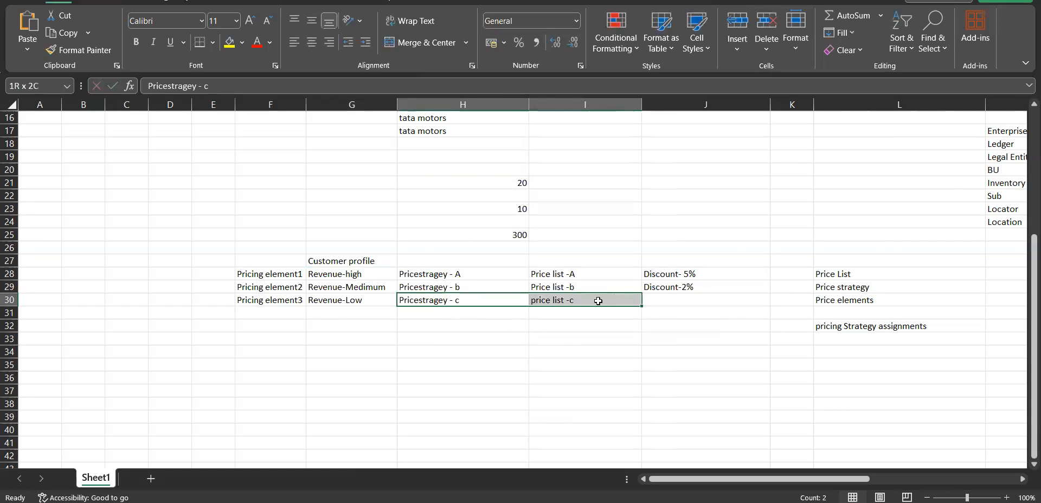
{"action": "left_click", "coordinate": [352, 276]}
{"action": "left_click", "coordinate": [505, 186]}
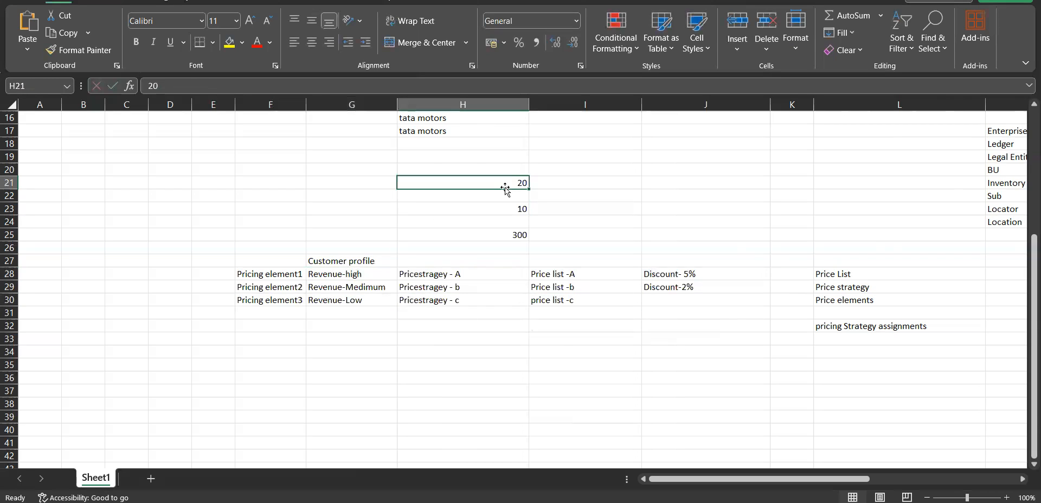
{"action": "left_click", "coordinate": [716, 276]}
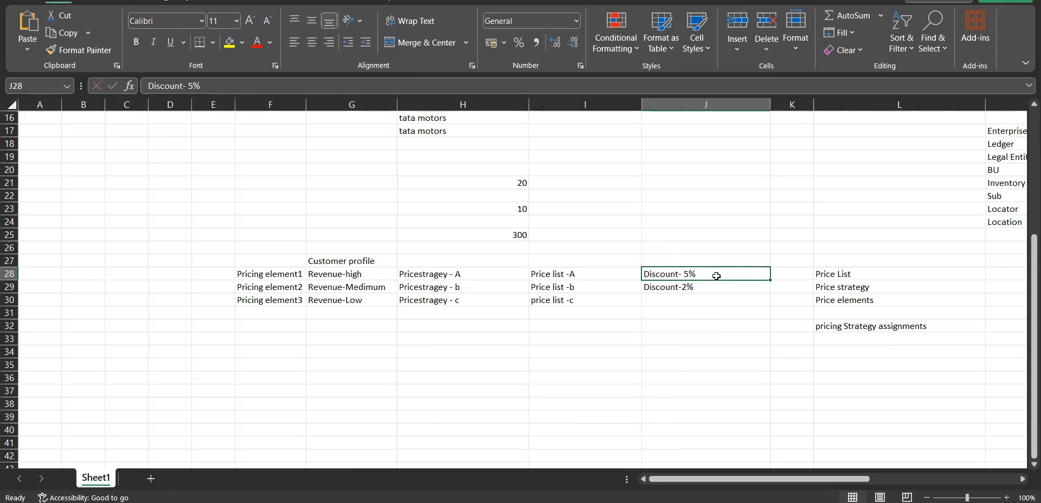
{"action": "left_click", "coordinate": [719, 338]}
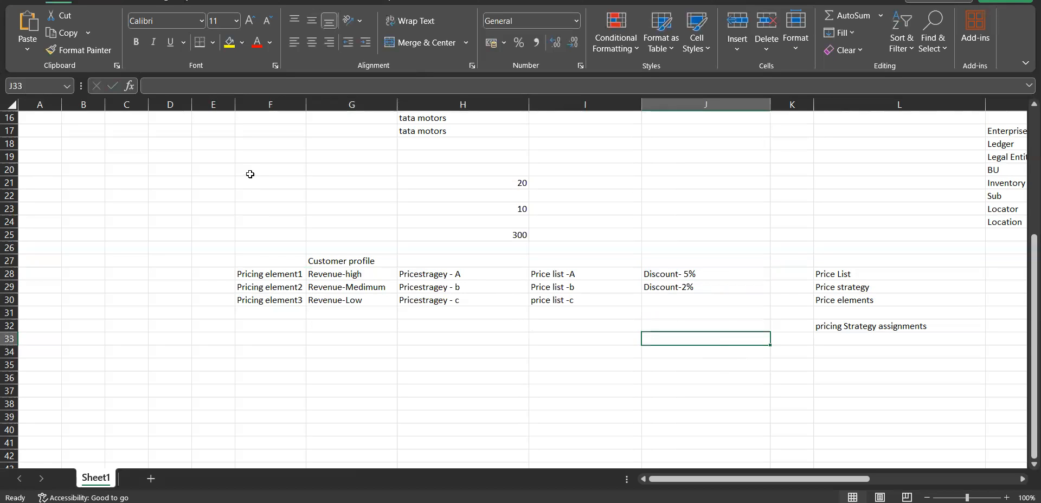
Review the whole pricing example alongside the customer profile, price elements, pricing strategy assignments and price list entries
{"action": "left_click_drag", "start_coordinate": [257, 169], "coordinate": [674, 293]}
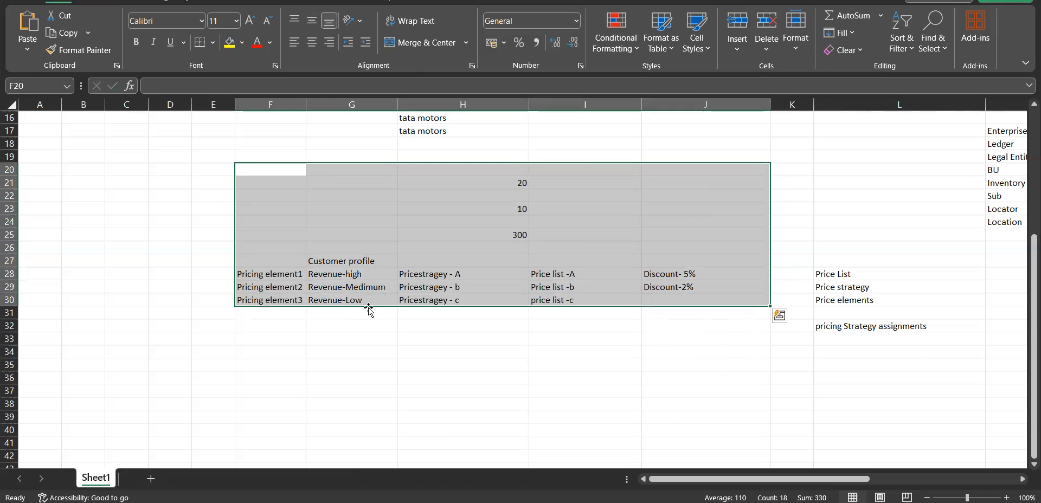
{"action": "left_click", "coordinate": [891, 301]}
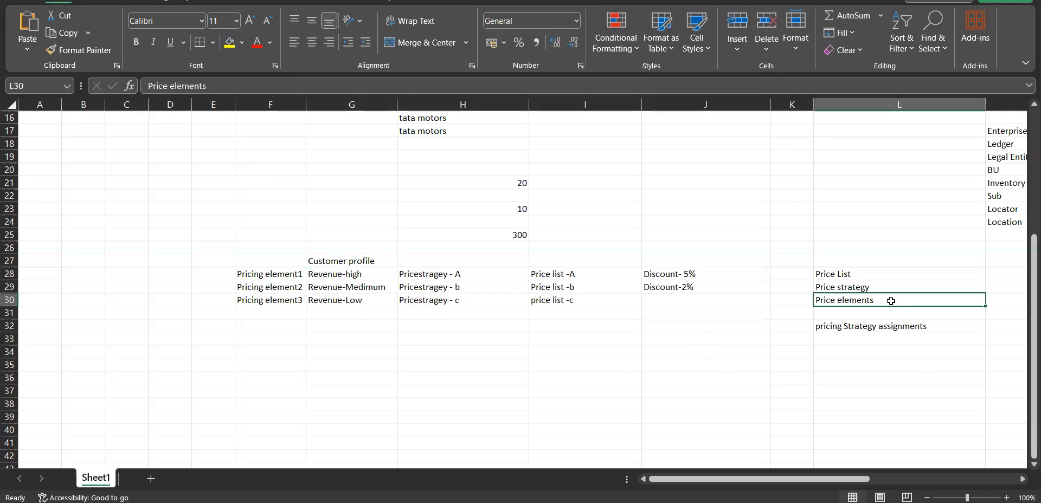
{"action": "left_click", "coordinate": [351, 260]}
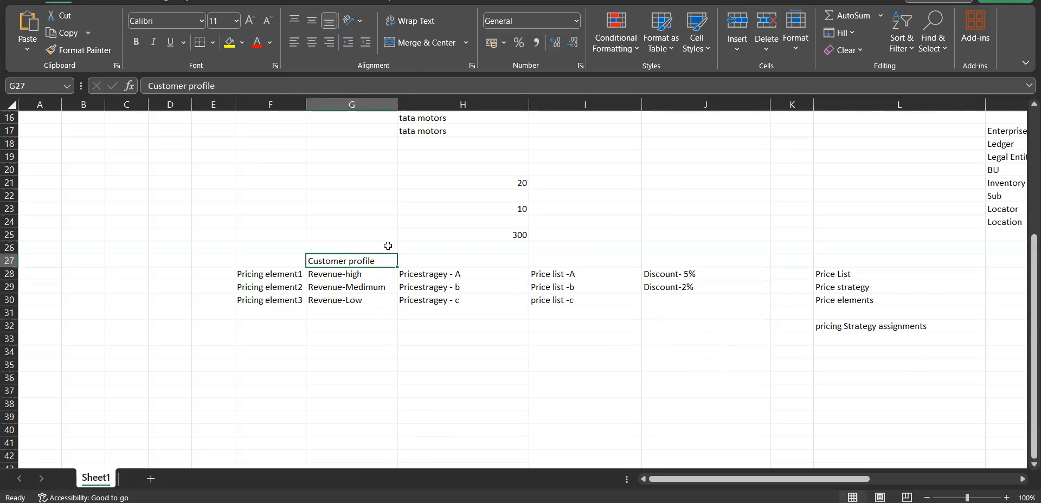
{"action": "left_click", "coordinate": [885, 302]}
{"action": "left_click", "coordinate": [887, 327]}
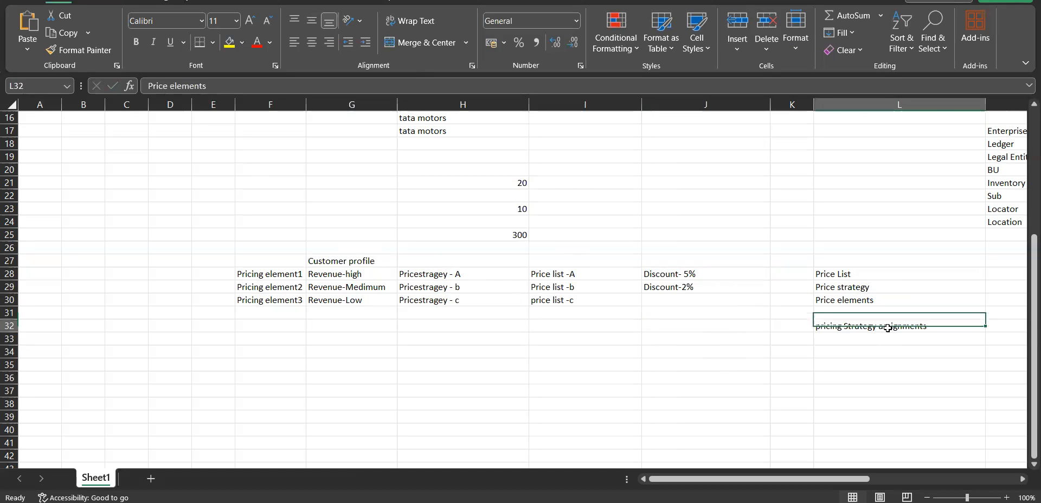
{"action": "left_click", "coordinate": [867, 301]}
{"action": "left_click", "coordinate": [869, 328]}
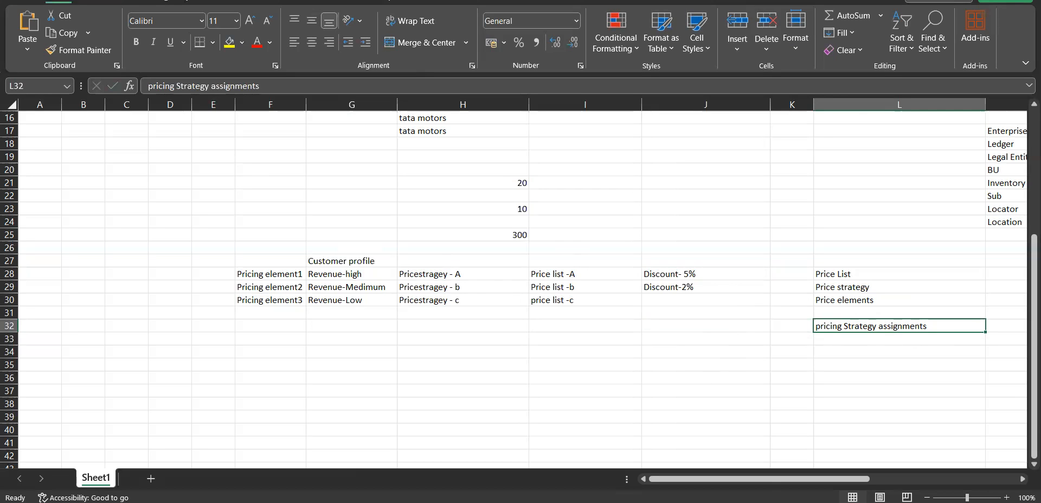
{"action": "mouse_move", "coordinate": [596, 502]}
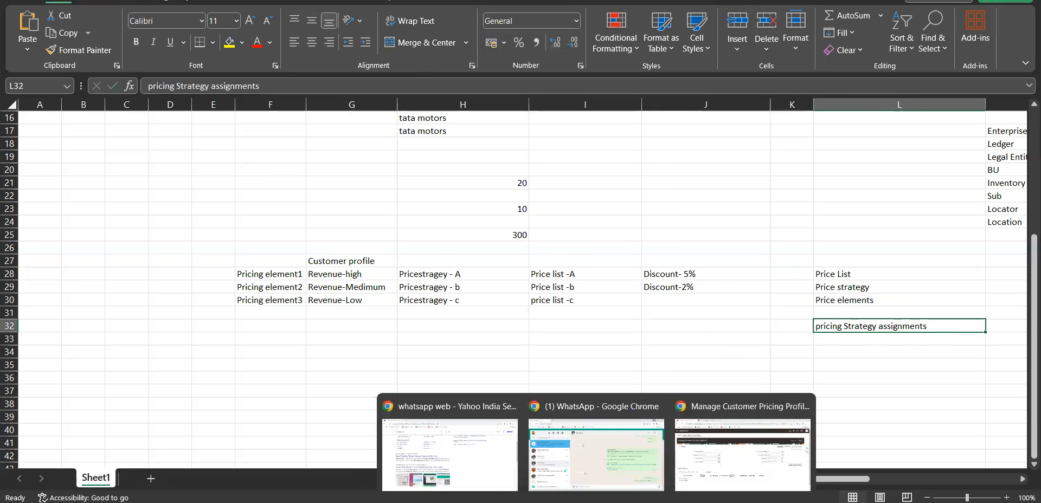
{"action": "left_click", "coordinate": [871, 276]}
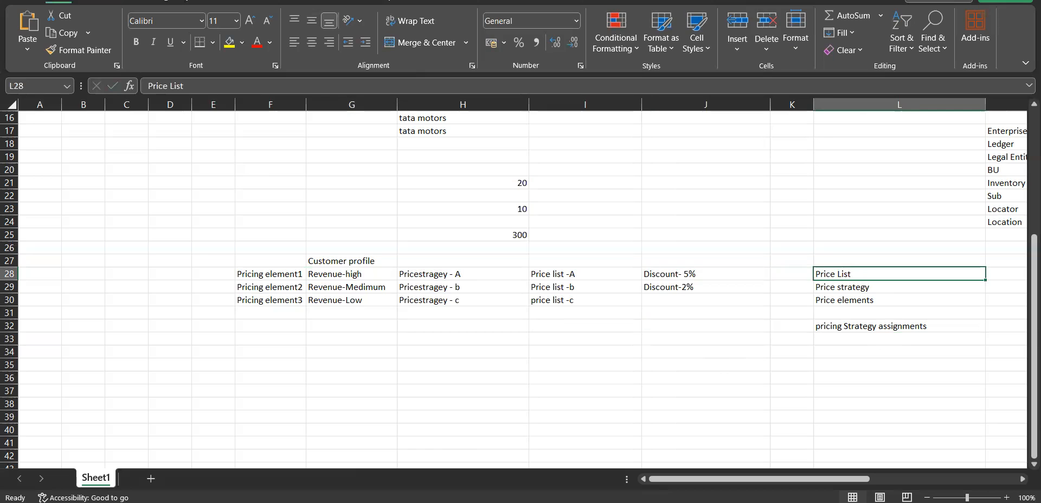
Switch to Oracle Fusion in Chrome, close Manage Customer Pricing Profiles and open the pricing task list
{"action": "left_click", "coordinate": [739, 439]}
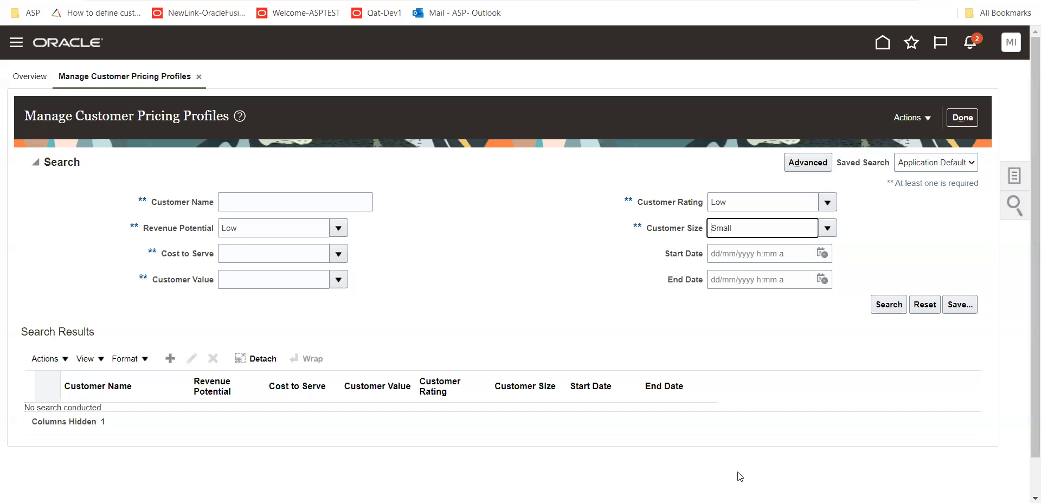
{"action": "left_click", "coordinate": [970, 119]}
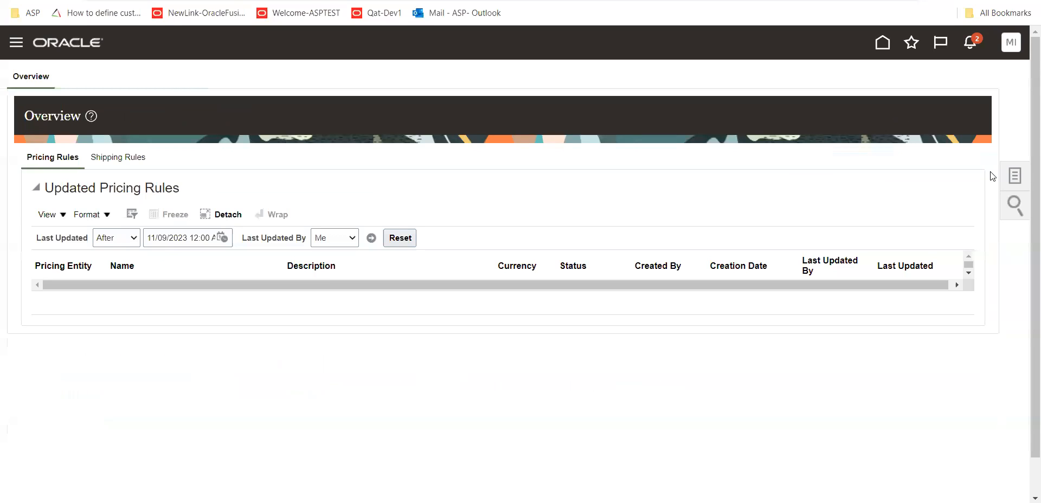
{"action": "left_click", "coordinate": [1014, 175]}
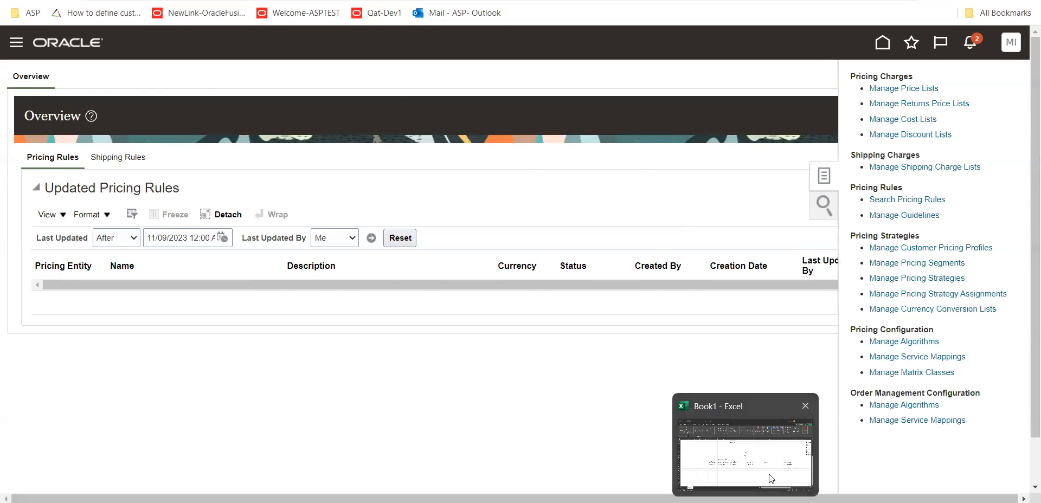
Switch back to the Book1 workbook in Excel
{"action": "left_click", "coordinate": [771, 478]}
{"action": "left_click", "coordinate": [715, 442]}
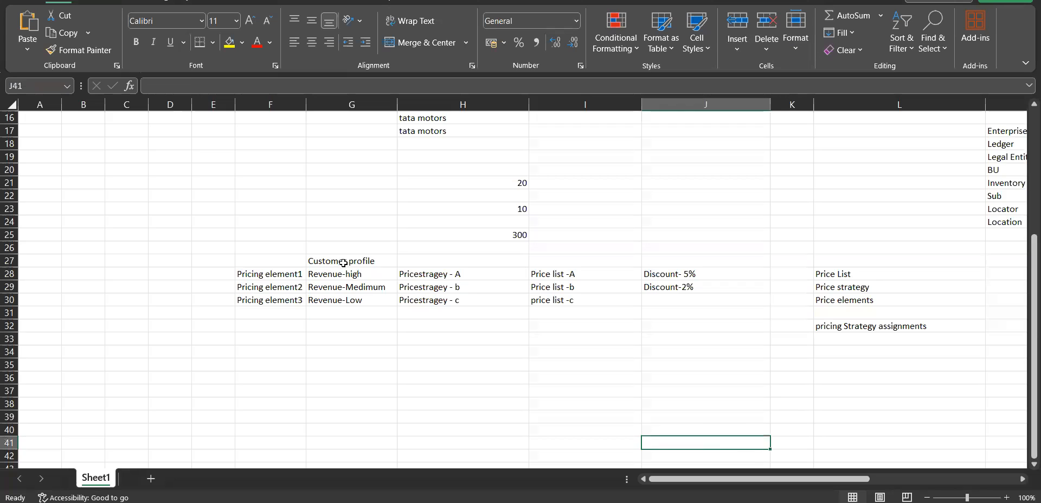
Review the customer profile heading, its high, medium and low revenue entries, and the discount for the high revenue profile
{"action": "left_click", "coordinate": [343, 263]}
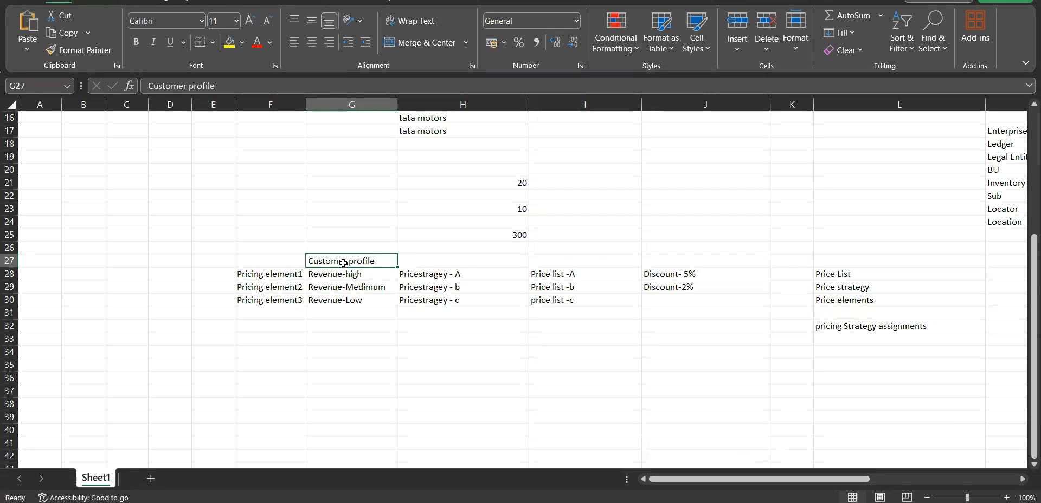
{"action": "left_click_drag", "start_coordinate": [365, 275], "coordinate": [368, 302]}
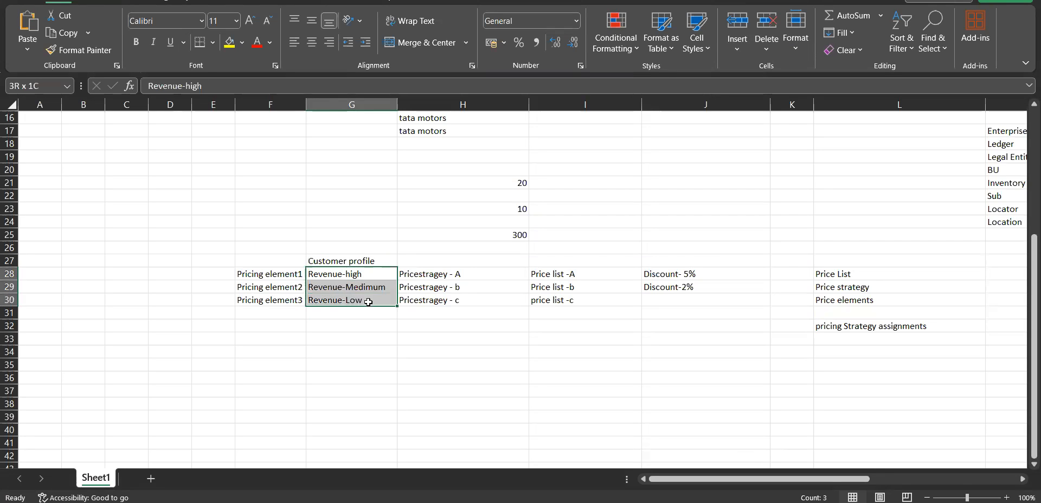
{"action": "left_click", "coordinate": [365, 276]}
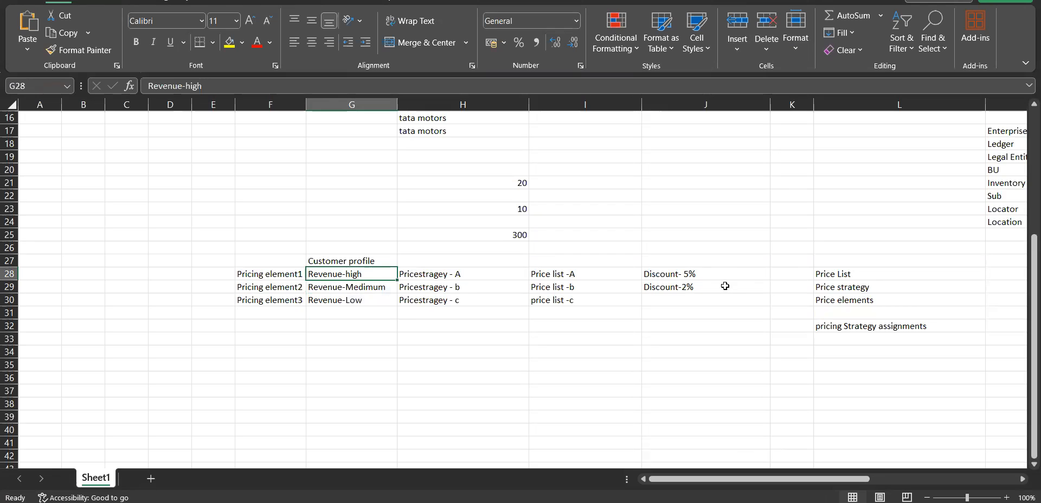
{"action": "left_click", "coordinate": [723, 271]}
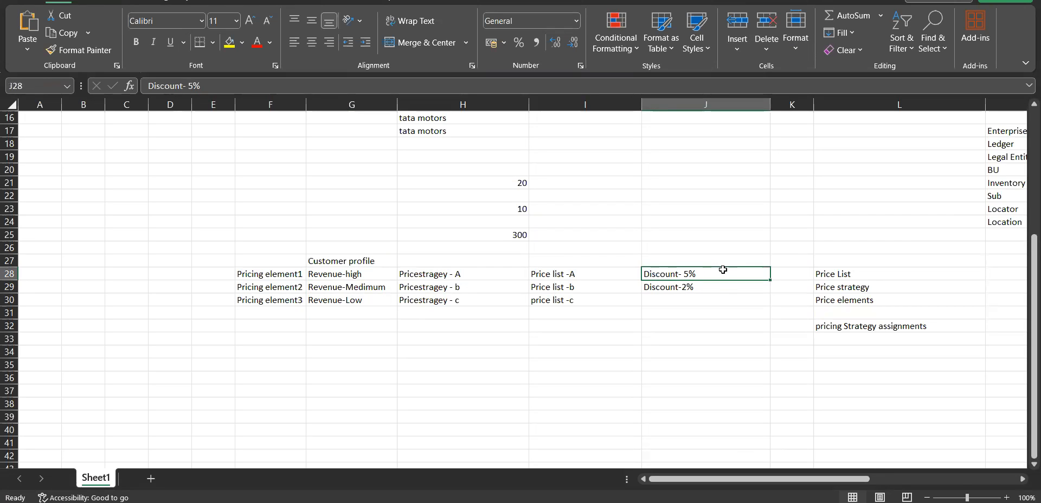
{"action": "left_click", "coordinate": [346, 275]}
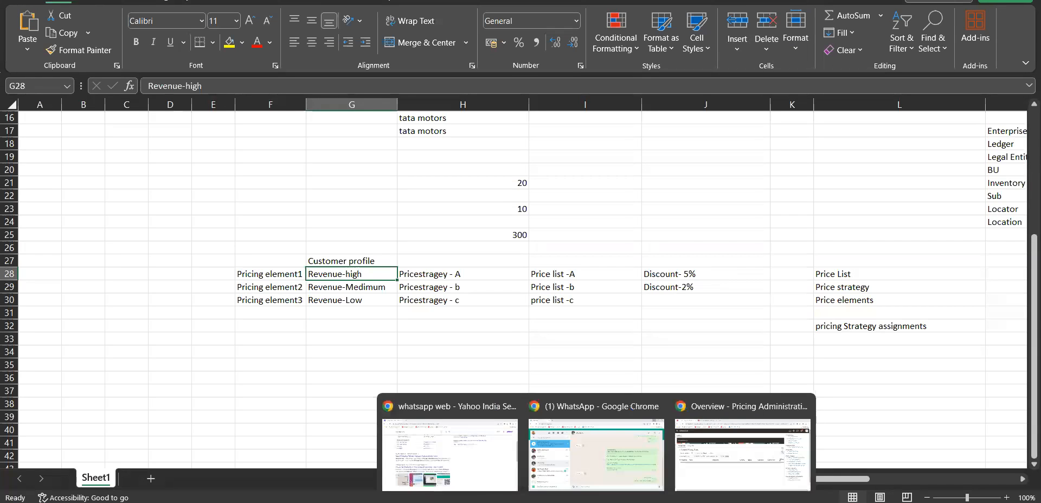
Switch to Oracle Fusion Pricing Administration in Chrome, open Manage Price Lists and start creating a new price list
{"action": "left_click", "coordinate": [756, 488]}
{"action": "left_click", "coordinate": [914, 90]}
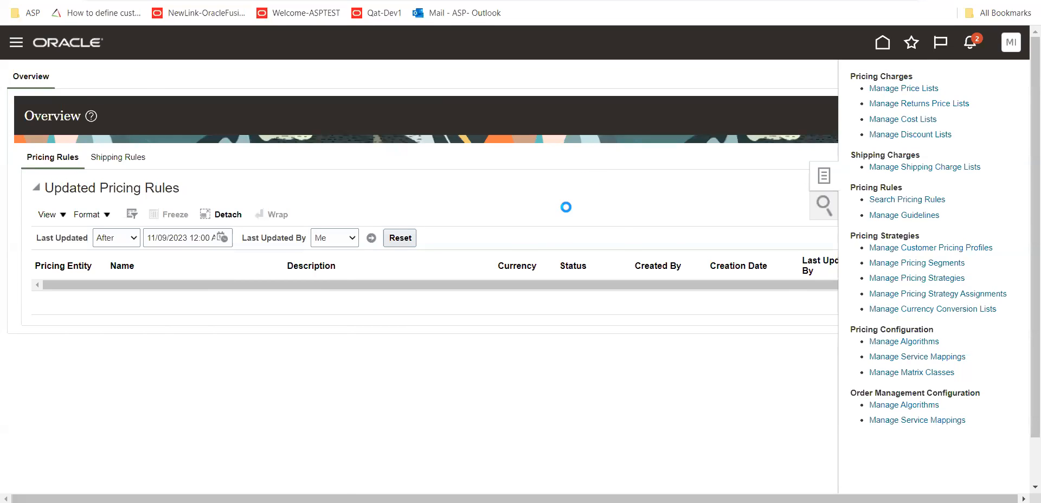
{"action": "left_click", "coordinate": [171, 337]}
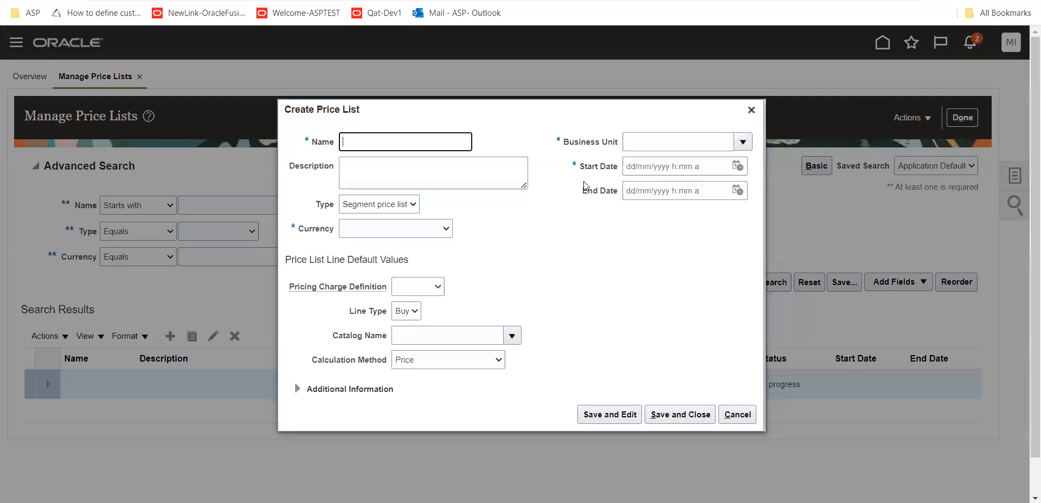
Name the new price list T01-PRICELIST2 and copy the same text into its description
{"action": "type", "text": "T01-PRICELIST2"}
{"action": "key", "text": "Tab"}
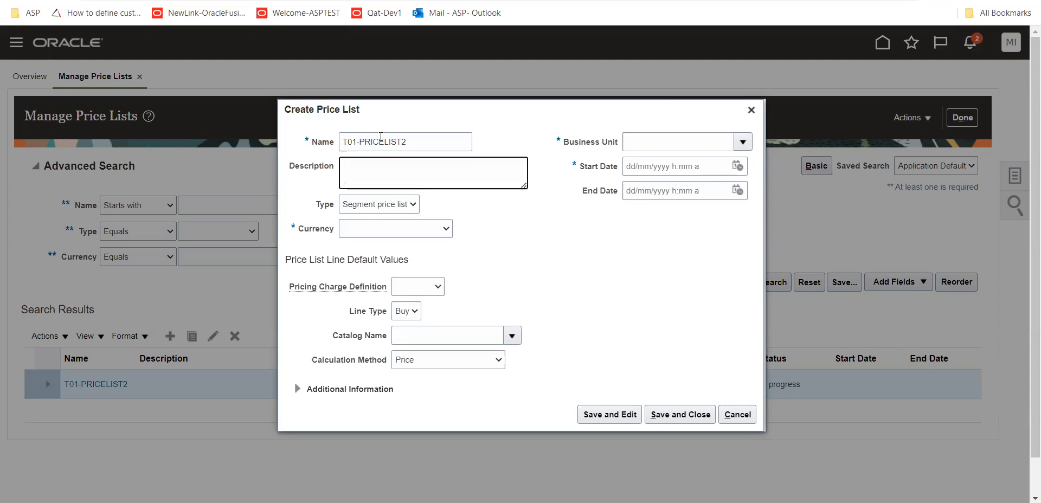
{"action": "left_click_drag", "start_coordinate": [423, 144], "coordinate": [313, 147]}
{"action": "key", "text": "ctrl+c"}
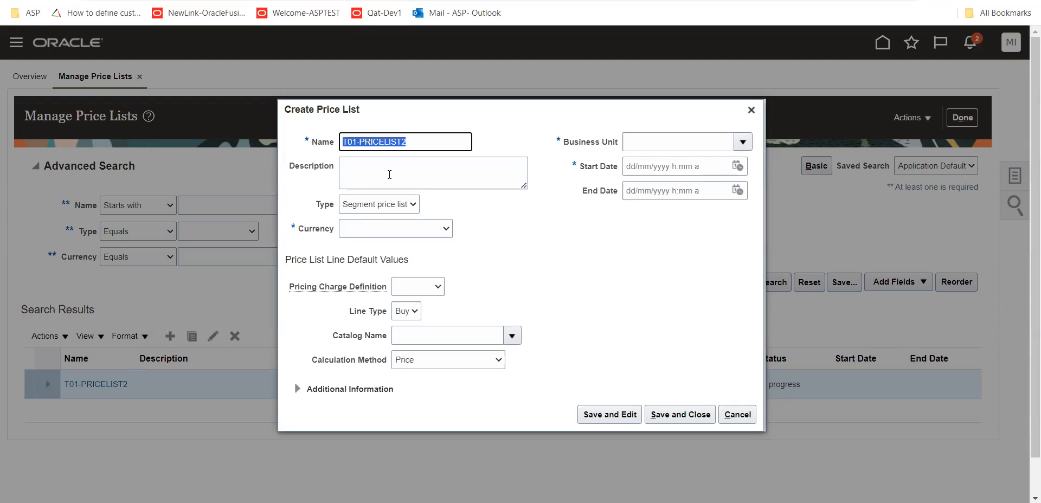
{"action": "left_click", "coordinate": [383, 174]}
{"action": "key", "text": "ctrl+v"}
Choose Segment price list as the price list type and review the alternative type options
{"action": "left_click", "coordinate": [412, 204]}
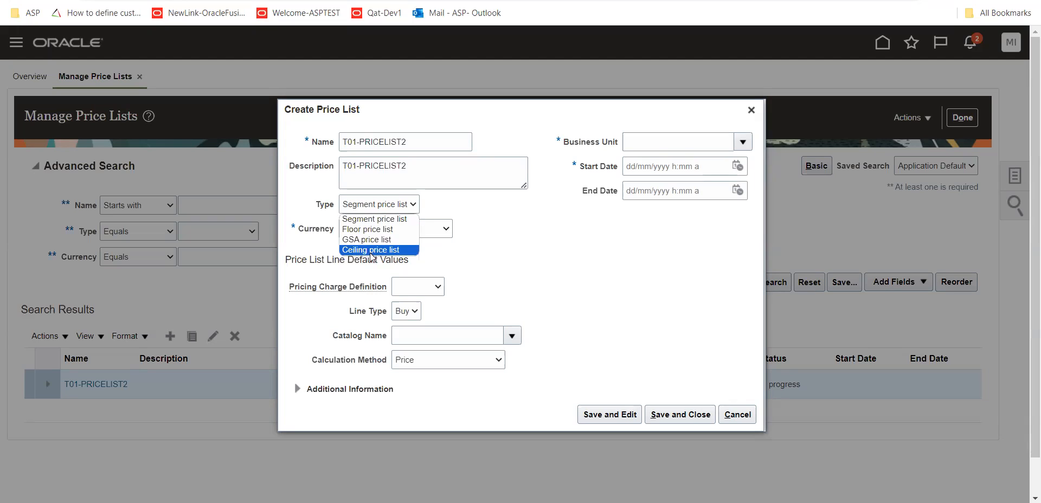
{"action": "left_click", "coordinate": [389, 220]}
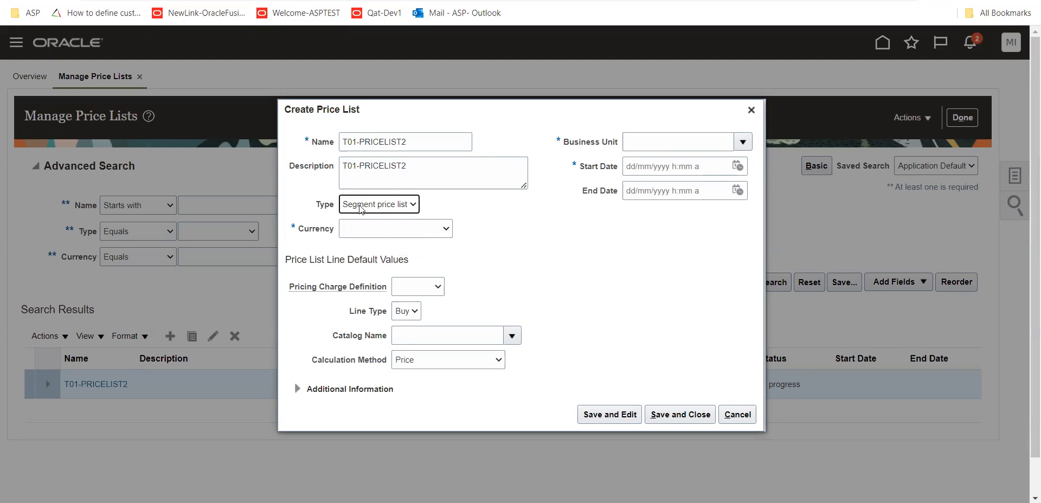
{"action": "left_click", "coordinate": [412, 206]}
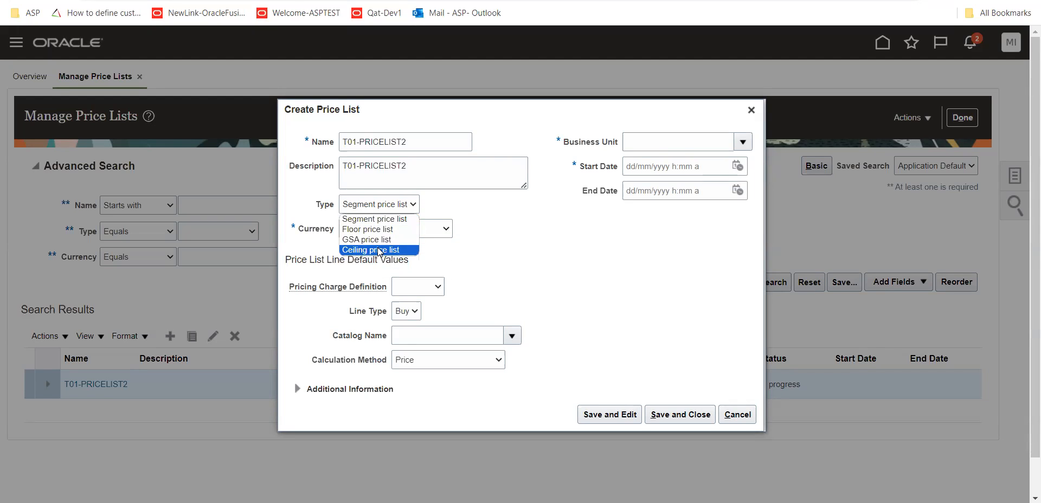
{"action": "left_click", "coordinate": [513, 243]}
{"action": "double_click", "coordinate": [325, 205]}
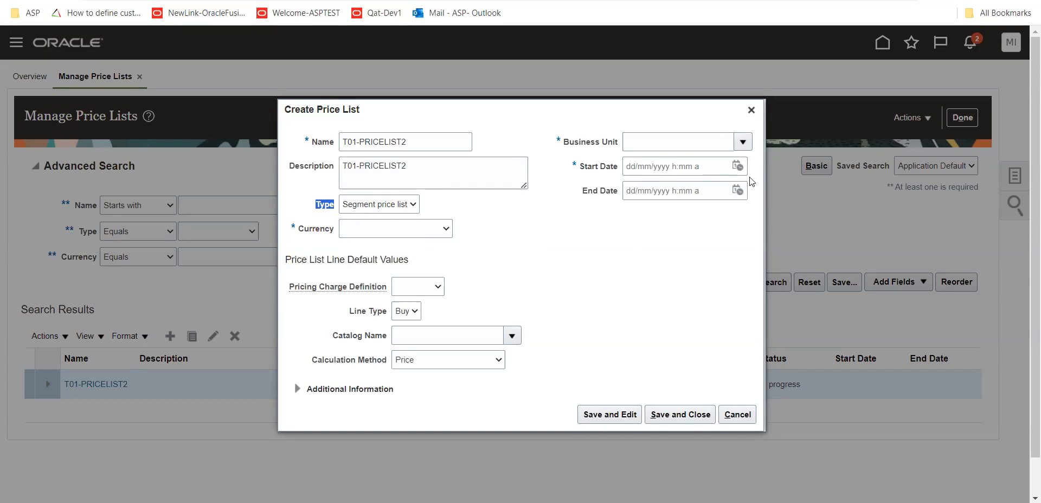
Set the business unit to t01 US Business Units, start date to 21/09/2023 3:59 AM and currency to USD - US Dollar
{"action": "left_click", "coordinate": [742, 141]}
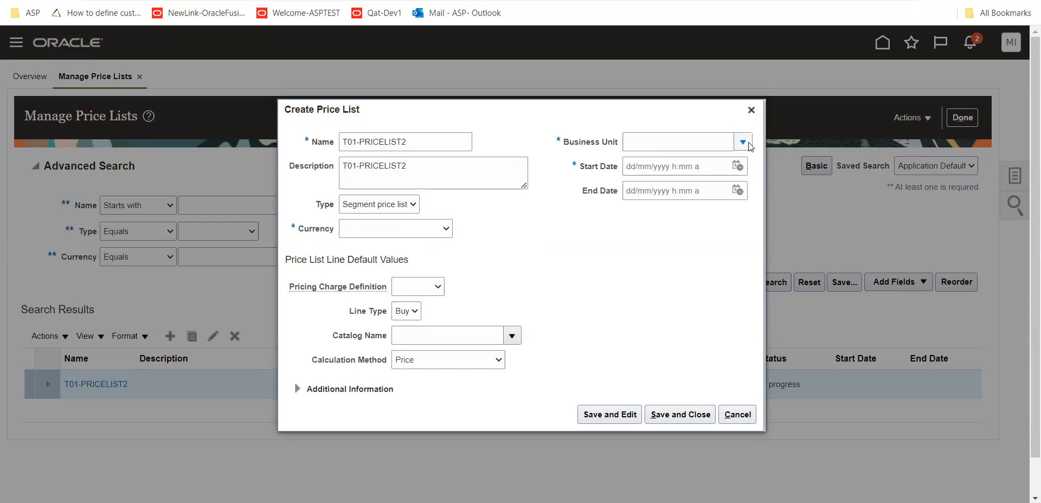
{"action": "left_click", "coordinate": [656, 186]}
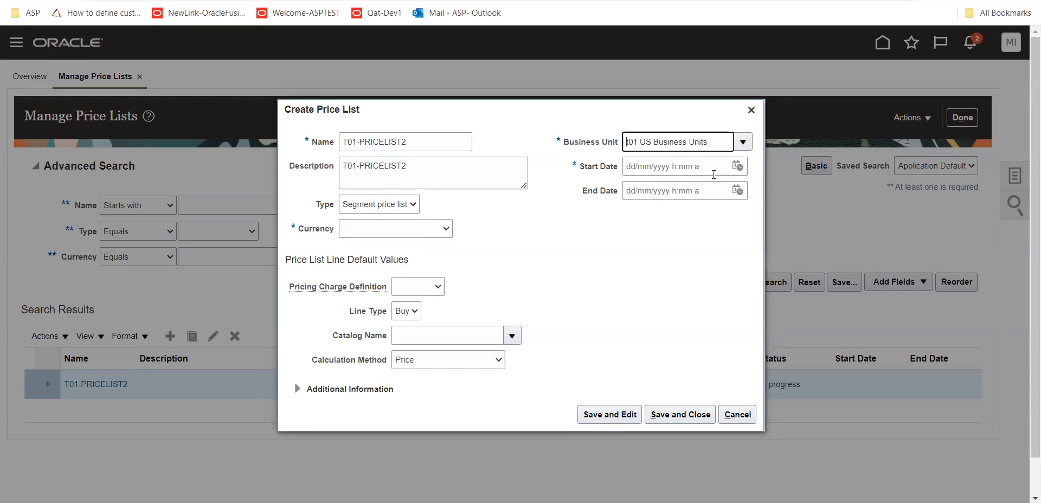
{"action": "left_click", "coordinate": [740, 168]}
{"action": "left_click", "coordinate": [877, 403]}
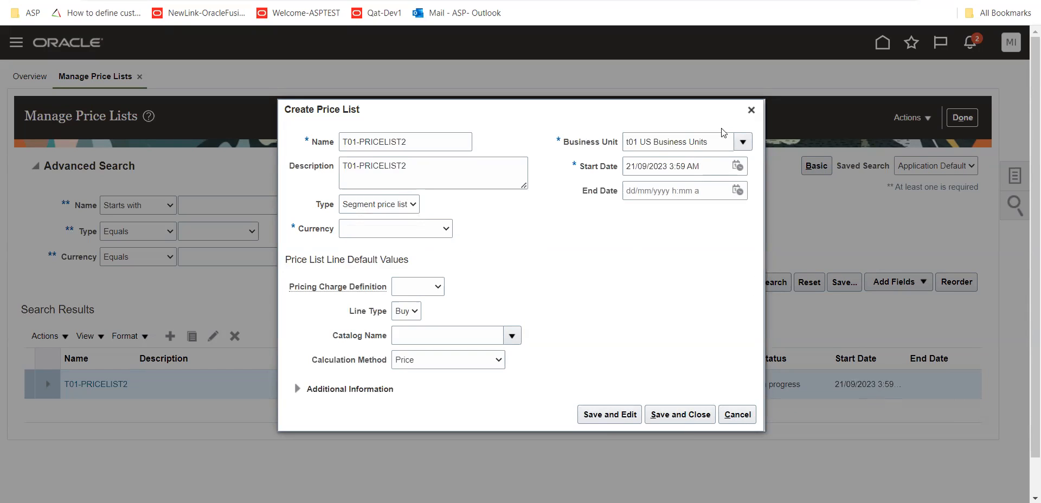
{"action": "left_click", "coordinate": [449, 230]}
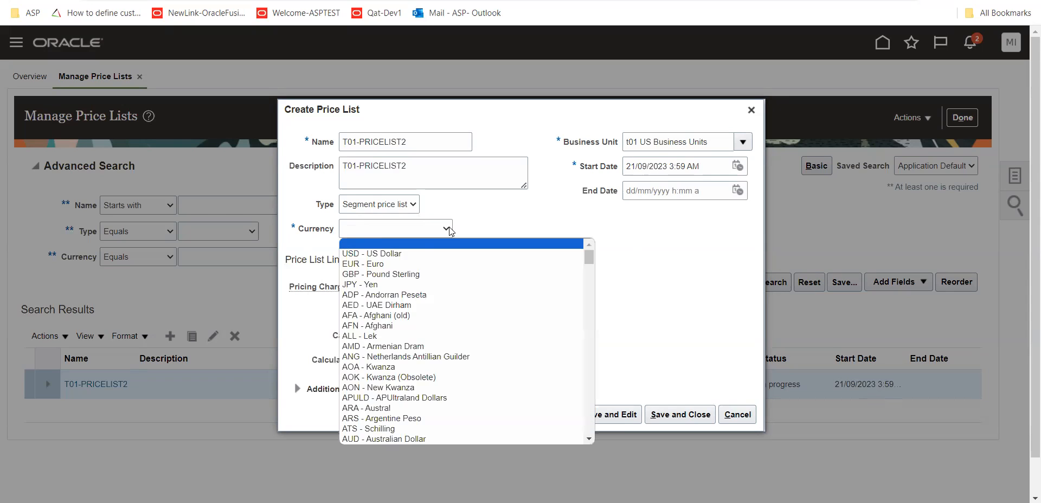
{"action": "left_click", "coordinate": [410, 254]}
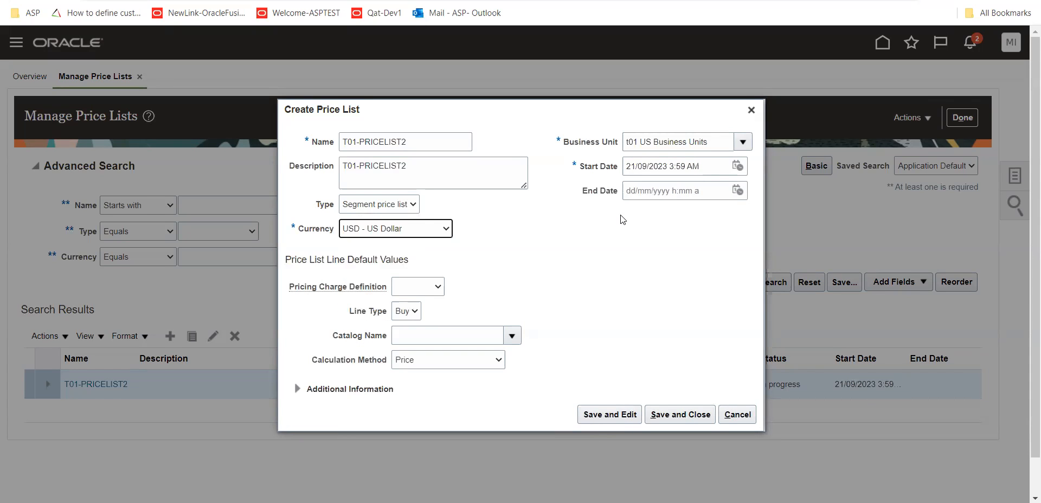
Set the default pricing charge definition to Sale Price and review its available options
{"action": "scroll", "coordinate": [618, 221], "scroll_direction": "down", "scroll_amount": 1}
{"action": "left_click_drag", "start_coordinate": [328, 290], "coordinate": [370, 287]}
{"action": "left_click", "coordinate": [440, 288]}
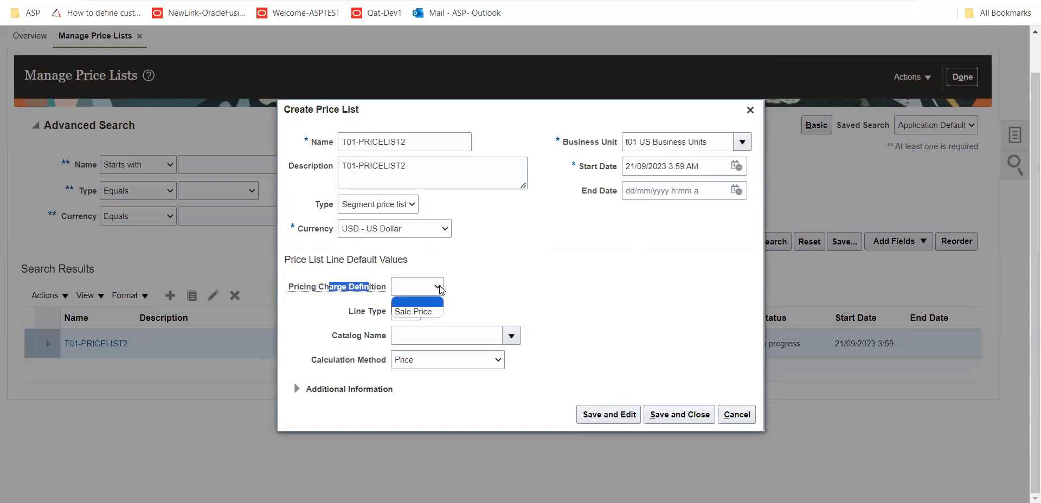
{"action": "left_click", "coordinate": [420, 313]}
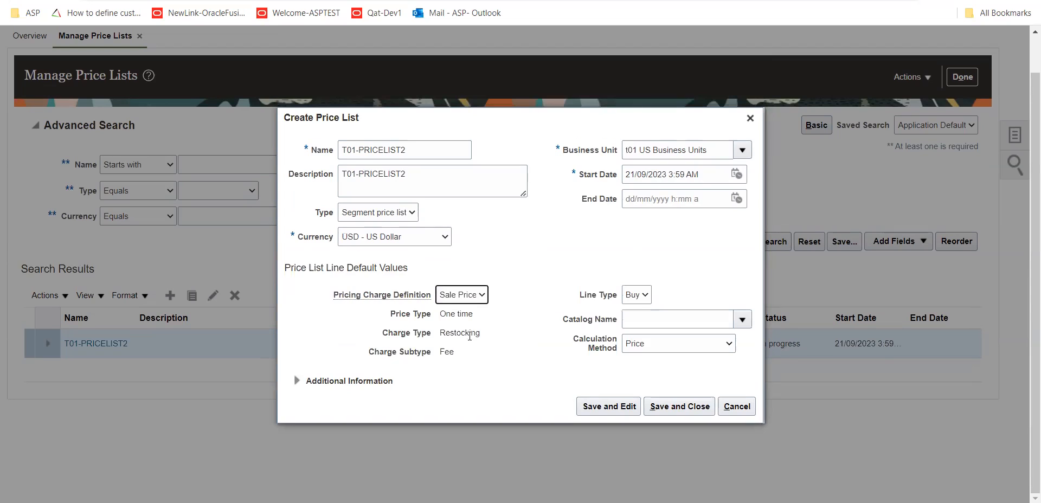
{"action": "left_click_drag", "start_coordinate": [335, 297], "coordinate": [427, 299]}
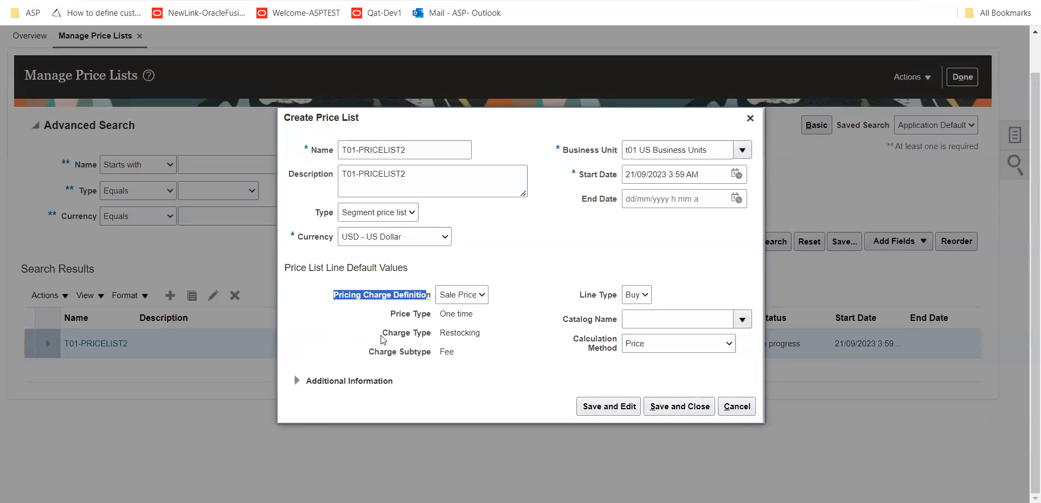
{"action": "left_click", "coordinate": [481, 298]}
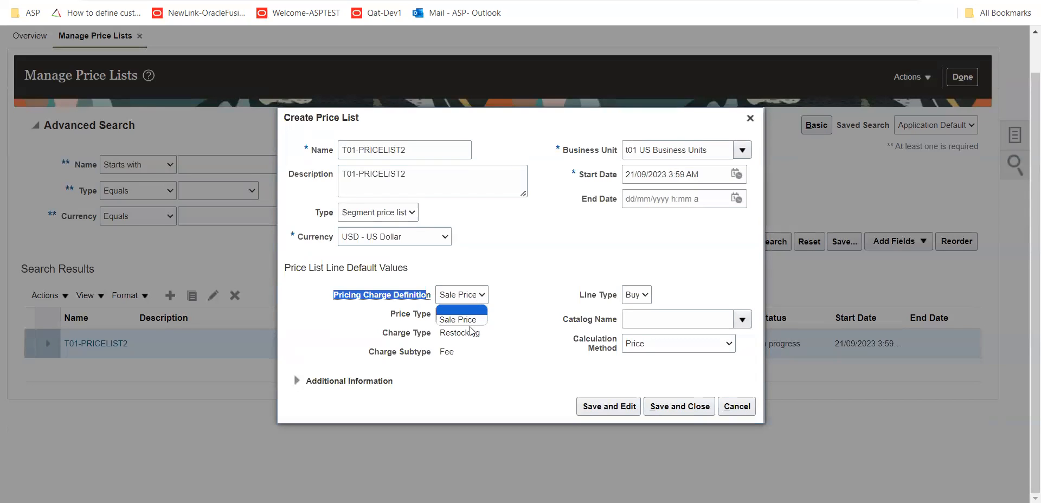
{"action": "left_click", "coordinate": [533, 293]}
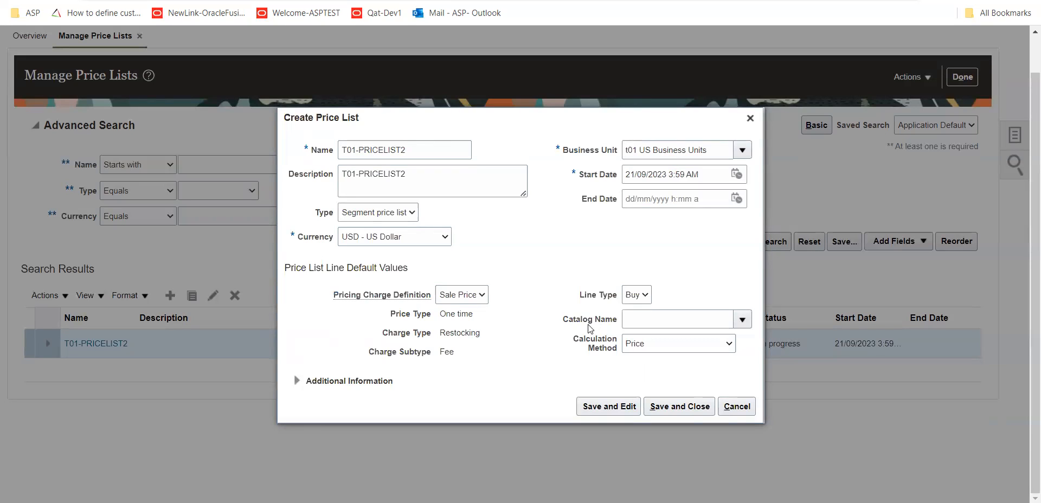
Examine the Catalog Name default of the price list lines, dismissing the meeting notification
{"action": "left_click_drag", "start_coordinate": [562, 317], "coordinate": [618, 321]}
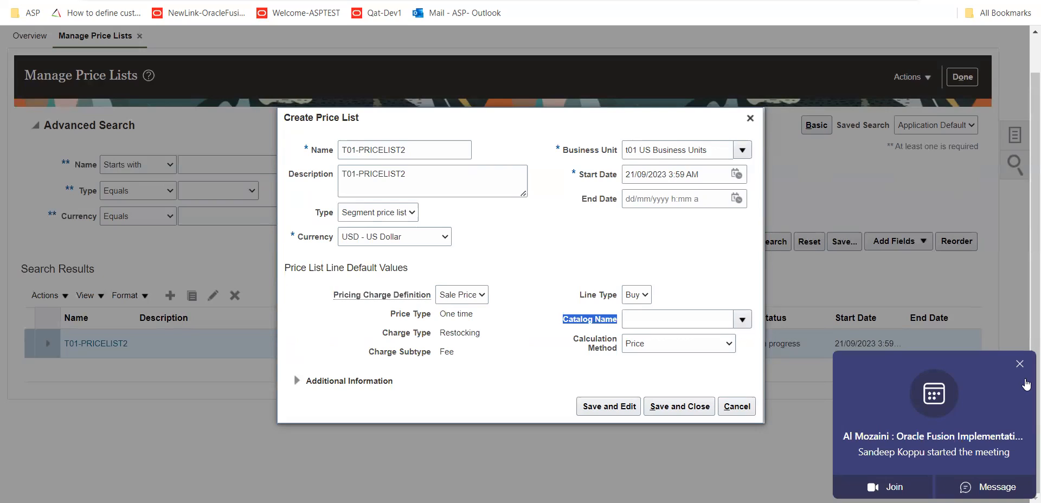
{"action": "left_click", "coordinate": [1020, 364]}
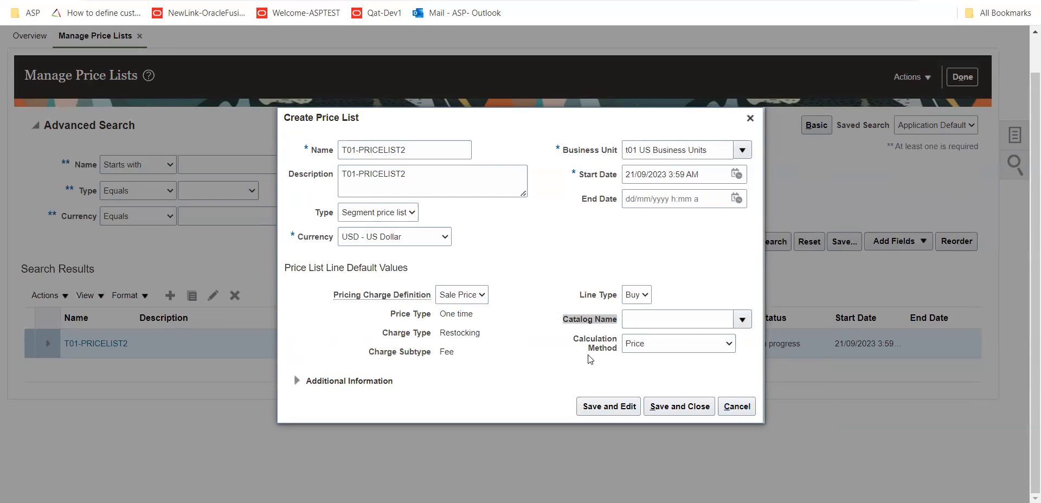
{"action": "left_click", "coordinate": [565, 367]}
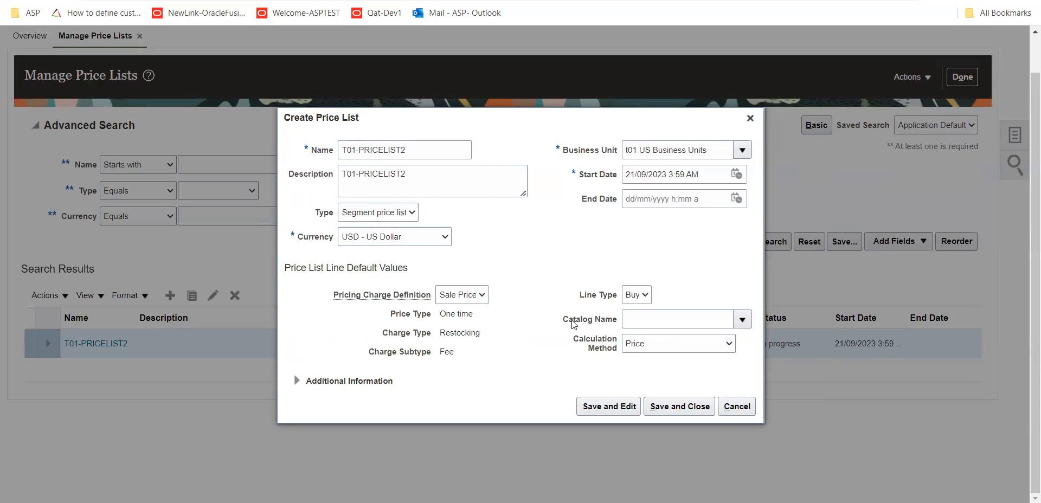
{"action": "left_click_drag", "start_coordinate": [563, 320], "coordinate": [612, 324]}
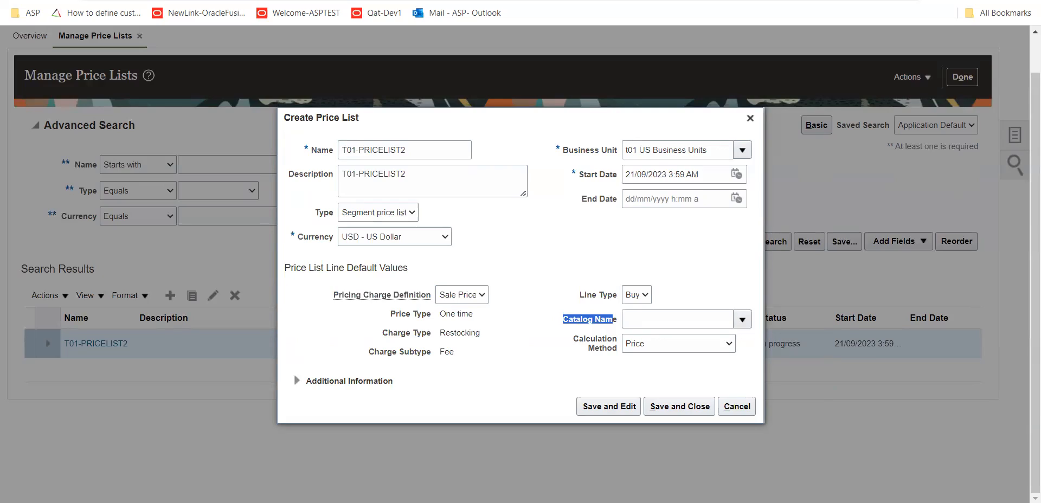
In a new browser tab, open Oracle's Procurement setup and the Manage Functional Area Catalogs task under Purchasing Categories
{"action": "key", "text": "ctrl+t"}
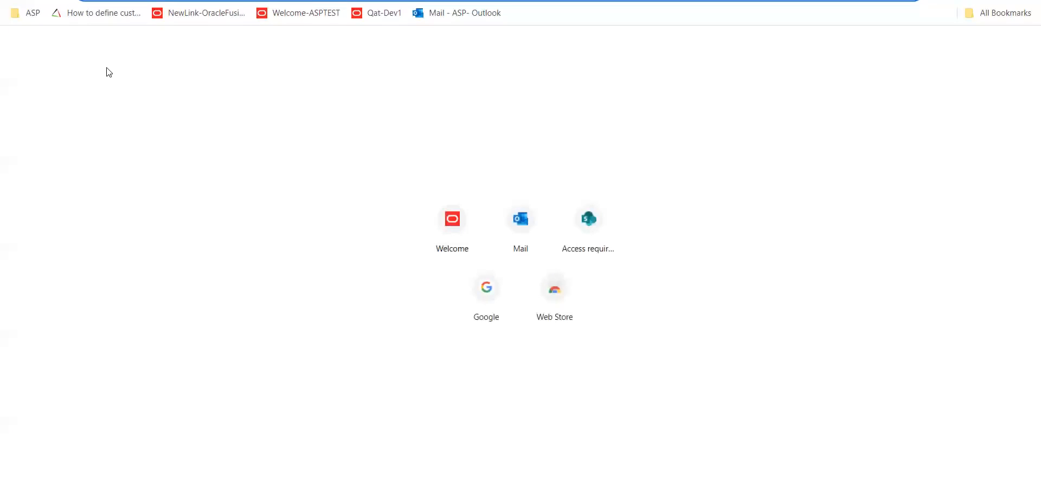
{"action": "left_click", "coordinate": [214, 21]}
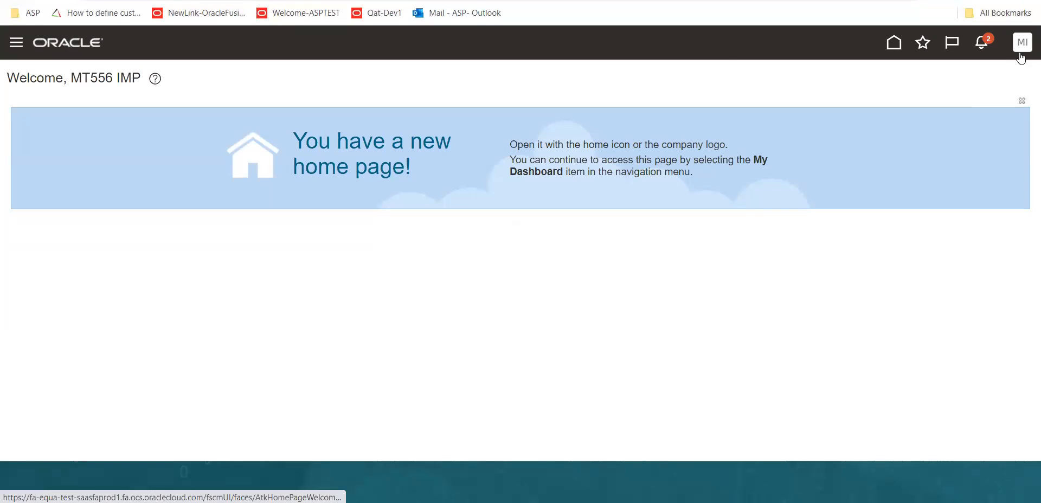
{"action": "left_click", "coordinate": [1021, 54]}
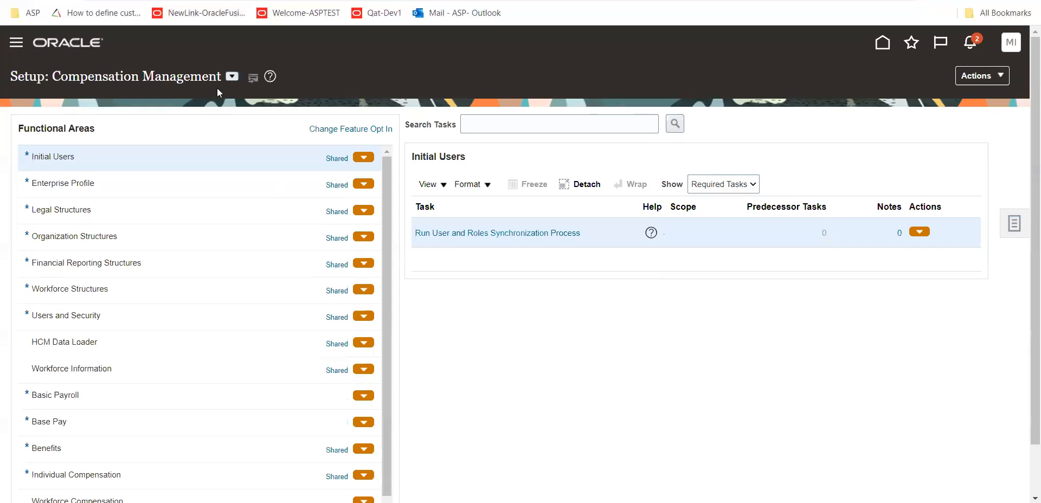
{"action": "left_click", "coordinate": [232, 75]}
{"action": "left_click", "coordinate": [252, 226]}
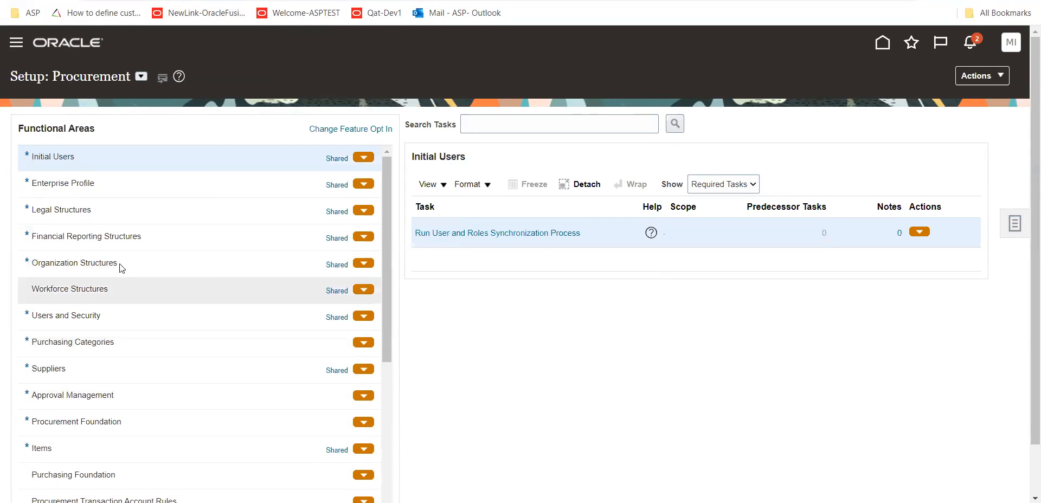
{"action": "left_click", "coordinate": [122, 345]}
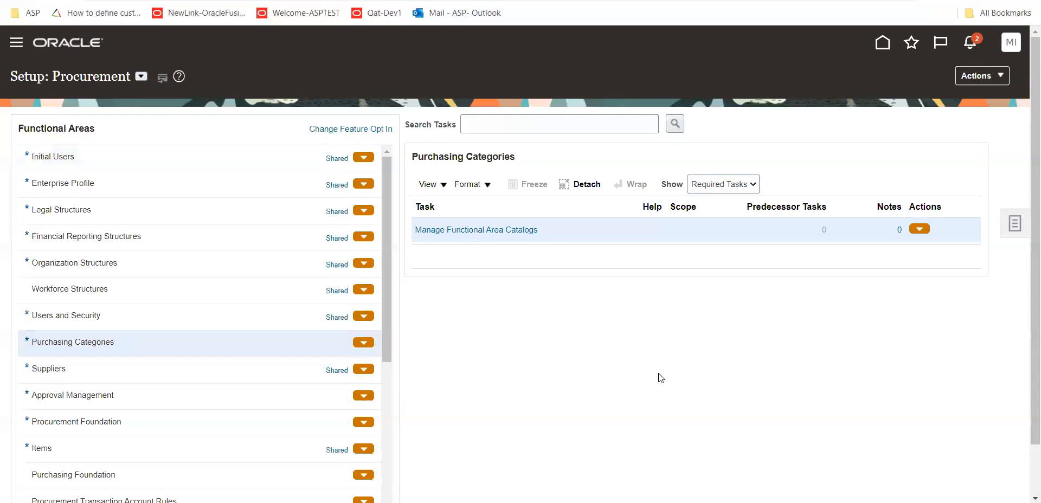
{"action": "left_click", "coordinate": [492, 232]}
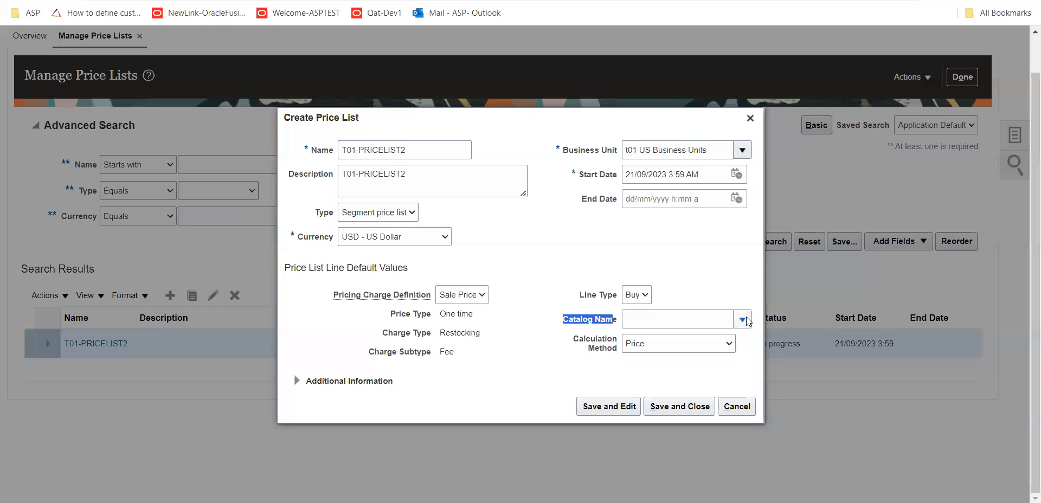
Look up the available catalogs for the Catalog Name default, and dismiss the search without selecting one
{"action": "left_click", "coordinate": [745, 318]}
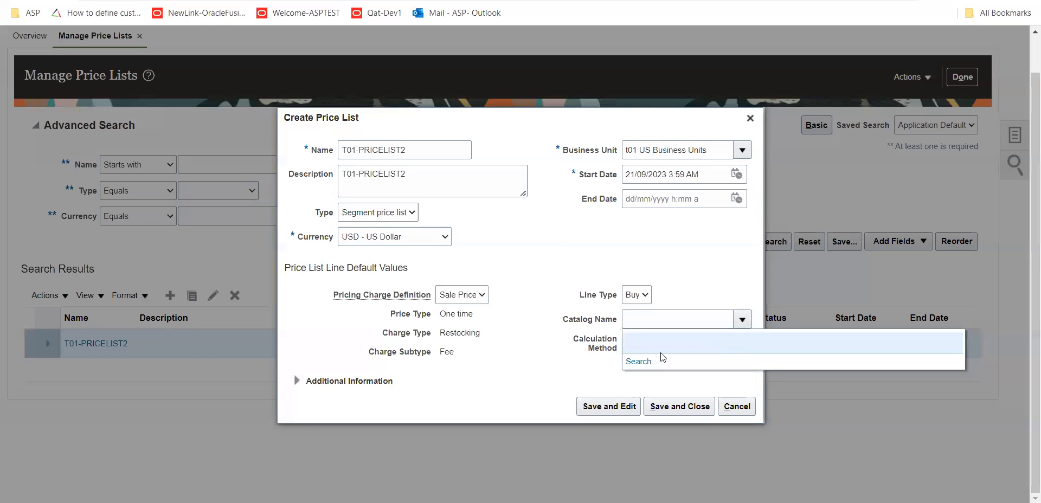
{"action": "left_click", "coordinate": [631, 365]}
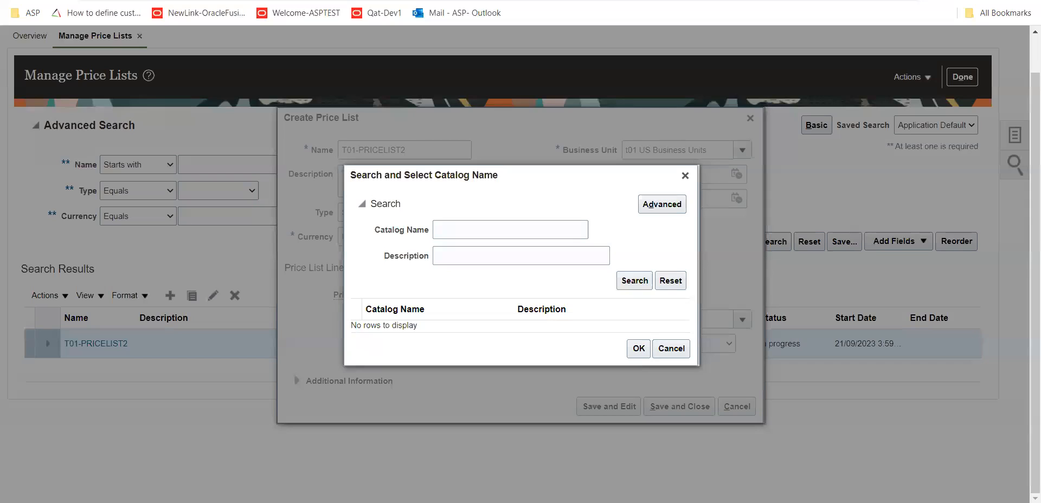
{"action": "left_click", "coordinate": [671, 349]}
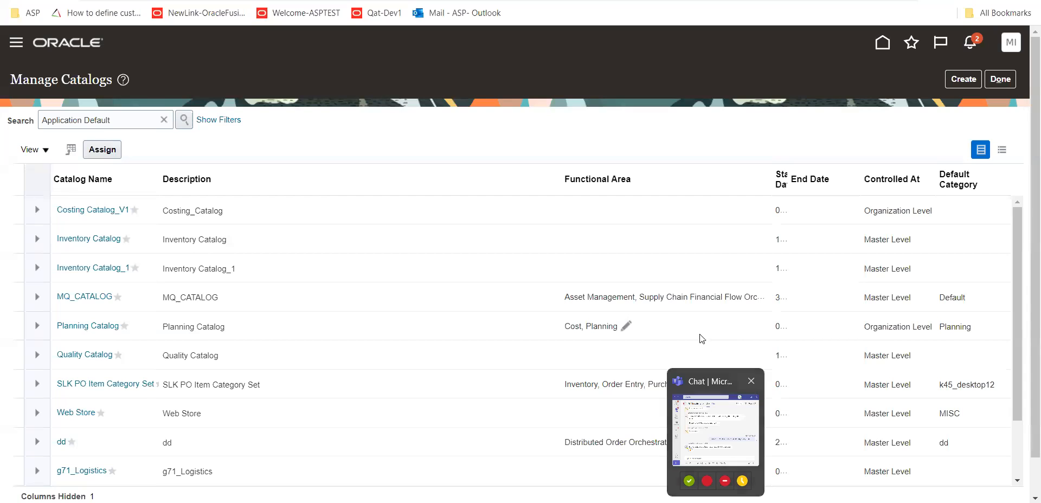
In Manage Catalogs, review the Planning Catalog's functional area assignments and close them without changes
{"action": "left_click", "coordinate": [626, 327]}
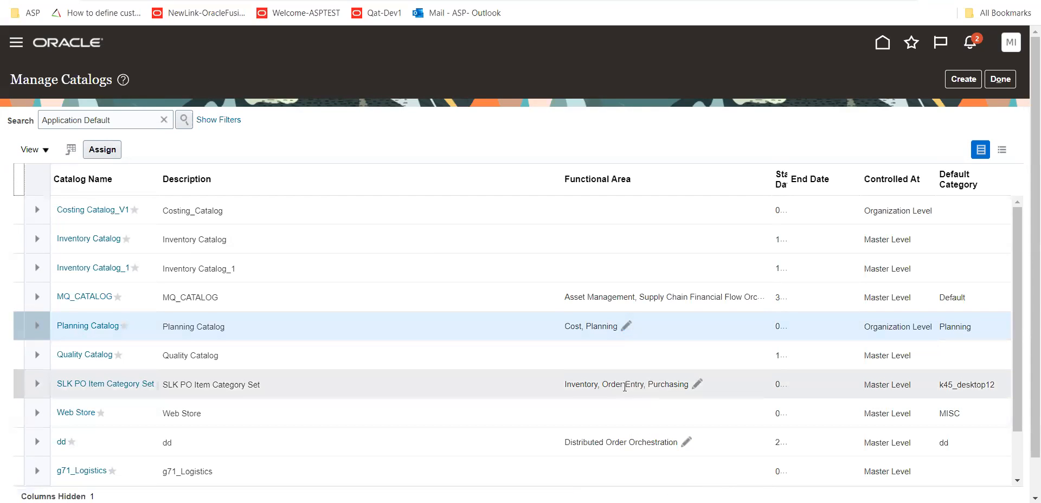
{"action": "left_click", "coordinate": [624, 325]}
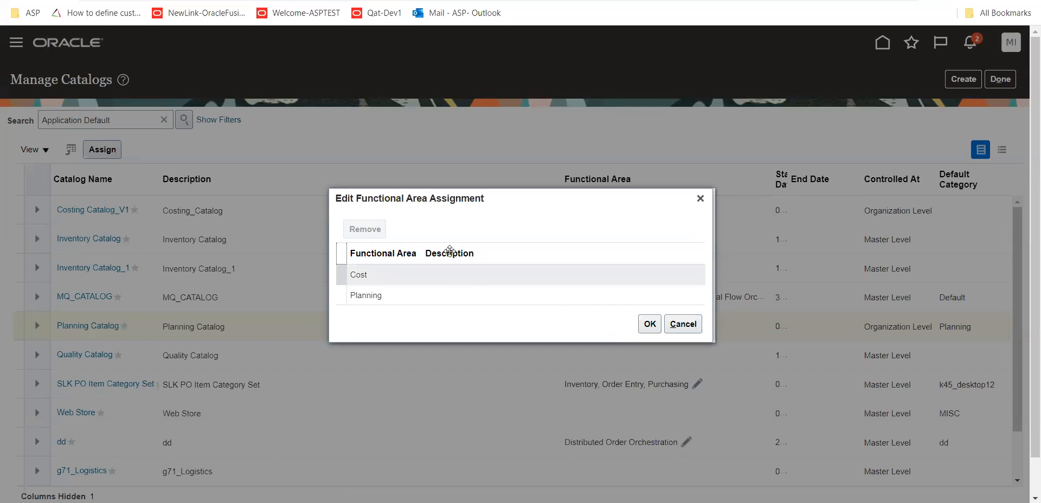
{"action": "left_click", "coordinate": [687, 323]}
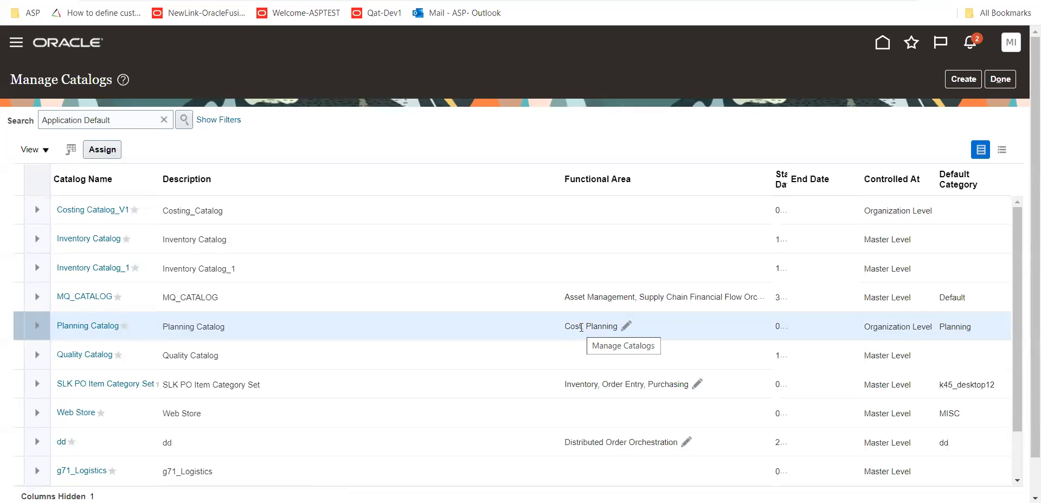
Open the SLK PO Item Category Set catalog, inspect its attachments and category hierarchy, and leave without saving
{"action": "left_click", "coordinate": [673, 384]}
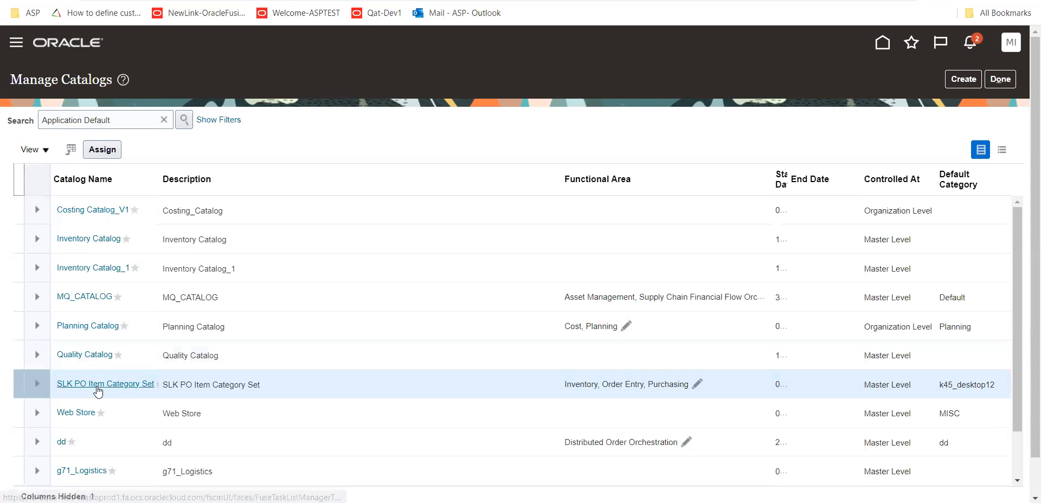
{"action": "left_click", "coordinate": [101, 385]}
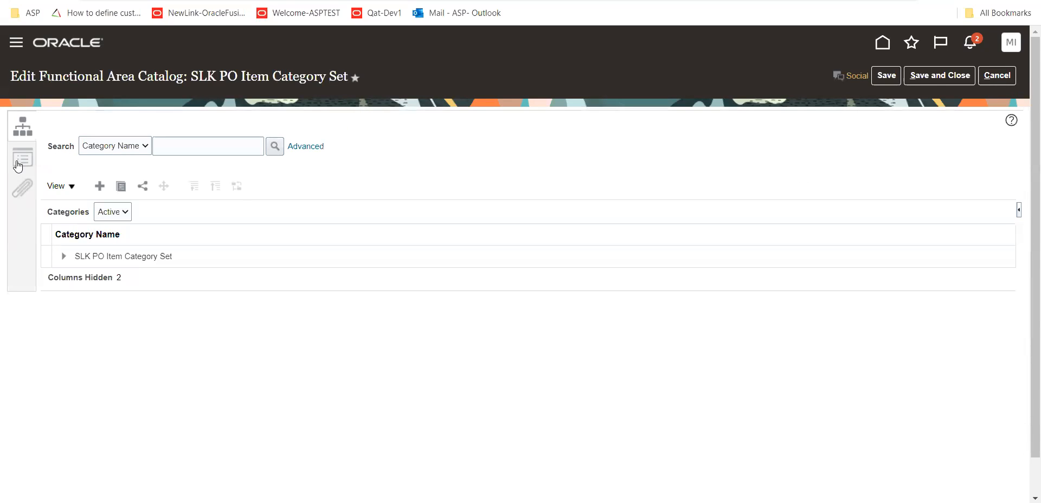
{"action": "left_click", "coordinate": [18, 193]}
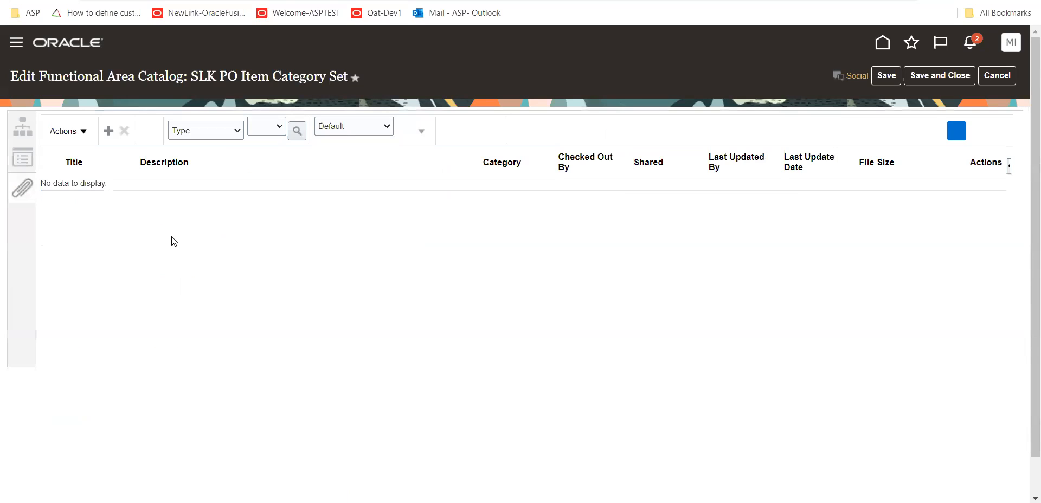
{"action": "left_click", "coordinate": [18, 132]}
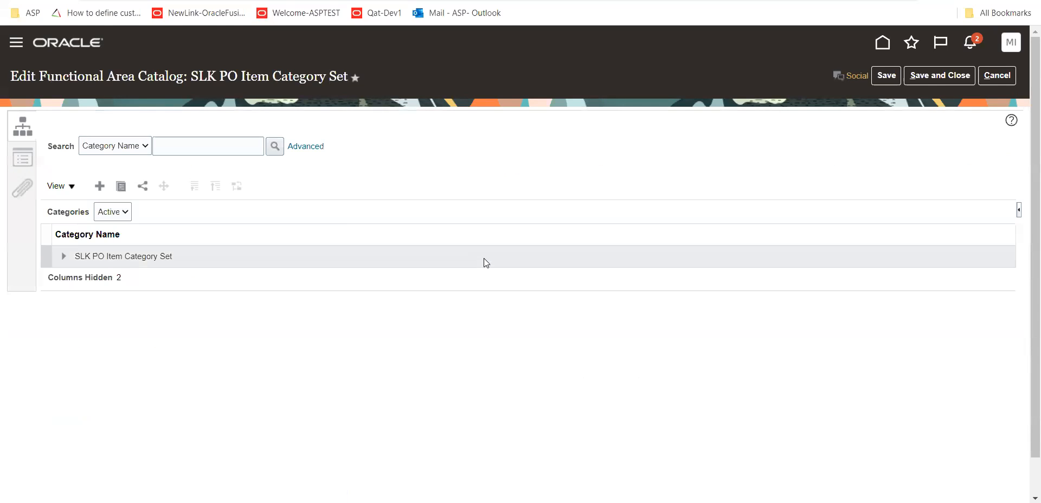
{"action": "left_click", "coordinate": [997, 76]}
Review the functional areas assigned to SLK PO Item Category Set, going through each entry and closing without changes
{"action": "left_click", "coordinate": [708, 385]}
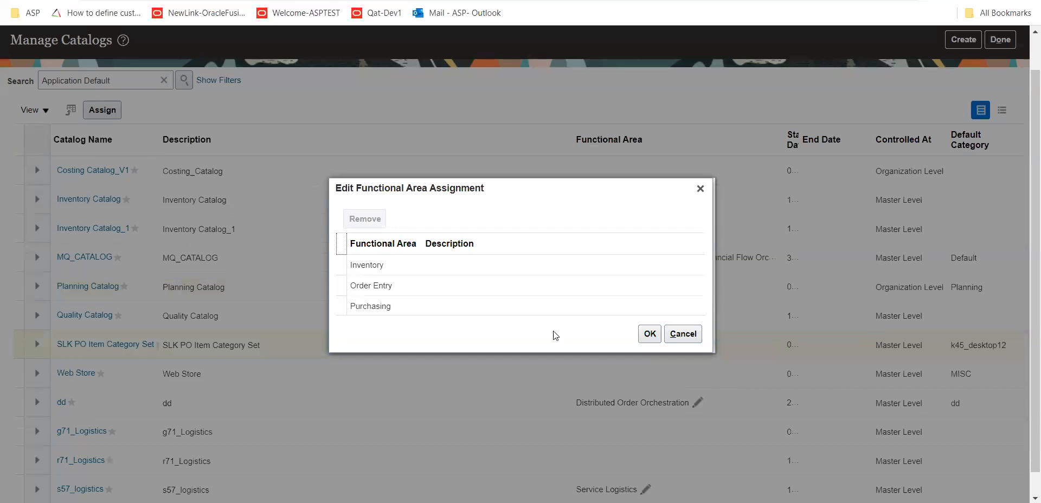
{"action": "left_click", "coordinate": [393, 268]}
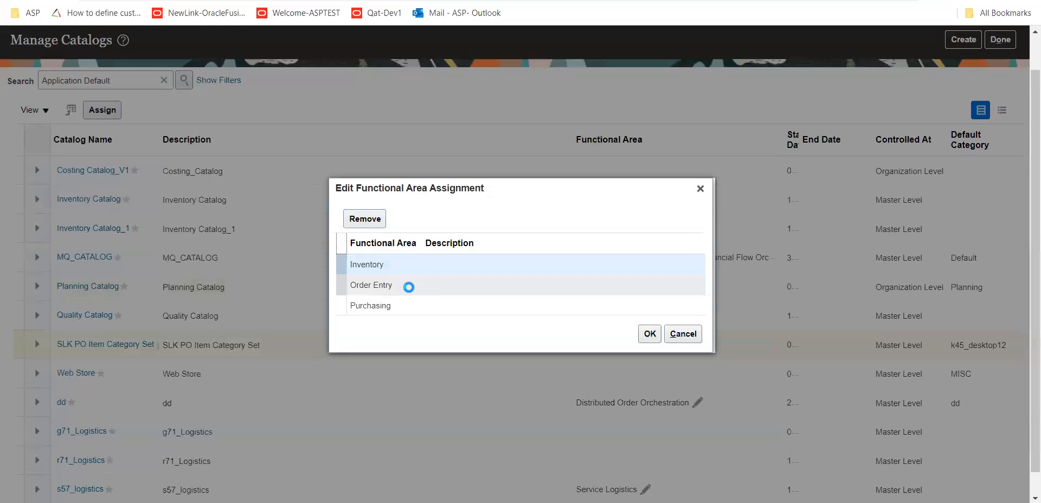
{"action": "left_click", "coordinate": [409, 287]}
{"action": "left_click", "coordinate": [412, 305]}
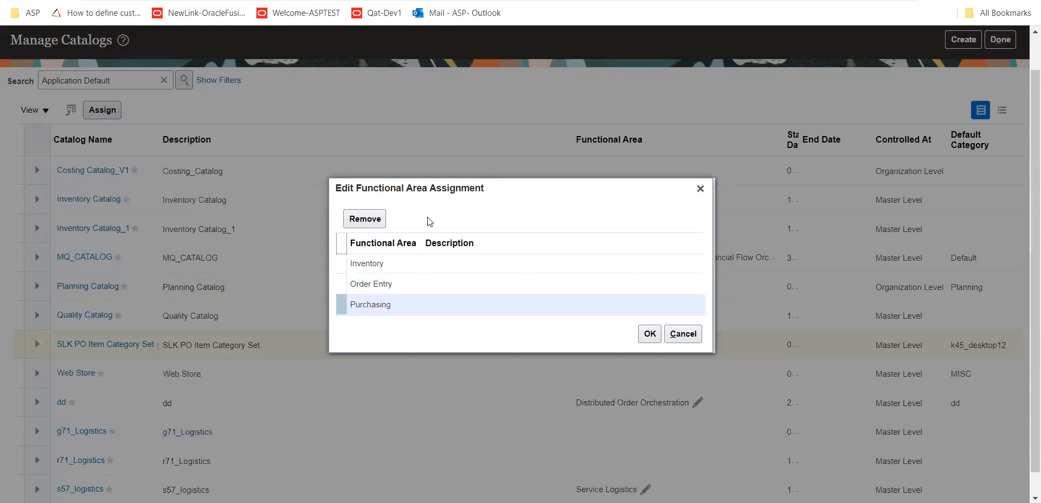
{"action": "left_click", "coordinate": [689, 334]}
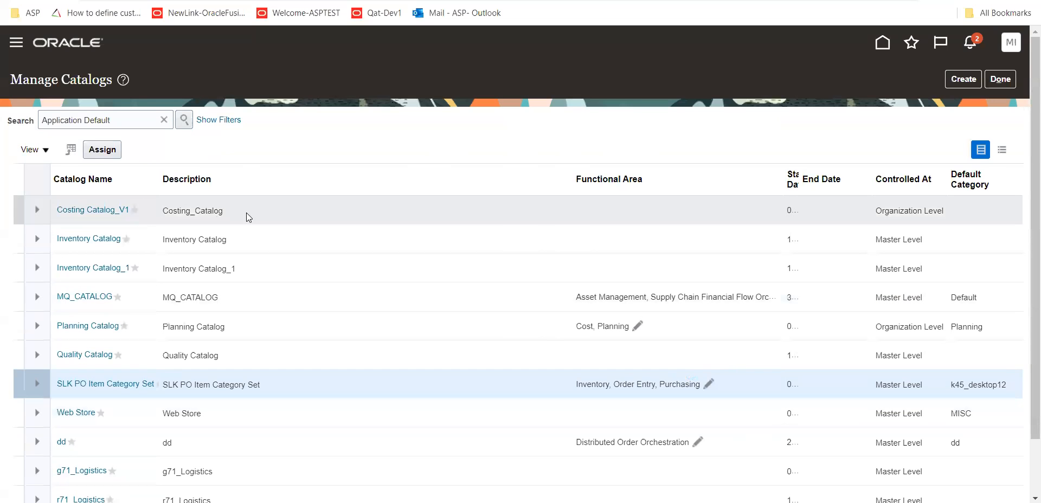
Examine which functional areas can be assigned to SLK PO Item Category Set, and close the assignment without choosing one
{"action": "left_click", "coordinate": [248, 217]}
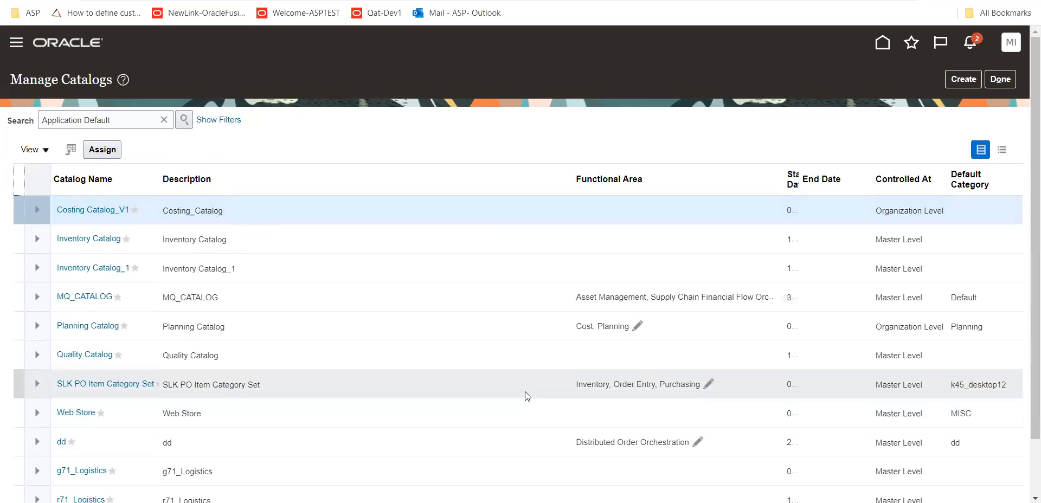
{"action": "left_click", "coordinate": [523, 388]}
{"action": "left_click", "coordinate": [109, 154]}
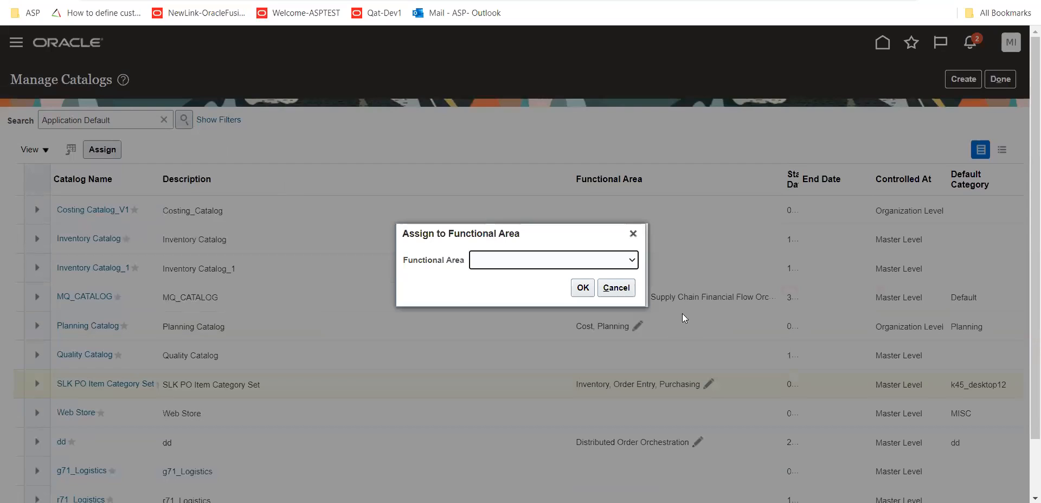
{"action": "left_click", "coordinate": [632, 262]}
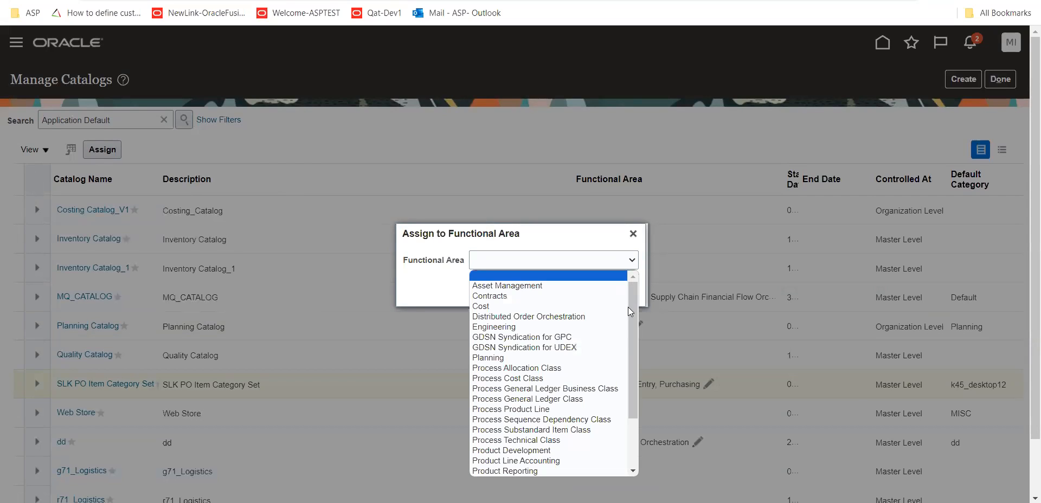
{"action": "left_click_drag", "start_coordinate": [628, 307], "coordinate": [651, 288]}
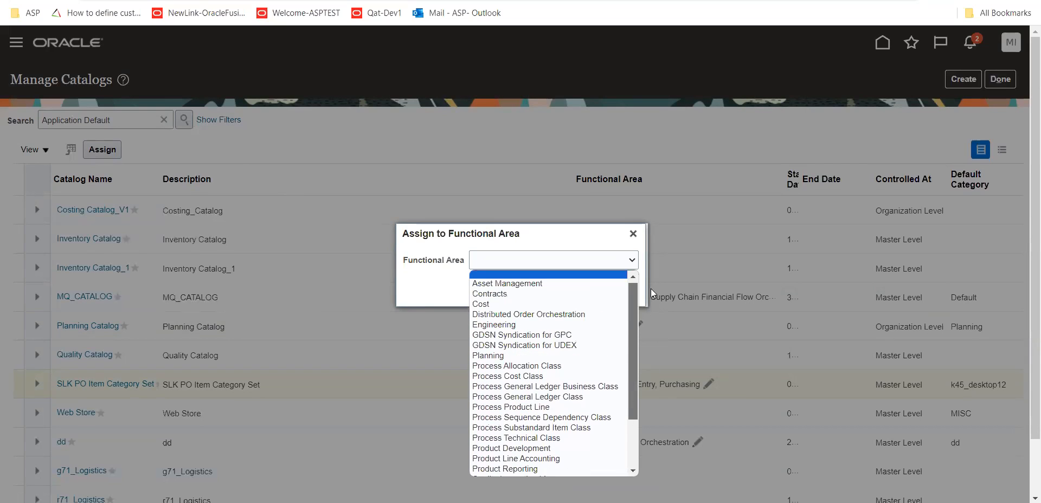
{"action": "left_click", "coordinate": [638, 234]}
{"action": "left_click", "coordinate": [526, 382]}
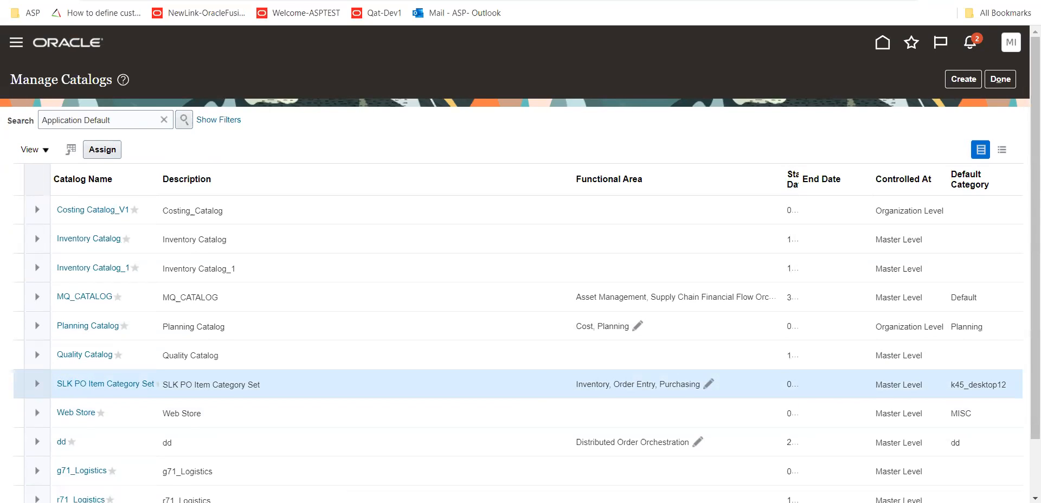
Return to the new price list, search for catalog names, check the advanced search options, and cancel the lookup
{"action": "key", "text": "ctrl+Tab"}
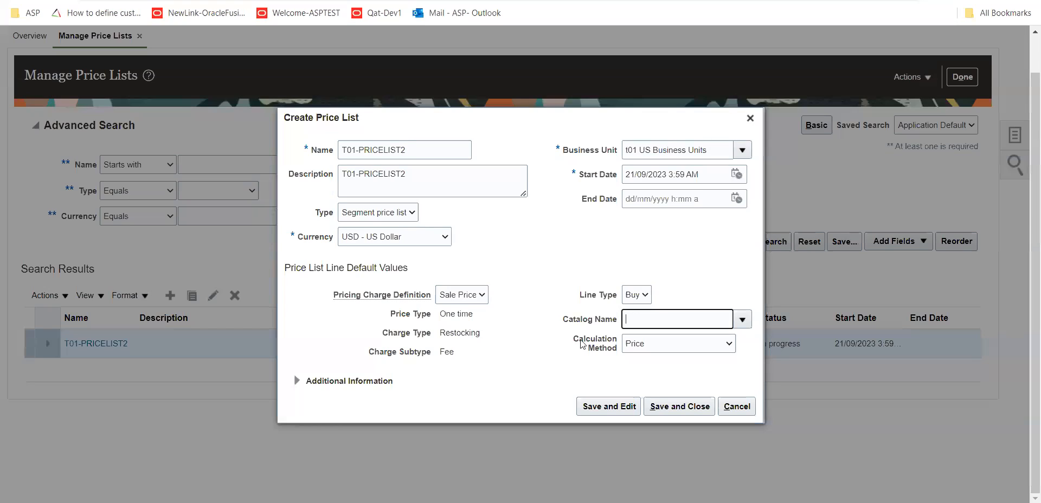
{"action": "left_click", "coordinate": [742, 321]}
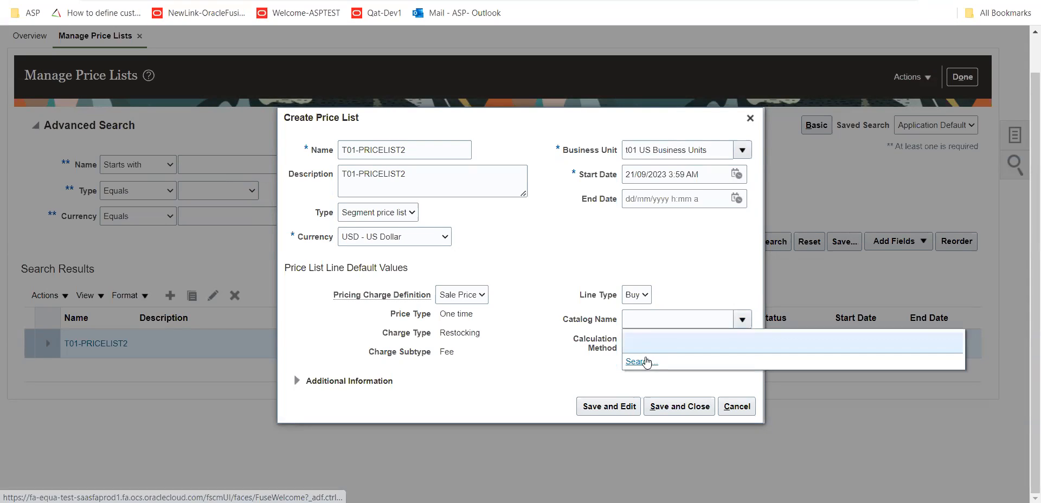
{"action": "left_click", "coordinate": [644, 358]}
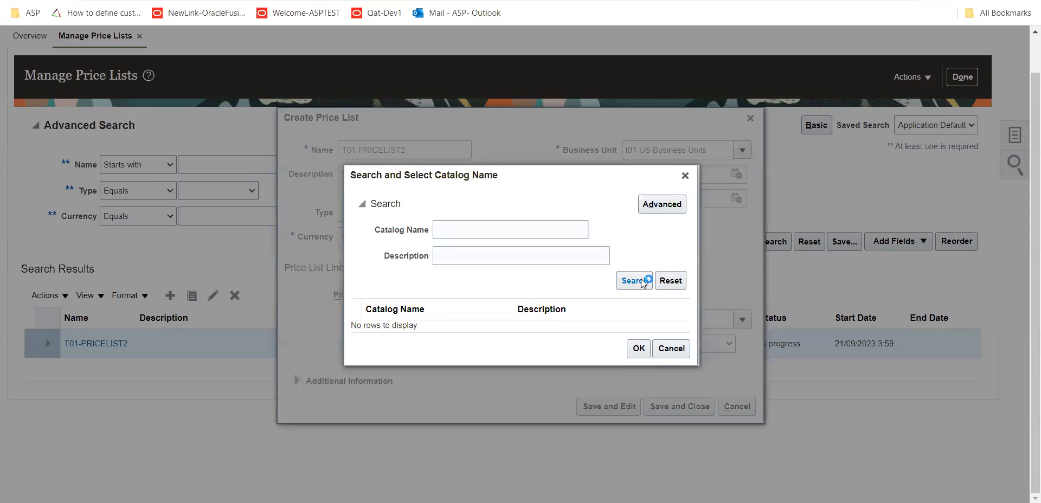
{"action": "left_click", "coordinate": [634, 281]}
{"action": "left_click", "coordinate": [675, 204]}
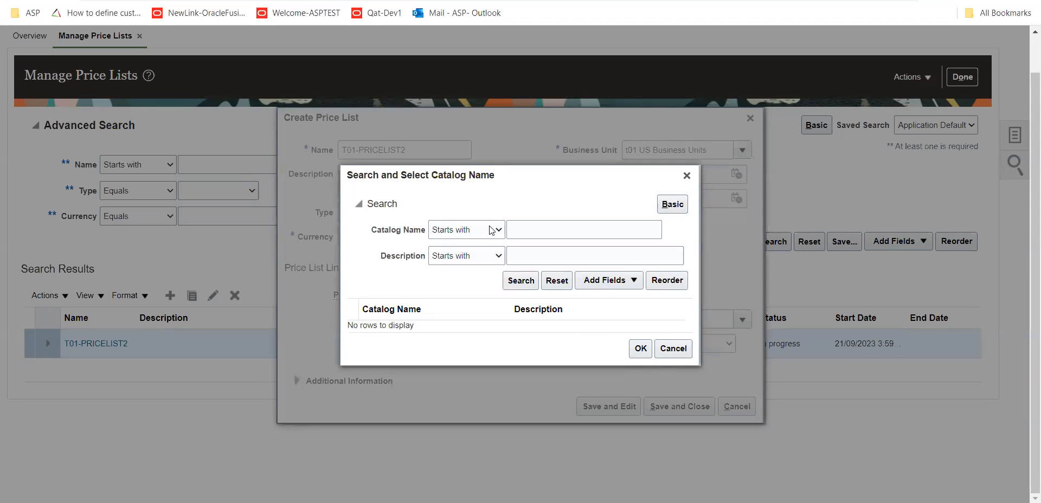
{"action": "left_click", "coordinate": [491, 231]}
{"action": "left_click", "coordinate": [673, 349]}
{"action": "left_click", "coordinate": [673, 349]}
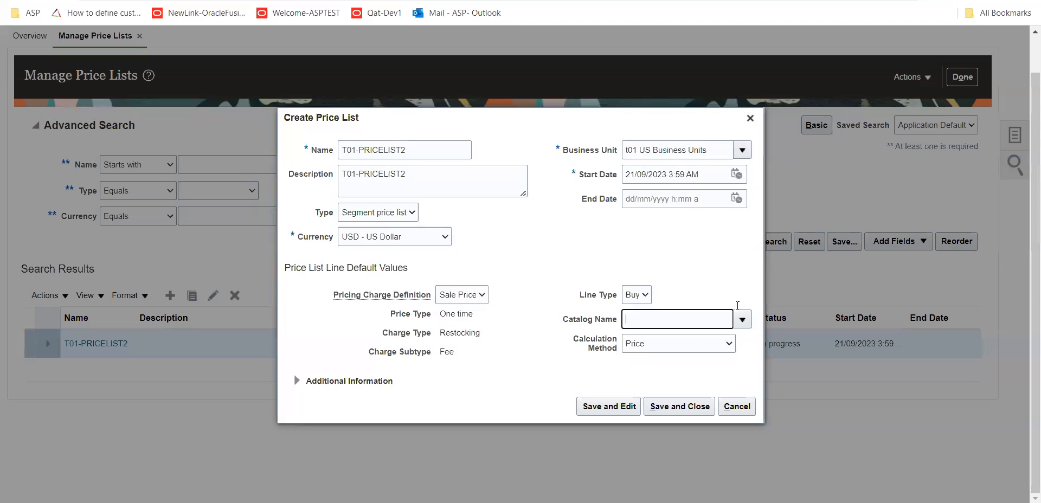
Review the calculation method options for the price list line defaults and set the method to Price
{"action": "left_click_drag", "start_coordinate": [564, 321], "coordinate": [616, 326]}
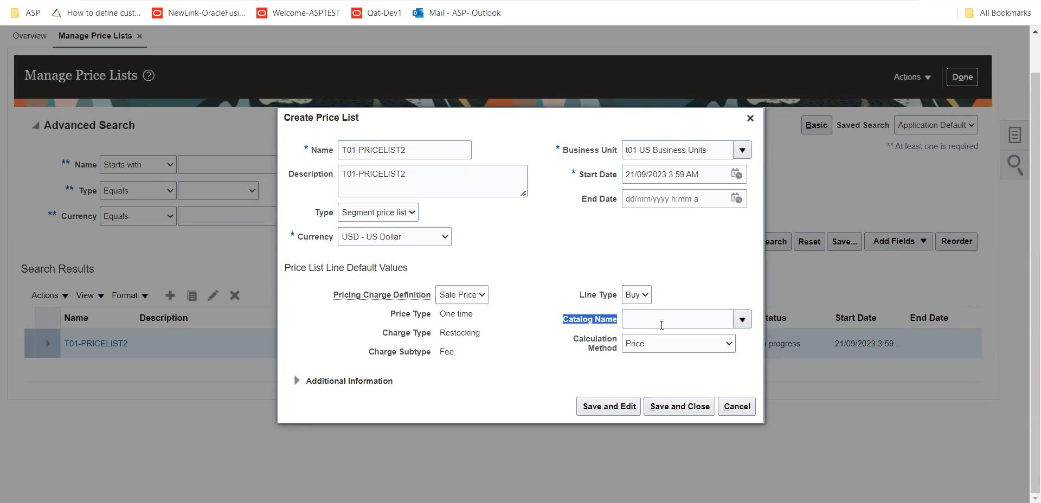
{"action": "left_click", "coordinate": [729, 345]}
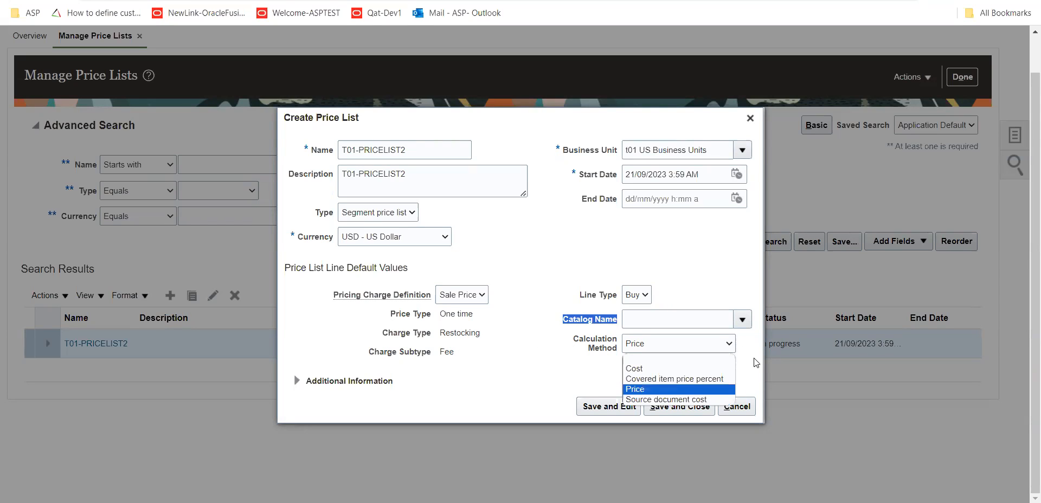
{"action": "left_click", "coordinate": [648, 390]}
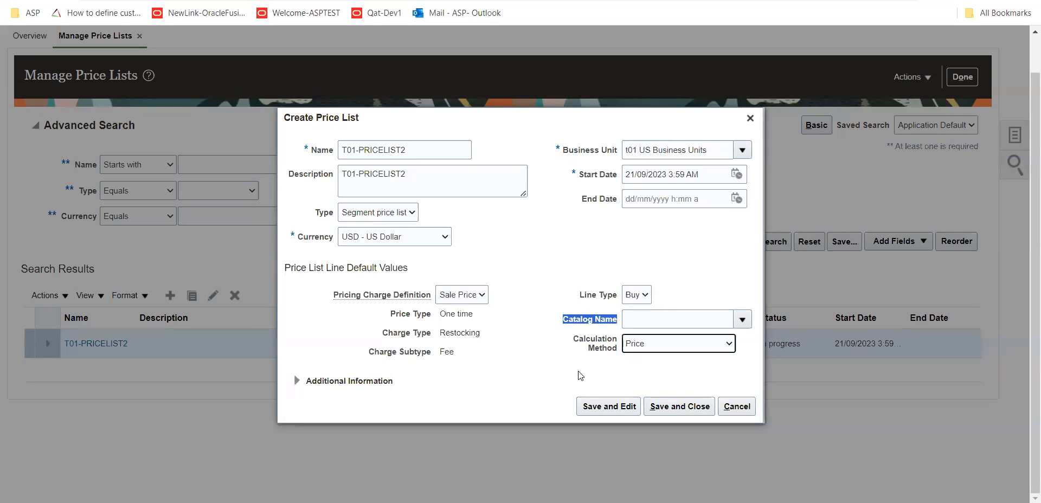
{"action": "left_click", "coordinate": [575, 332]}
{"action": "left_click_drag", "start_coordinate": [566, 322], "coordinate": [607, 322]}
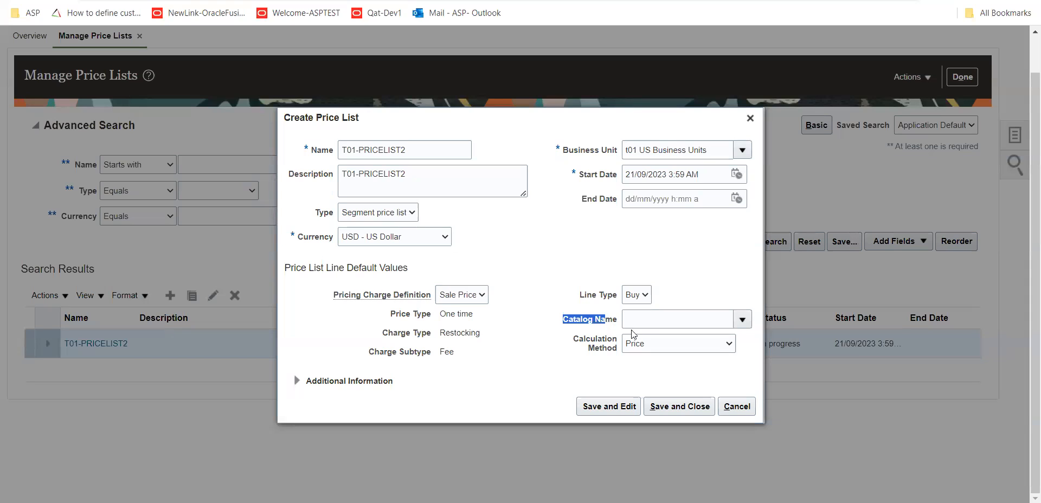
Recheck the Manage Catalogs list, return to price list T01-PRICELIST2, and save it for further editing with Catalog Name blank
{"action": "left_click", "coordinate": [461, 1]}
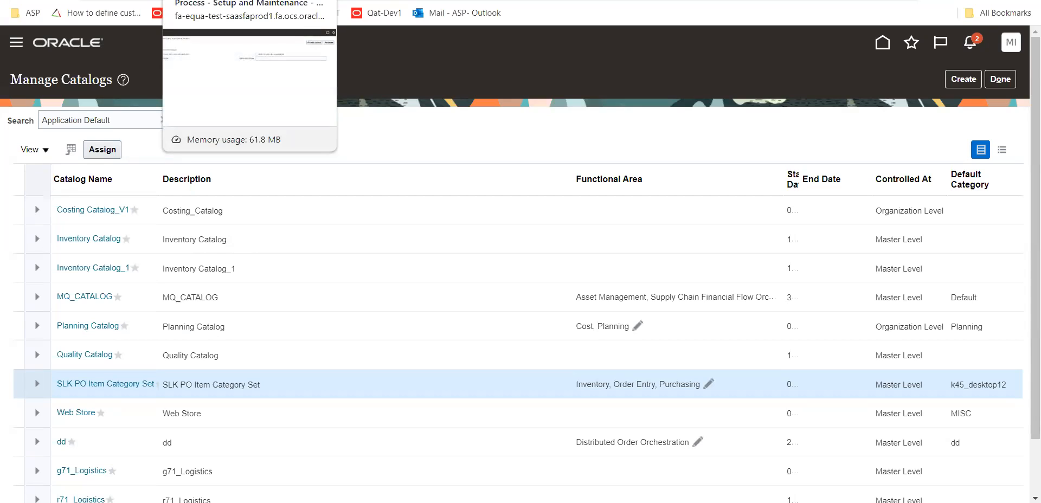
{"action": "left_click", "coordinate": [44, 0]}
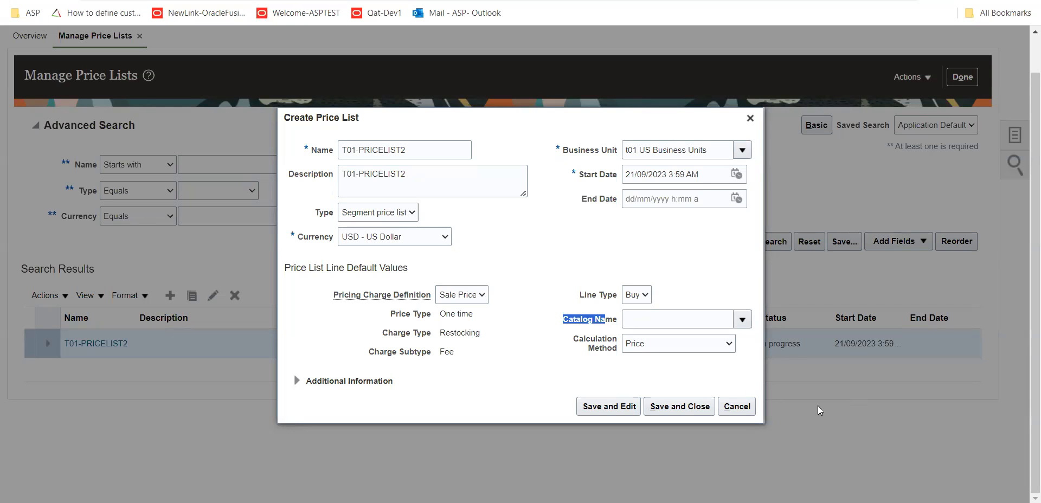
{"action": "left_click", "coordinate": [559, 362]}
{"action": "left_click_drag", "start_coordinate": [563, 319], "coordinate": [612, 329]}
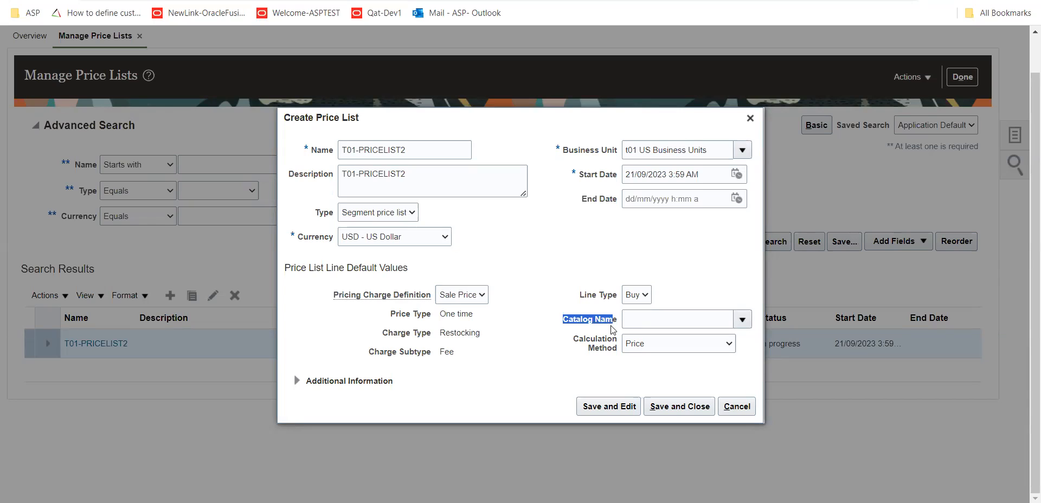
{"action": "left_click", "coordinate": [606, 408]}
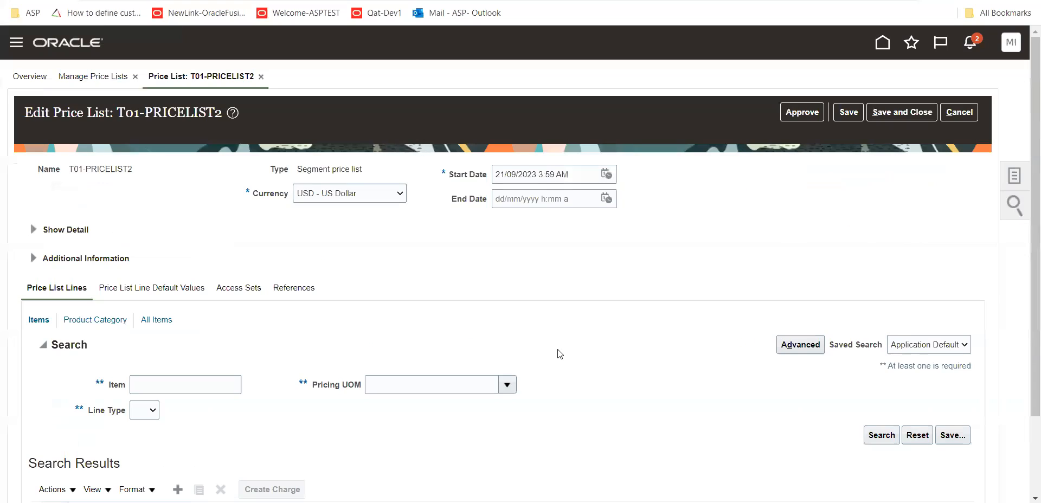
Review the item search area of the price list lines and switch to the product category lines
{"action": "scroll", "coordinate": [569, 358], "scroll_direction": "down", "scroll_amount": 1}
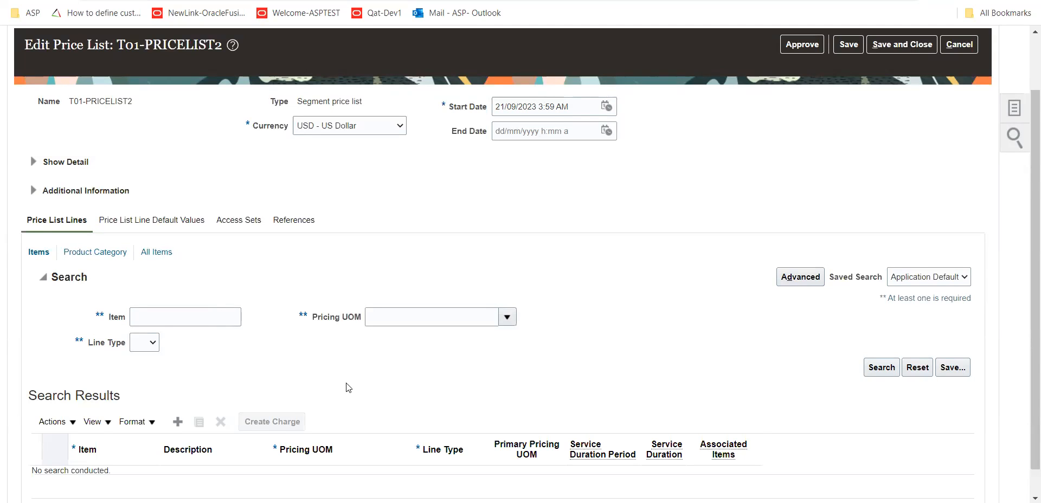
{"action": "scroll", "coordinate": [380, 423], "scroll_direction": "down", "scroll_amount": 1}
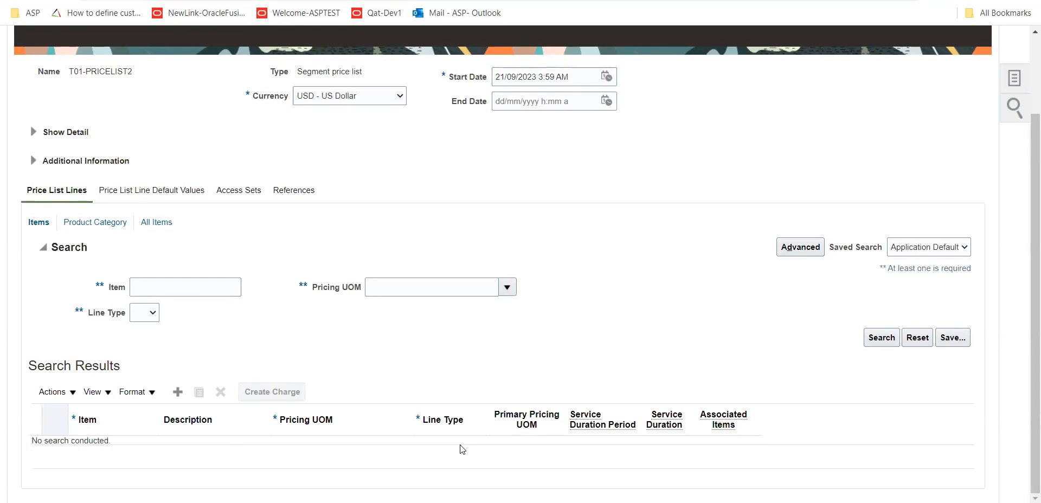
{"action": "left_click", "coordinate": [86, 226]}
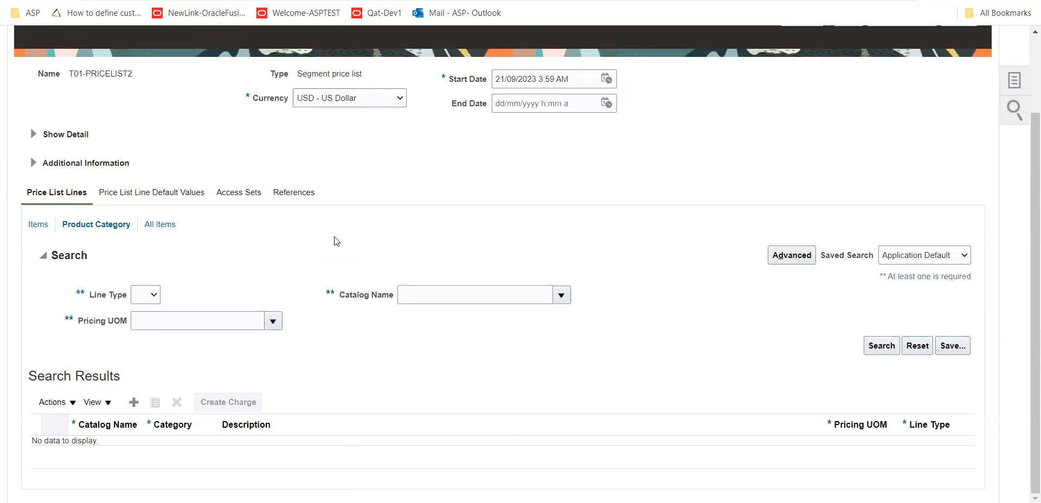
Open the Oracle Fusion home page in a new browser tab and go to Product Information Management under Product Management
{"action": "key", "text": "ctrl+t"}
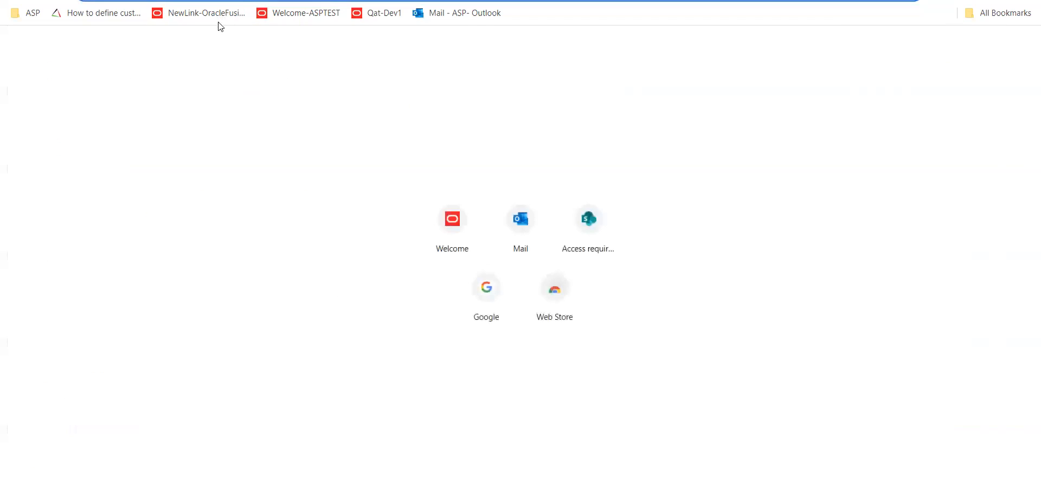
{"action": "left_click", "coordinate": [206, 14]}
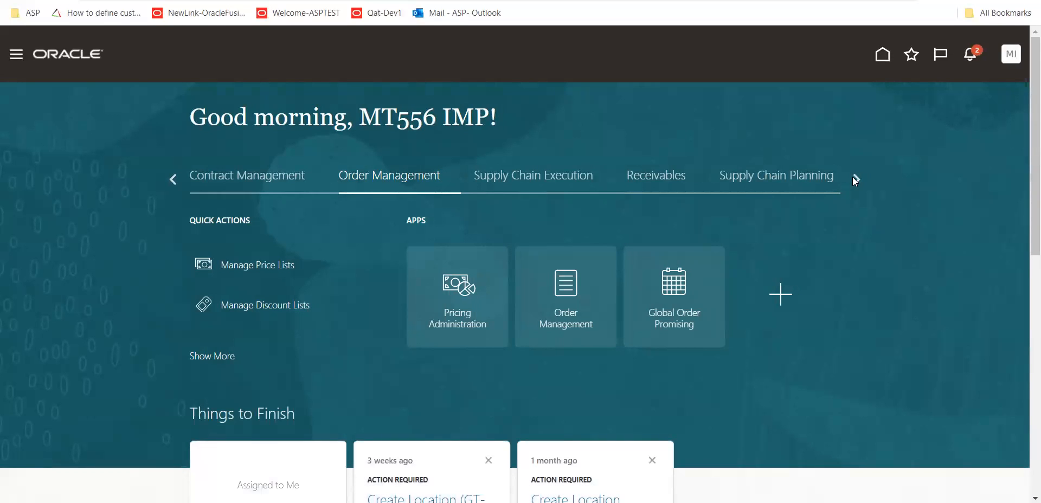
{"action": "left_click", "coordinate": [852, 177]}
{"action": "left_click", "coordinate": [852, 176]}
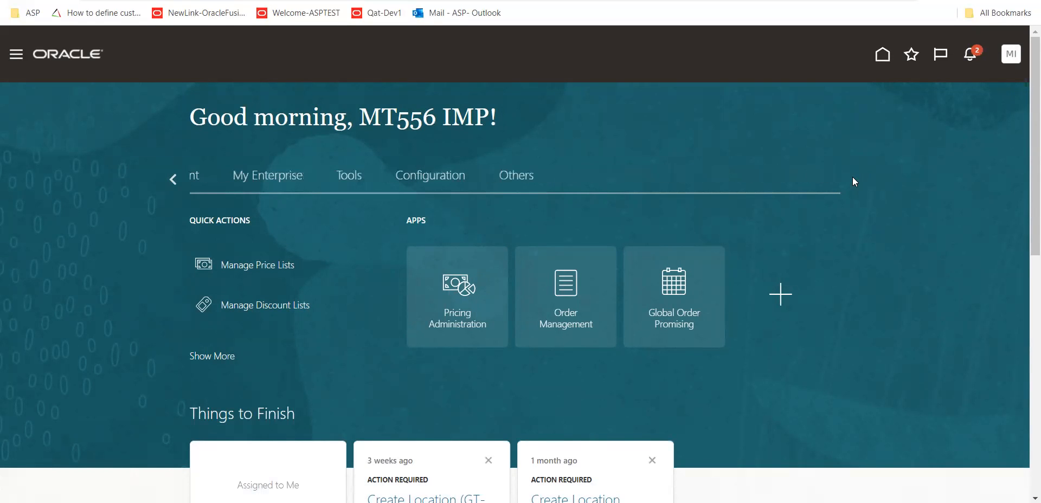
{"action": "left_click", "coordinate": [173, 179]}
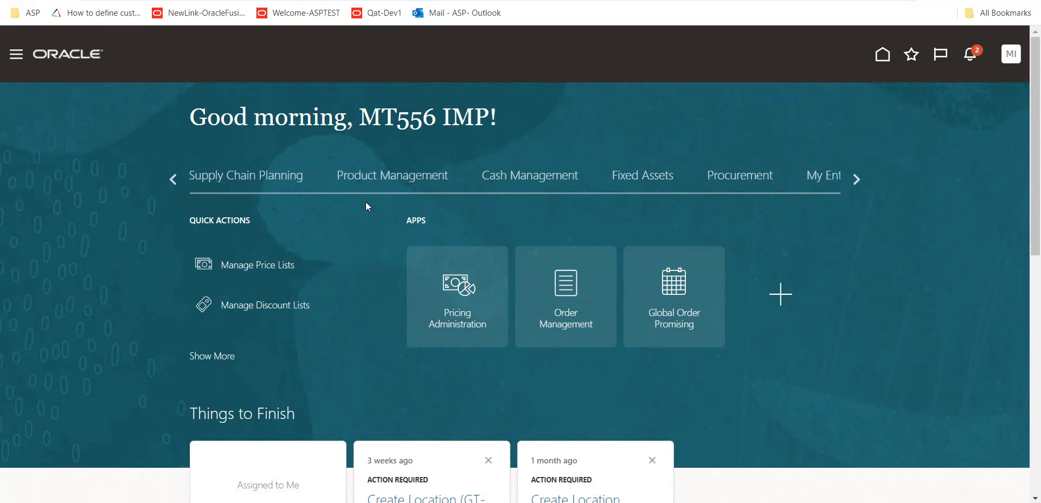
{"action": "left_click", "coordinate": [174, 179]}
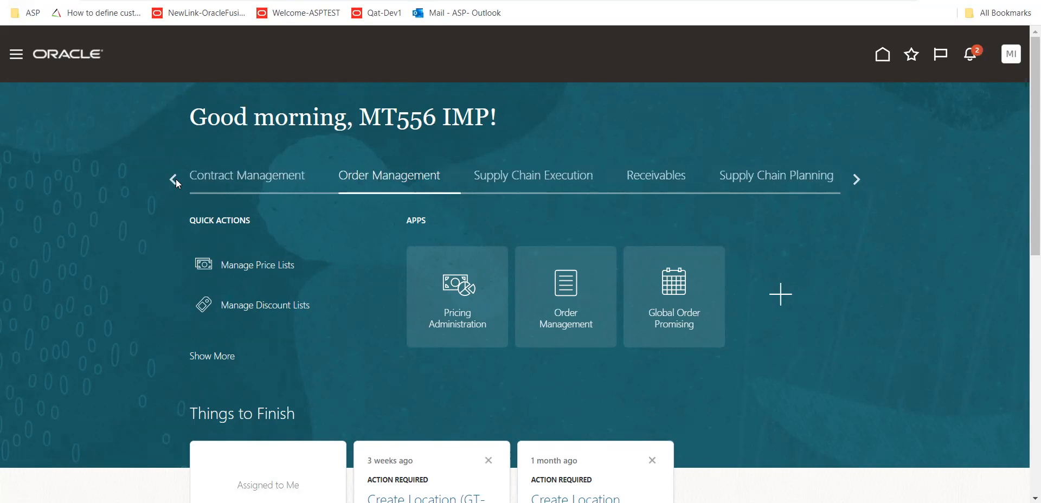
{"action": "left_click", "coordinate": [856, 179]}
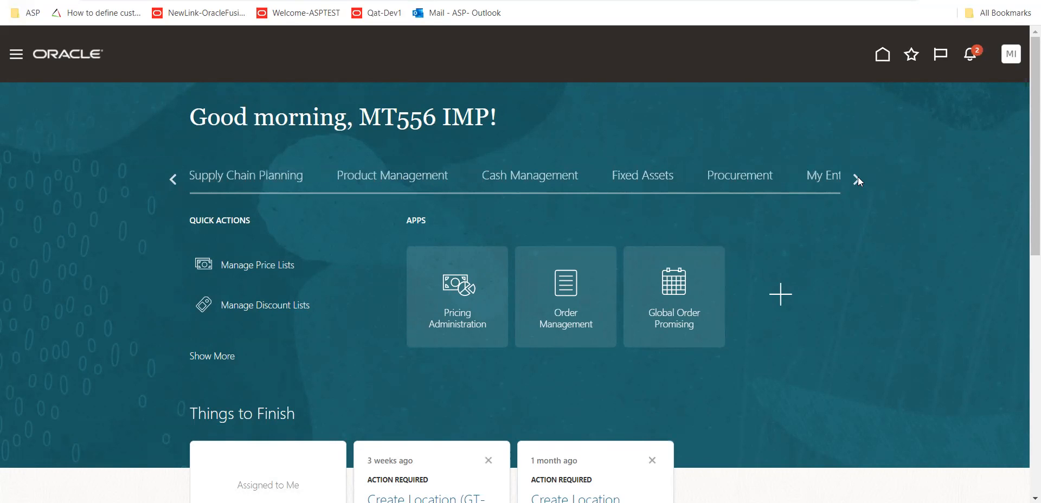
{"action": "left_click", "coordinate": [857, 176]}
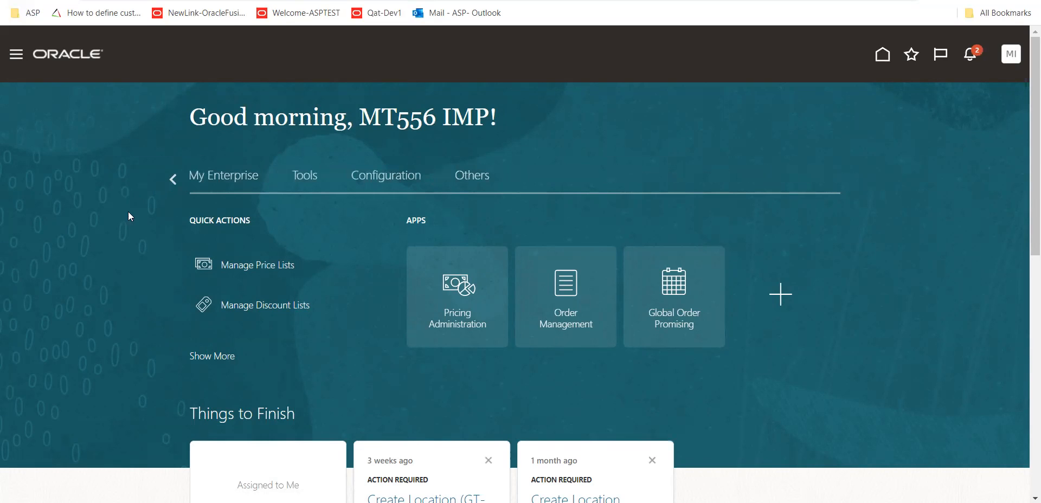
{"action": "left_click", "coordinate": [171, 178]}
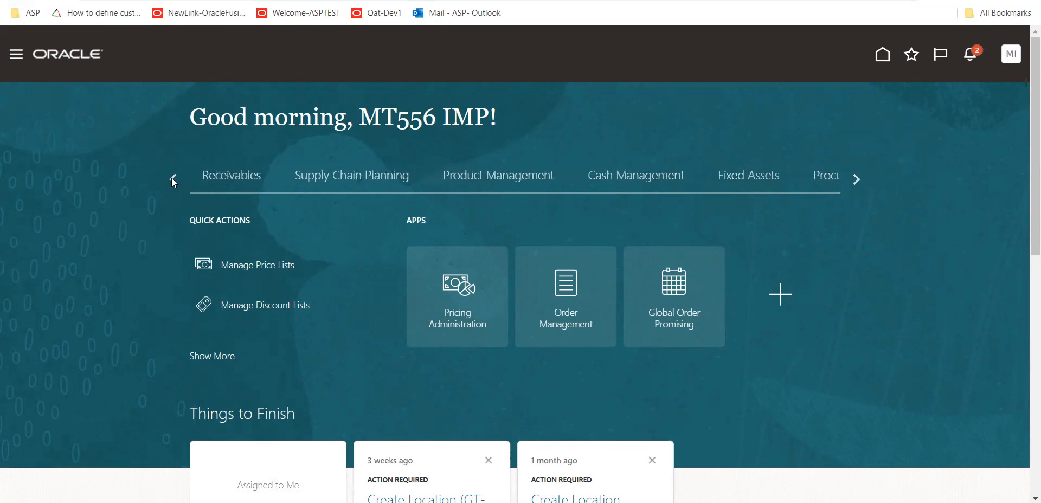
{"action": "left_click", "coordinate": [855, 179]}
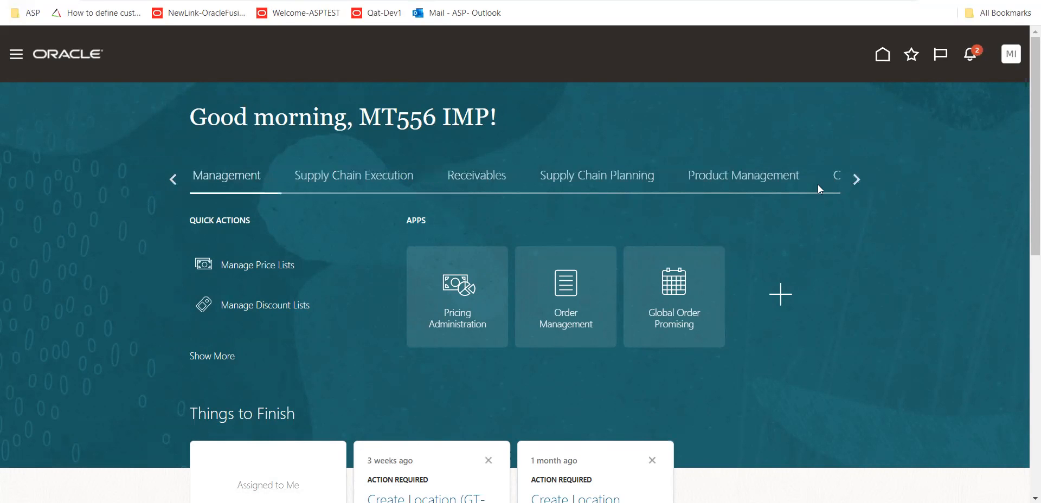
{"action": "left_click", "coordinate": [412, 182]}
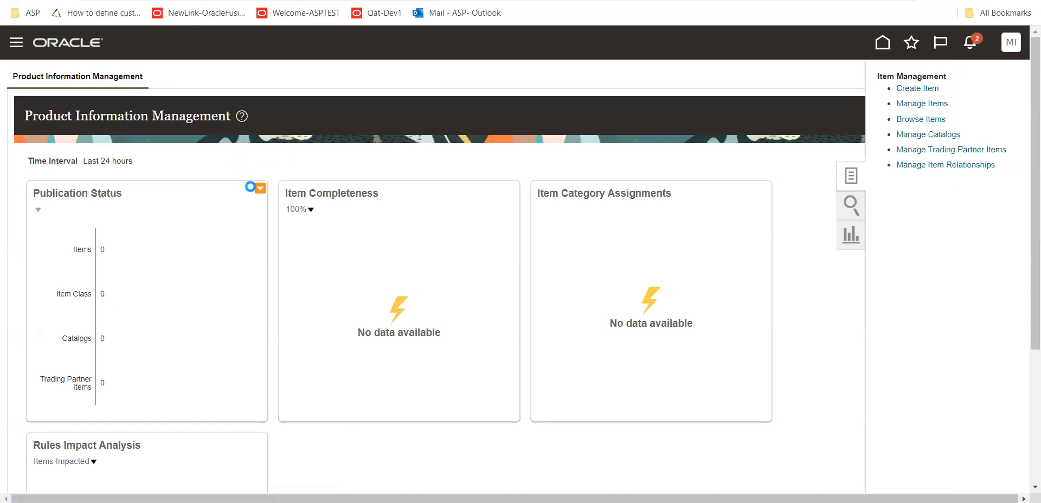
Search Manage Items for items starting with T01 and open T011-TRANSFER-100 of organization T011 to review its details
{"action": "left_click", "coordinate": [252, 187]}
{"action": "type", "text": "T01"}
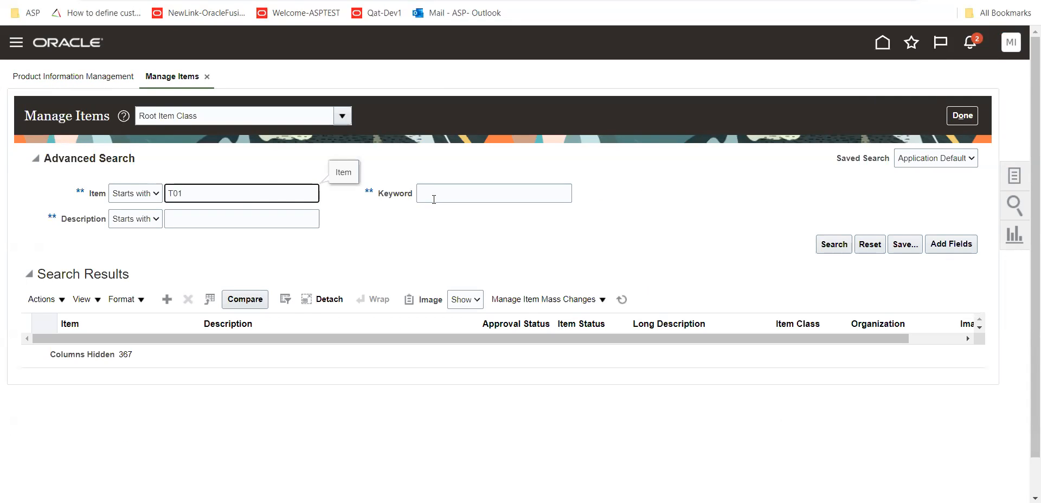
{"action": "left_click", "coordinate": [833, 244]}
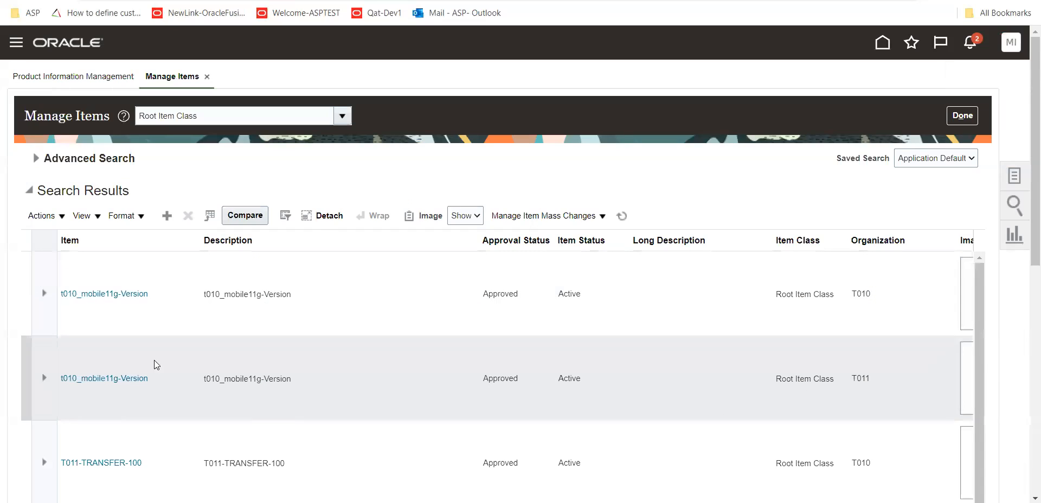
{"action": "scroll", "coordinate": [117, 431], "scroll_direction": "down", "scroll_amount": 2}
{"action": "left_click", "coordinate": [101, 378]}
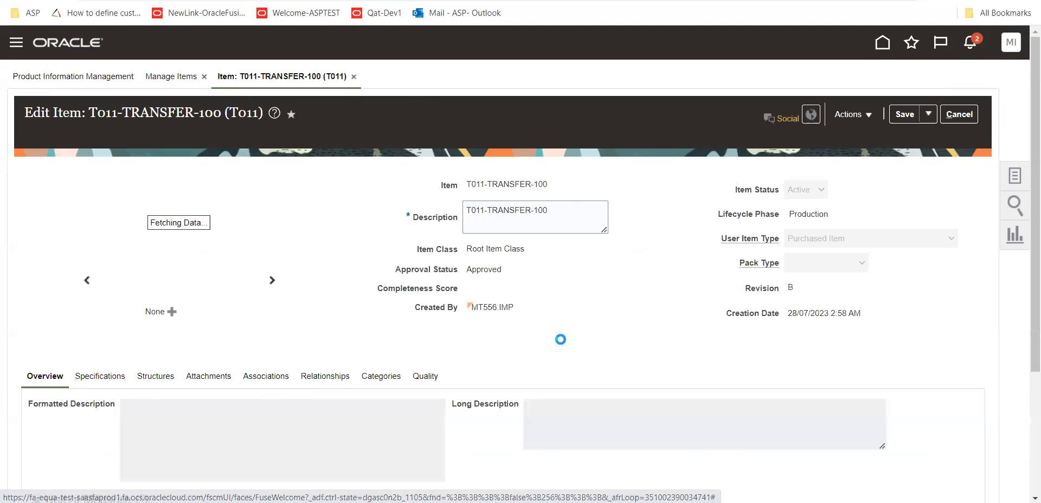
{"action": "scroll", "coordinate": [365, 342], "scroll_direction": "down", "scroll_amount": 1}
{"action": "left_click", "coordinate": [381, 308]}
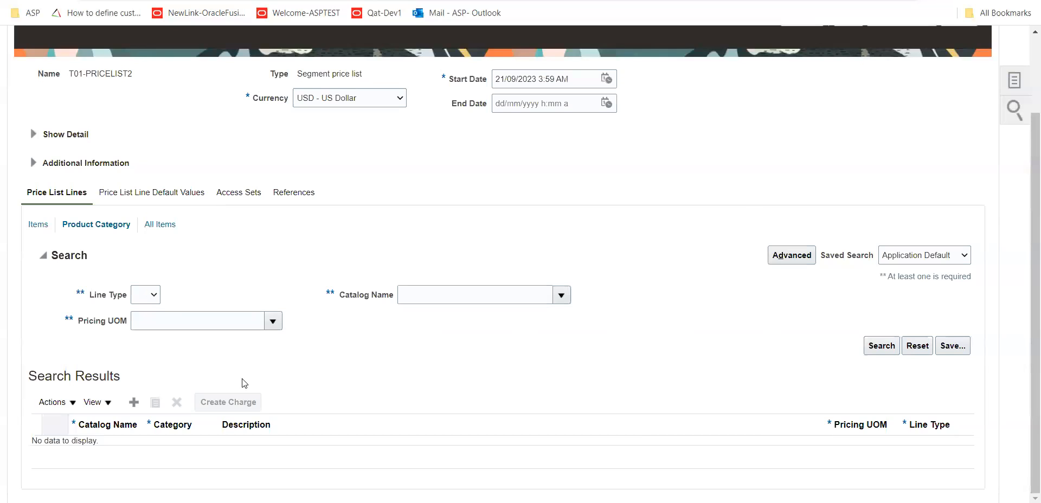
Try to add a product category line to price list T01-PRICELIST2 by searching for catalog names, and delete the line again
{"action": "left_click", "coordinate": [132, 404]}
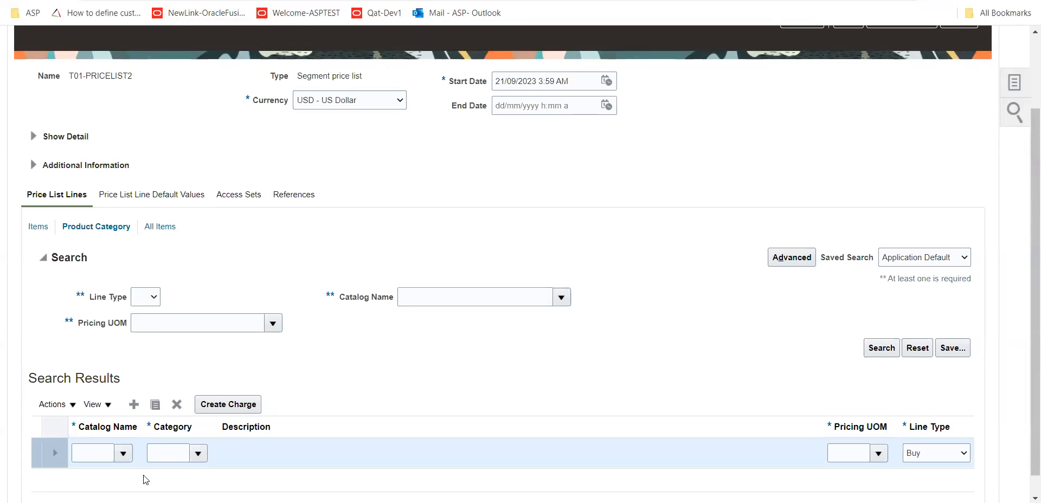
{"action": "left_click", "coordinate": [122, 456]}
{"action": "left_click", "coordinate": [89, 432]}
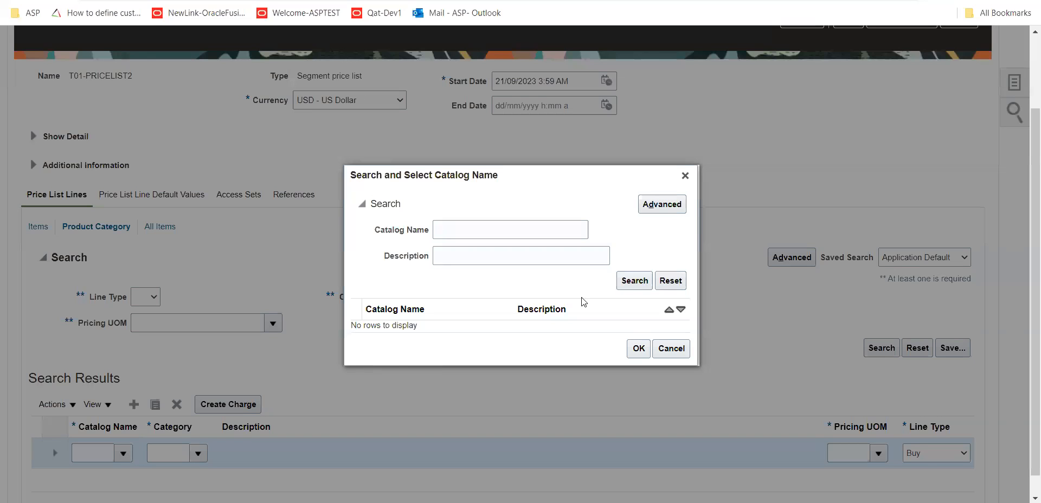
{"action": "left_click", "coordinate": [634, 281]}
{"action": "left_click", "coordinate": [671, 349]}
{"action": "left_click", "coordinate": [177, 404]}
{"action": "left_click", "coordinate": [584, 285]}
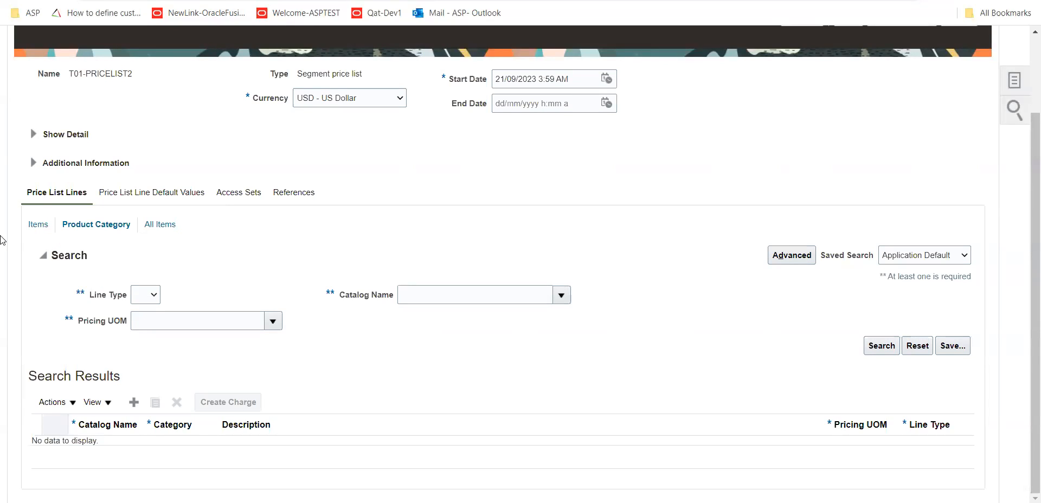
Add an item line to the price list, searching for T01 and selecting item T01_RAW1
{"action": "left_click", "coordinate": [37, 224]}
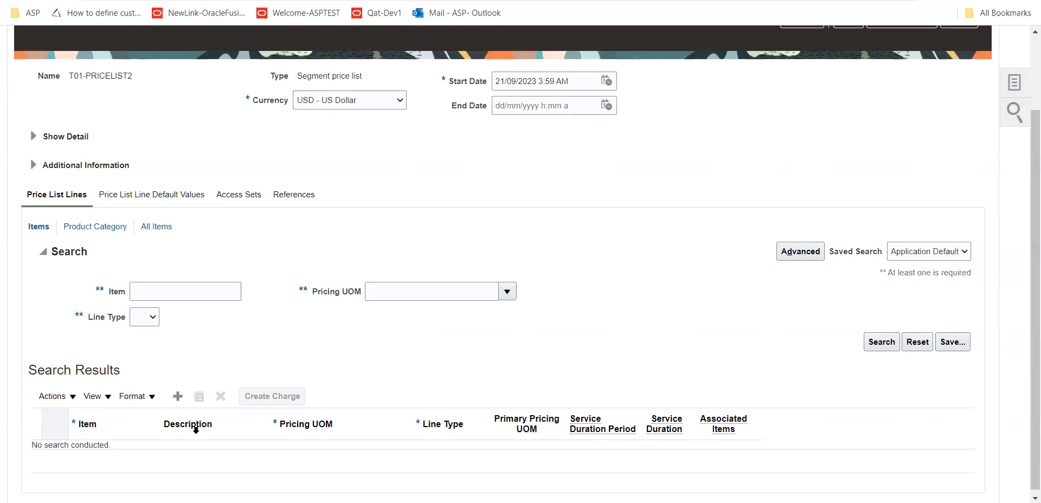
{"action": "left_click", "coordinate": [178, 396]}
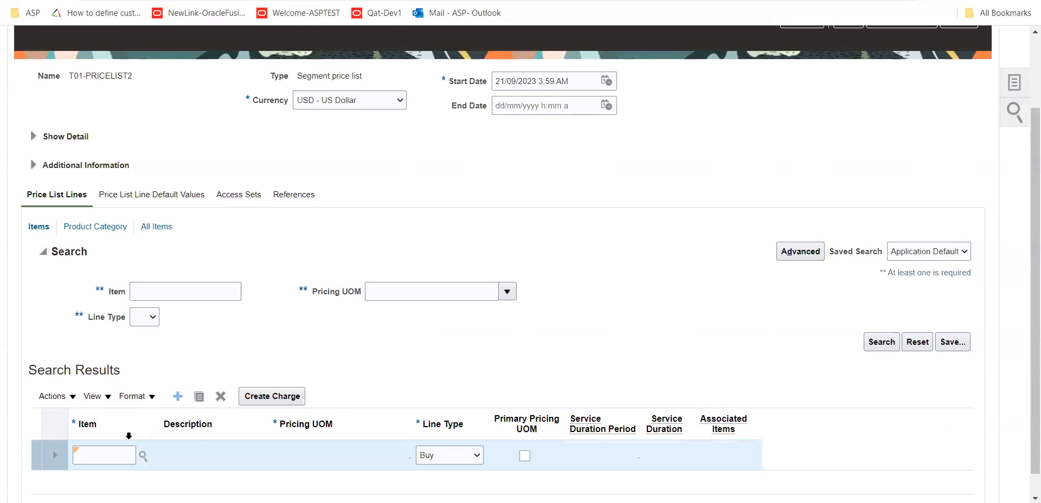
{"action": "left_click", "coordinate": [115, 457]}
{"action": "type", "text": "T01"}
{"action": "left_click", "coordinate": [427, 313]}
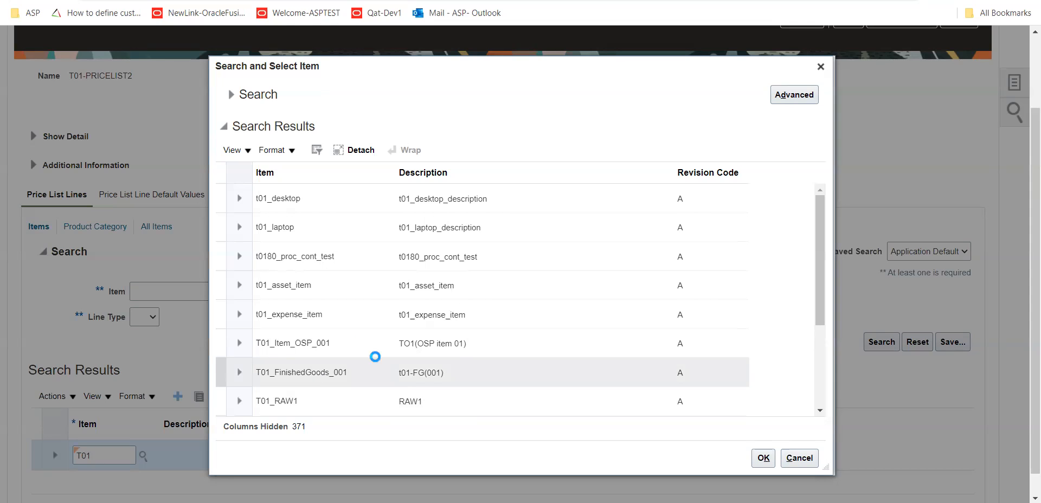
{"action": "left_click", "coordinate": [342, 313]}
{"action": "left_click", "coordinate": [360, 343]}
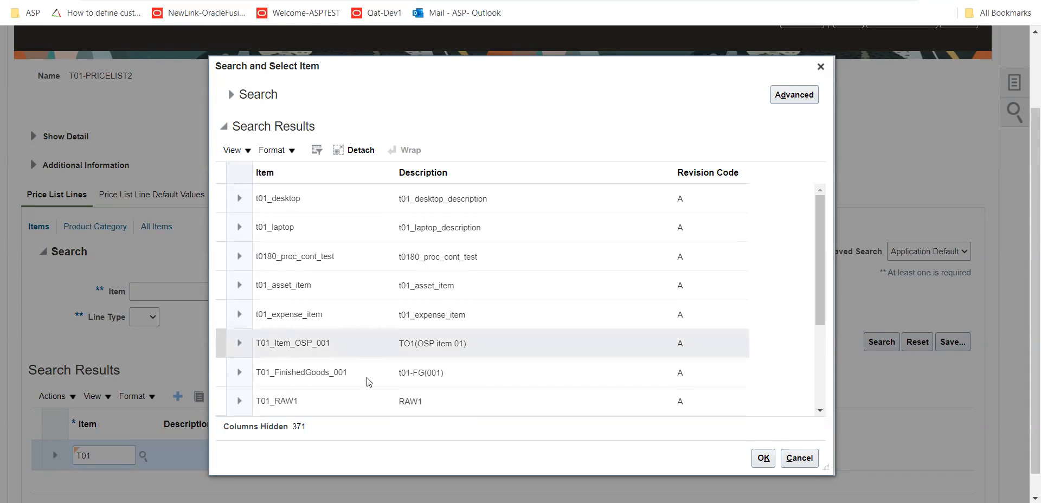
{"action": "left_click", "coordinate": [343, 404]}
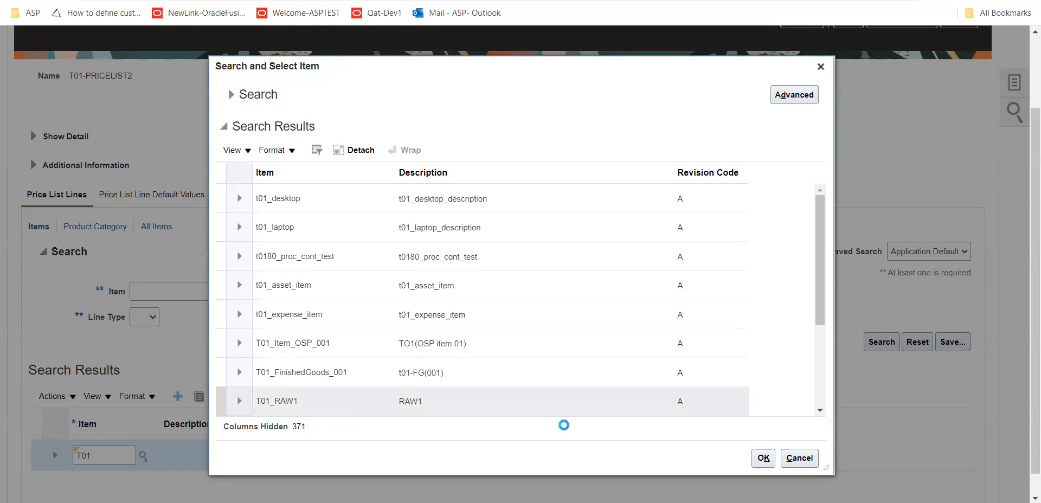
{"action": "left_click", "coordinate": [764, 458]}
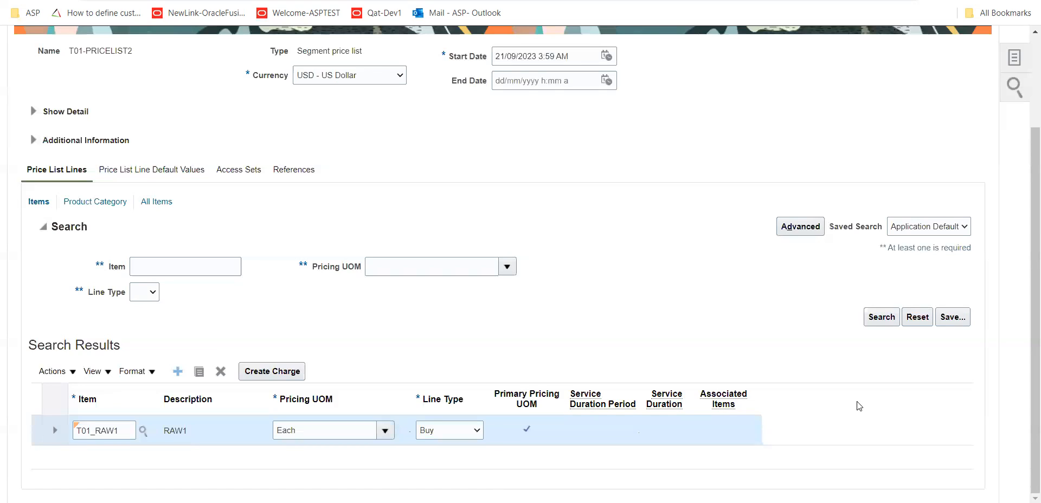
Create a charge for the T01_RAW1 line, keeping calculation method Price and setting the base price to 400 USD
{"action": "left_click", "coordinate": [275, 373]}
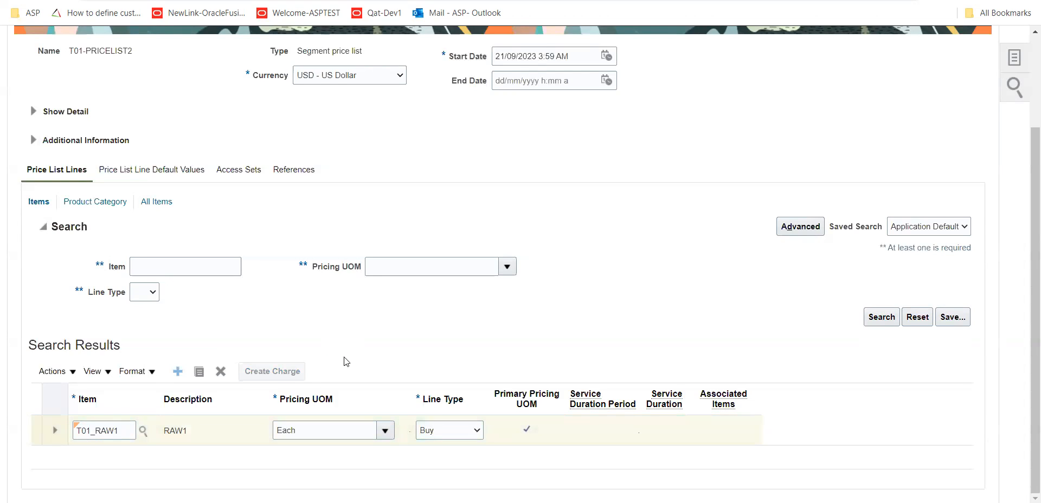
{"action": "scroll", "coordinate": [347, 362], "scroll_direction": "down", "scroll_amount": 5}
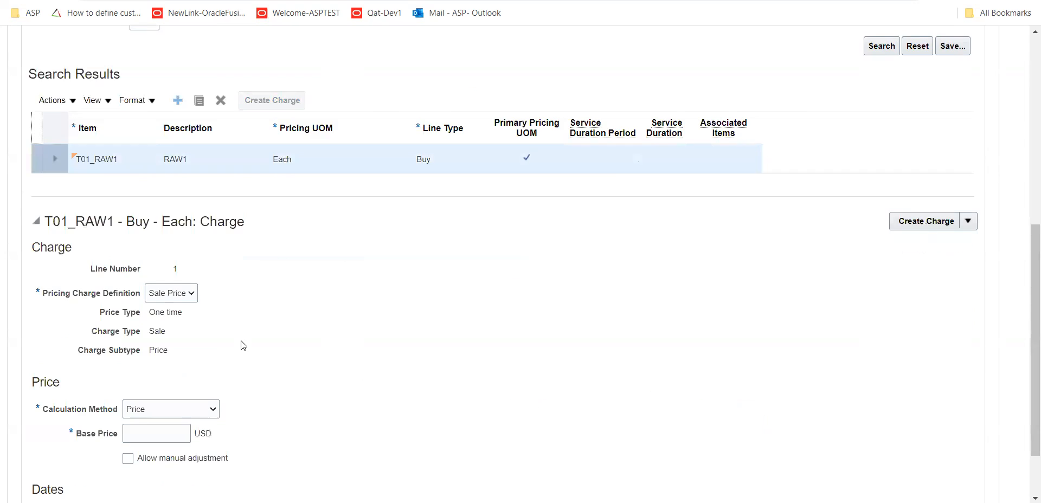
{"action": "left_click", "coordinate": [160, 417]}
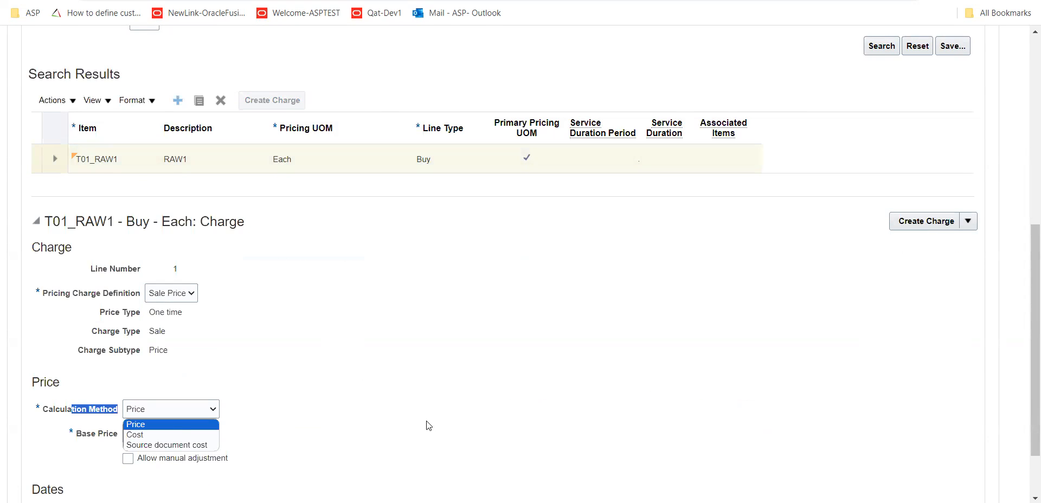
{"action": "left_click", "coordinate": [95, 442]}
{"action": "left_click", "coordinate": [157, 435]}
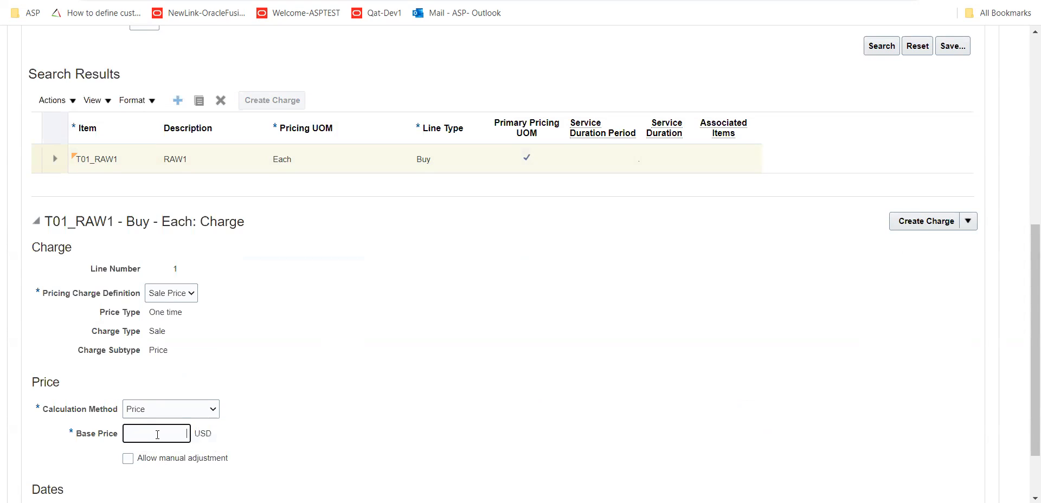
{"action": "type", "text": "4000"}
{"action": "key", "text": "Tab"}
Try allowing manual adjustment of the T01_RAW1 charge's base price and turn the option back off
{"action": "scroll", "coordinate": [217, 469], "scroll_direction": "down", "scroll_amount": 2}
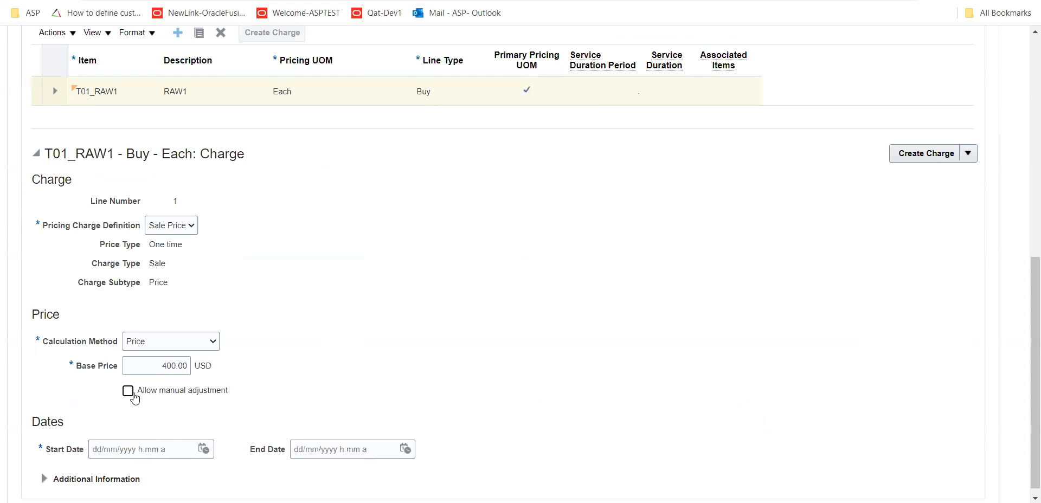
{"action": "left_click", "coordinate": [128, 393]}
{"action": "left_click_drag", "start_coordinate": [163, 370], "coordinate": [212, 371]}
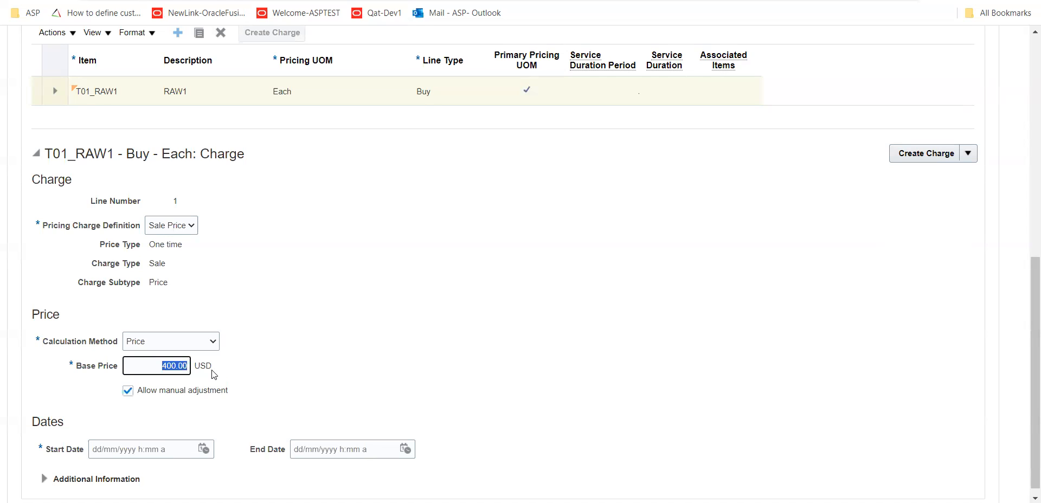
{"action": "left_click", "coordinate": [141, 425]}
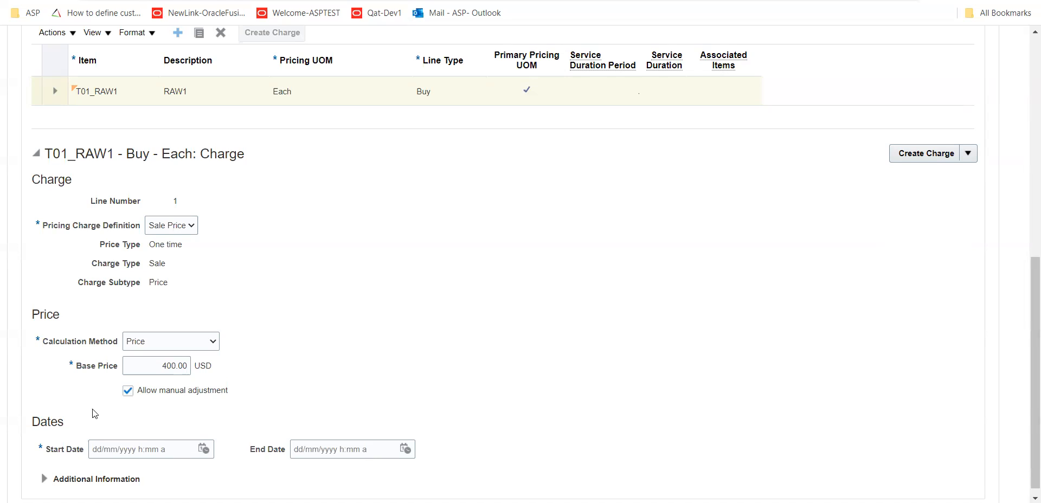
{"action": "left_click", "coordinate": [128, 391]}
Set the charge's start date to 21/09/2023 4:07 AM and save the price list
{"action": "scroll", "coordinate": [469, 400], "scroll_direction": "up", "scroll_amount": 8}
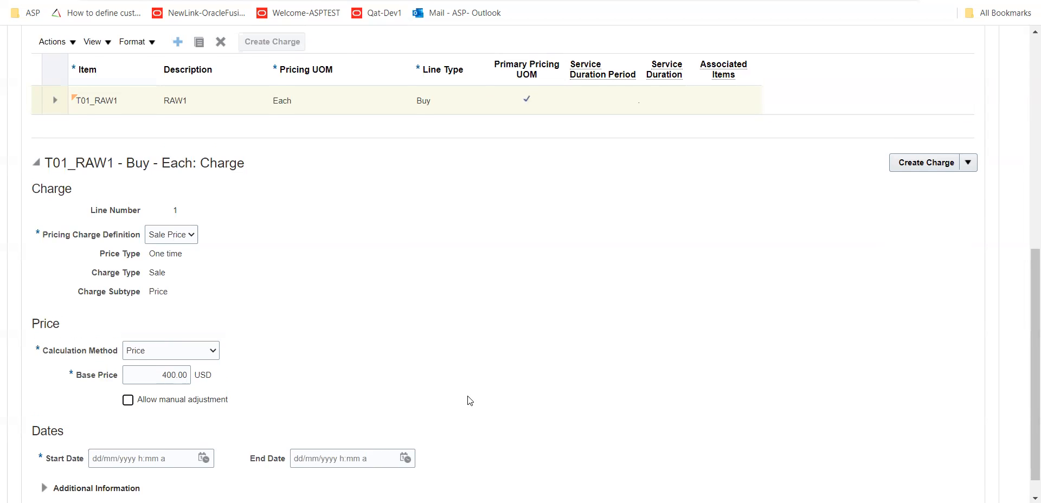
{"action": "left_click", "coordinate": [856, 113]}
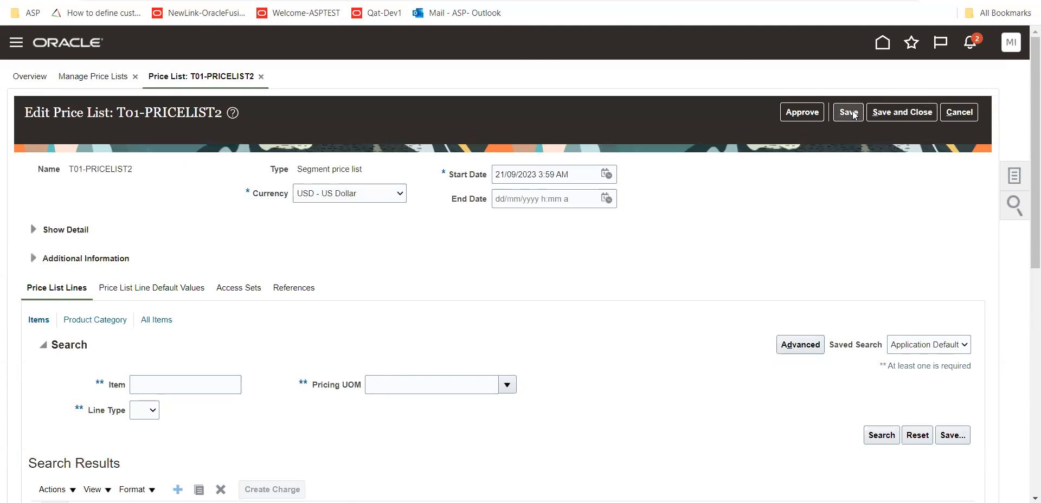
{"action": "left_click", "coordinate": [204, 438]}
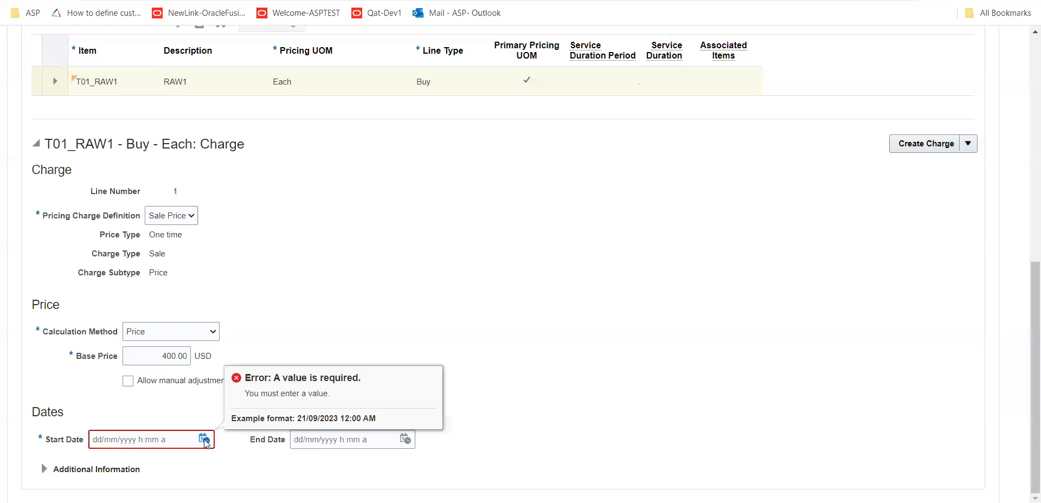
{"action": "left_click", "coordinate": [342, 412]}
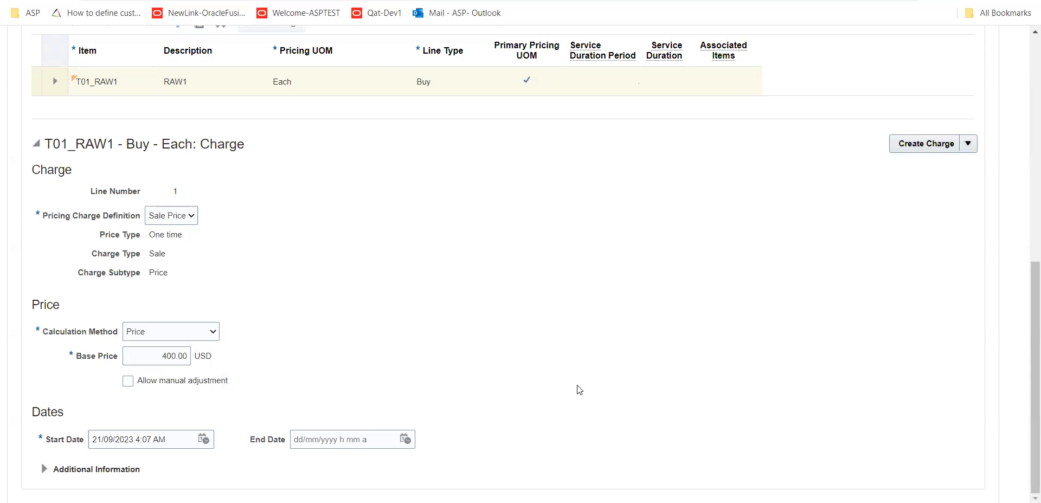
{"action": "scroll", "coordinate": [580, 389], "scroll_direction": "up", "scroll_amount": 7}
{"action": "left_click", "coordinate": [851, 54]}
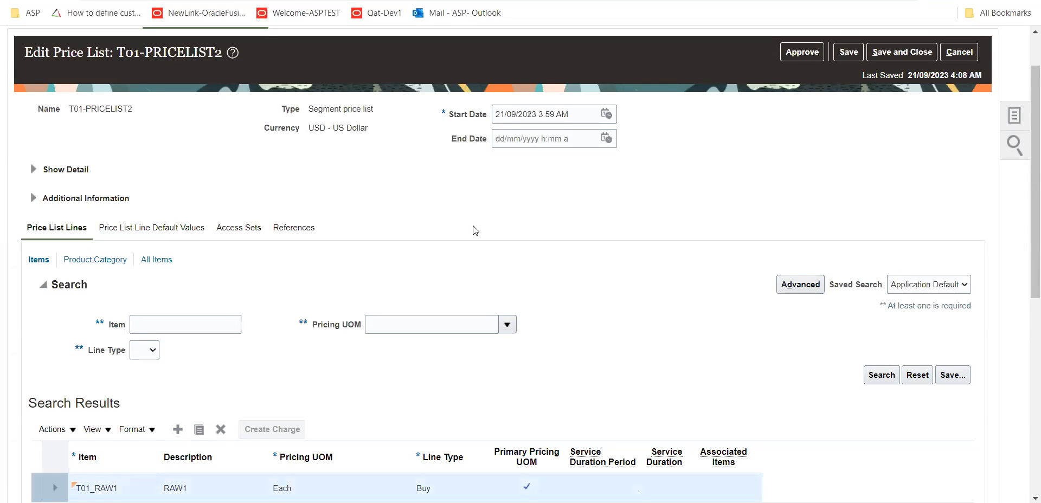
Add an all-items line to the price list with pricing UOM Each, searching the units for ea and keeping line type Buy
{"action": "scroll", "coordinate": [474, 230], "scroll_direction": "down", "scroll_amount": 3}
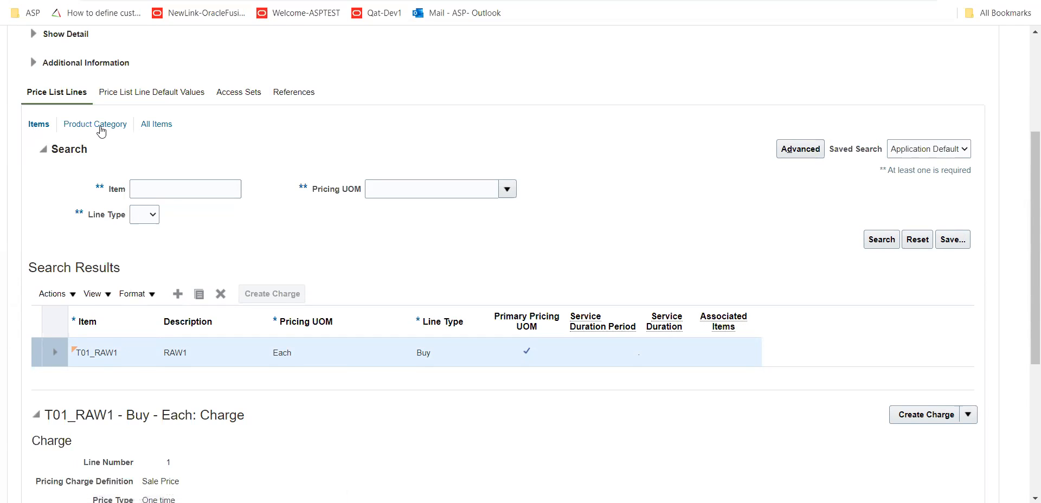
{"action": "left_click", "coordinate": [160, 126]}
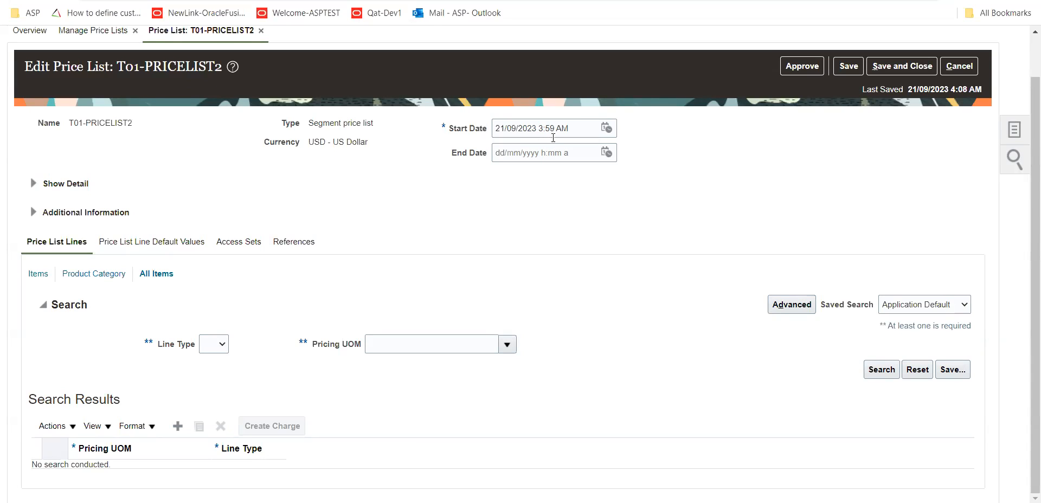
{"action": "left_click", "coordinate": [175, 427]}
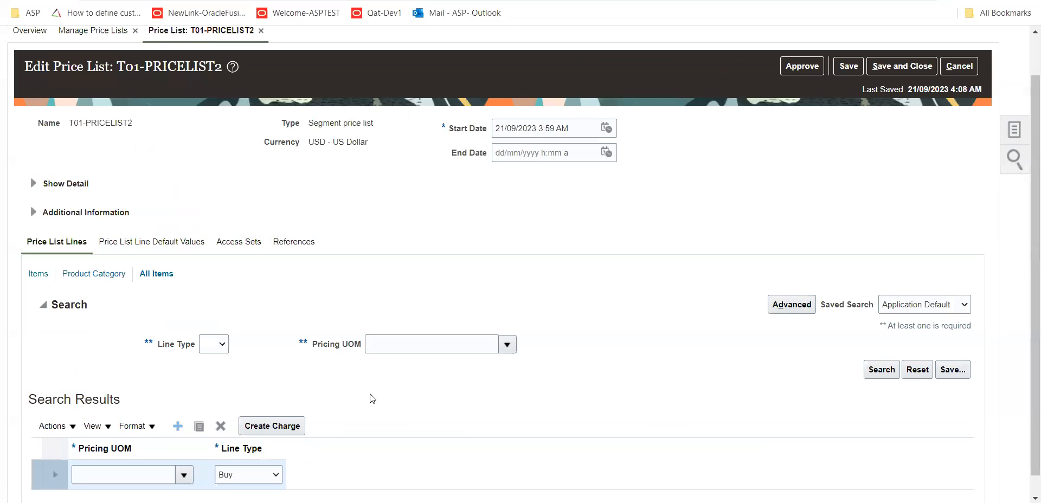
{"action": "scroll", "coordinate": [372, 398], "scroll_direction": "down", "scroll_amount": 1}
{"action": "left_click", "coordinate": [186, 458]}
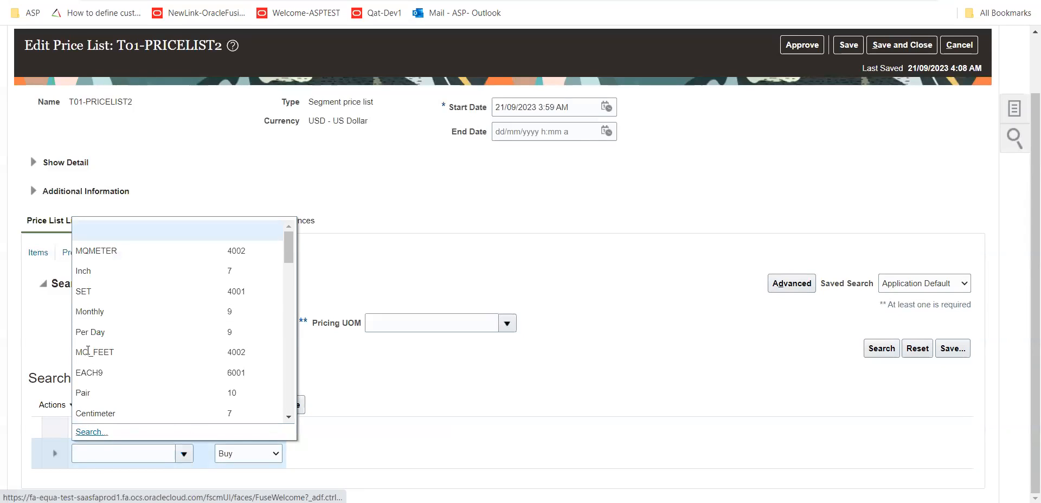
{"action": "left_click", "coordinate": [87, 431]}
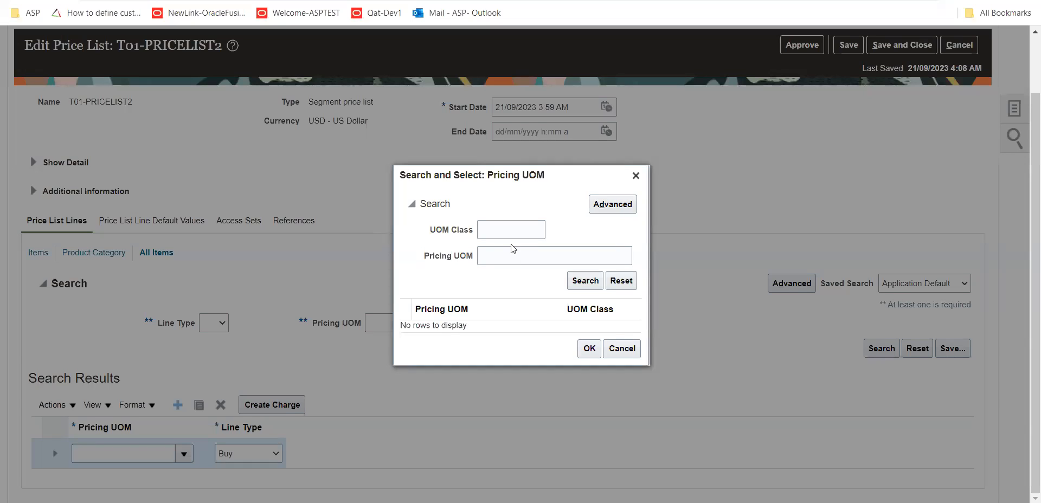
{"action": "left_click", "coordinate": [514, 259]}
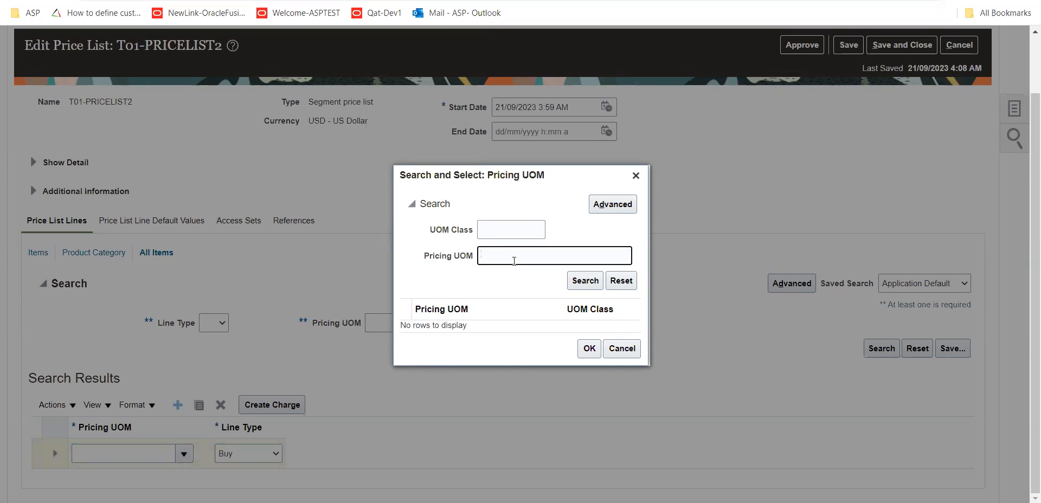
{"action": "left_click", "coordinate": [578, 281]}
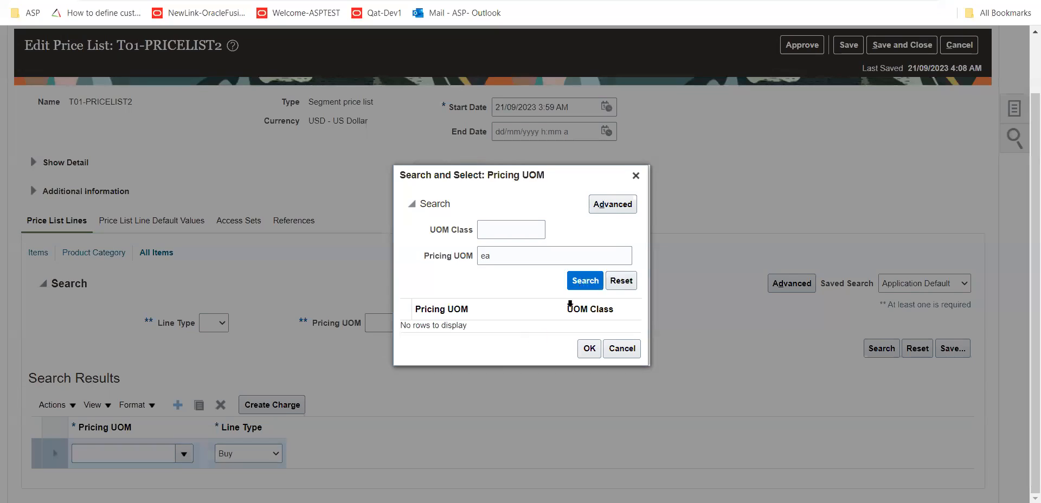
{"action": "left_click", "coordinate": [482, 330]}
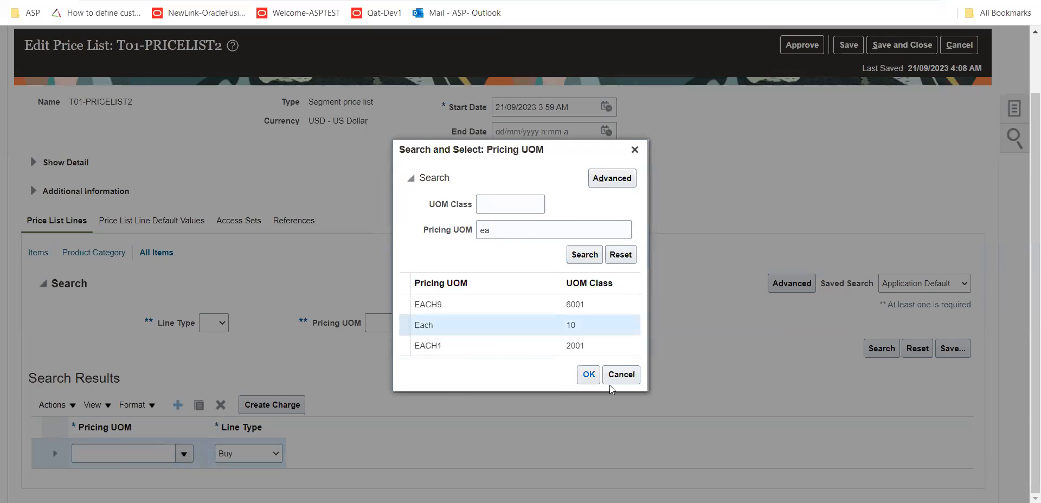
{"action": "left_click", "coordinate": [596, 376]}
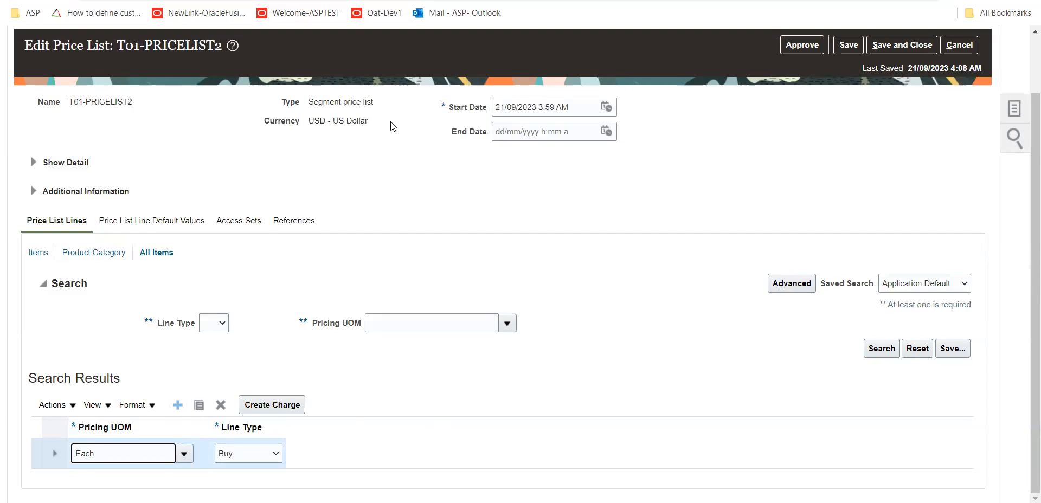
Create a Sale Price charge for the all-items line with base price 100 USD and start date 21/09/2023 4:09 AM, and save
{"action": "left_click", "coordinate": [271, 404]}
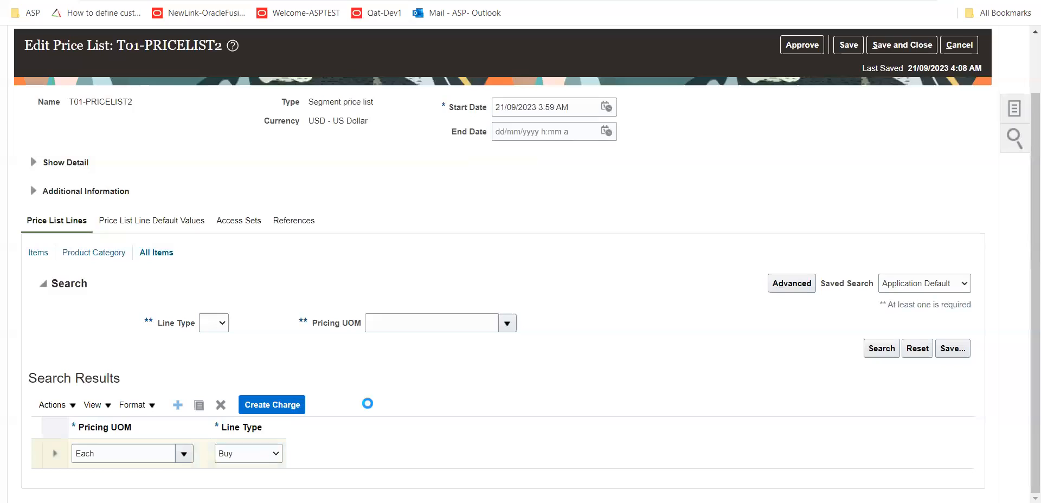
{"action": "scroll", "coordinate": [438, 403], "scroll_direction": "down", "scroll_amount": 6}
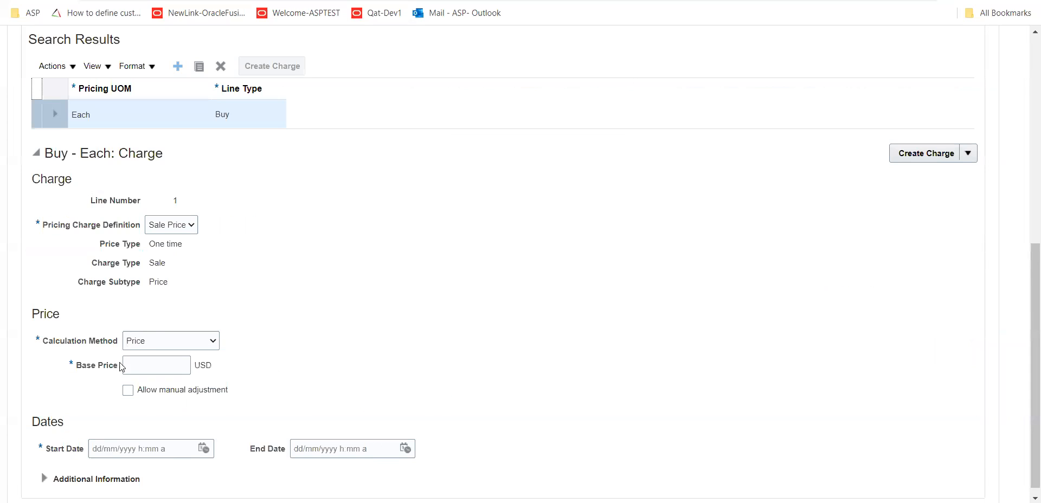
{"action": "left_click", "coordinate": [133, 365]}
{"action": "key", "text": "Tab"}
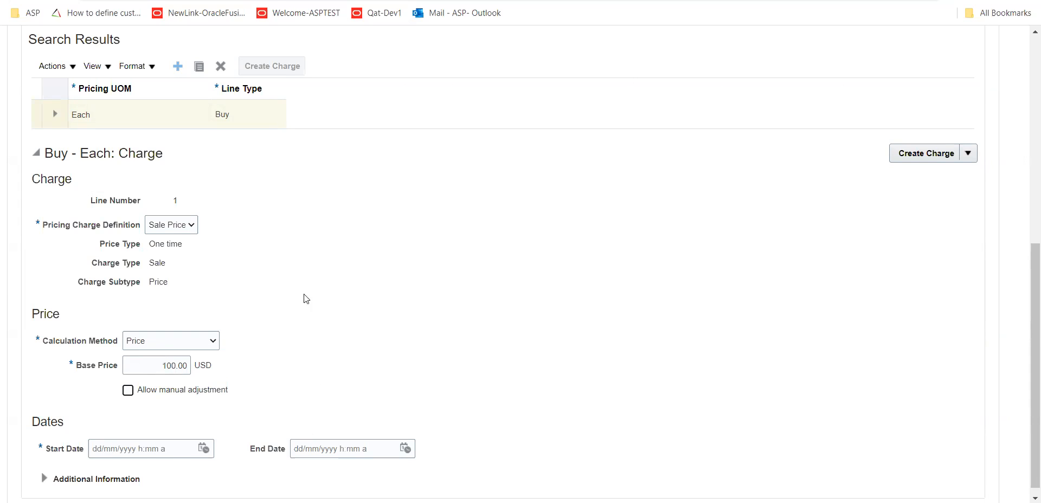
{"action": "left_click", "coordinate": [204, 449]}
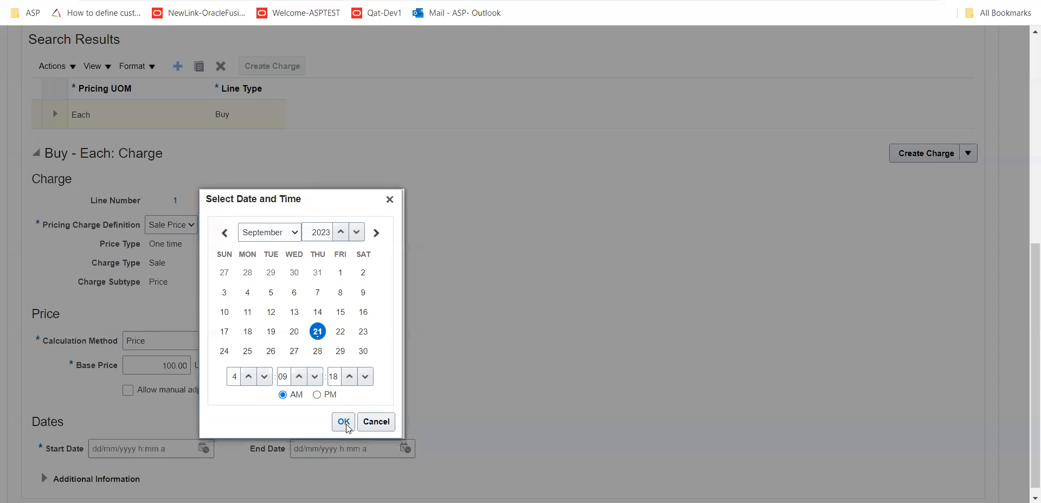
{"action": "left_click", "coordinate": [344, 423]}
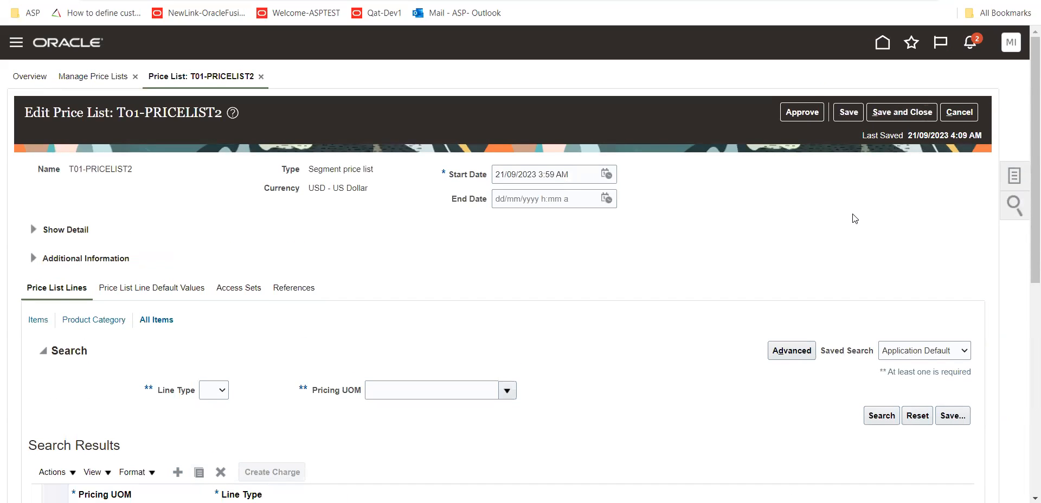
Add the access set with set code COMMON to the price list, searching for it by code, and save the price list
{"action": "left_click", "coordinate": [235, 288]}
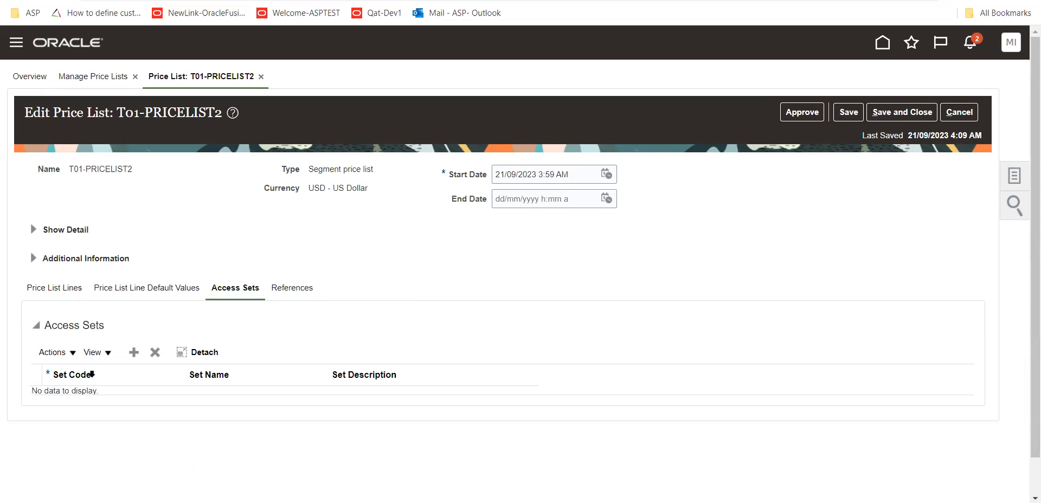
{"action": "left_click", "coordinate": [136, 353]}
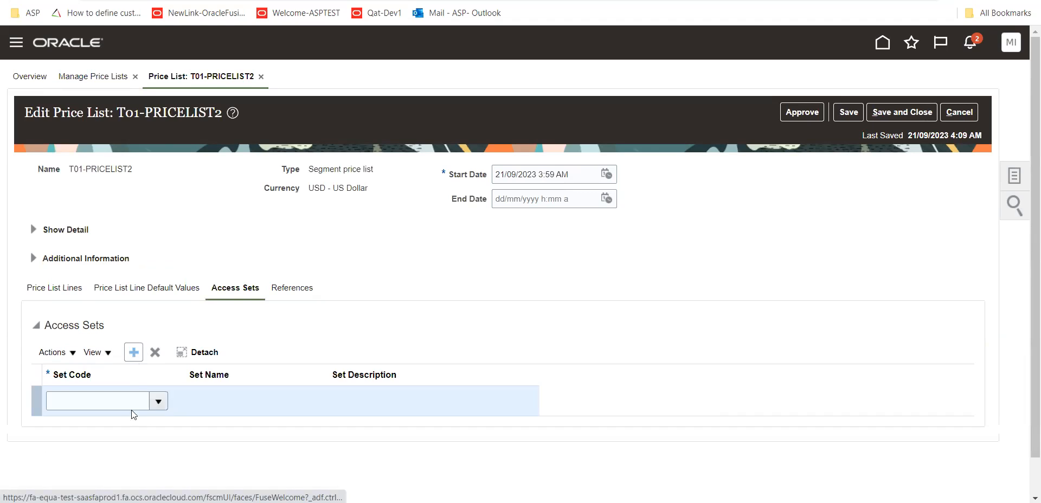
{"action": "left_click", "coordinate": [160, 402]}
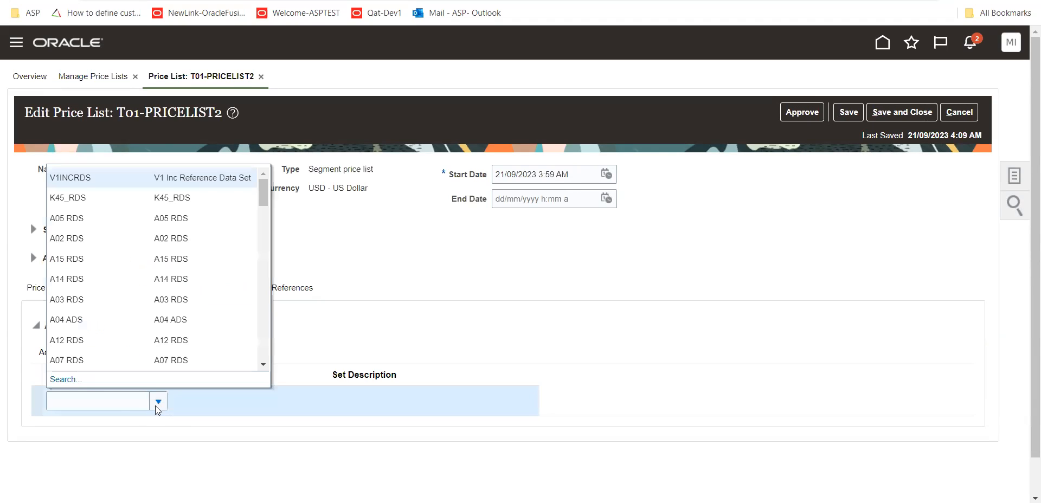
{"action": "left_click", "coordinate": [65, 379]}
{"action": "left_click", "coordinate": [548, 220]}
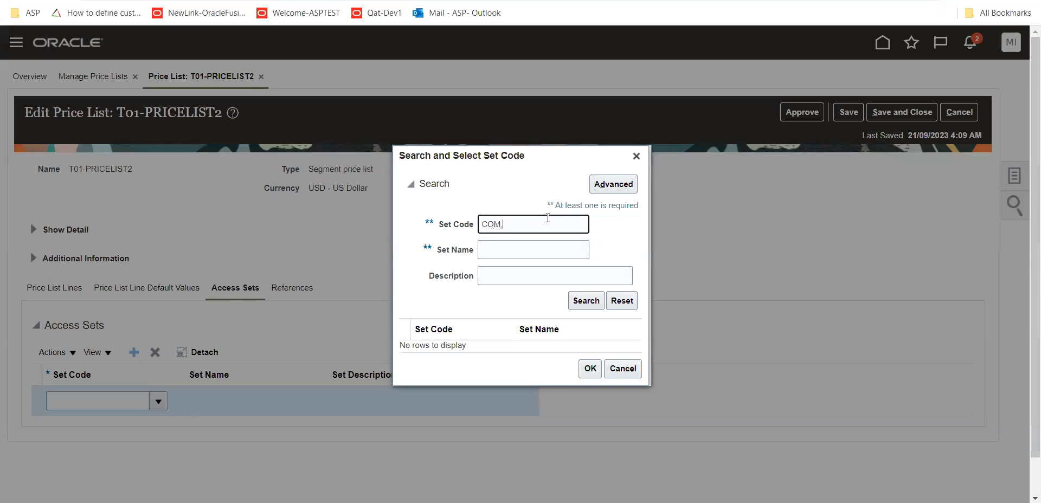
{"action": "left_click", "coordinate": [593, 299]}
{"action": "left_click", "coordinate": [520, 347]}
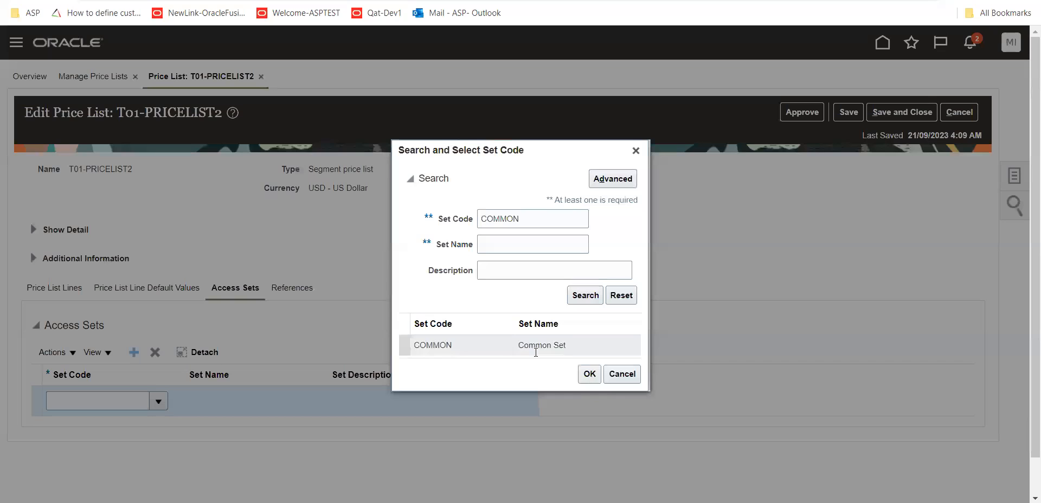
{"action": "left_click", "coordinate": [591, 373]}
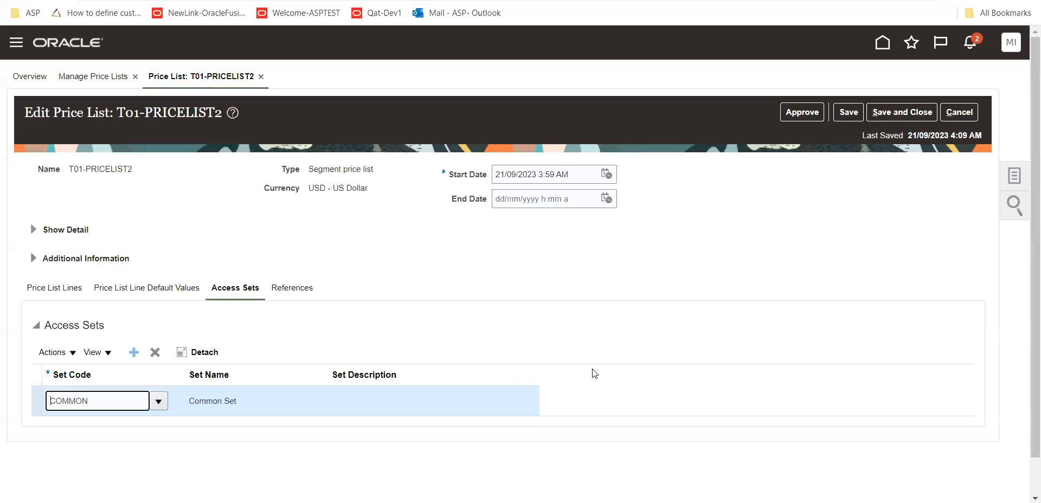
{"action": "left_click", "coordinate": [143, 287]}
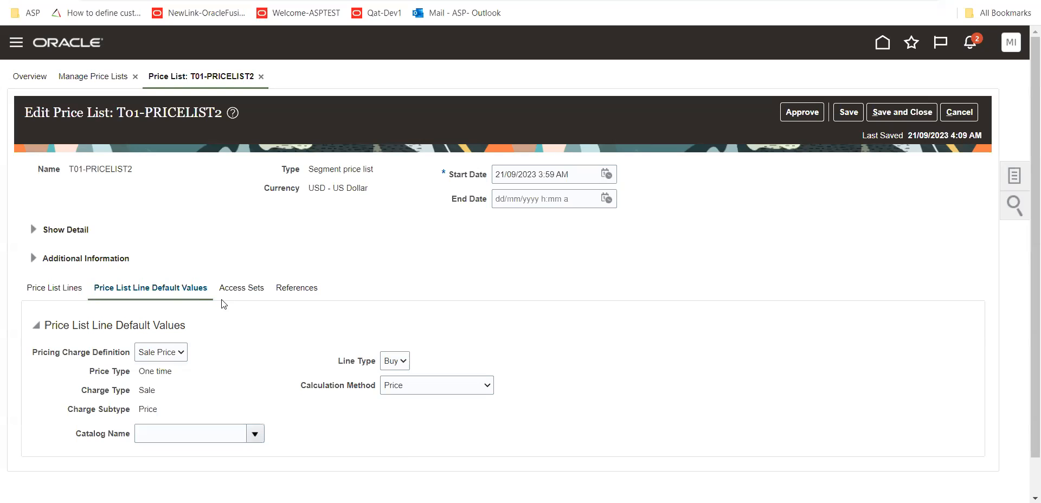
{"action": "left_click", "coordinate": [241, 288]}
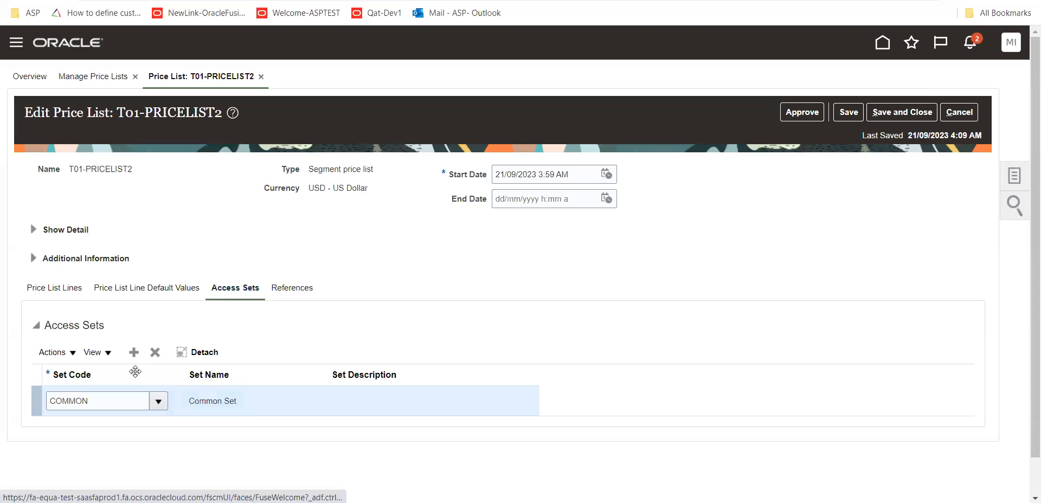
{"action": "left_click", "coordinate": [846, 115]}
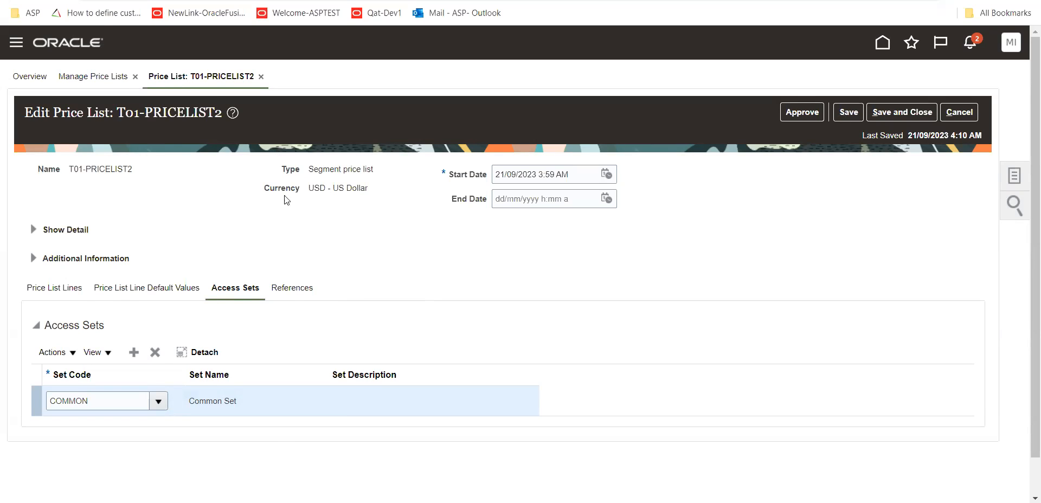
View the price list's references and approve T01-PRICELIST2, saving and closing it
{"action": "left_click", "coordinate": [292, 291]}
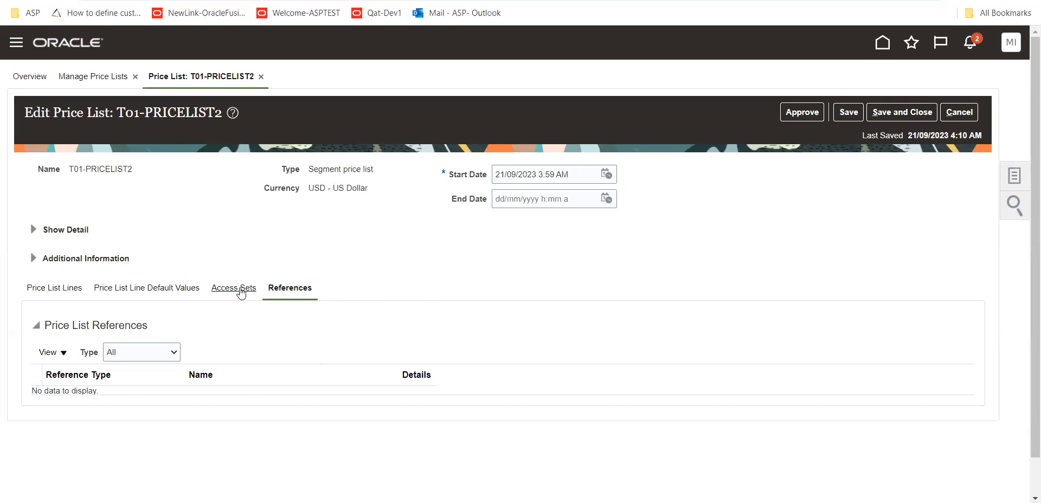
{"action": "left_click", "coordinate": [852, 115]}
{"action": "left_click", "coordinate": [802, 113]}
{"action": "left_click", "coordinate": [606, 285]}
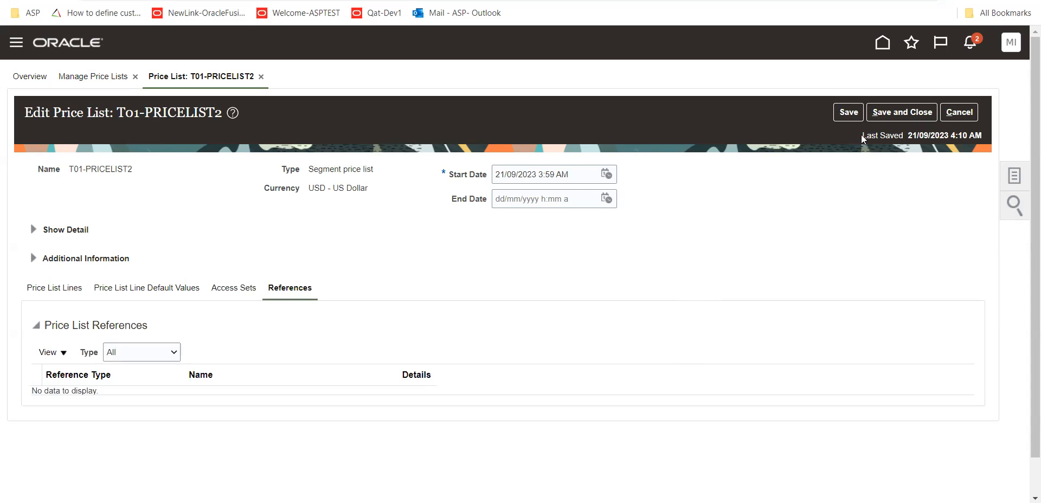
{"action": "left_click", "coordinate": [890, 118]}
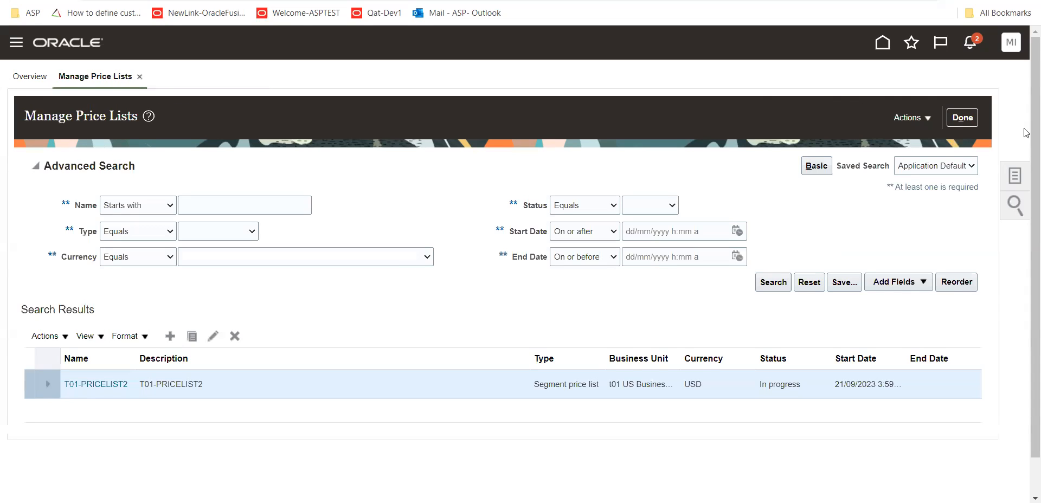
Go to Manage Customer Pricing Profiles and open the list of Revenue Potential choices
{"action": "left_click", "coordinate": [1015, 175]}
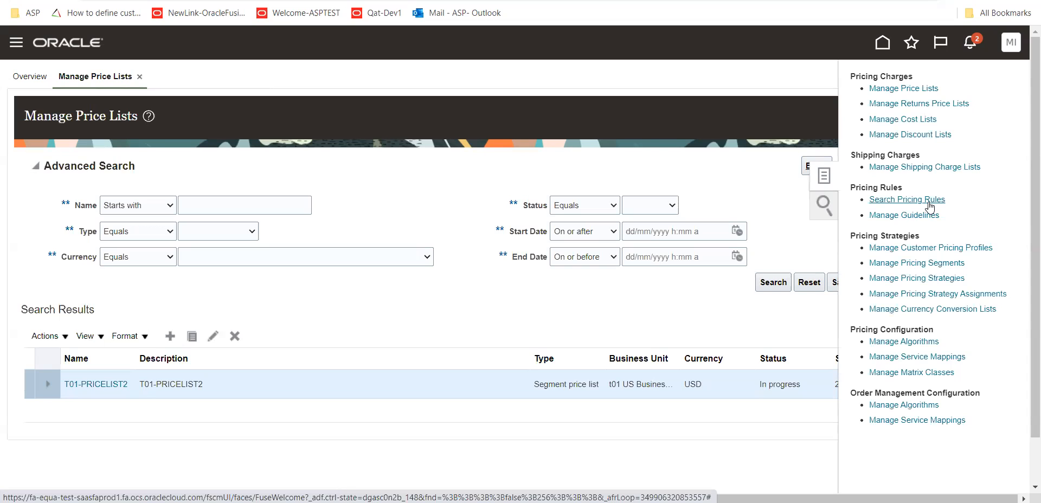
{"action": "left_click", "coordinate": [929, 248]}
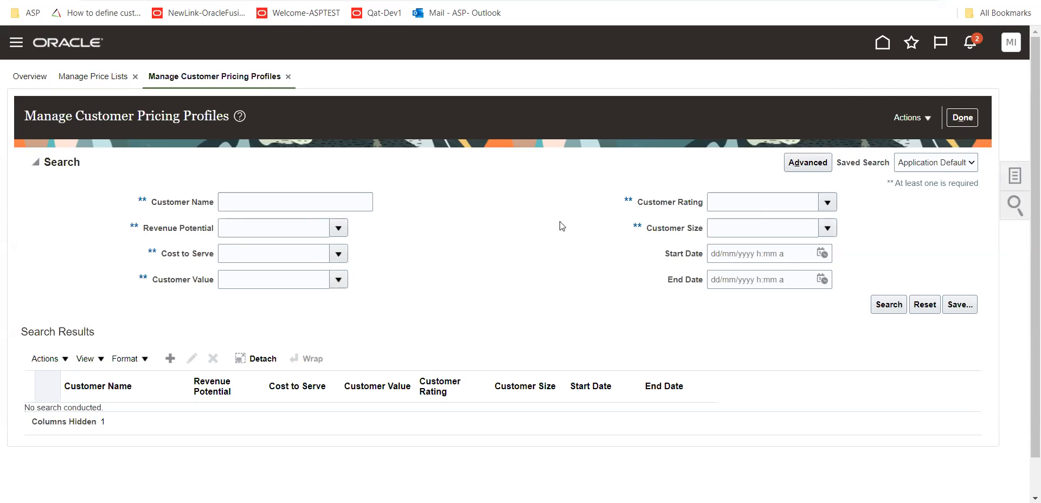
{"action": "left_click", "coordinate": [340, 229]}
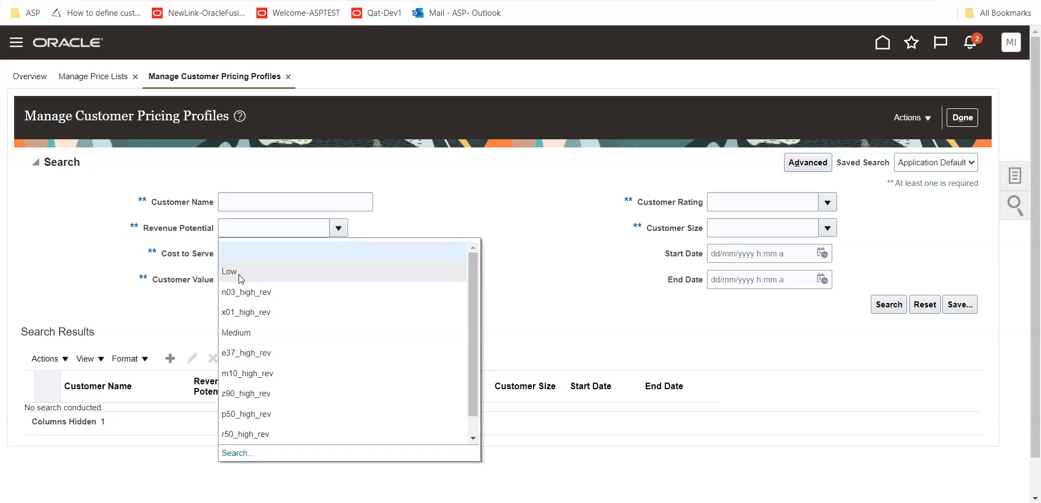
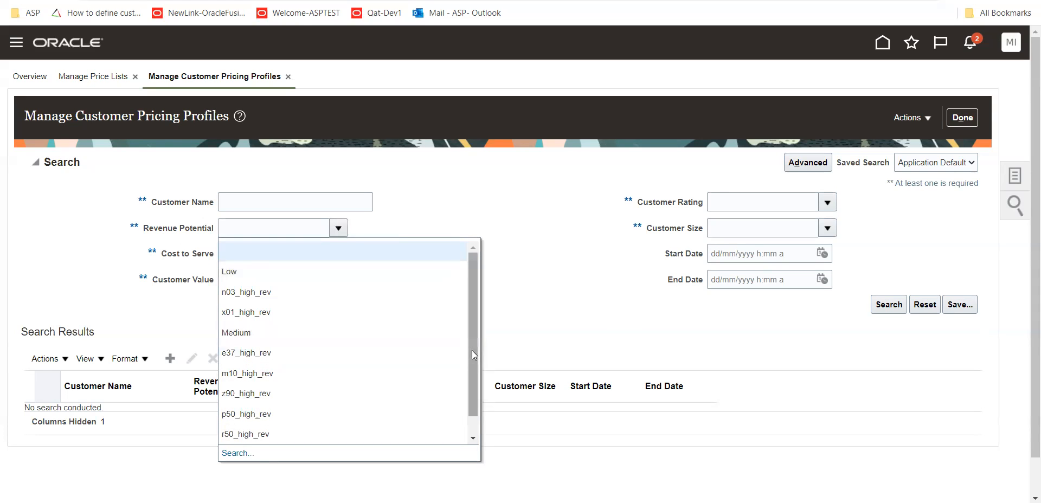
Search the customer pricing profiles with Revenue Potential Medium, cancelling the blank new profile, and show the search criteria again
{"action": "scroll", "coordinate": [472, 350], "scroll_direction": "down", "scroll_amount": 1}
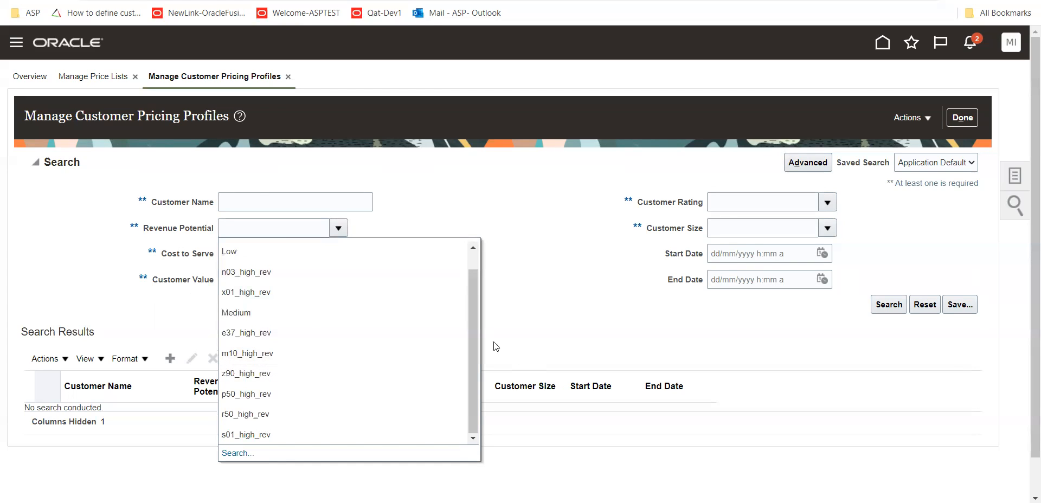
{"action": "scroll", "coordinate": [475, 303], "scroll_direction": "up", "scroll_amount": 1}
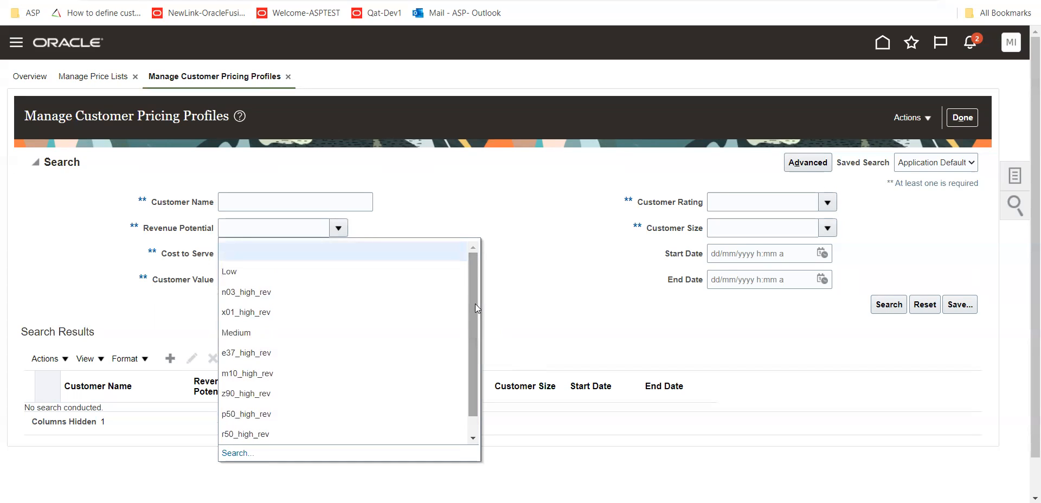
{"action": "left_click", "coordinate": [259, 331]}
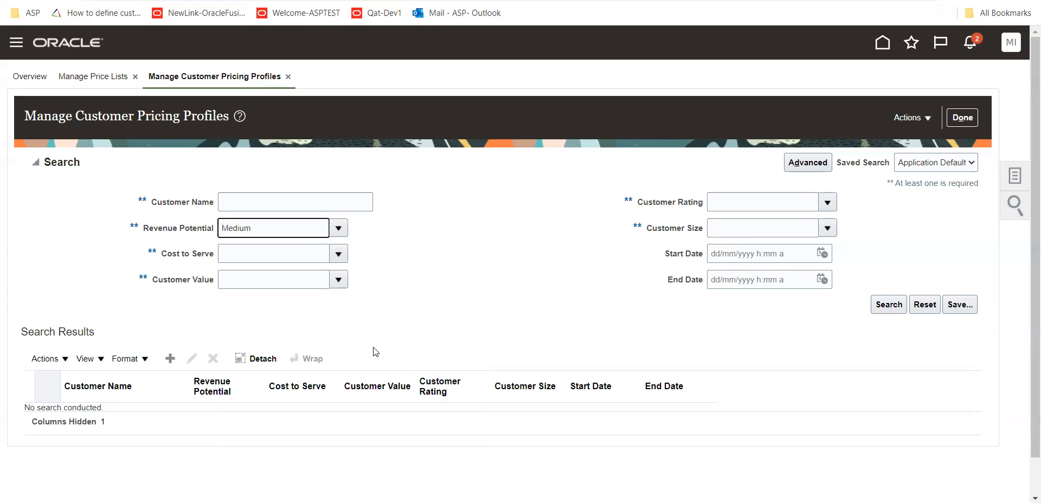
{"action": "left_click_drag", "start_coordinate": [168, 231], "coordinate": [214, 229]}
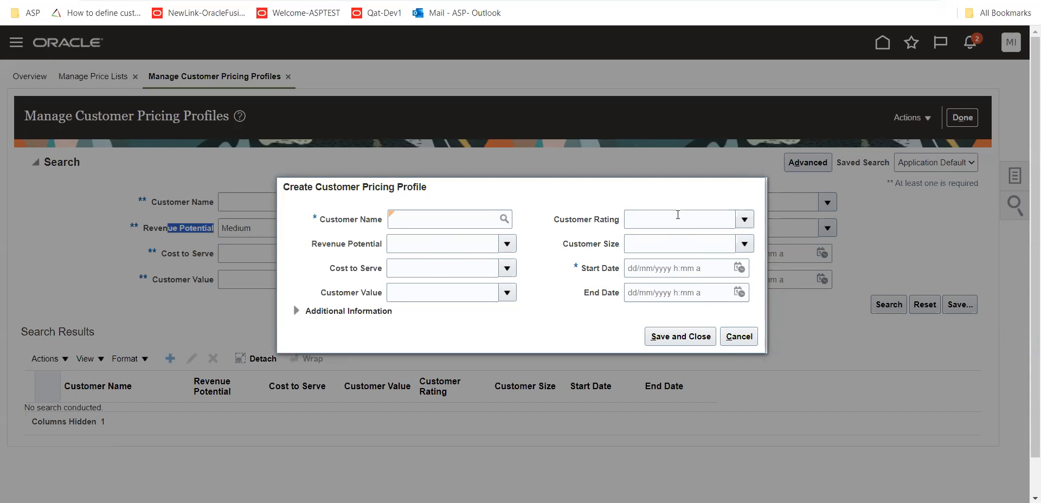
{"action": "left_click", "coordinate": [739, 336]}
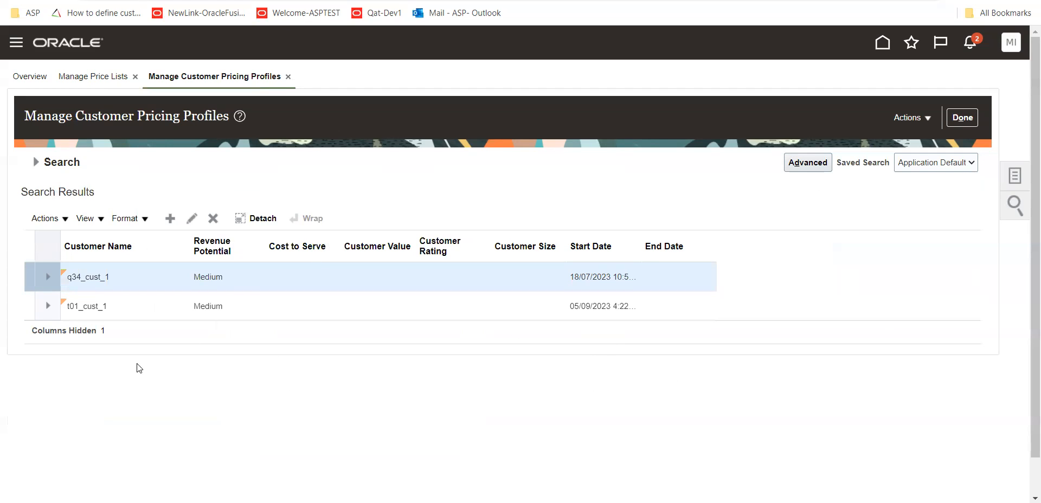
{"action": "left_click", "coordinate": [36, 162]}
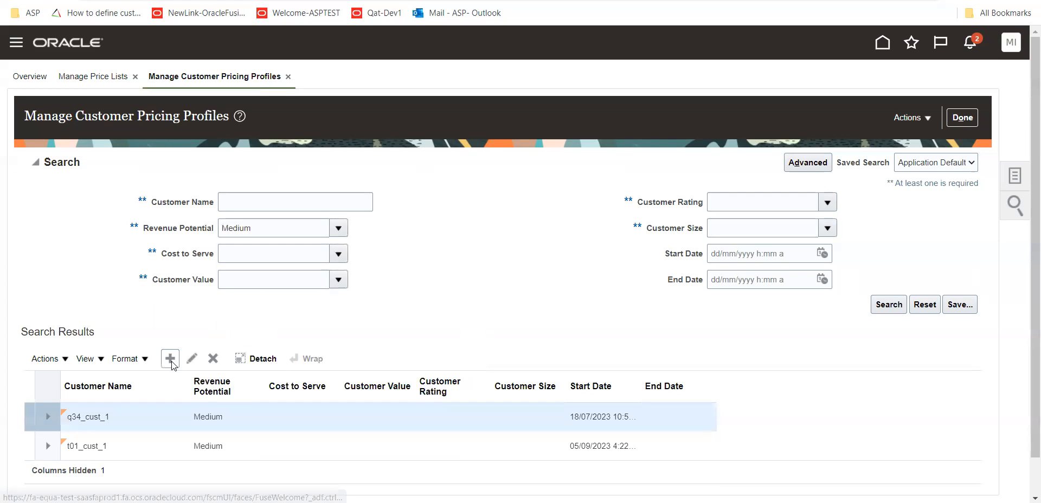
Start a new customer pricing profile and choose t01 US Legal Entity as the customer, looking it up with T01
{"action": "left_click", "coordinate": [170, 360]}
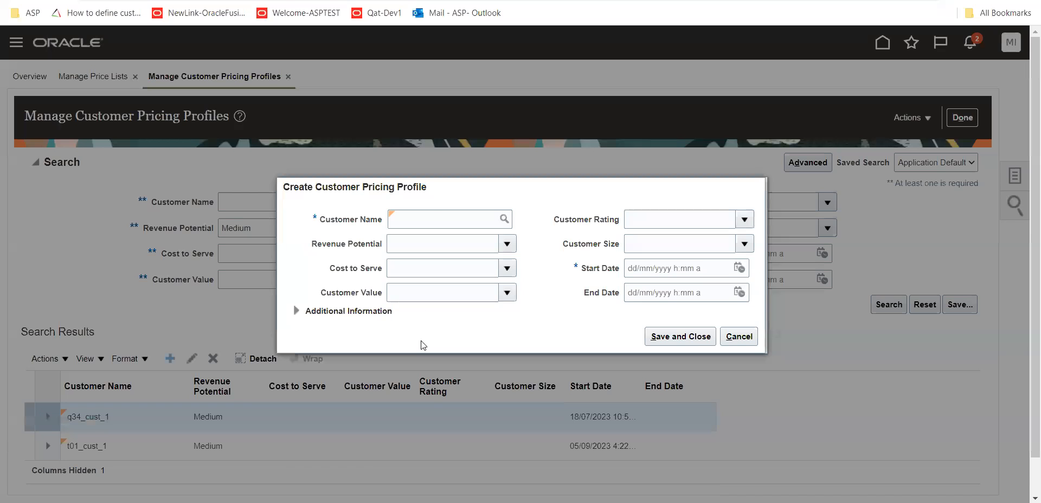
{"action": "left_click", "coordinate": [434, 219]}
{"action": "type", "text": "T01"}
{"action": "key", "text": "Tab"}
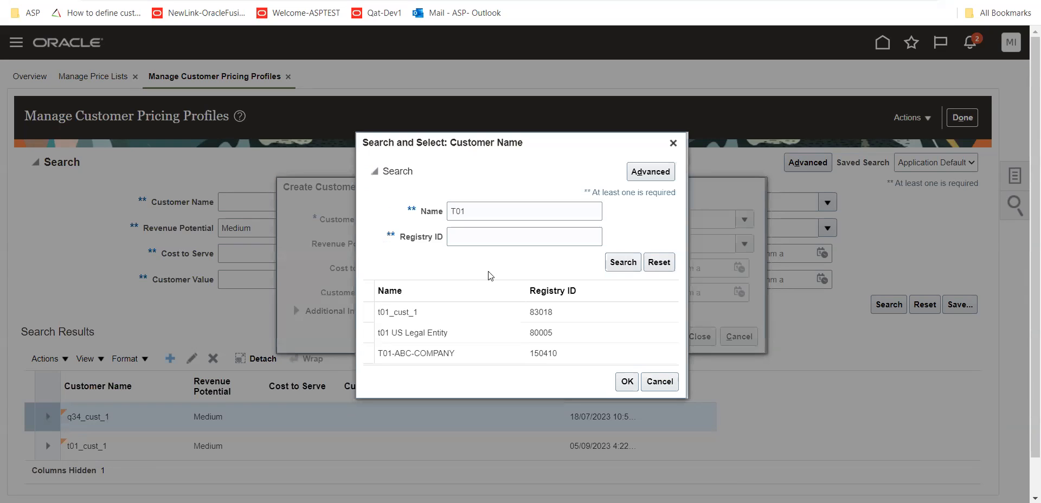
{"action": "left_click", "coordinate": [459, 337]}
{"action": "left_click", "coordinate": [626, 381]}
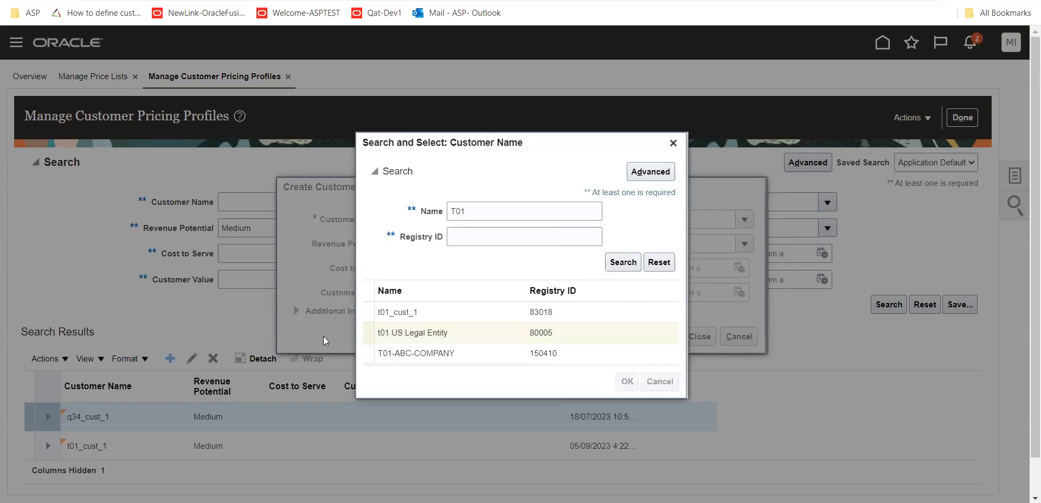
Set the profile's Revenue Potential to Medium and start date to 21/09/2023 4:11 AM, and try to save it
{"action": "left_click", "coordinate": [507, 244]}
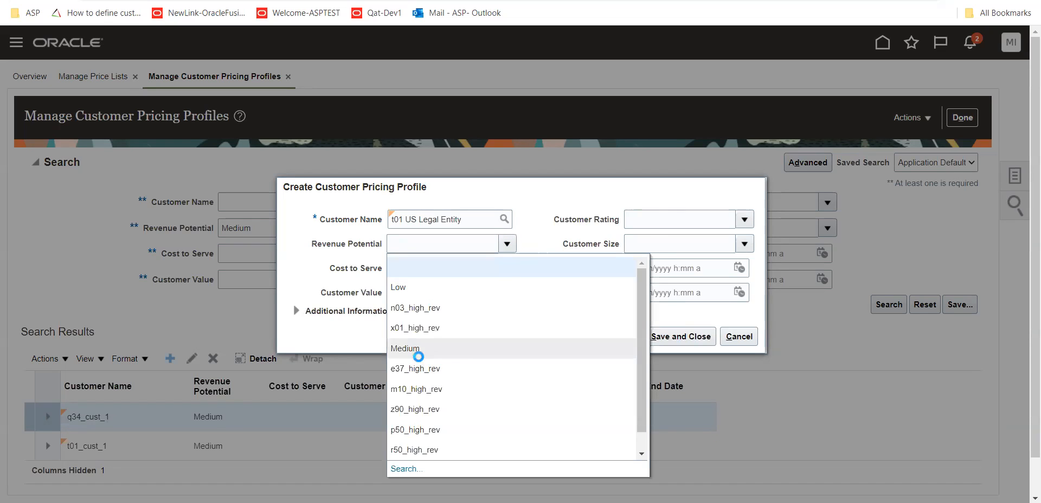
{"action": "left_click", "coordinate": [515, 348]}
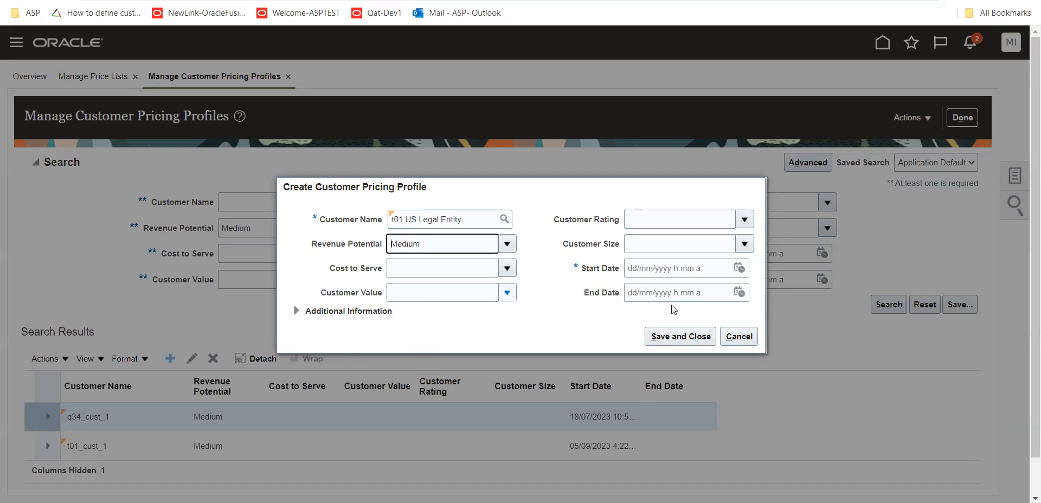
{"action": "left_click", "coordinate": [743, 270]}
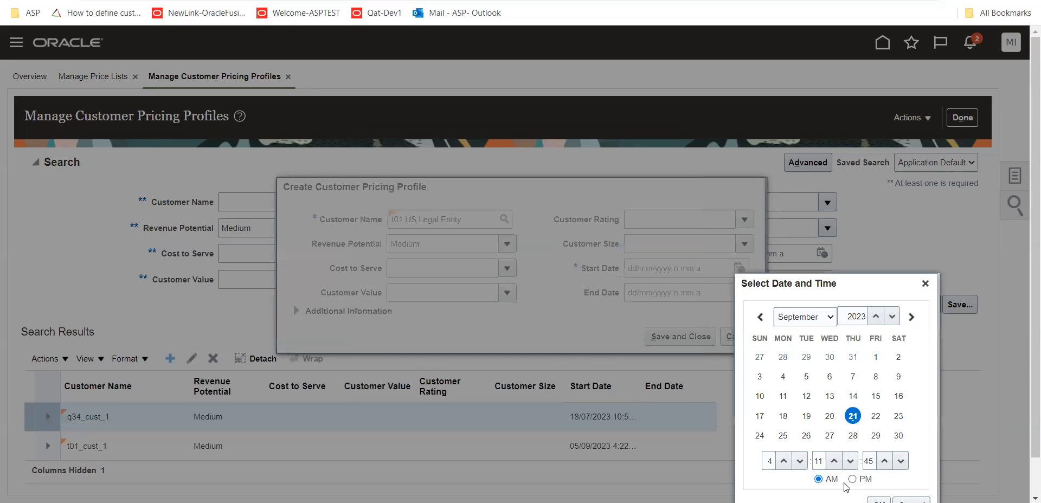
{"action": "left_click", "coordinate": [878, 499]}
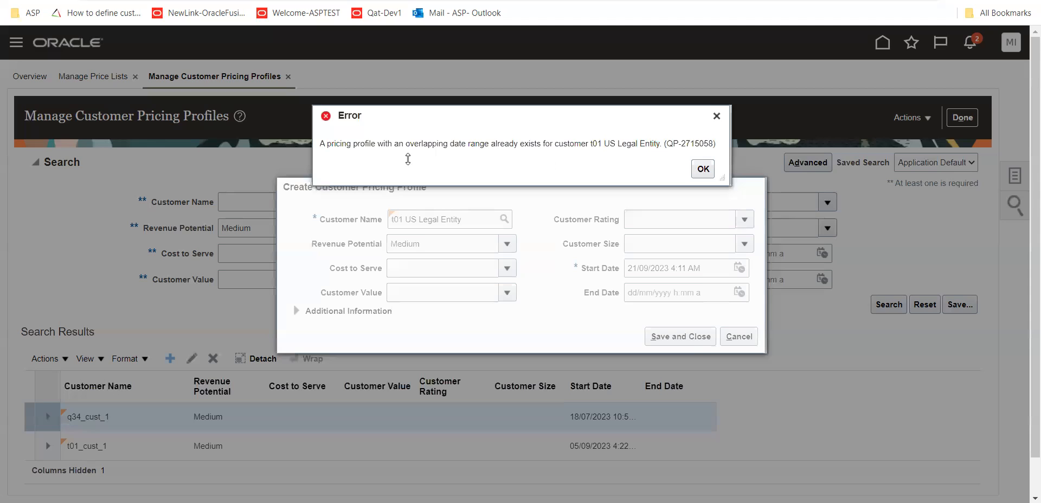
{"action": "left_click", "coordinate": [703, 168]}
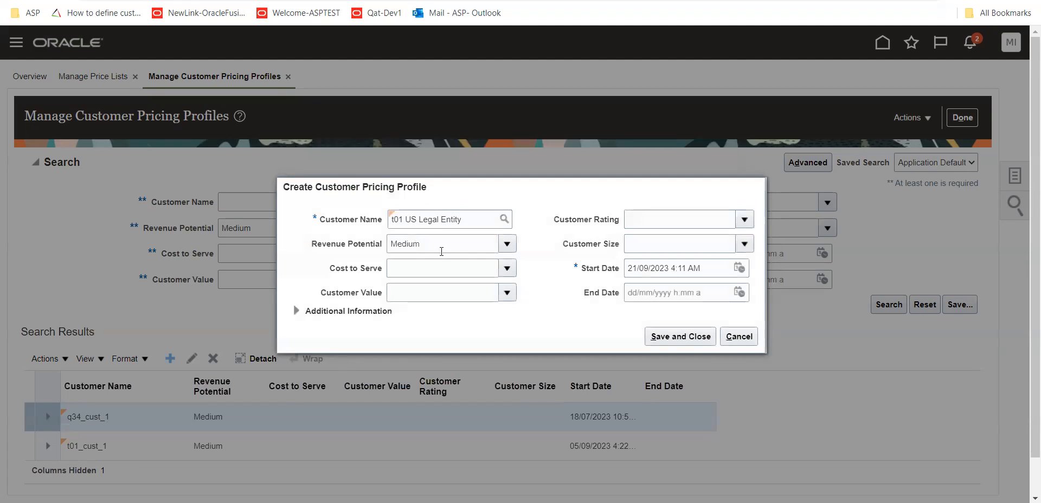
Change the profile's customer to t01_cust_1 by searching customer names with t01
{"action": "left_click", "coordinate": [504, 219]}
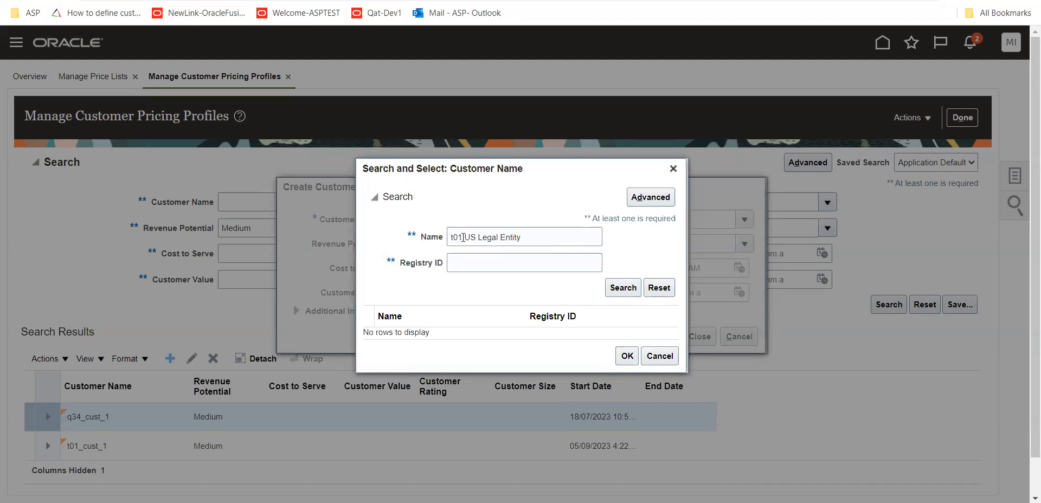
{"action": "left_click_drag", "start_coordinate": [464, 238], "coordinate": [546, 237]}
{"action": "key", "text": "BackSpace"}
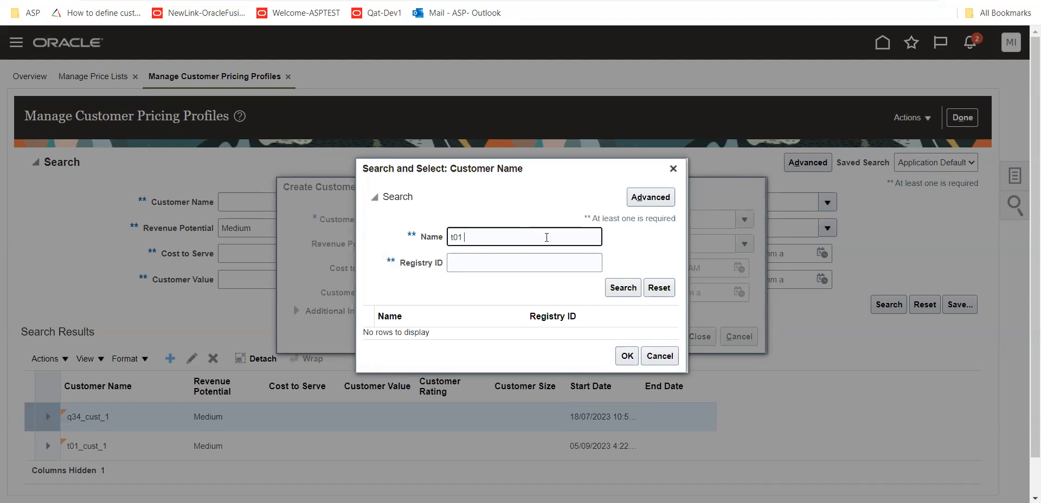
{"action": "left_click", "coordinate": [624, 288]}
{"action": "left_click", "coordinate": [459, 313]}
{"action": "left_click", "coordinate": [623, 386]}
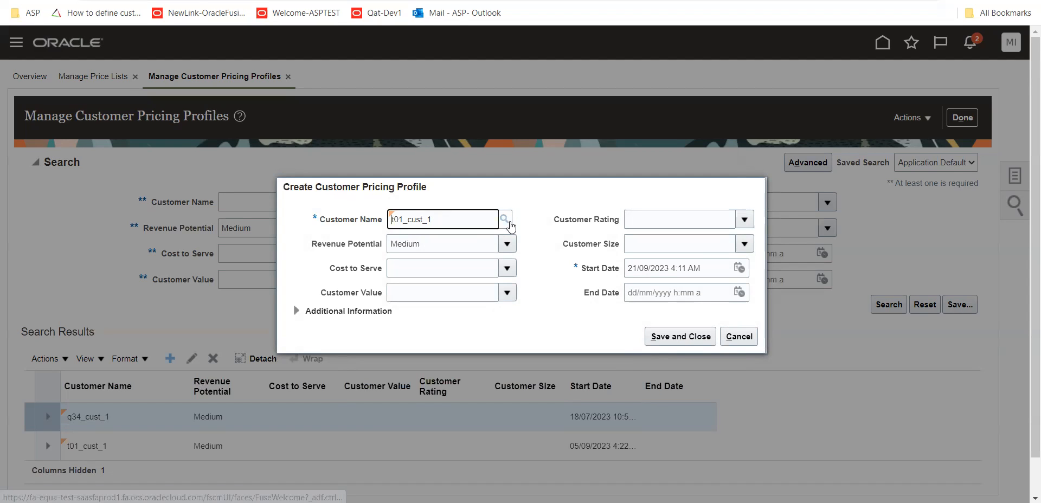
Reopen the customer lookup and run an advanced search for names that do not contain DD
{"action": "left_click", "coordinate": [509, 222]}
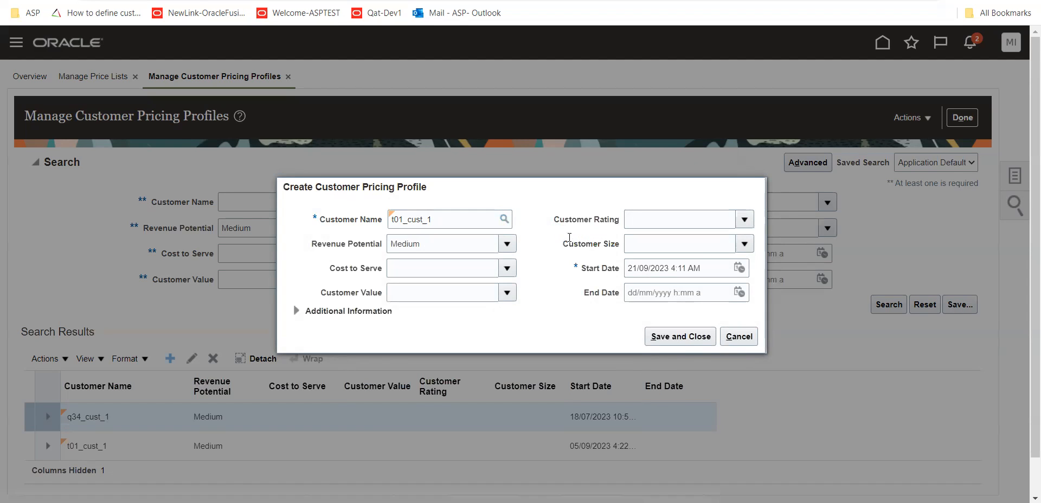
{"action": "left_click", "coordinate": [664, 205]}
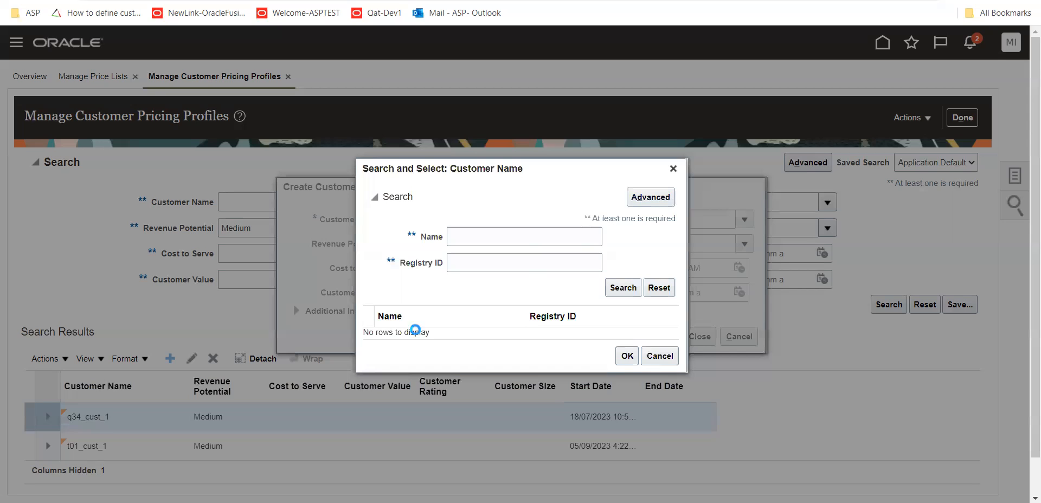
{"action": "left_click", "coordinate": [523, 238]}
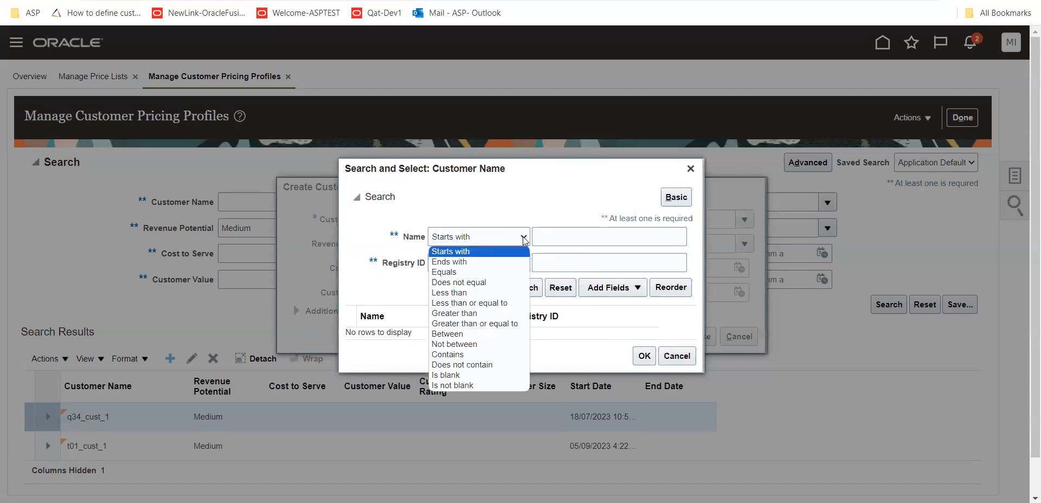
{"action": "left_click", "coordinate": [461, 364]}
{"action": "left_click", "coordinate": [621, 240]}
{"action": "type", "text": "DD"}
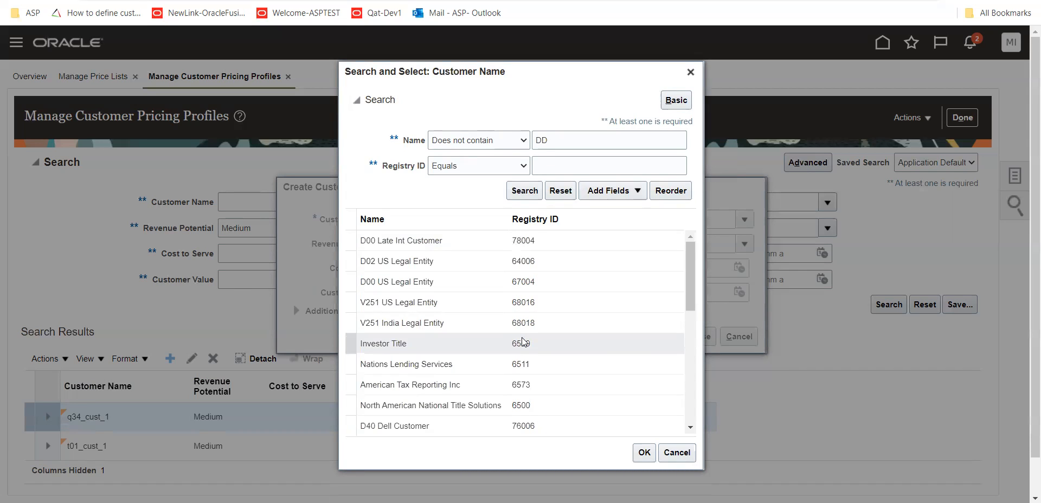
Search for customer names starting with T01, select t01_cust_1 again and try to save the profile
{"action": "left_click", "coordinate": [518, 142]}
{"action": "left_click", "coordinate": [515, 155]}
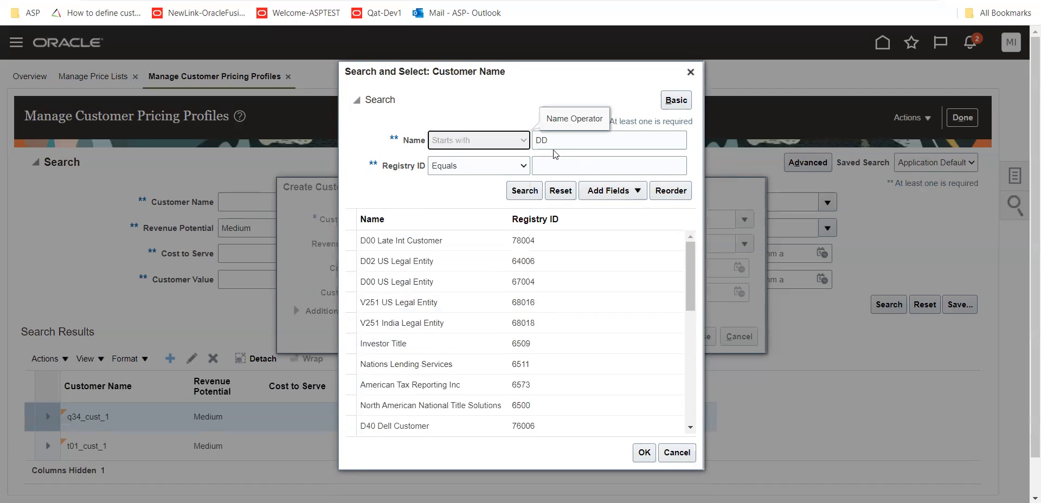
{"action": "key", "text": "Tab"}
{"action": "type", "text": "T01"}
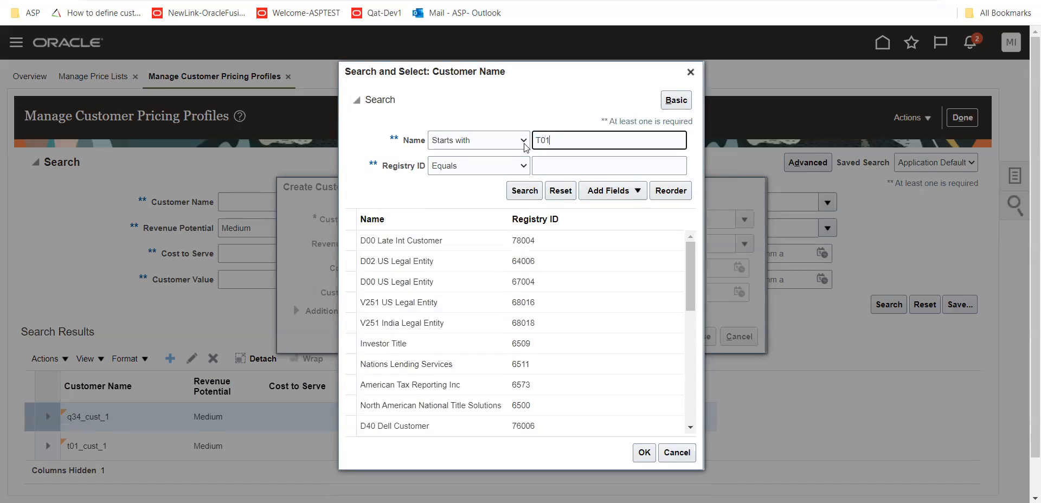
{"action": "left_click", "coordinate": [525, 191]}
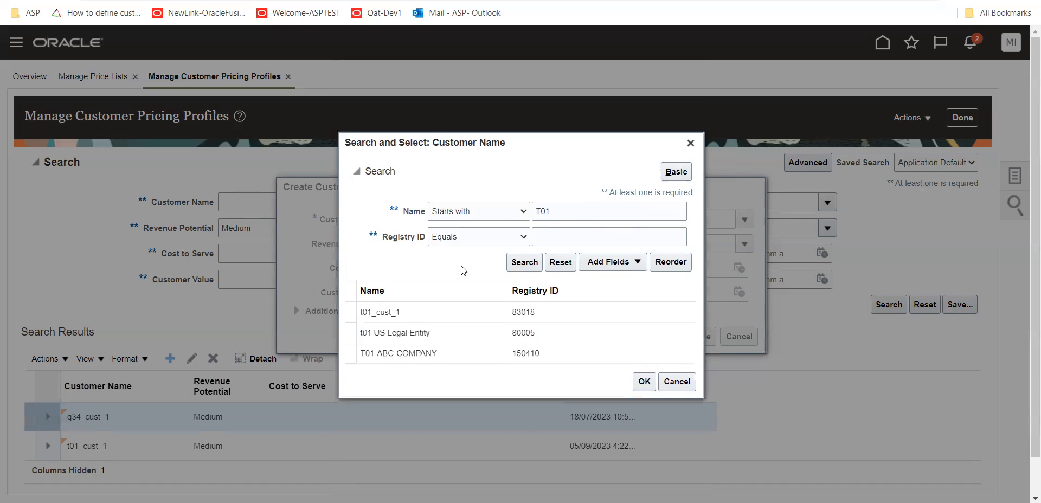
{"action": "left_click", "coordinate": [420, 312]}
{"action": "left_click", "coordinate": [648, 388]}
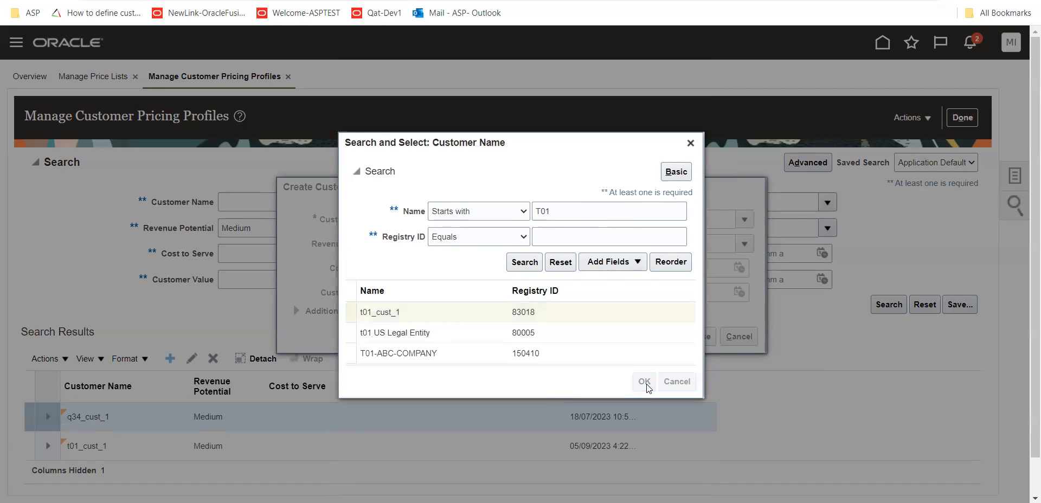
{"action": "left_click", "coordinate": [665, 340]}
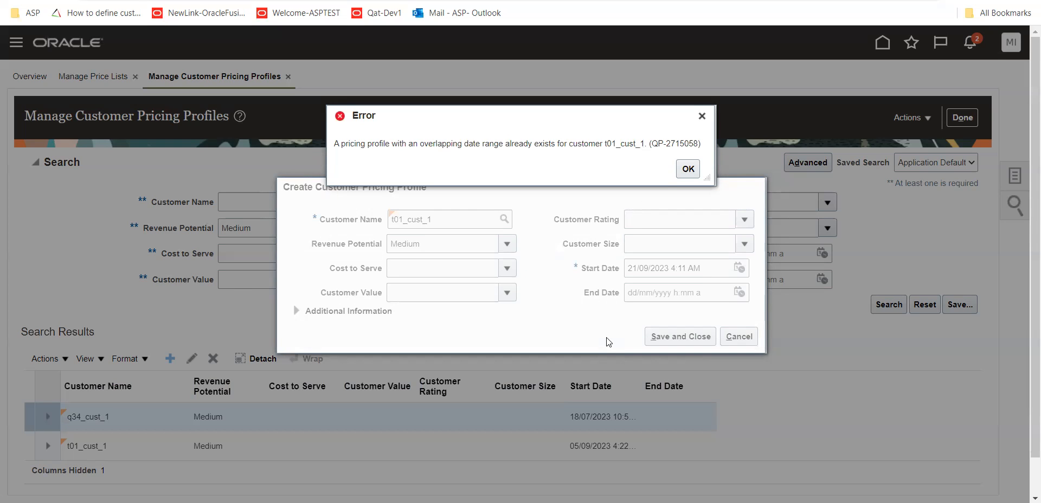
{"action": "left_click", "coordinate": [687, 169]}
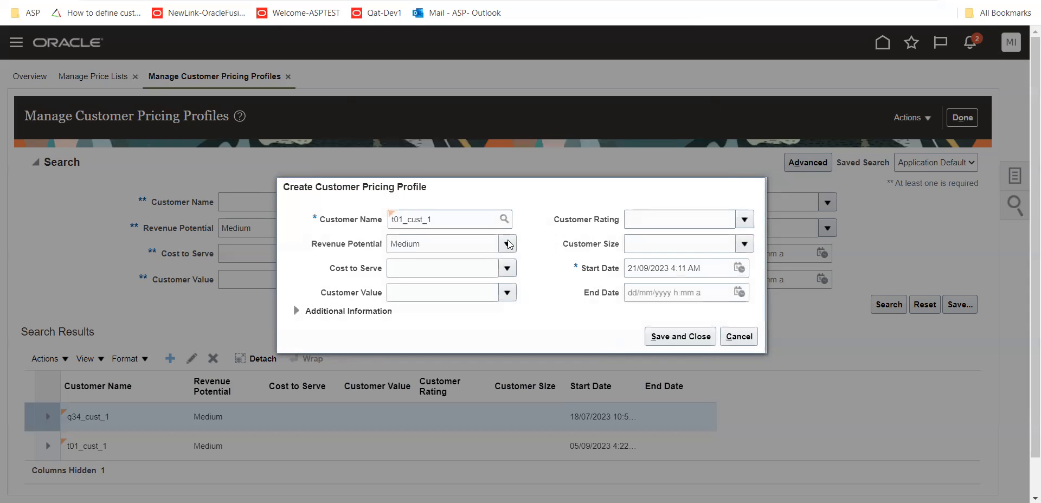
Replace the profile's customer with the first k01_cust_1, searching names starting with K01, then save and close the profile
{"action": "left_click", "coordinate": [378, 224]}
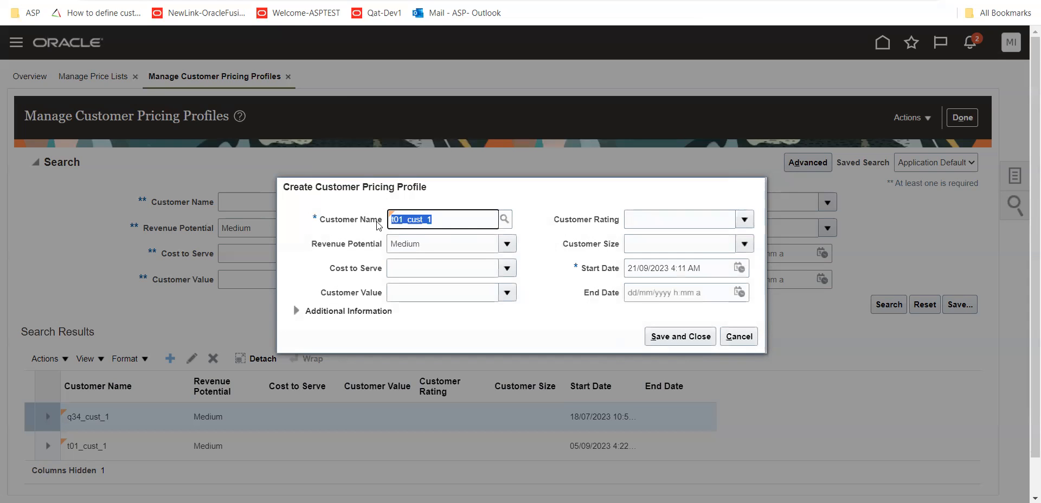
{"action": "key", "text": "BackSpace"}
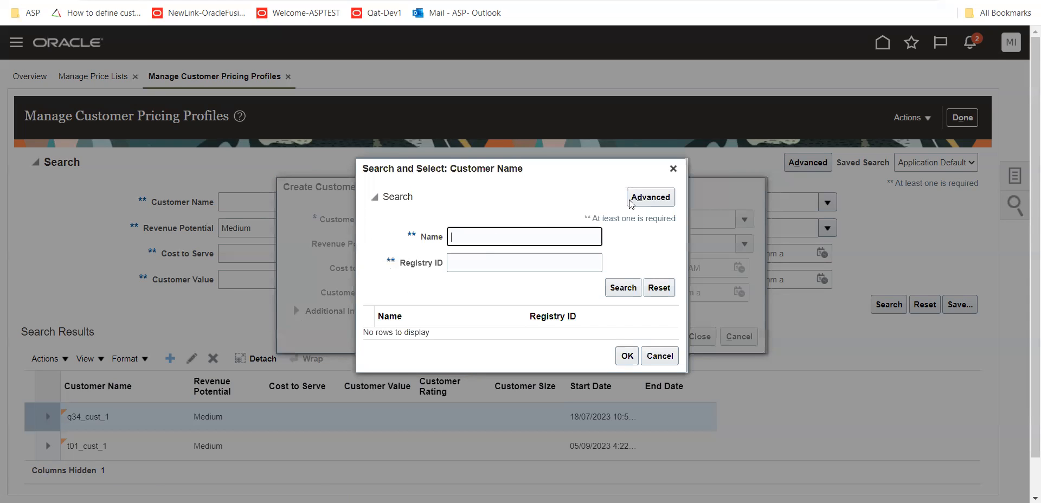
{"action": "left_click", "coordinate": [631, 204]}
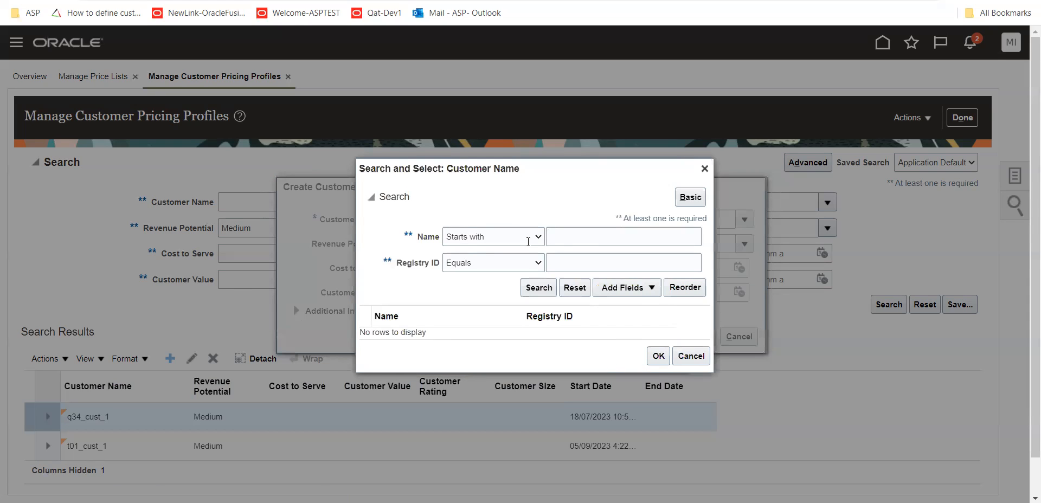
{"action": "left_click", "coordinate": [690, 197]}
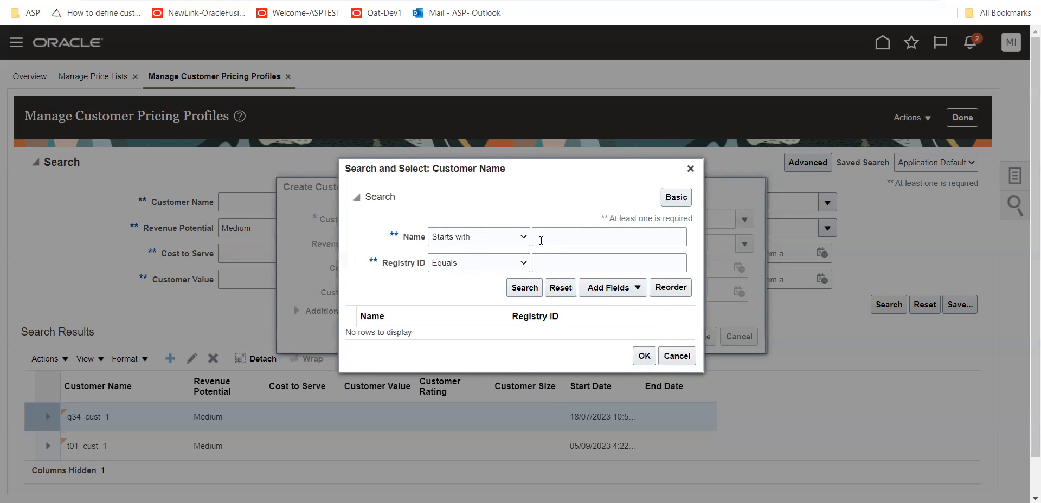
{"action": "left_click", "coordinate": [542, 240]}
{"action": "type", "text": "K01"}
{"action": "left_click", "coordinate": [524, 289]}
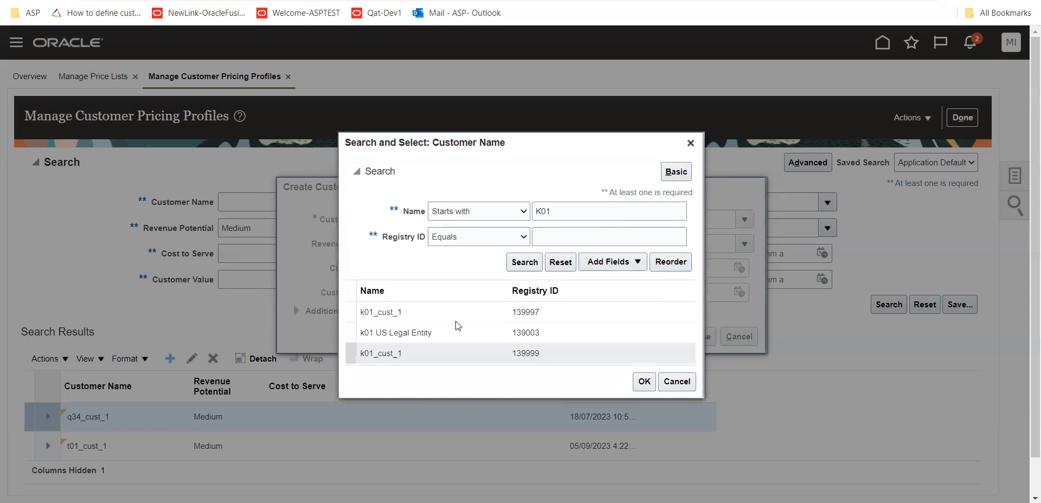
{"action": "left_click", "coordinate": [458, 314]}
{"action": "left_click", "coordinate": [644, 382]}
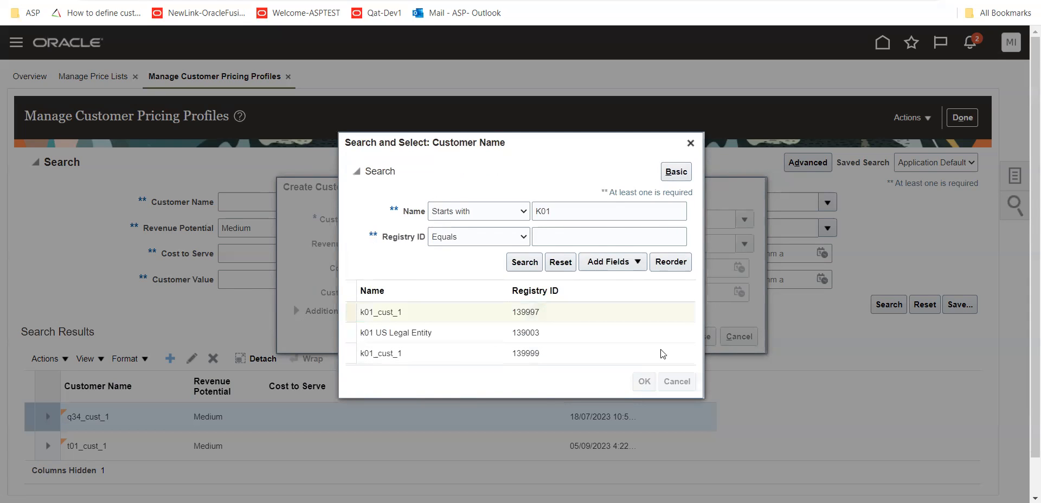
{"action": "left_click", "coordinate": [672, 337]}
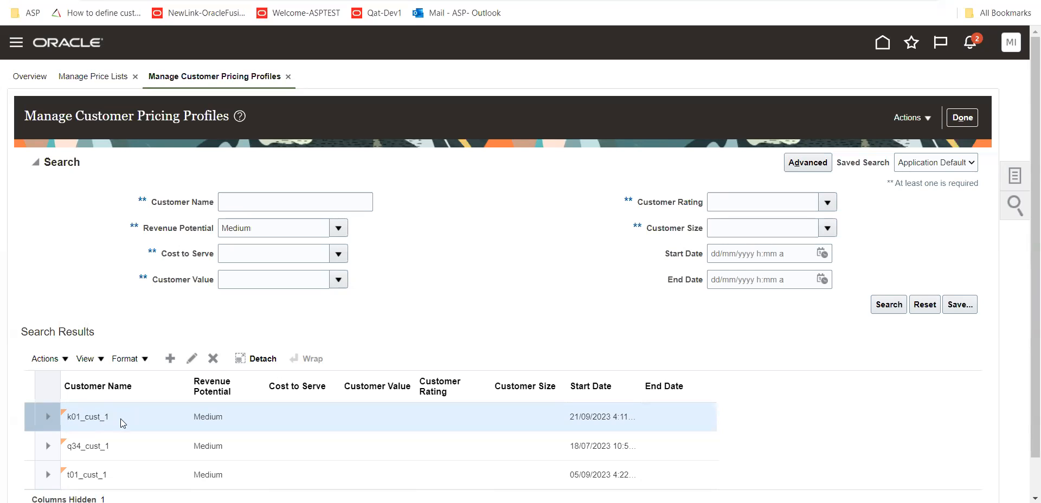
{"action": "double_click", "coordinate": [97, 418]}
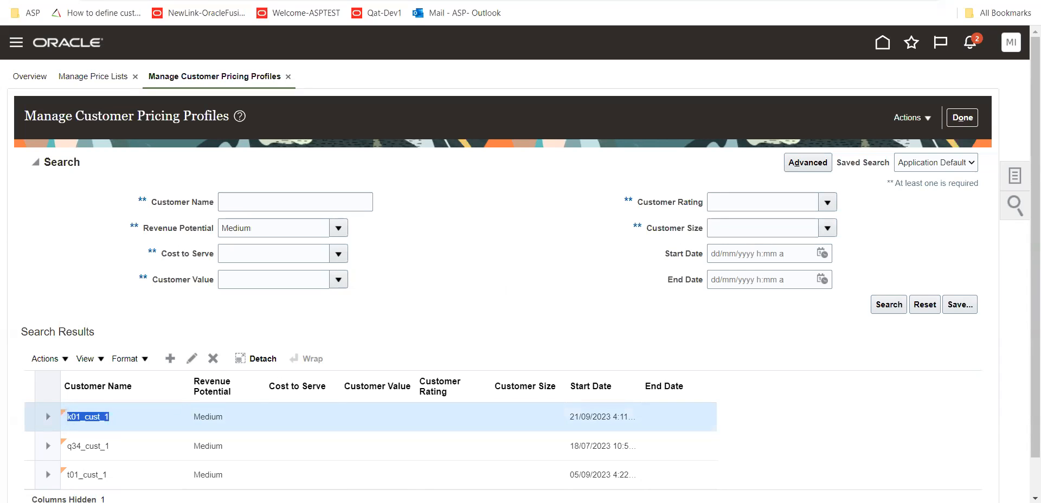
Open the Receivables Billing work area in a new browser tab and go to Manage Customers
{"action": "key", "text": "ctrl+t"}
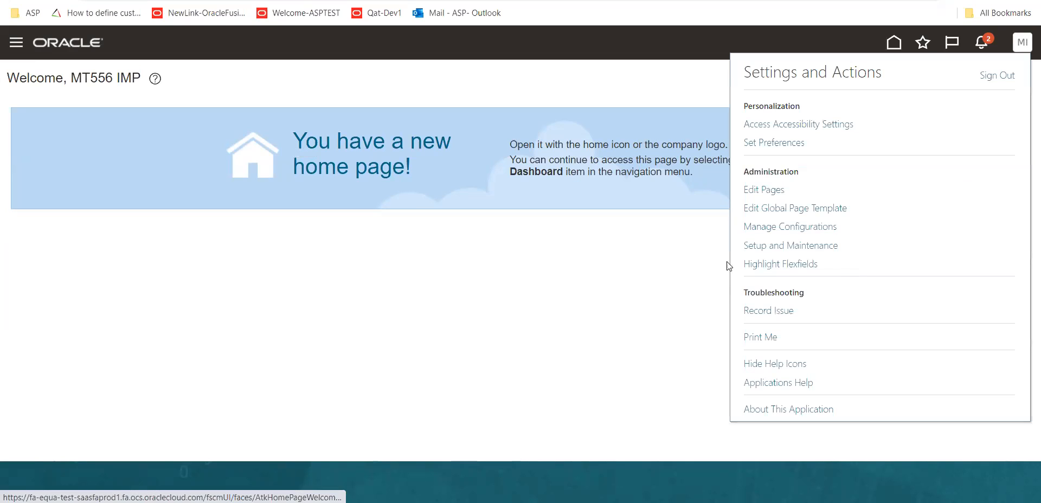
{"action": "left_click", "coordinate": [892, 43]}
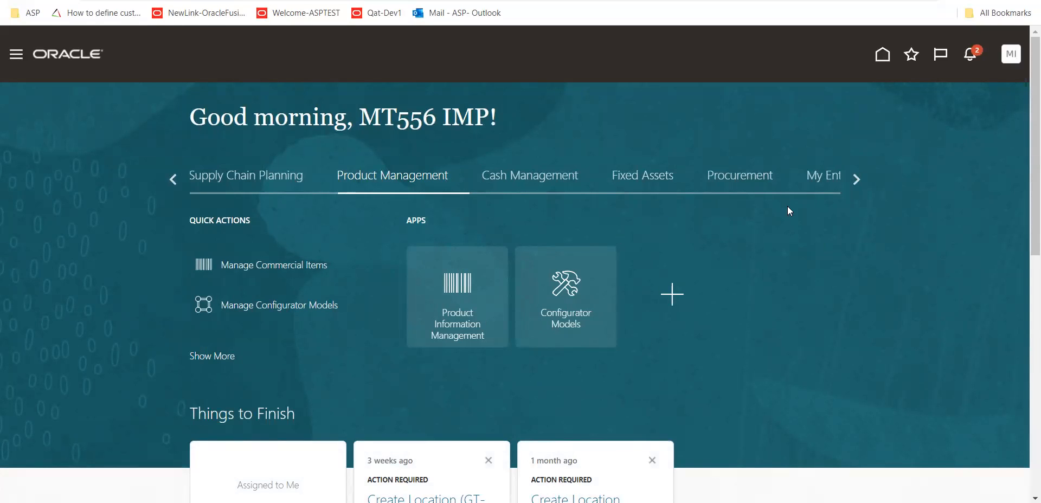
{"action": "left_click", "coordinate": [169, 181]}
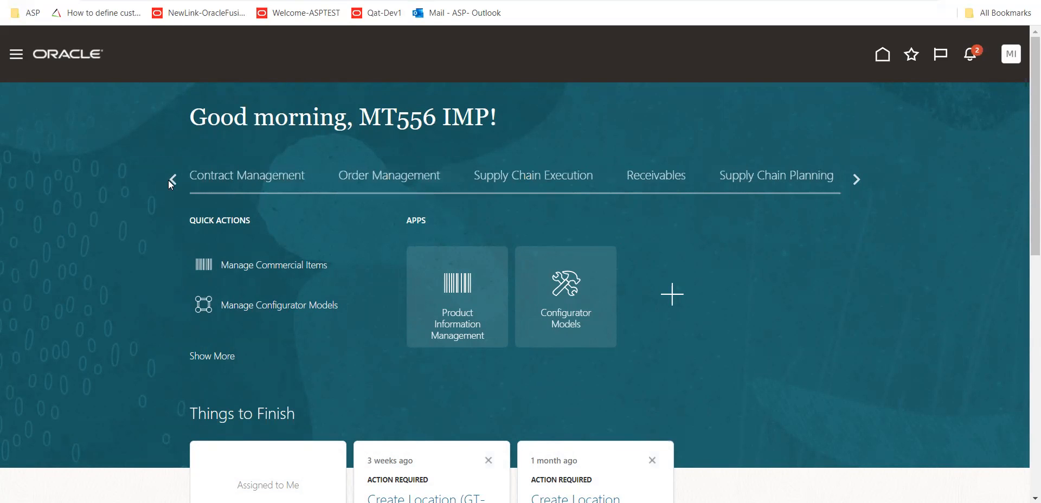
{"action": "left_click", "coordinate": [169, 181]}
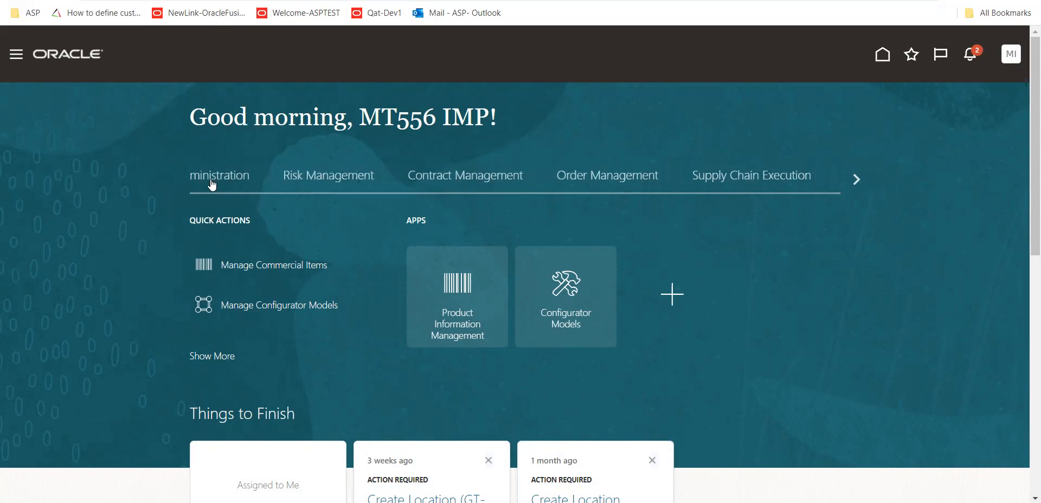
{"action": "left_click", "coordinate": [857, 181]}
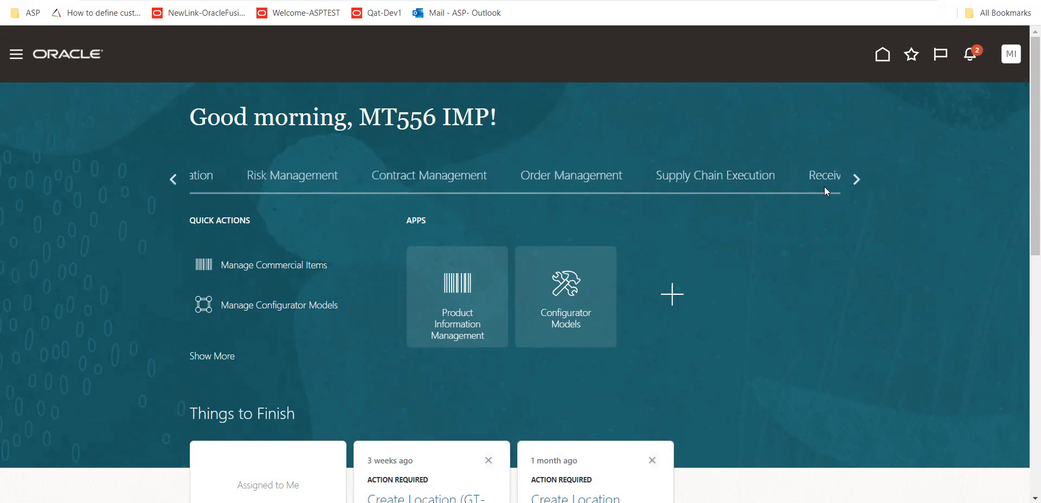
{"action": "left_click", "coordinate": [655, 176]}
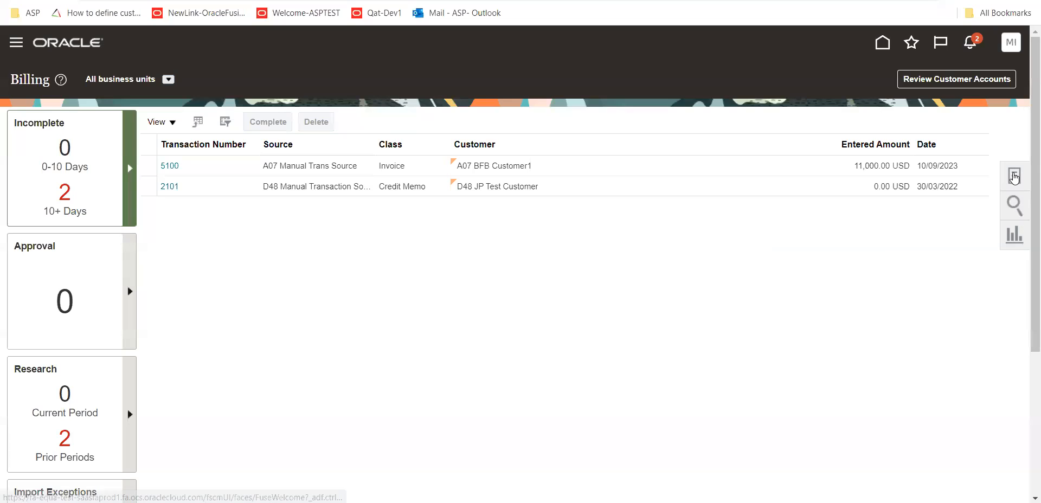
{"action": "left_click", "coordinate": [1014, 175]}
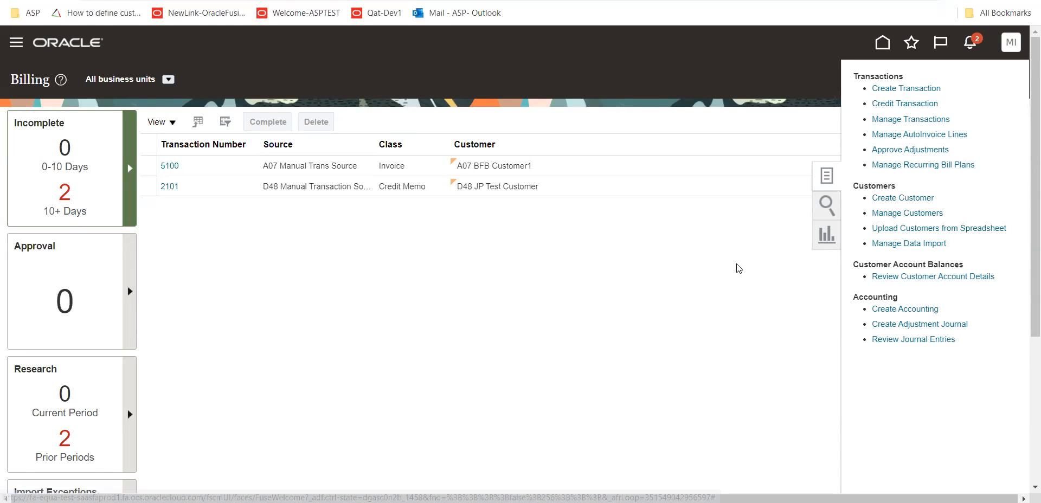
{"action": "left_click", "coordinate": [919, 213]}
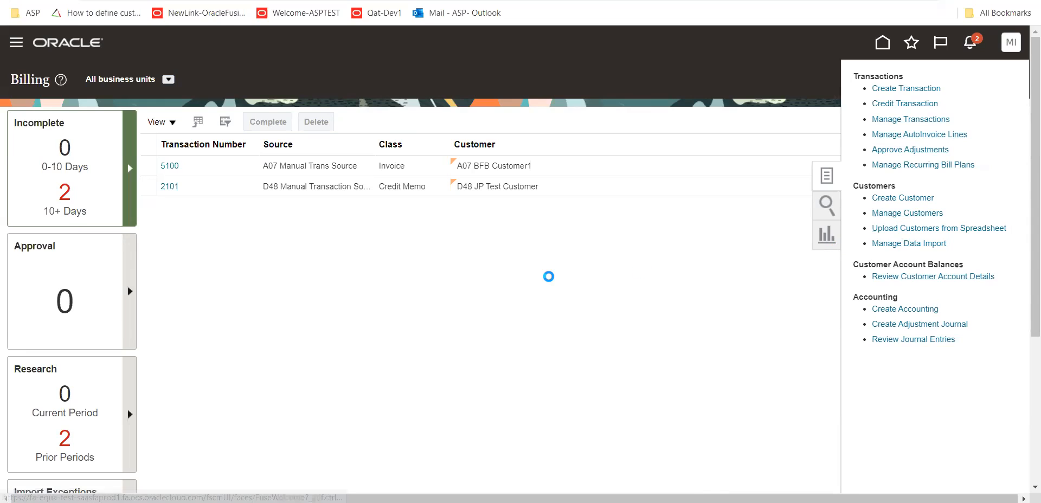
Search the customers for organization name k01_cust_1 and bring the resulting accounts and sites into view
{"action": "left_click", "coordinate": [264, 217]}
{"action": "type", "text": "k01_cust_1"}
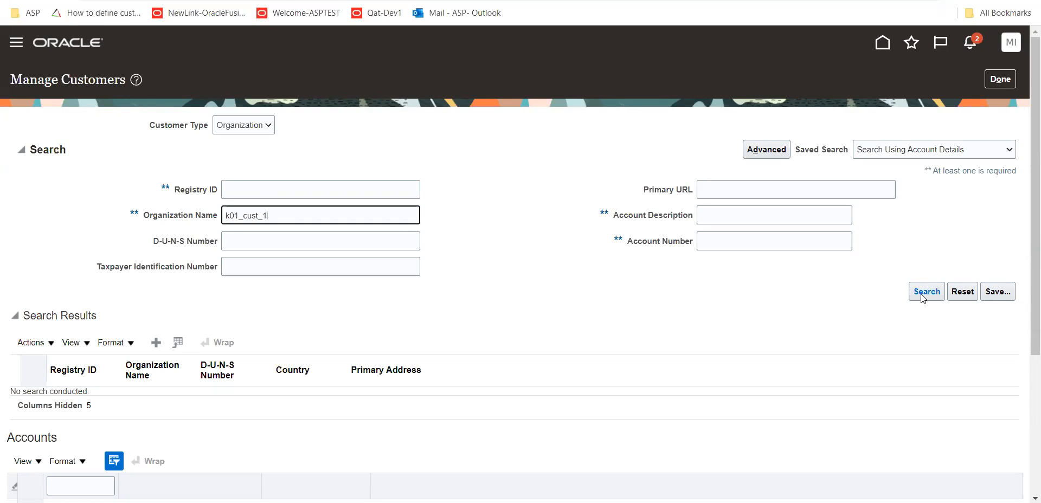
{"action": "left_click", "coordinate": [926, 292]}
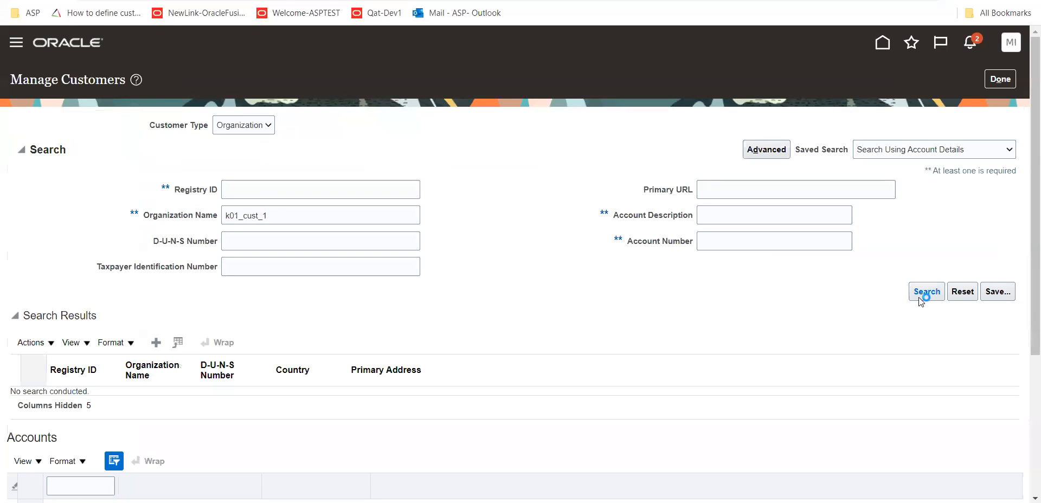
{"action": "scroll", "coordinate": [711, 274], "scroll_direction": "down", "scroll_amount": 1}
{"action": "scroll", "coordinate": [661, 261], "scroll_direction": "down", "scroll_amount": 2}
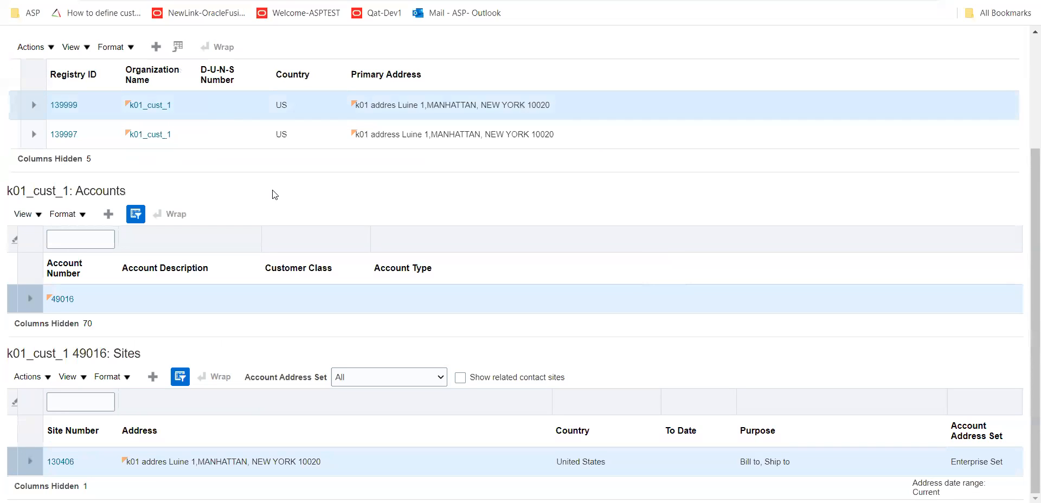
Compare the accounts and sites of both k01_cust_1 records, and highlight the first record's account address set
{"action": "left_click", "coordinate": [222, 142]}
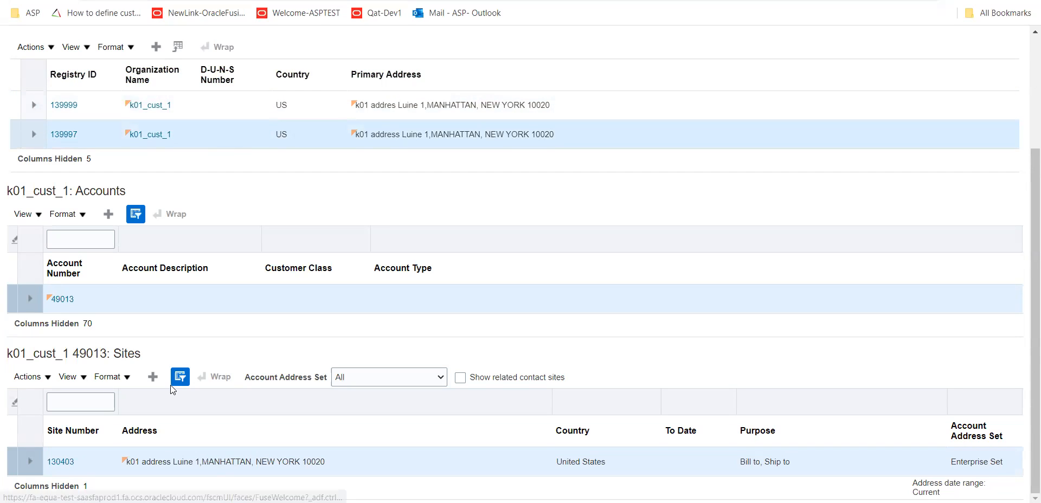
{"action": "left_click", "coordinate": [211, 114]}
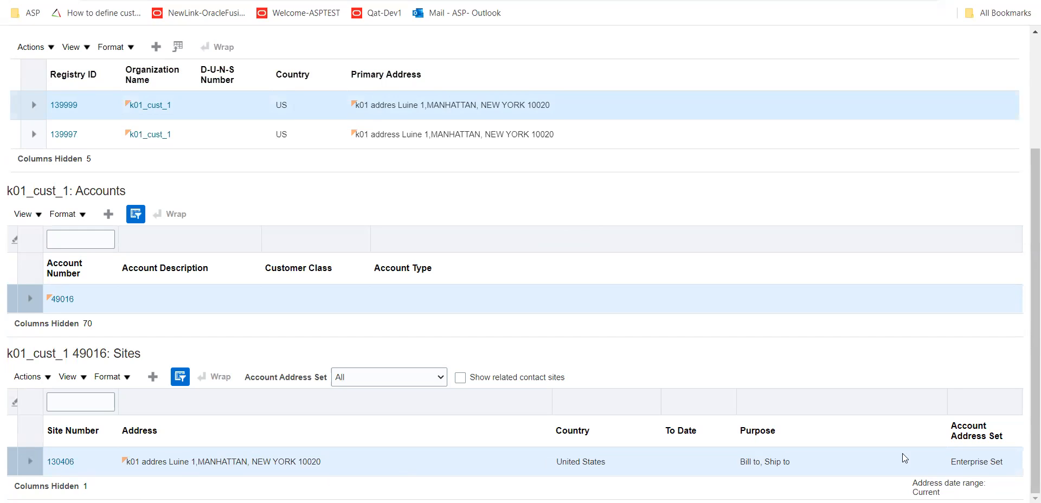
{"action": "left_click_drag", "start_coordinate": [952, 462], "coordinate": [1007, 463]}
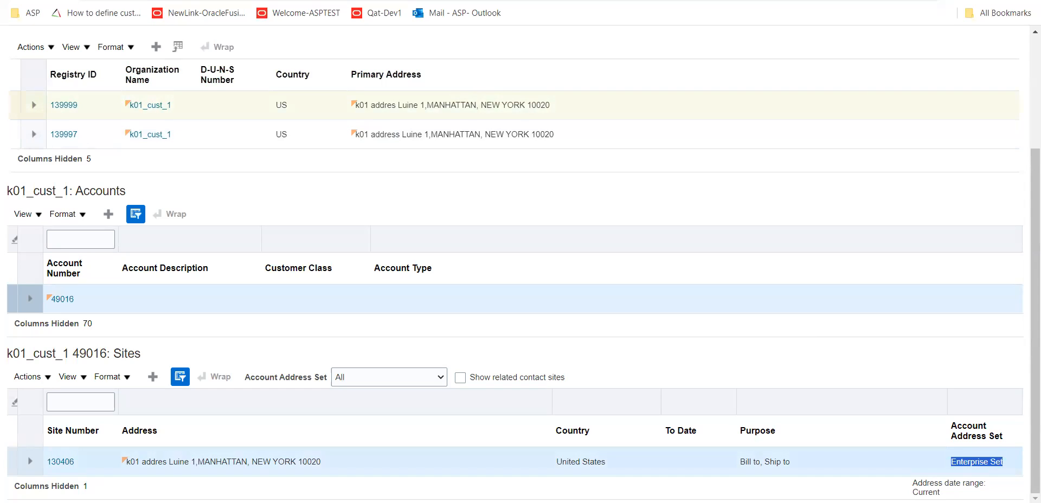
Open Setup and Maintenance in another browser tab and switch the setup offering to Procurement
{"action": "key", "text": "ctrl+t"}
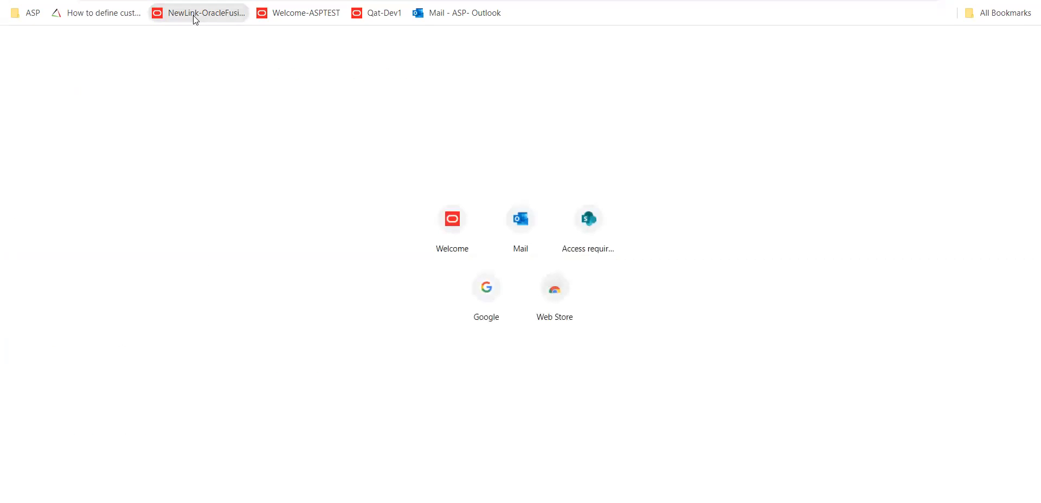
{"action": "left_click", "coordinate": [193, 15]}
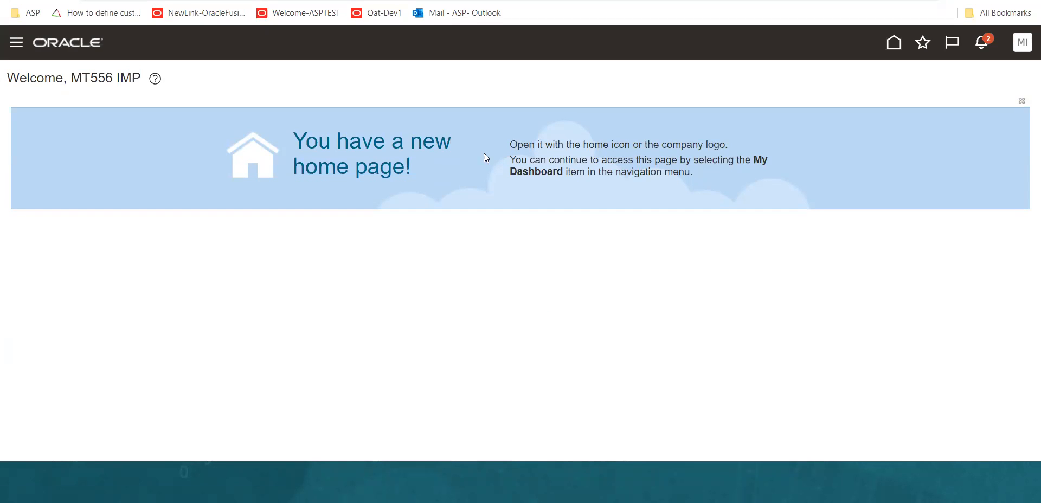
{"action": "left_click", "coordinate": [1024, 45]}
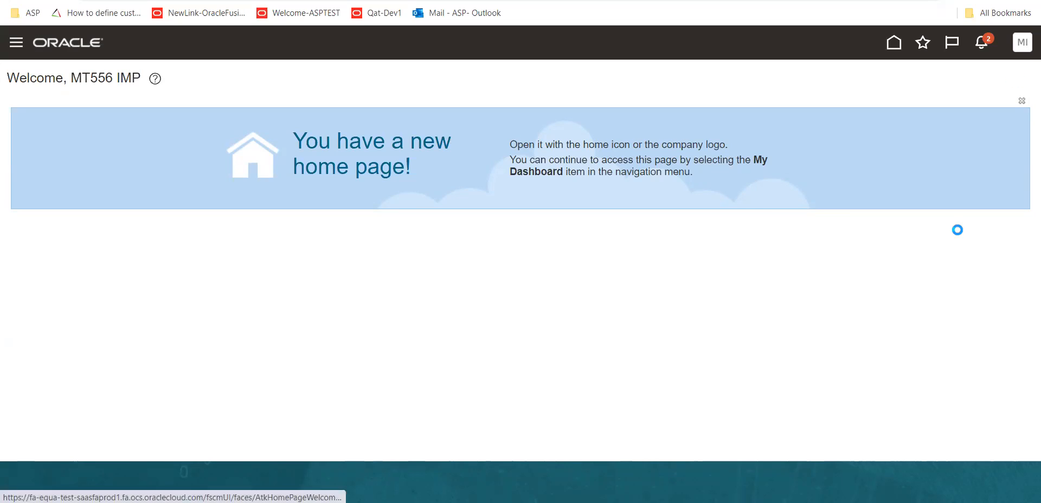
{"action": "left_click", "coordinate": [813, 246]}
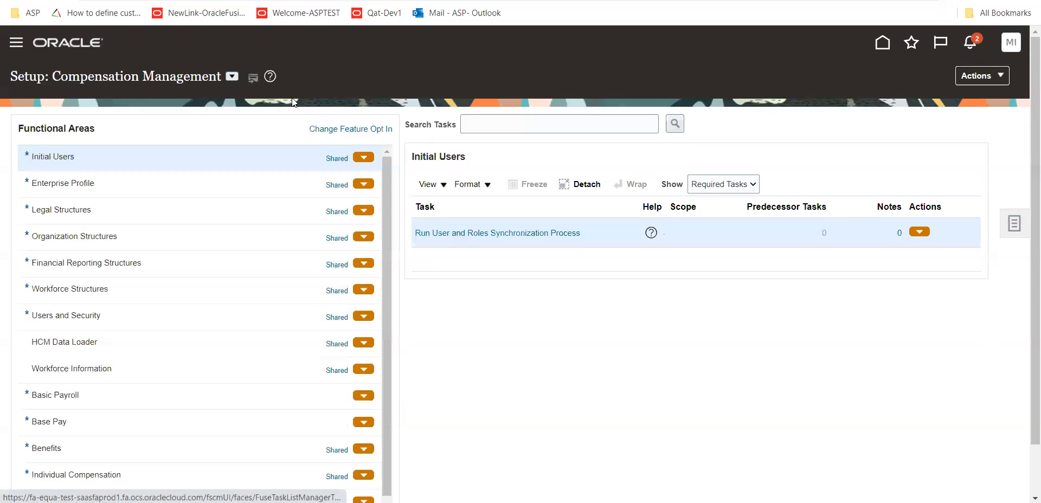
{"action": "left_click", "coordinate": [232, 76]}
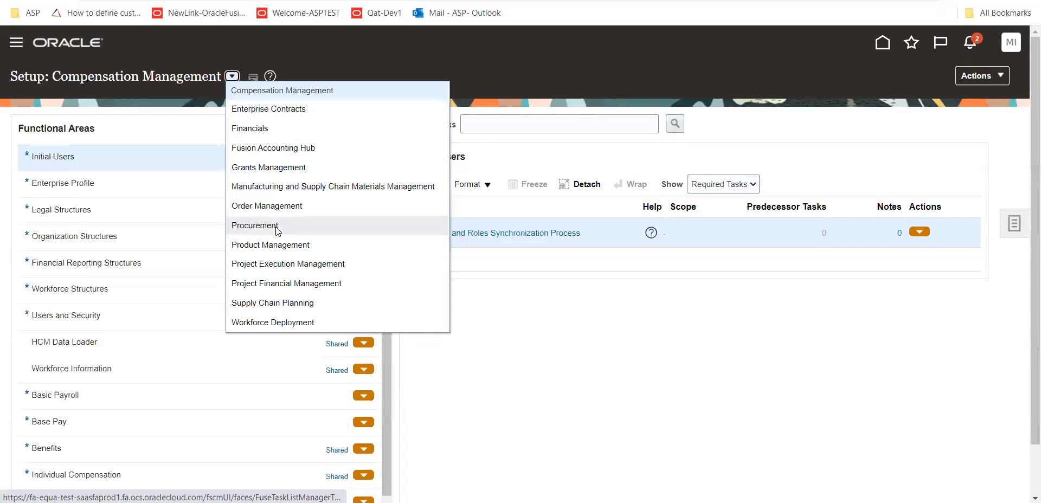
{"action": "left_click", "coordinate": [254, 225]}
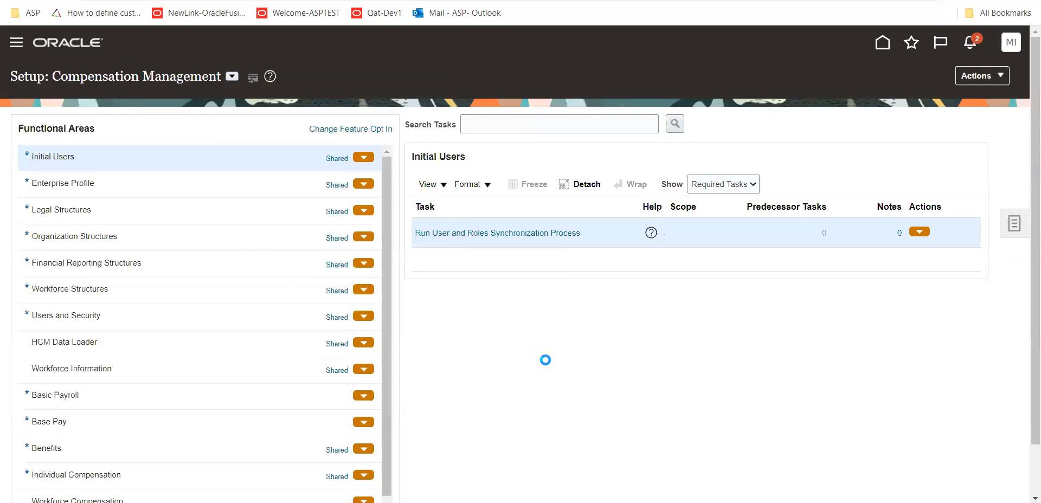
Show all Organization Structures tasks, review the business unit set assignments for t01 US Business Units, and leave without saving
{"action": "left_click", "coordinate": [119, 262]}
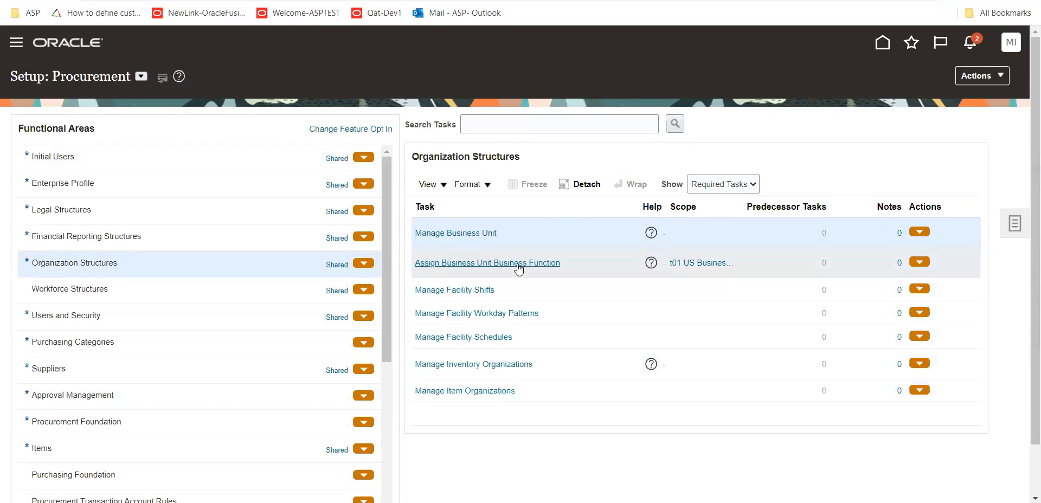
{"action": "left_click", "coordinate": [721, 184]}
{"action": "left_click", "coordinate": [709, 199]}
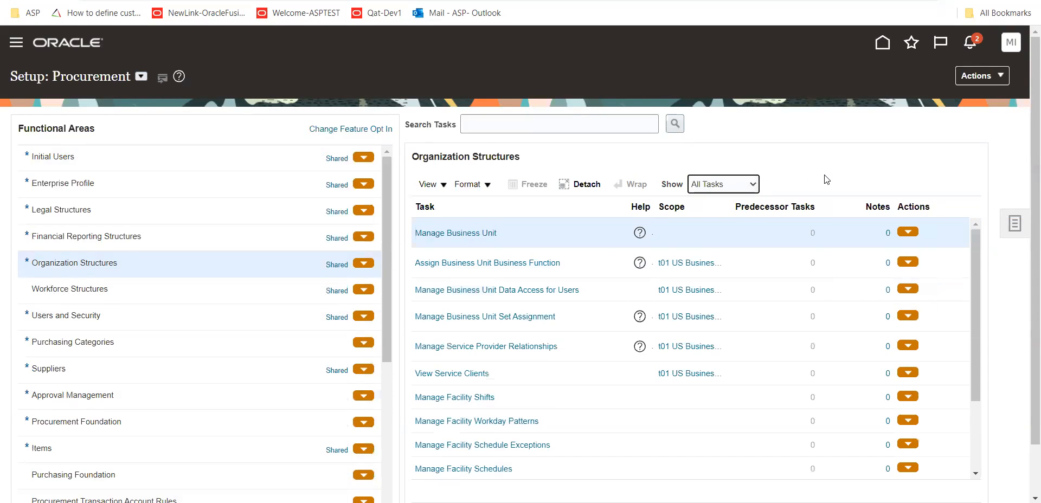
{"action": "left_click", "coordinate": [512, 320]}
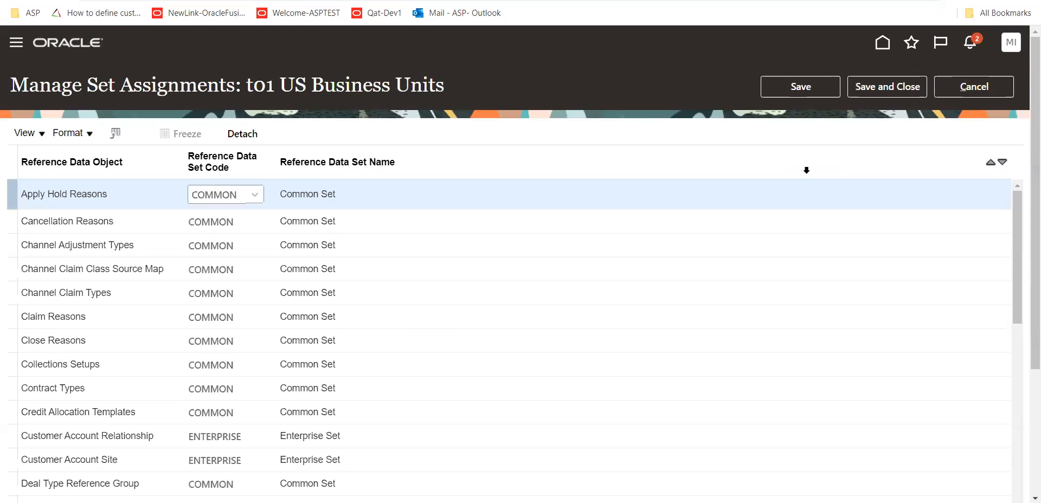
{"action": "left_click", "coordinate": [996, 87]}
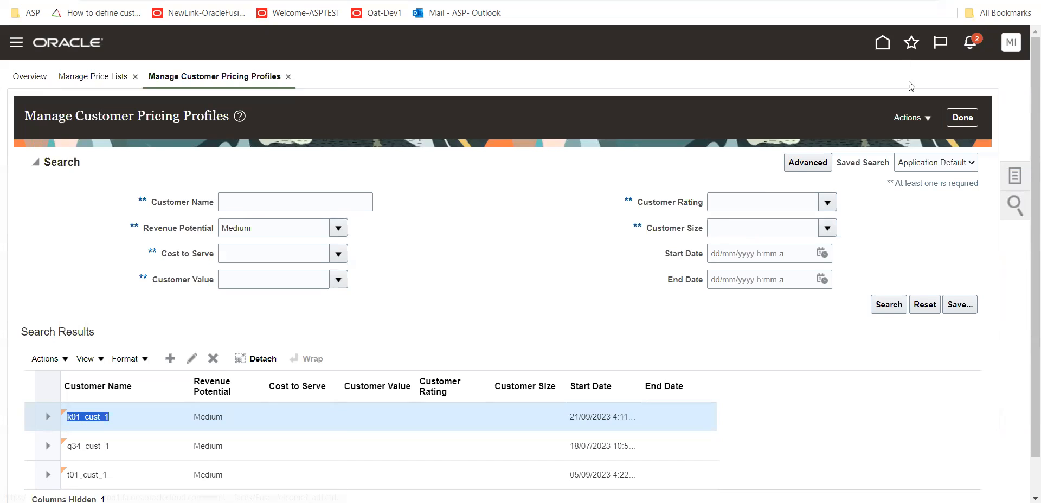
Return to Setup and Maintenance from the home page and look through the list of setup offerings
{"action": "left_click", "coordinate": [883, 45]}
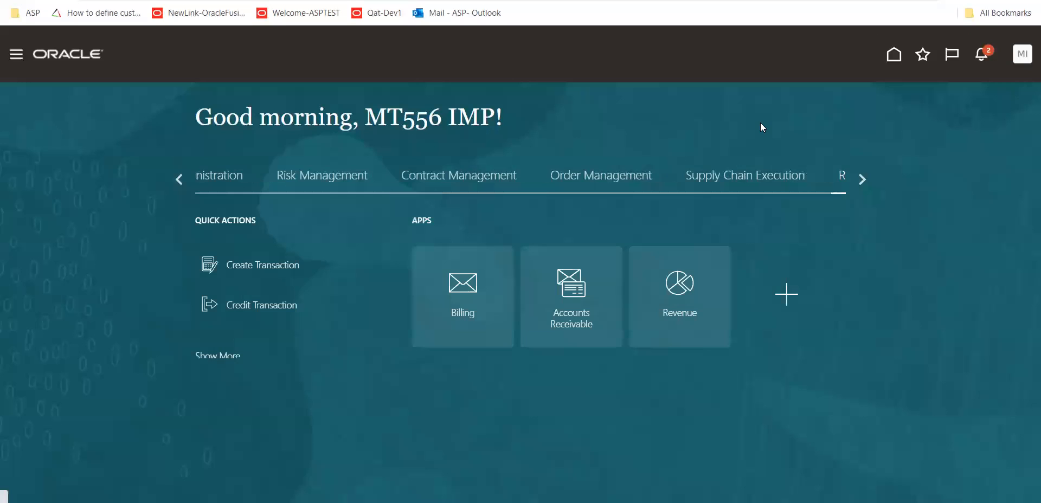
{"action": "left_click", "coordinate": [1012, 64]}
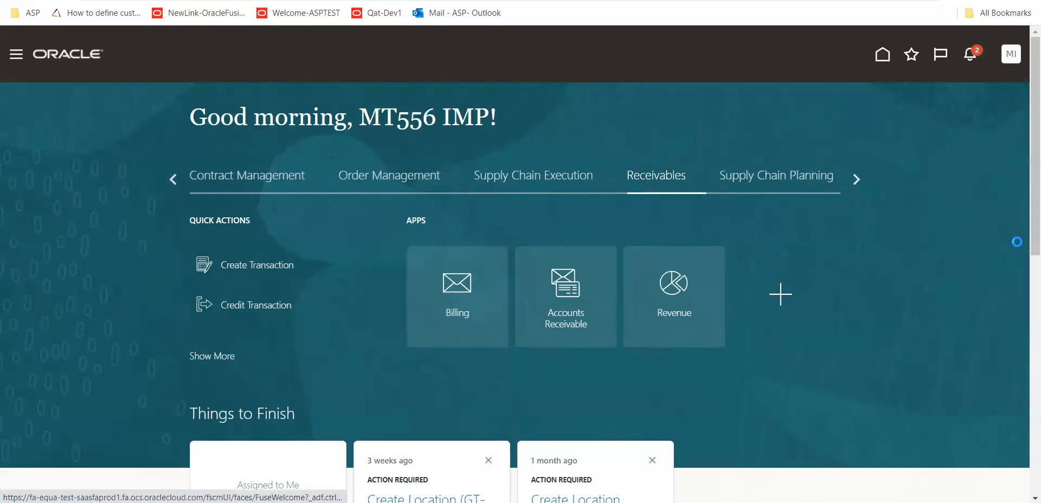
{"action": "left_click", "coordinate": [806, 258]}
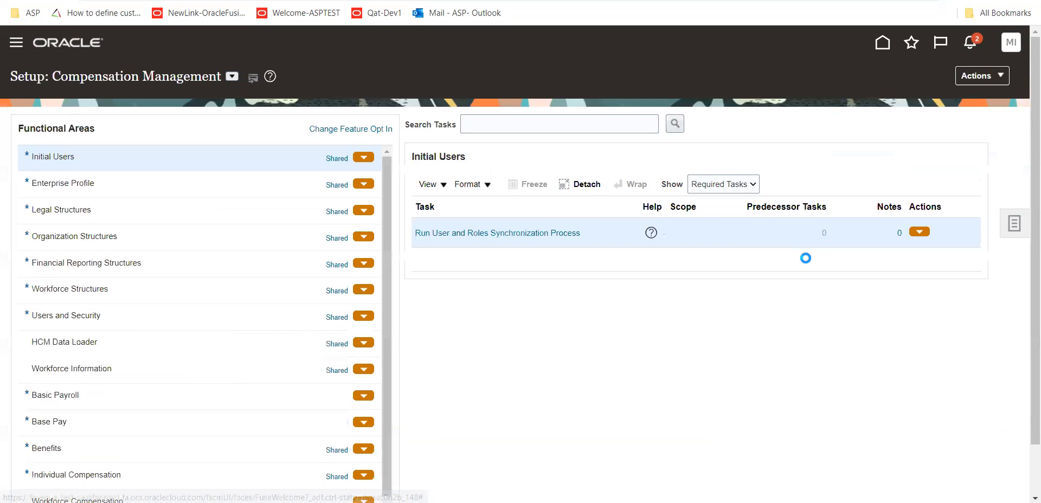
{"action": "left_click", "coordinate": [233, 78]}
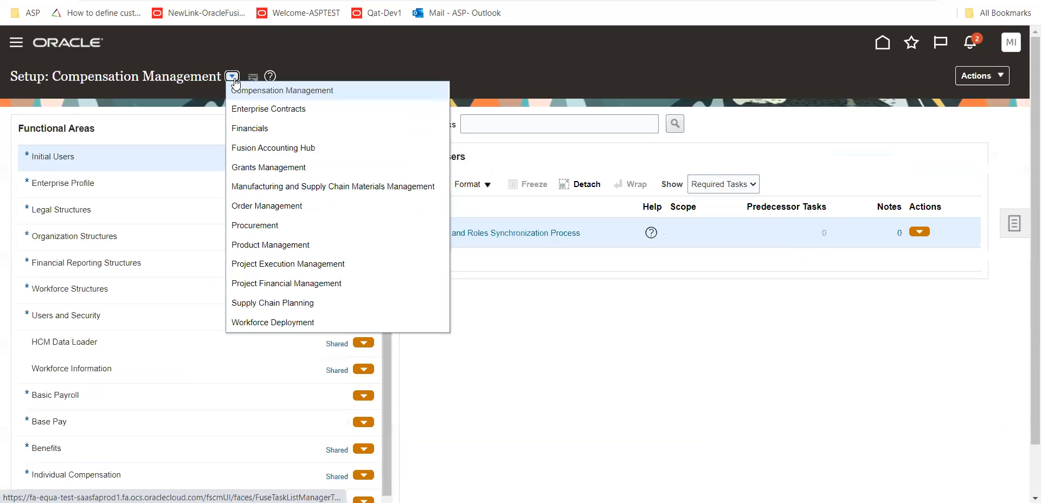
{"action": "left_click", "coordinate": [582, 386]}
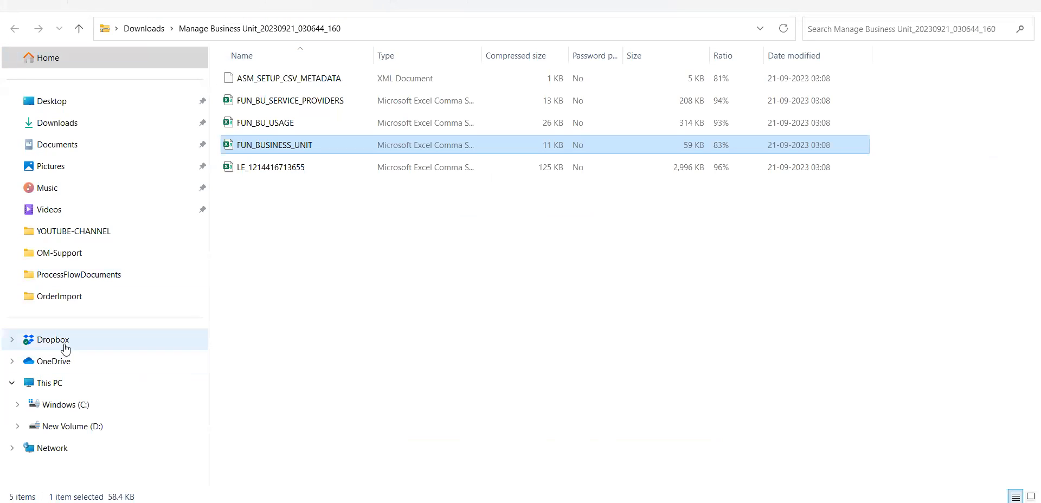
Switch to File Explorer and open the workbook Fusion OM Worksheet-Syllabus from Support\OM-Support on drive D
{"action": "left_click", "coordinate": [69, 297]}
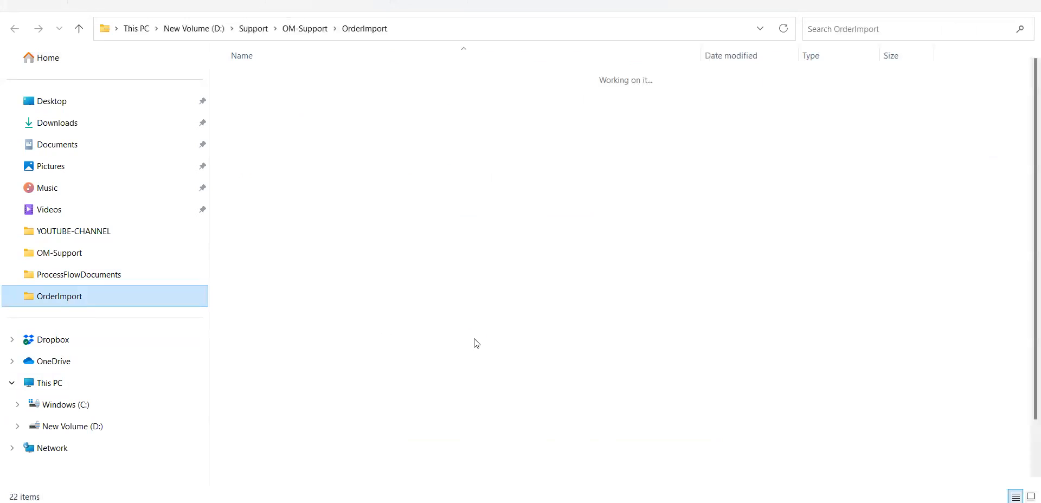
{"action": "left_click", "coordinate": [93, 427]}
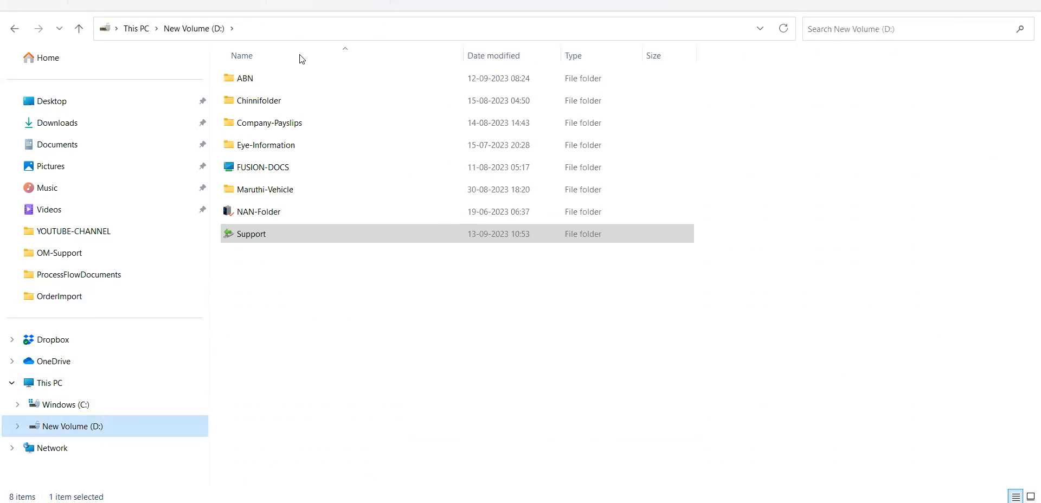
{"action": "double_click", "coordinate": [269, 233]}
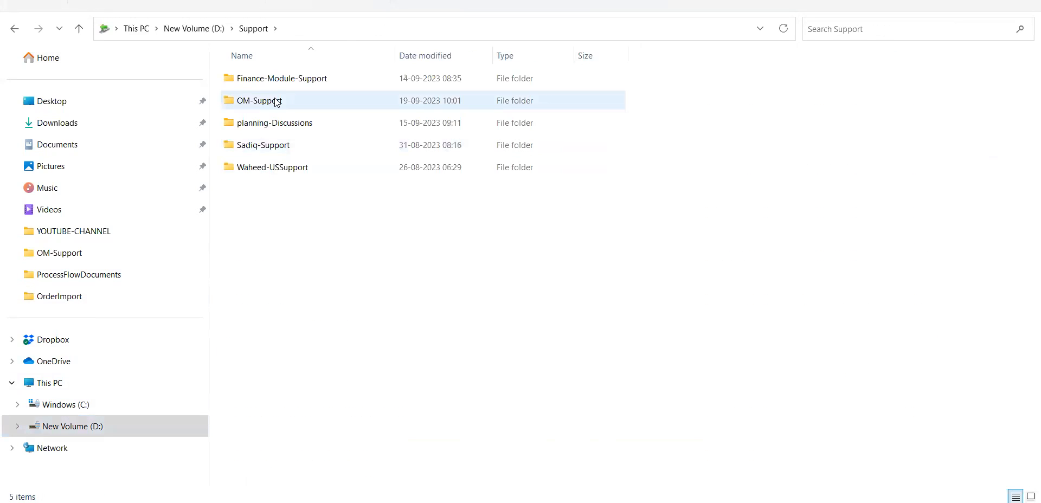
{"action": "double_click", "coordinate": [276, 101]}
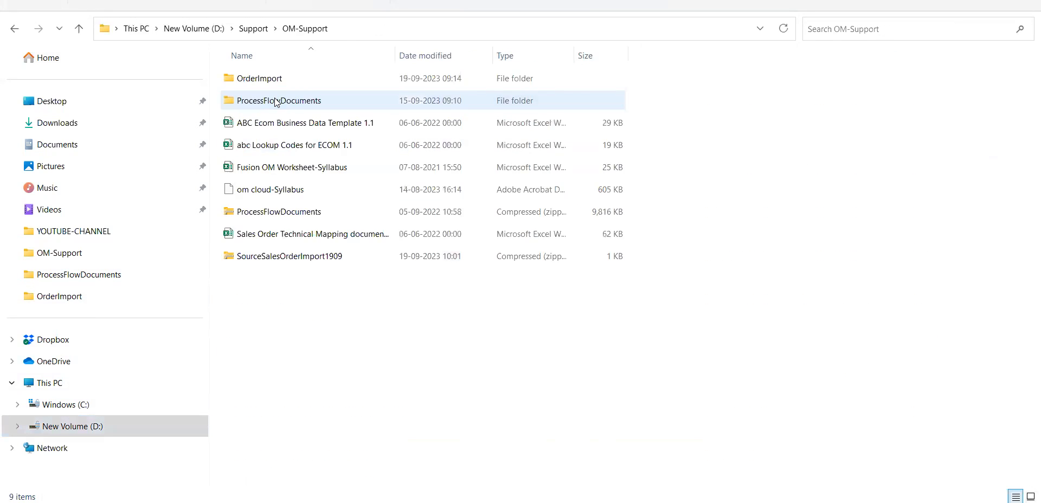
{"action": "double_click", "coordinate": [332, 169]}
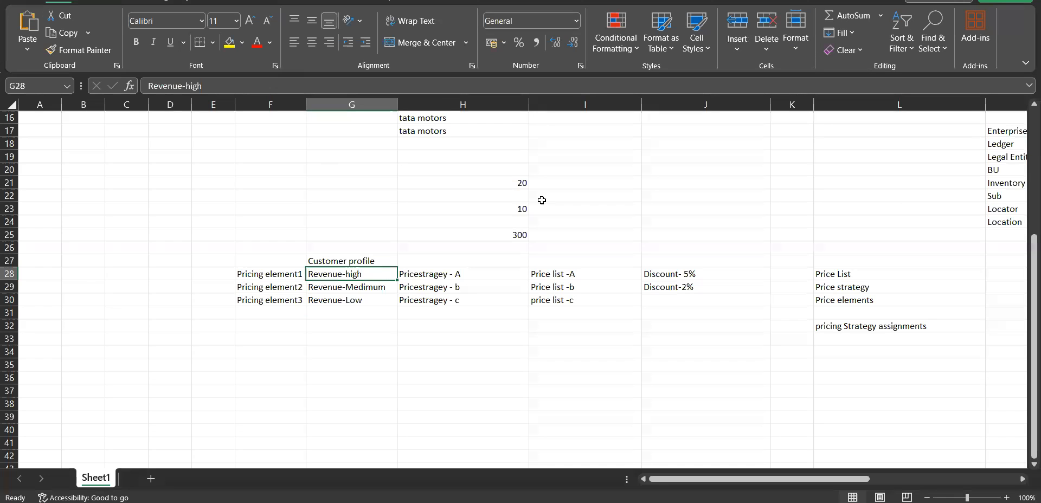
{"action": "left_click", "coordinate": [574, 194]}
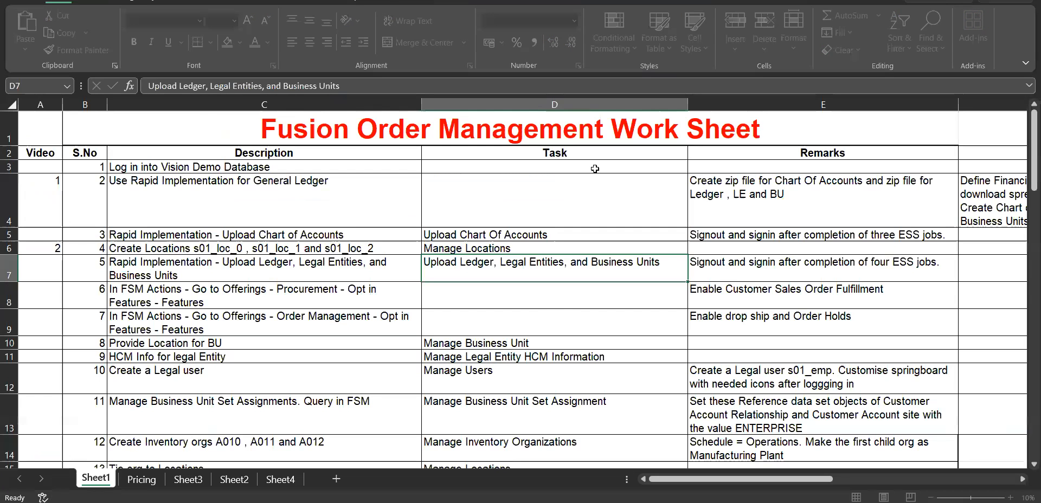
Find the pricing tasks in Sheet1 of the worksheet and copy the task name Manage Pricing Lookups from cell D36
{"action": "scroll", "coordinate": [432, 325], "scroll_direction": "down", "scroll_amount": 1}
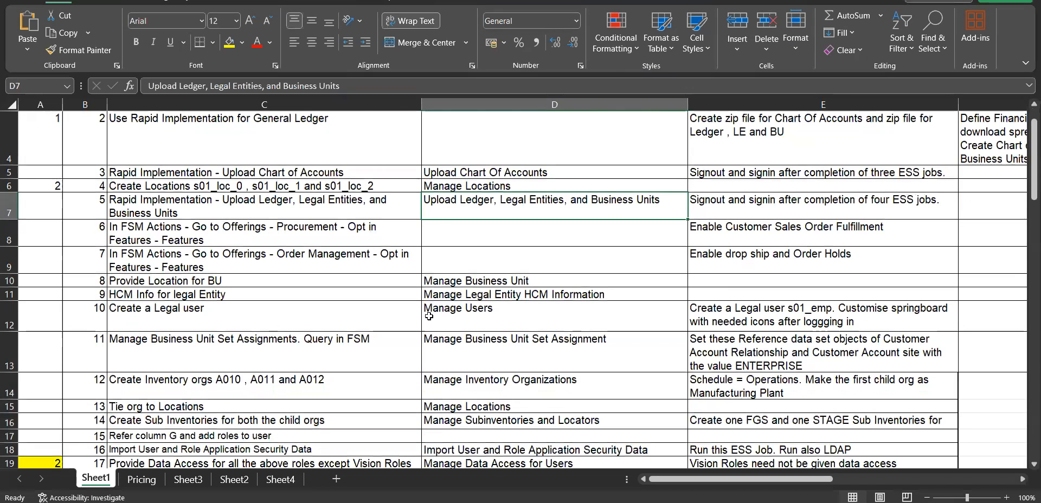
{"action": "scroll", "coordinate": [429, 316], "scroll_direction": "down", "scroll_amount": 4}
{"action": "scroll", "coordinate": [429, 316], "scroll_direction": "down", "scroll_amount": 4}
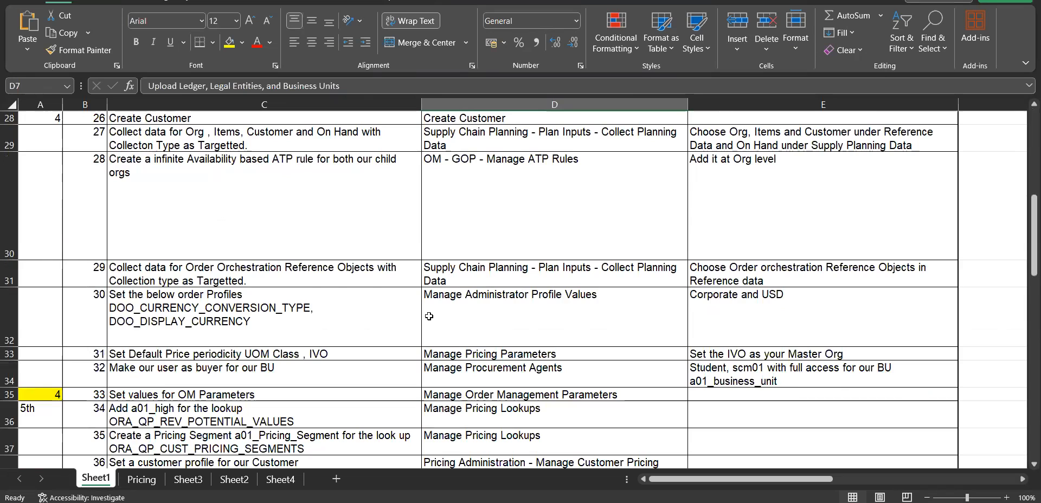
{"action": "scroll", "coordinate": [429, 316], "scroll_direction": "down", "scroll_amount": 1}
{"action": "left_click", "coordinate": [181, 315]}
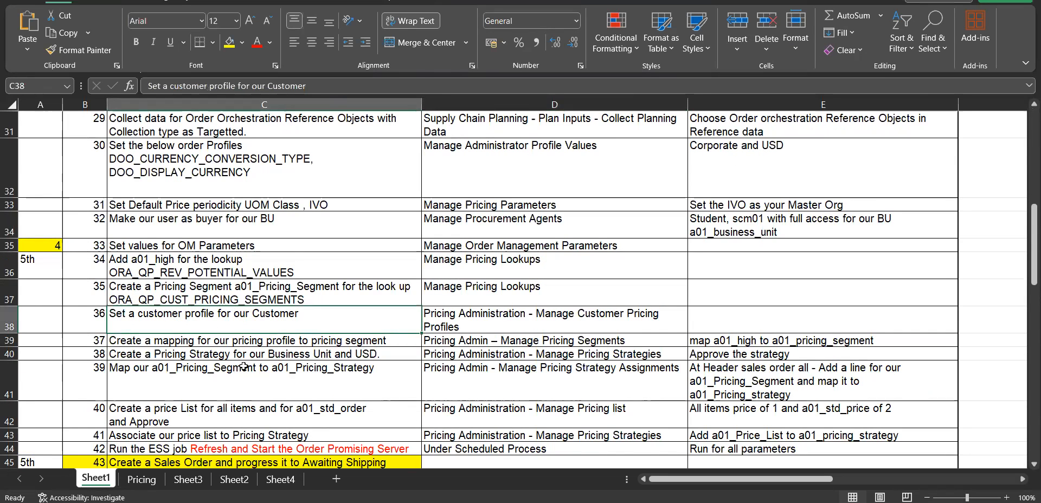
{"action": "scroll", "coordinate": [250, 365], "scroll_direction": "down", "scroll_amount": 1}
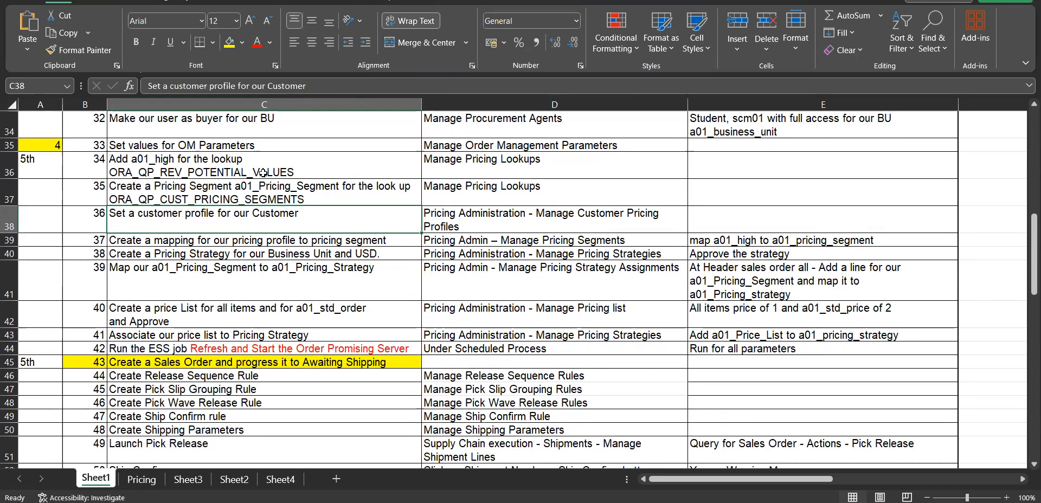
{"action": "left_click", "coordinate": [301, 172]}
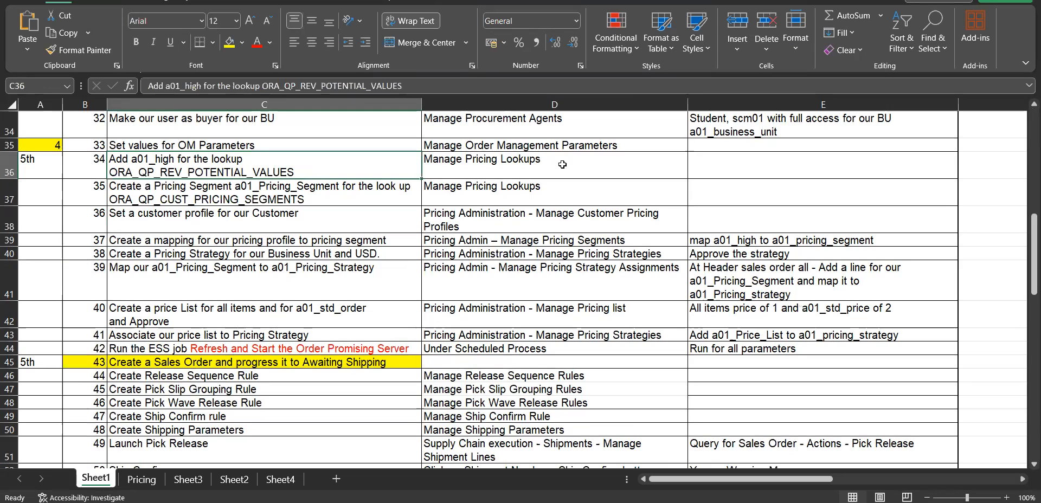
{"action": "left_click", "coordinate": [496, 166]}
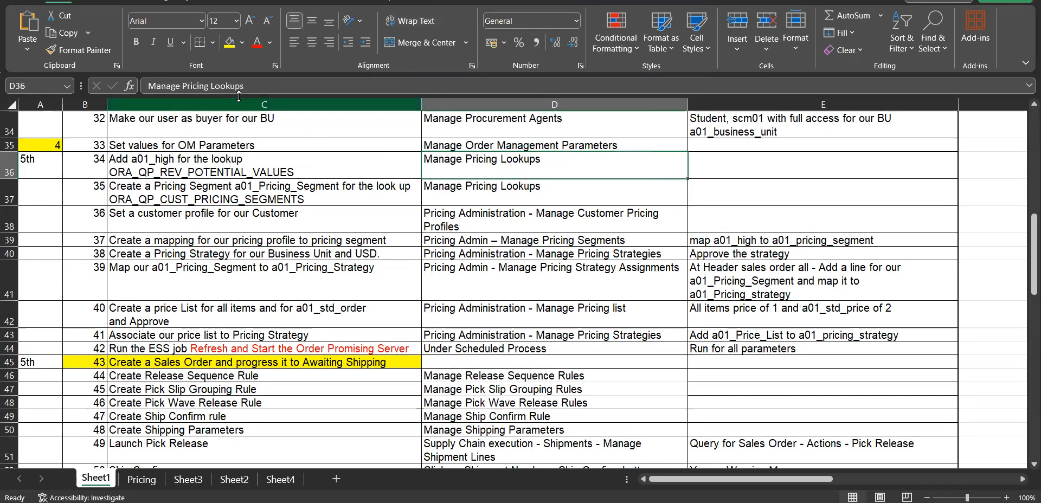
{"action": "left_click_drag", "start_coordinate": [239, 86], "coordinate": [144, 85]}
{"action": "key", "text": "ctrl+c"}
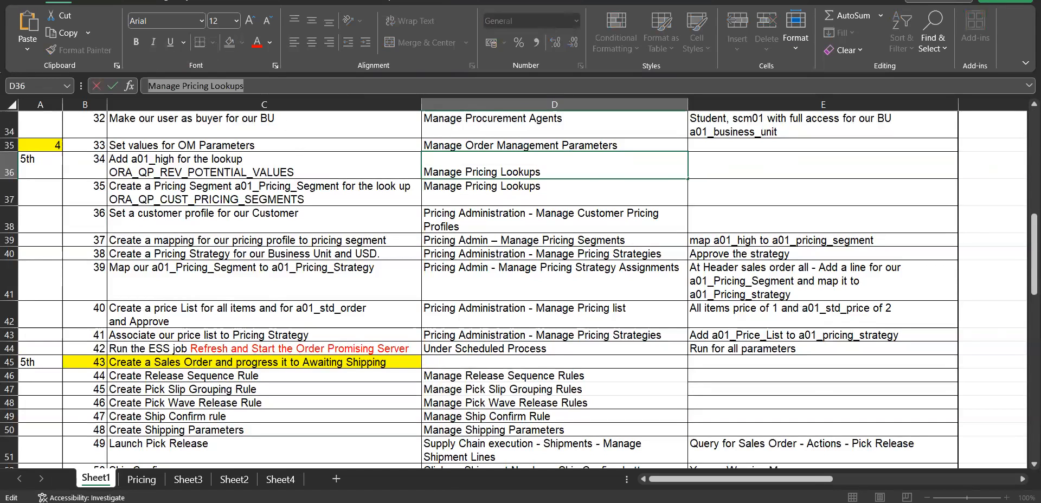
Switch to the browser, search the setup tasks for Manage Pricing Lookups and open that task
{"action": "mouse_move", "coordinate": [596, 501]}
{"action": "left_click", "coordinate": [744, 473]}
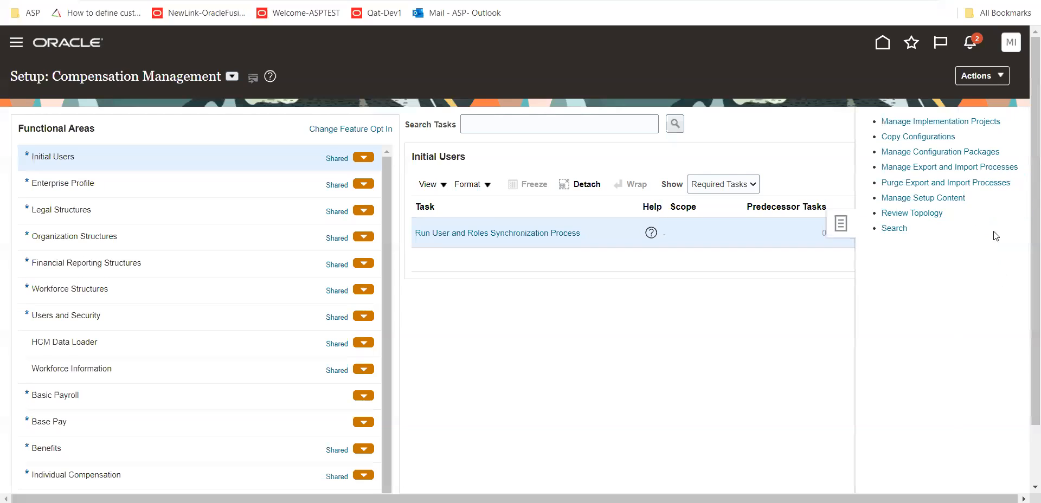
{"action": "left_click", "coordinate": [900, 232]}
{"action": "left_click", "coordinate": [323, 131]}
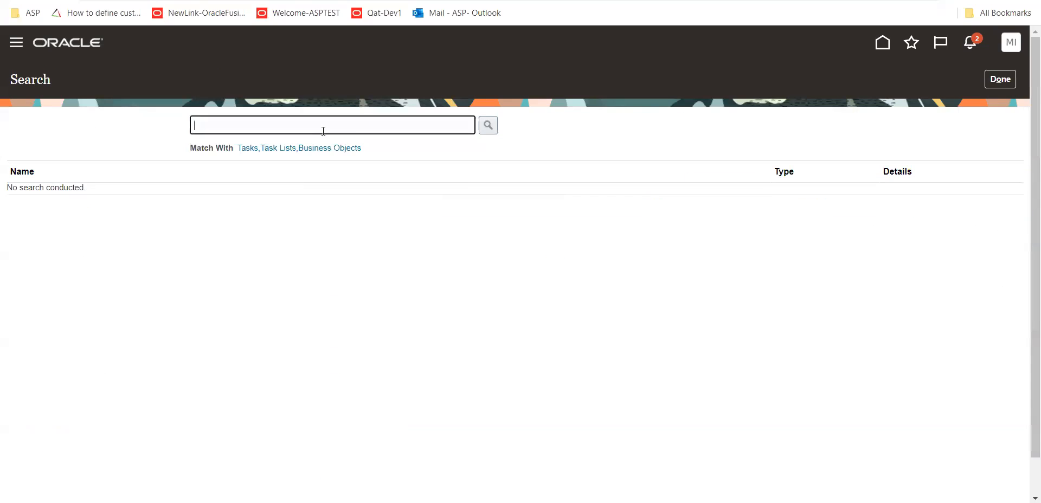
{"action": "key", "text": "ctrl+v"}
{"action": "key", "text": "Return"}
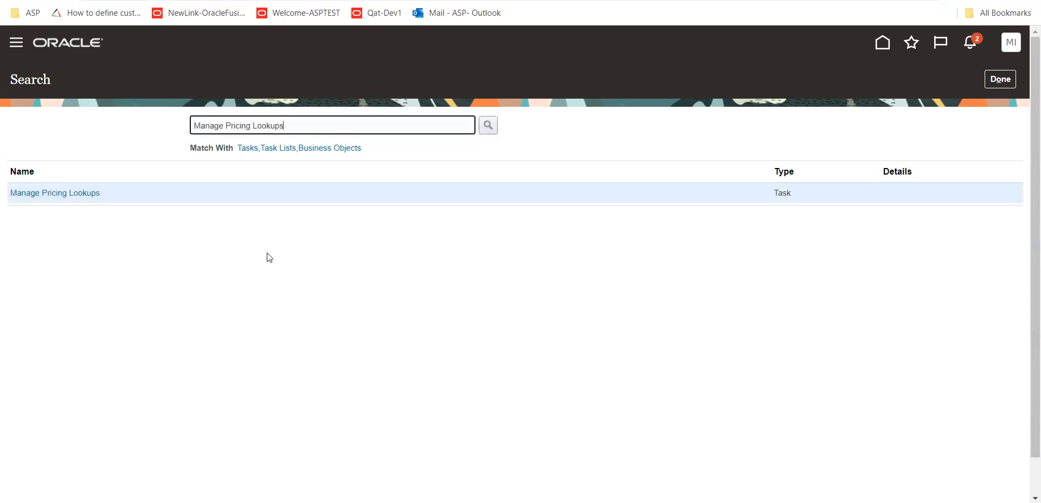
{"action": "left_click", "coordinate": [93, 197]}
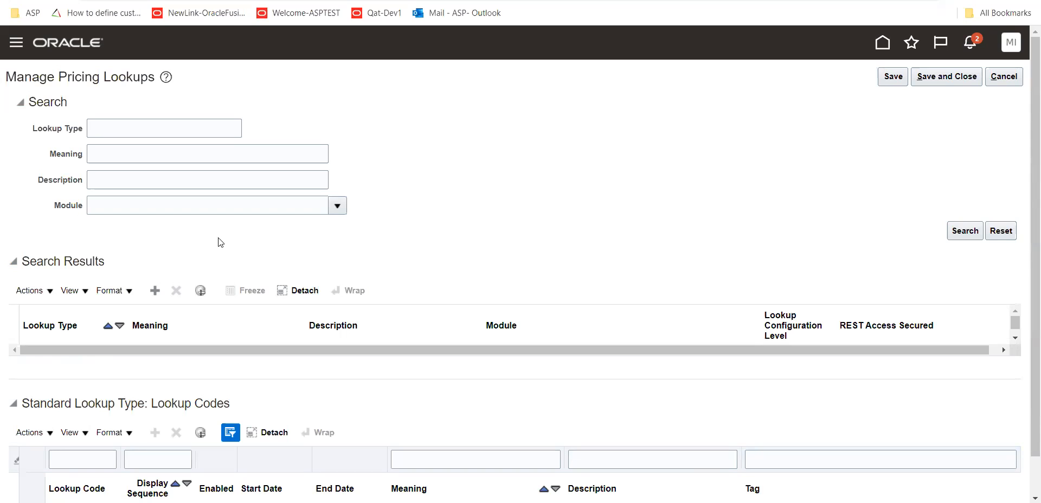
Return to the Excel worksheet and copy the lookup type ORA_QP_CUST_PRICING_SEGMENTS from cell C37
{"action": "key", "text": "alt+Tab"}
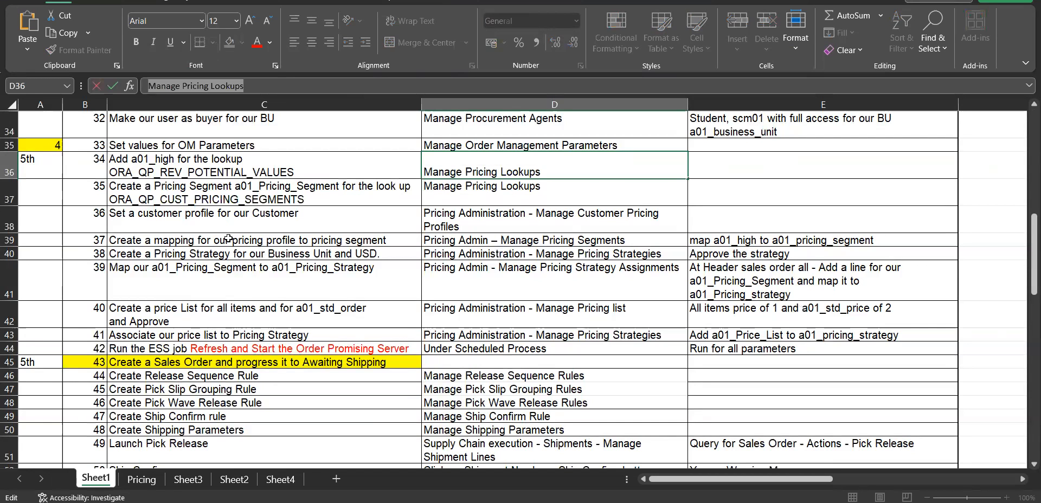
{"action": "left_click", "coordinate": [320, 198]}
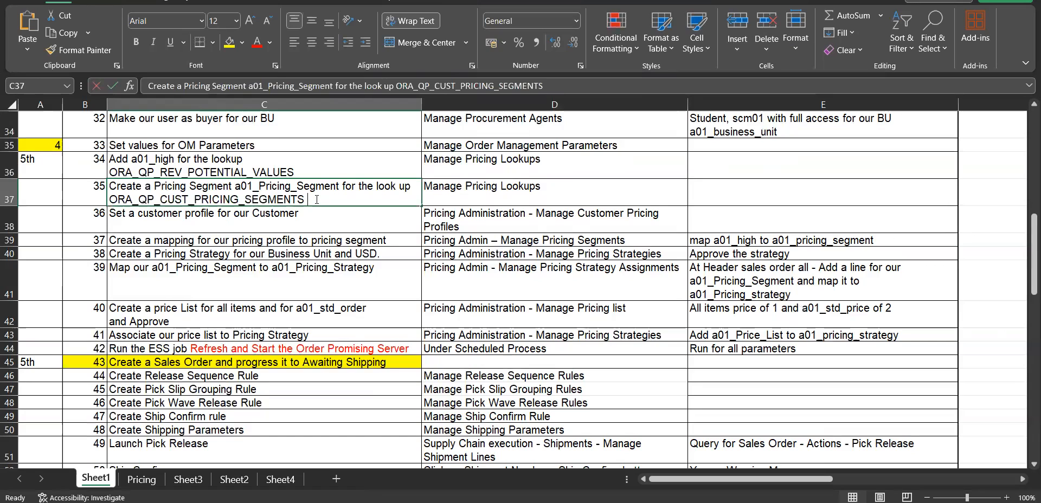
{"action": "double_click", "coordinate": [316, 199]}
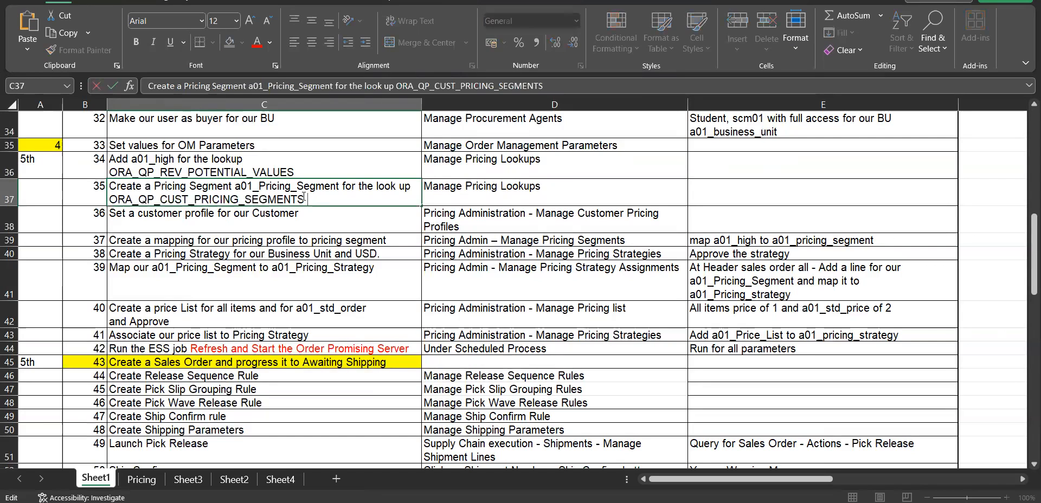
{"action": "left_click", "coordinate": [189, 210]}
{"action": "left_click", "coordinate": [105, 195], "text": "shift"}
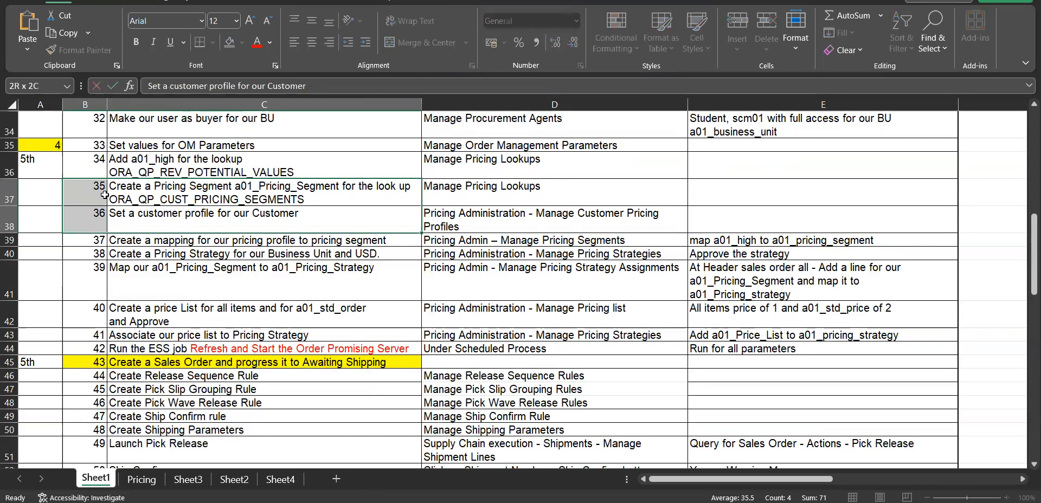
{"action": "left_click", "coordinate": [312, 199]}
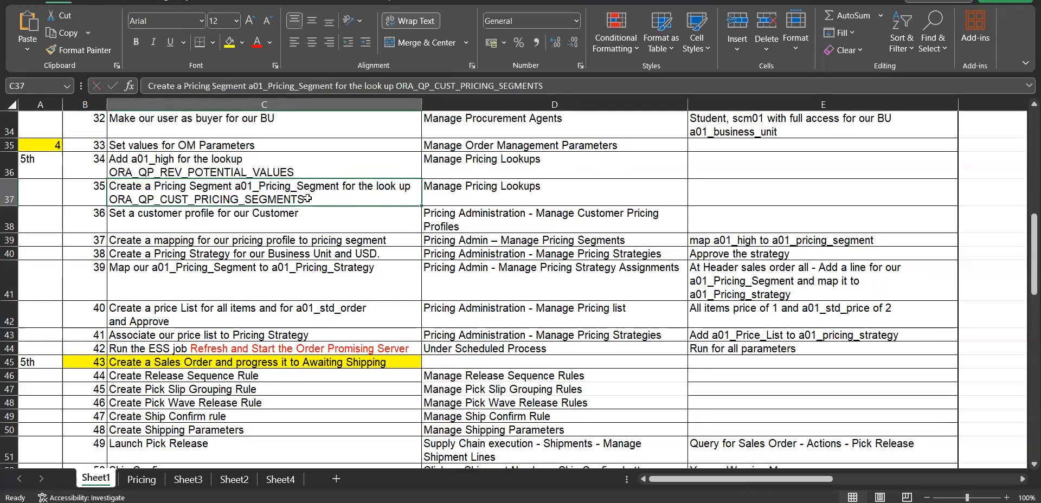
{"action": "double_click", "coordinate": [281, 201]}
{"action": "left_click", "coordinate": [124, 205], "text": "shift"}
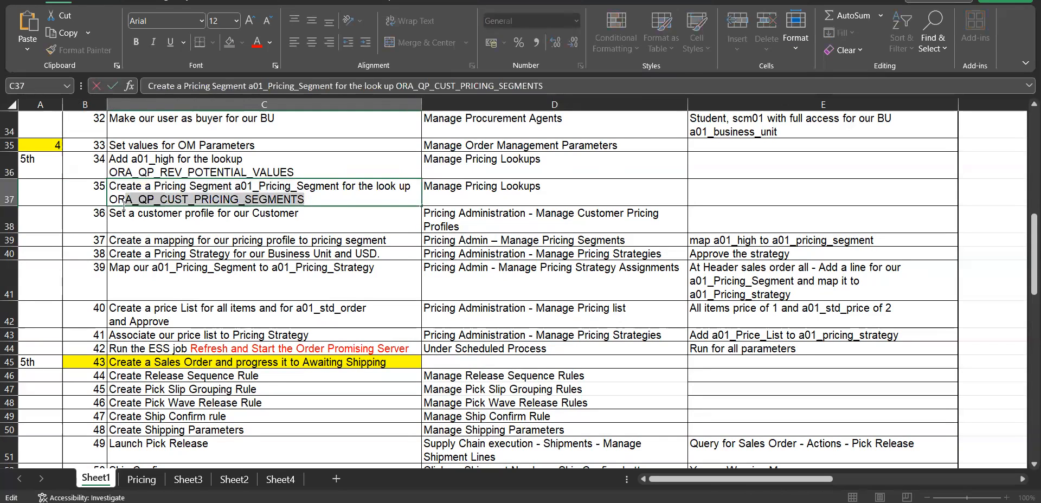
{"action": "left_click", "coordinate": [111, 201], "text": "shift"}
{"action": "key", "text": "ctrl+c"}
Switch back to the browser and search the pricing lookups for lookup type ORA_QP_CUST_PRICING_SEGMENTS
{"action": "key", "text": "alt+Tab"}
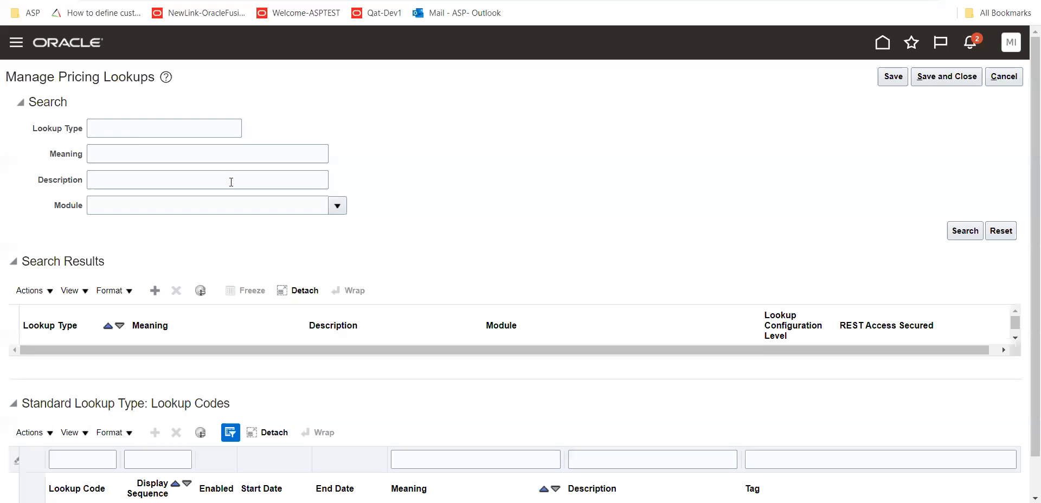
{"action": "left_click", "coordinate": [132, 123]}
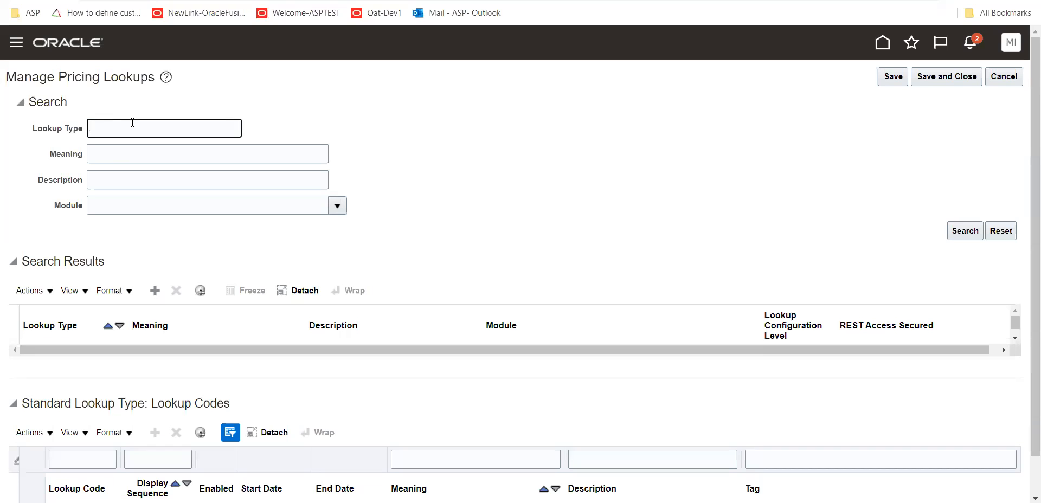
{"action": "key", "text": "ctrl+v"}
{"action": "left_click", "coordinate": [968, 230]}
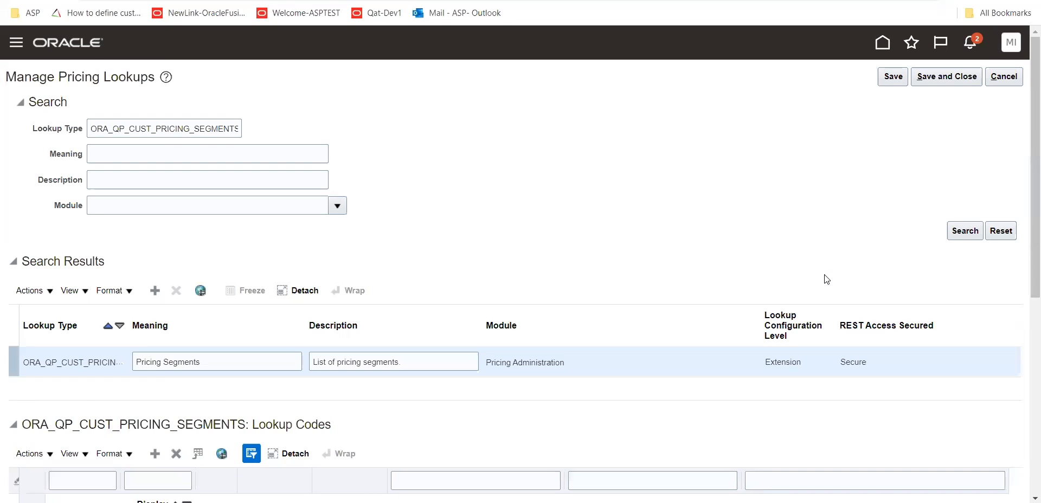
Add a new enabled lookup code T011-SEGEMENT1 to the ORA_QP_CUST_PRICING_SEGMENTS lookup
{"action": "scroll", "coordinate": [358, 185], "scroll_direction": "down", "scroll_amount": 4}
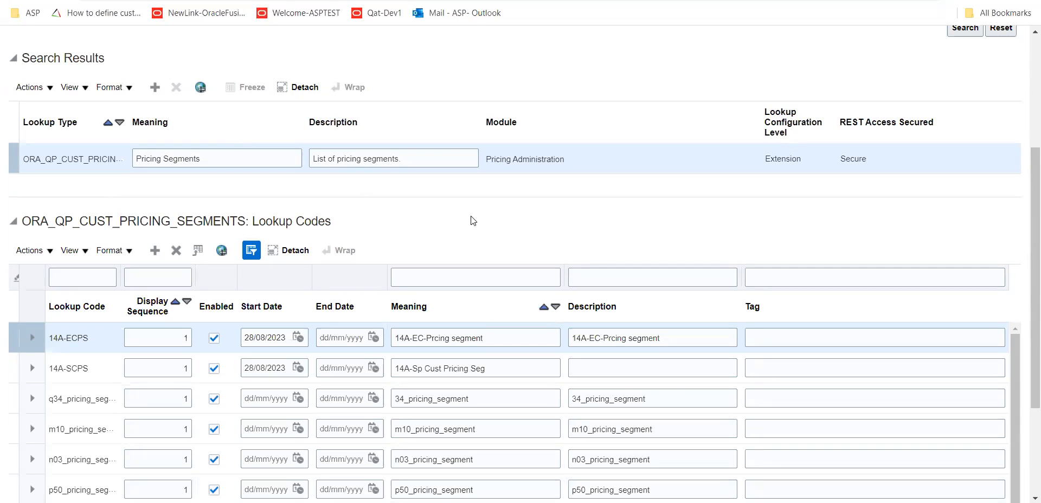
{"action": "scroll", "coordinate": [181, 348], "scroll_direction": "down", "scroll_amount": 3}
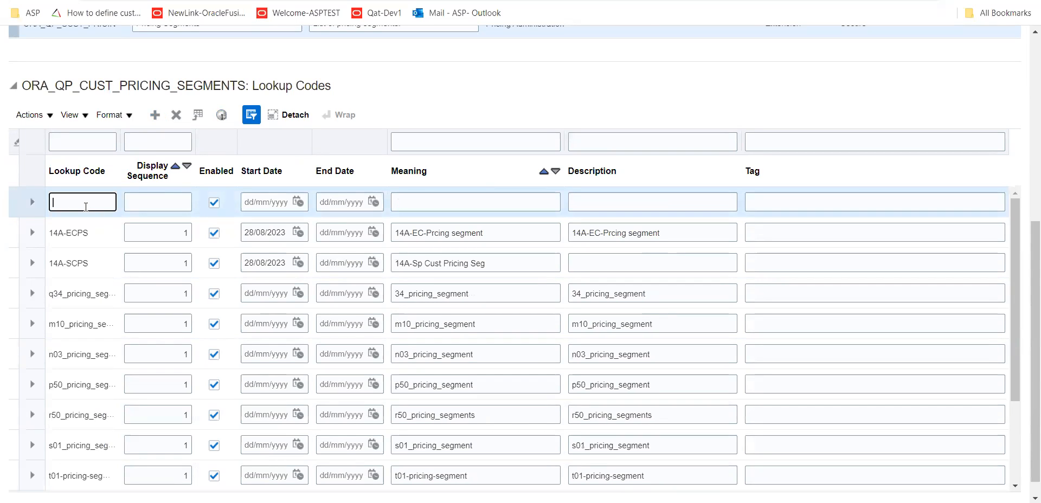
{"action": "type", "text": "T011-SEGEMENT"}
{"action": "key", "text": "Tab"}
{"action": "key", "text": "Tab"}
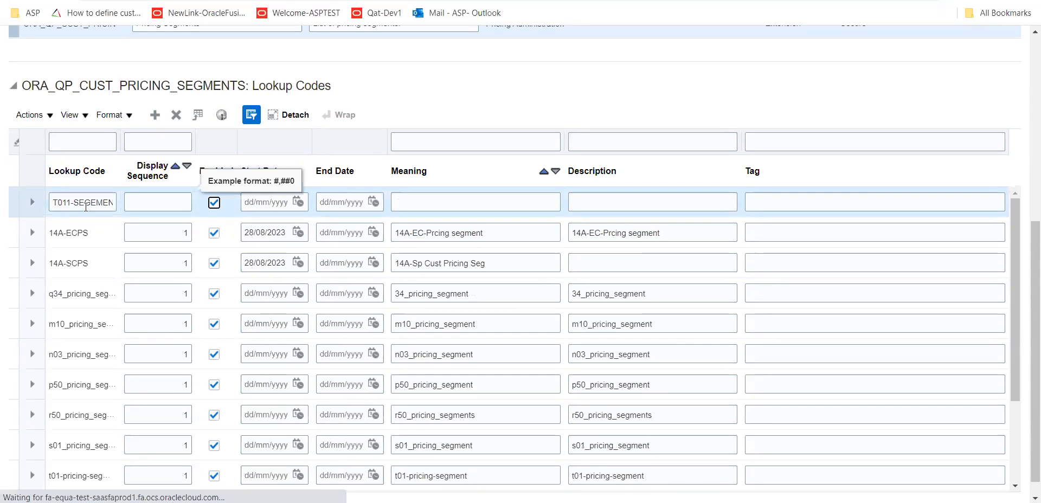
Copy the new lookup code and use T011-SEGEMENT1 as both its meaning and its description
{"action": "left_click", "coordinate": [52, 205]}
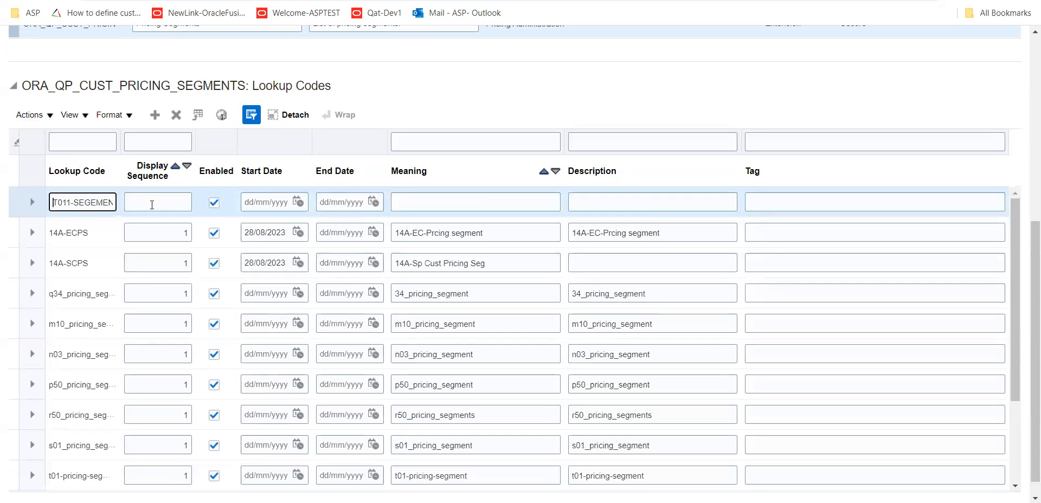
{"action": "key", "text": "ctrl+a"}
{"action": "key", "text": "ctrl+c"}
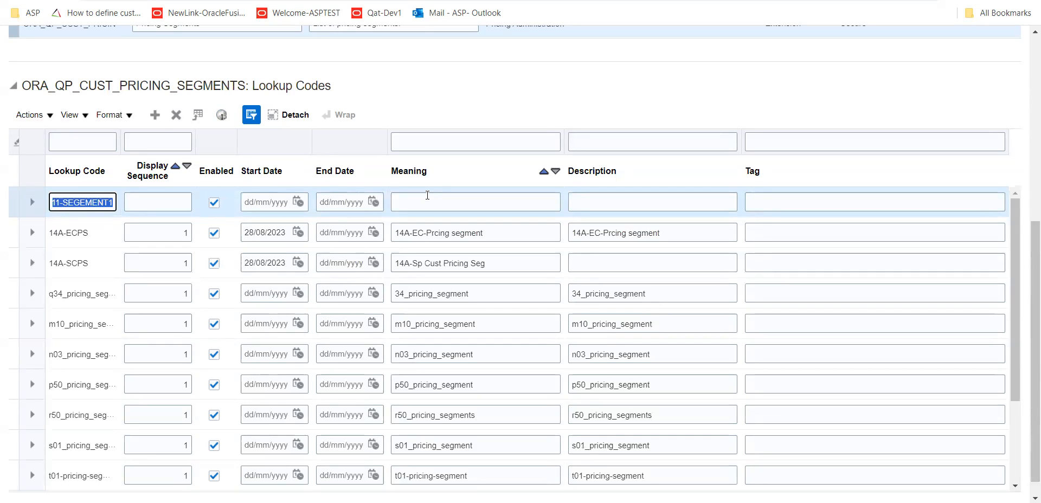
{"action": "left_click", "coordinate": [475, 202]}
{"action": "key", "text": "ctrl+v"}
{"action": "left_click", "coordinate": [619, 202]}
{"action": "key", "text": "ctrl+v"}
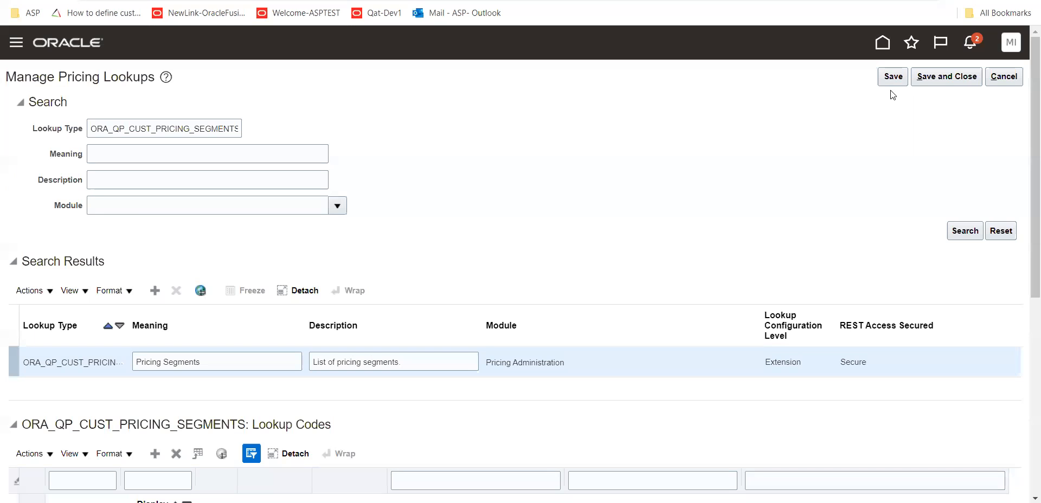
Save the new lookup code, close Manage Pricing Lookups and leave the task search
{"action": "scroll", "coordinate": [893, 95], "scroll_direction": "up", "scroll_amount": 6}
{"action": "left_click", "coordinate": [894, 85]}
{"action": "left_click", "coordinate": [950, 81]}
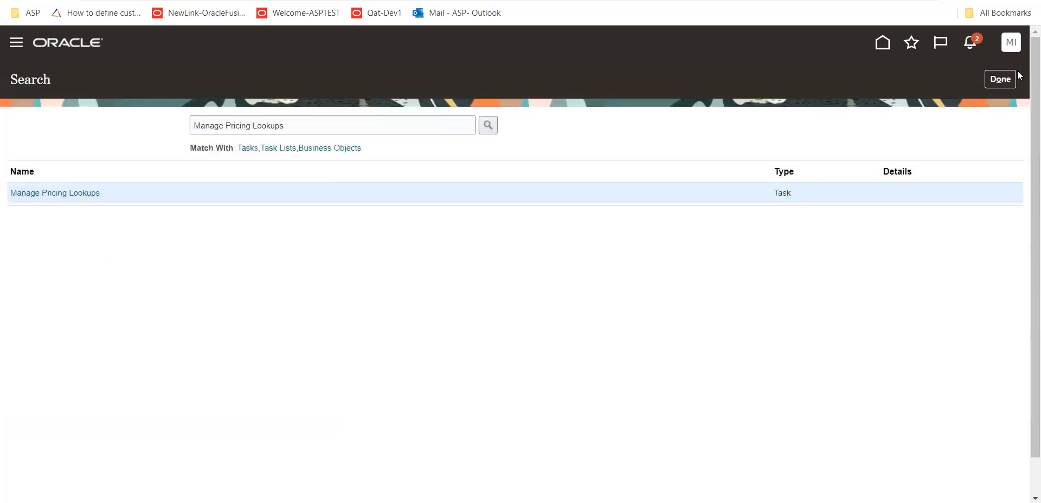
{"action": "left_click", "coordinate": [1012, 79]}
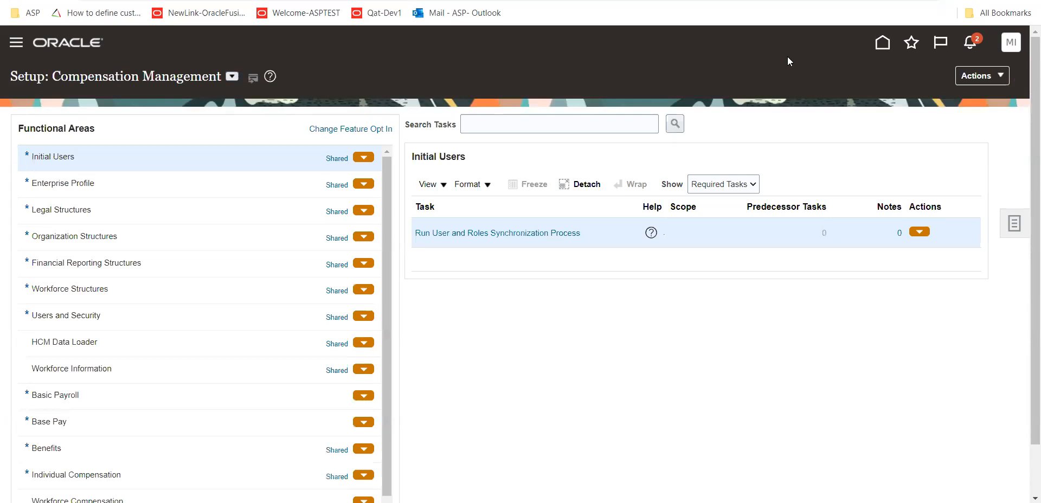
Go to Pricing Administration from the home page and open Manage Pricing Segments
{"action": "left_click", "coordinate": [883, 43]}
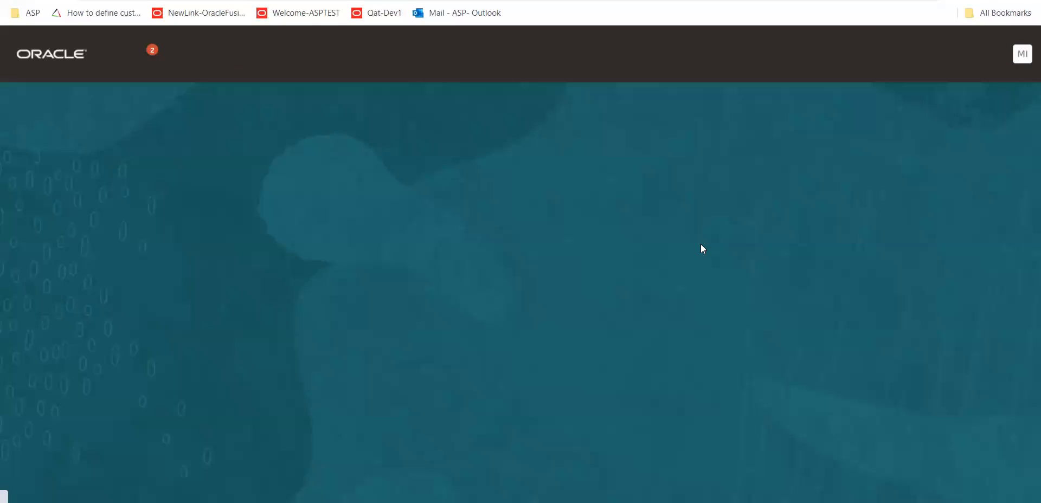
{"action": "left_click", "coordinate": [399, 179]}
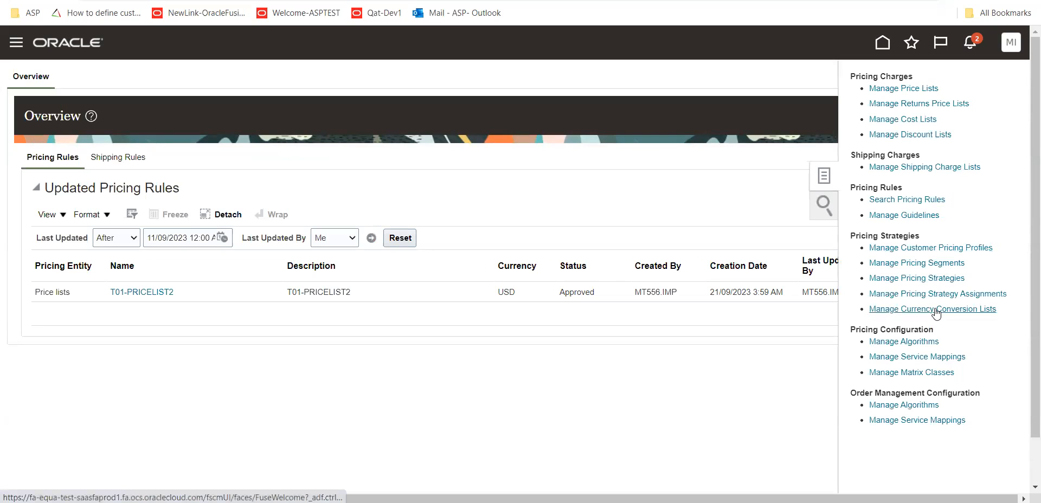
{"action": "left_click", "coordinate": [937, 264]}
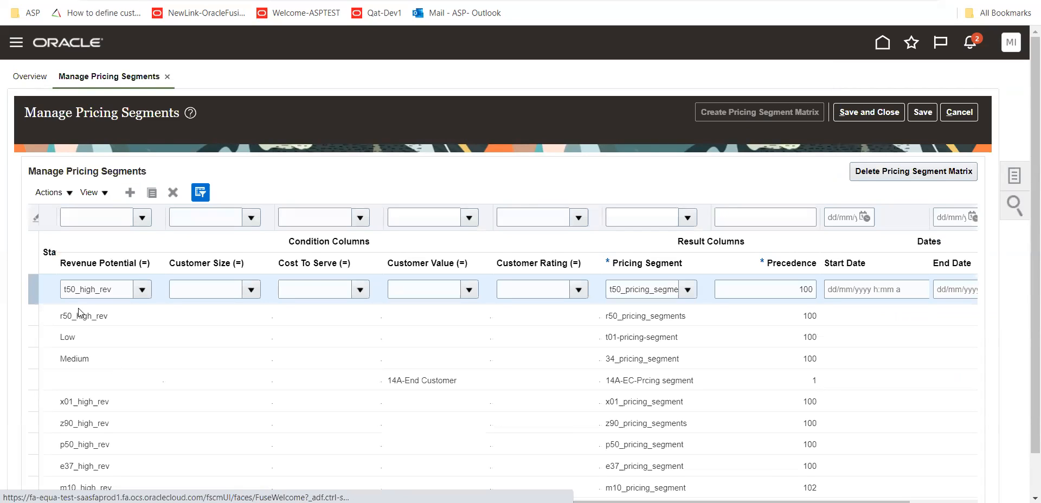
Set the pricing segment of the Medium revenue potential row to T011-SEGEMENT1, searching the segments for T011
{"action": "left_click", "coordinate": [111, 351]}
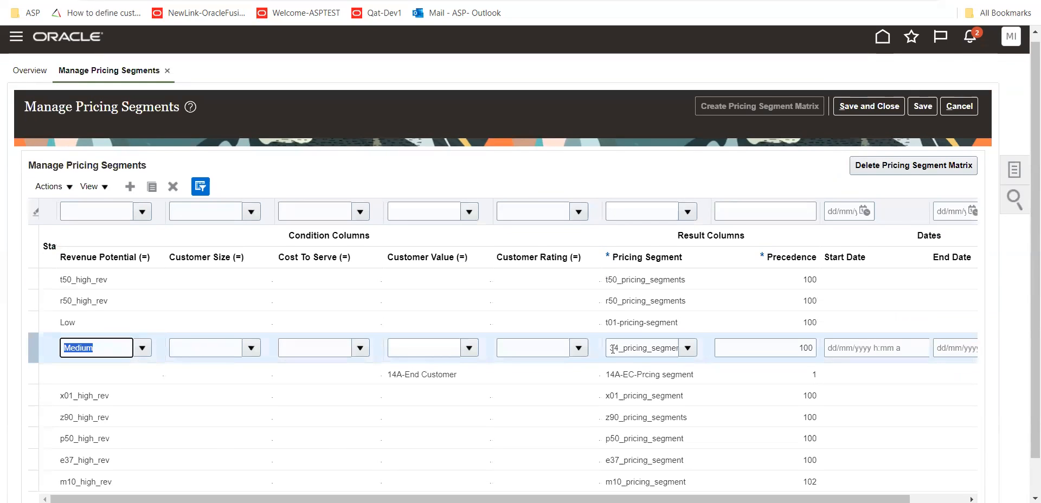
{"action": "double_click", "coordinate": [649, 349]}
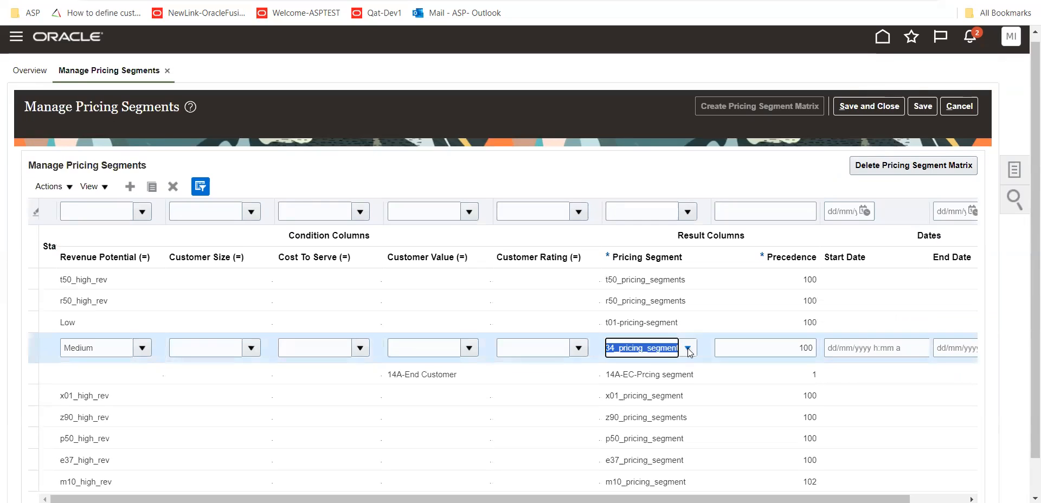
{"action": "left_click", "coordinate": [687, 349]}
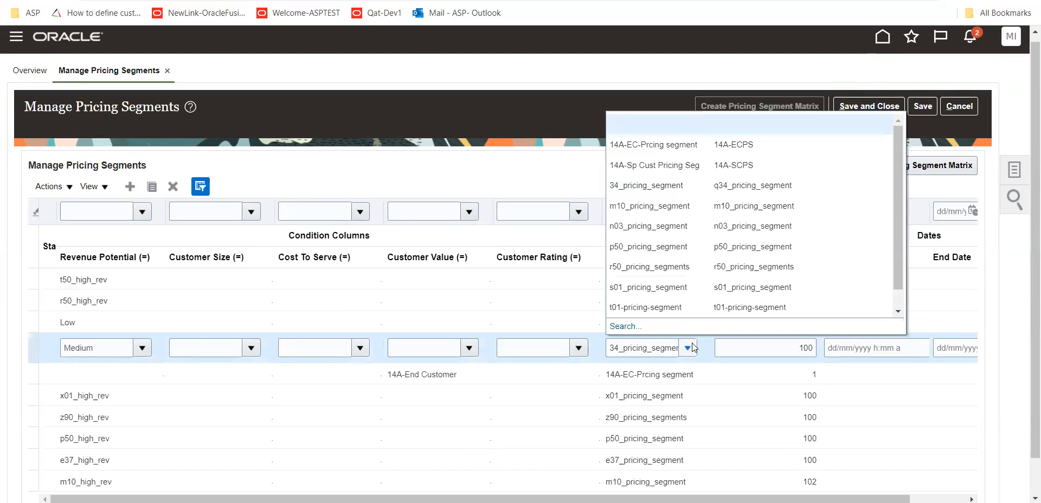
{"action": "left_click", "coordinate": [626, 326]}
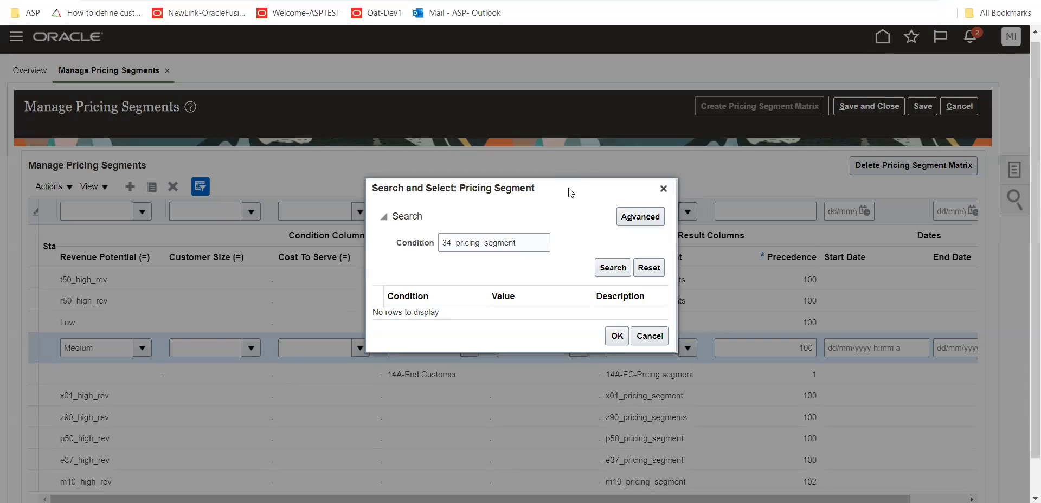
{"action": "left_click", "coordinate": [401, 242]}
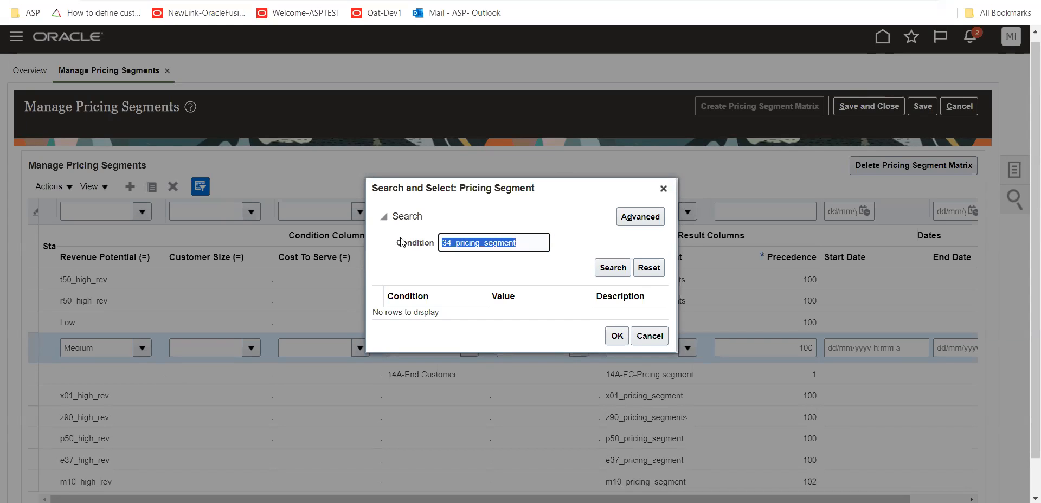
{"action": "type", "text": "T011"}
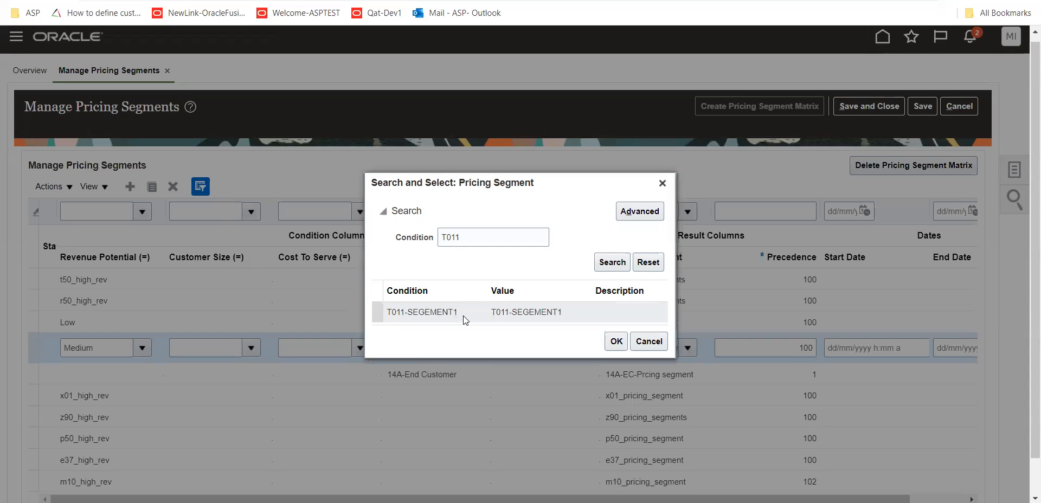
{"action": "left_click", "coordinate": [429, 315]}
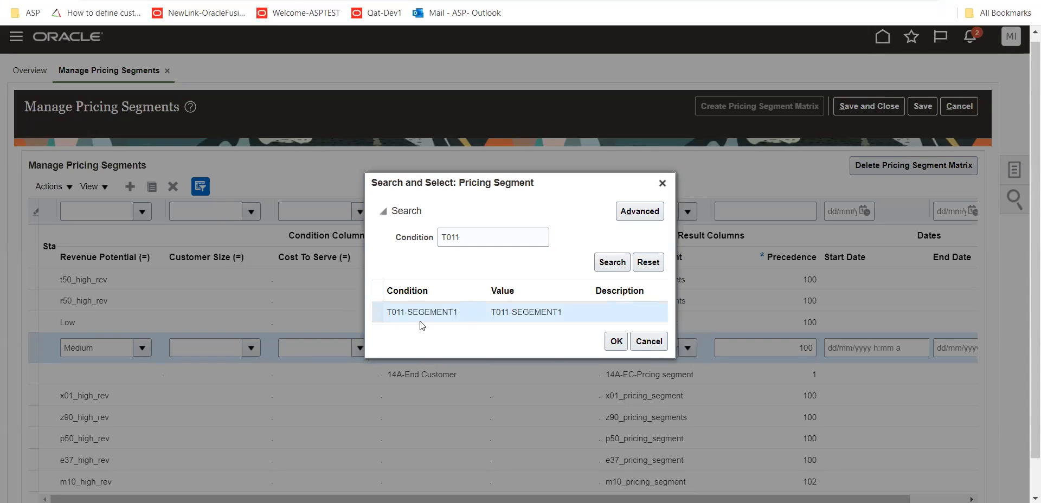
{"action": "left_click", "coordinate": [617, 341]}
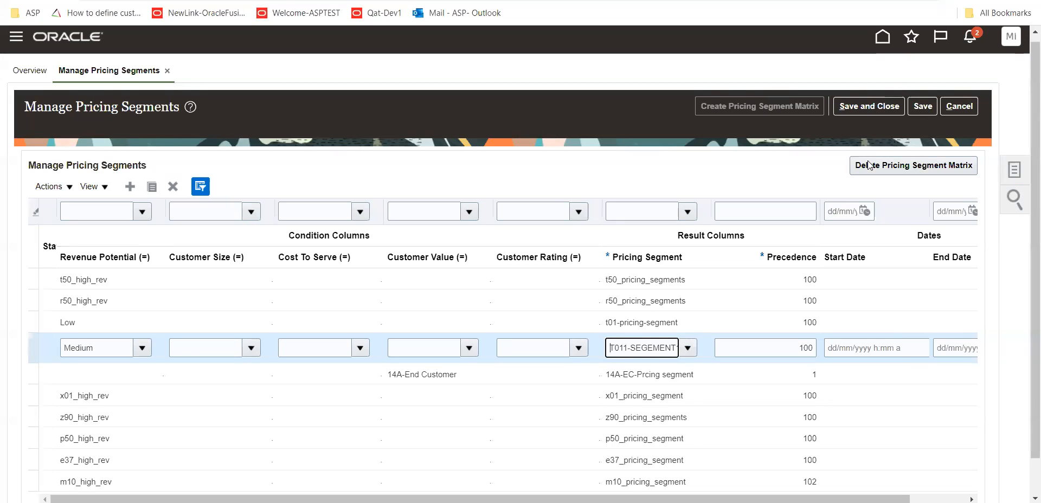
Save and close the pricing segments, then open Manage Pricing Strategies
{"action": "left_click", "coordinate": [923, 109]}
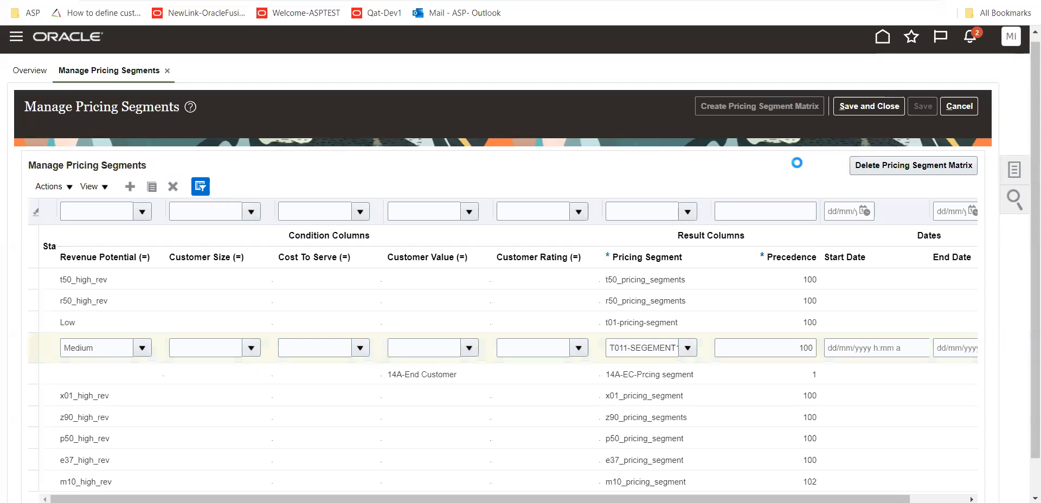
{"action": "left_click", "coordinate": [874, 111]}
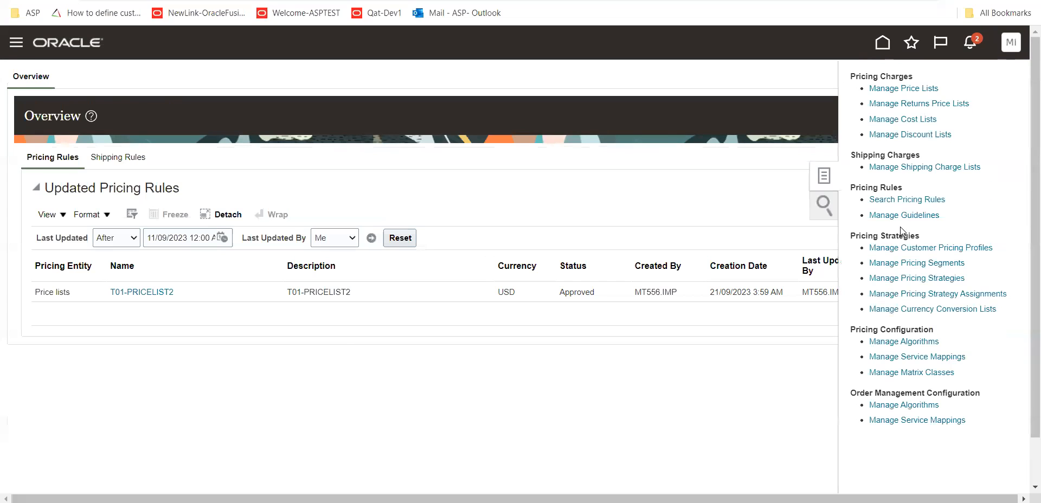
{"action": "left_click", "coordinate": [928, 278]}
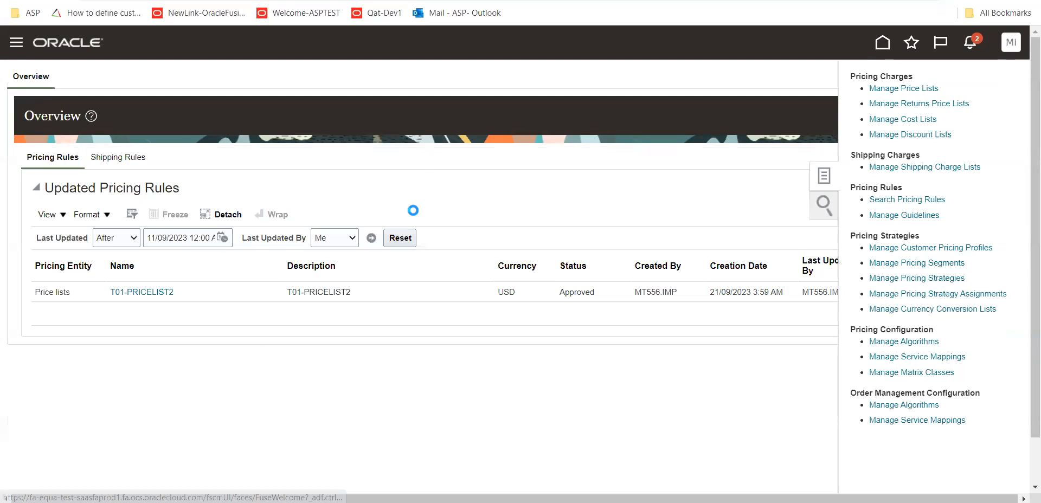
Create a new pricing strategy with T011-PRICESTRATEGY-01 as both its name and its description
{"action": "left_click", "coordinate": [169, 341]}
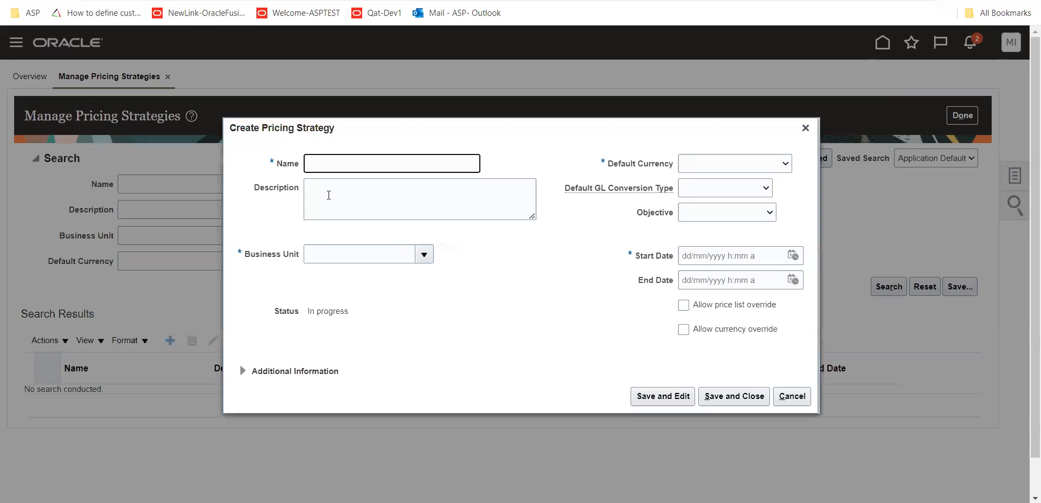
{"action": "type", "text": "T011-PRICESTRATEGY"}
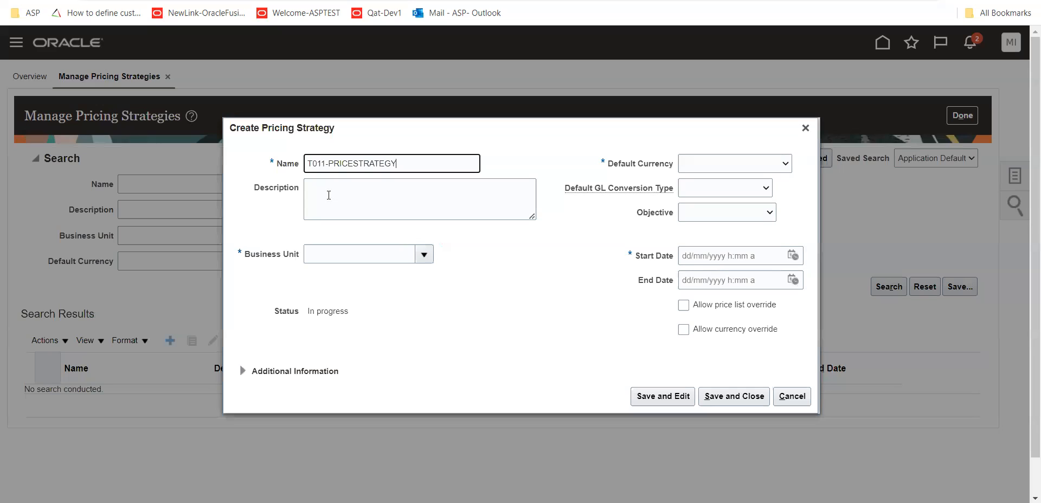
{"action": "type", "text": "-0"}
{"action": "type", "text": "1"}
{"action": "key", "text": "Tab"}
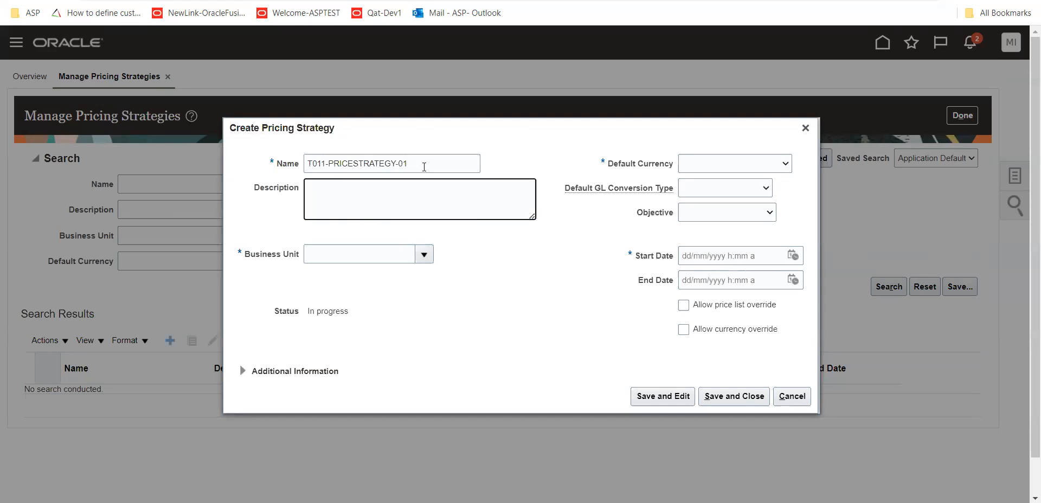
{"action": "key", "text": "shift+Tab"}
{"action": "key", "text": "ctrl+c"}
{"action": "key", "text": "Tab"}
{"action": "key", "text": "ctrl+v"}
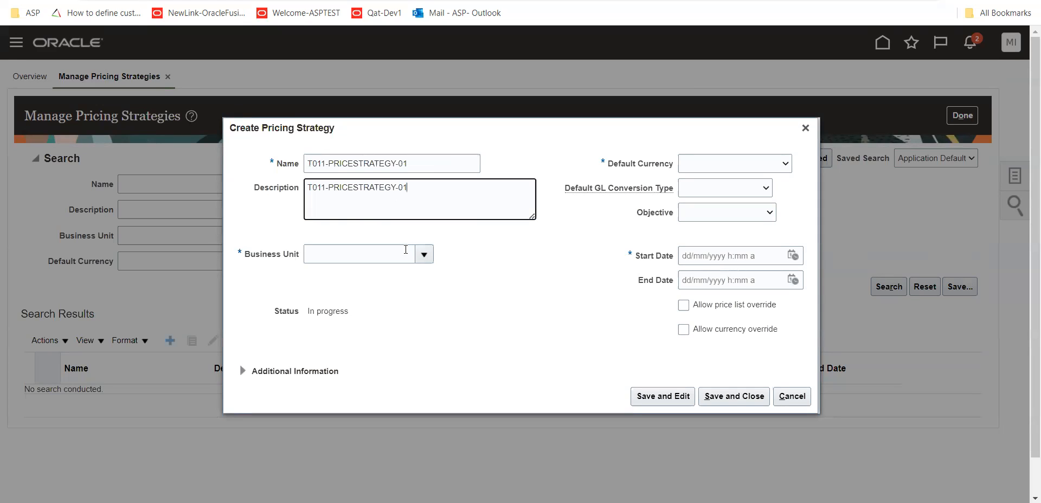
Assign the new strategy to t01 US Business Units with USD - US Dollar as default currency
{"action": "key", "text": "Tab"}
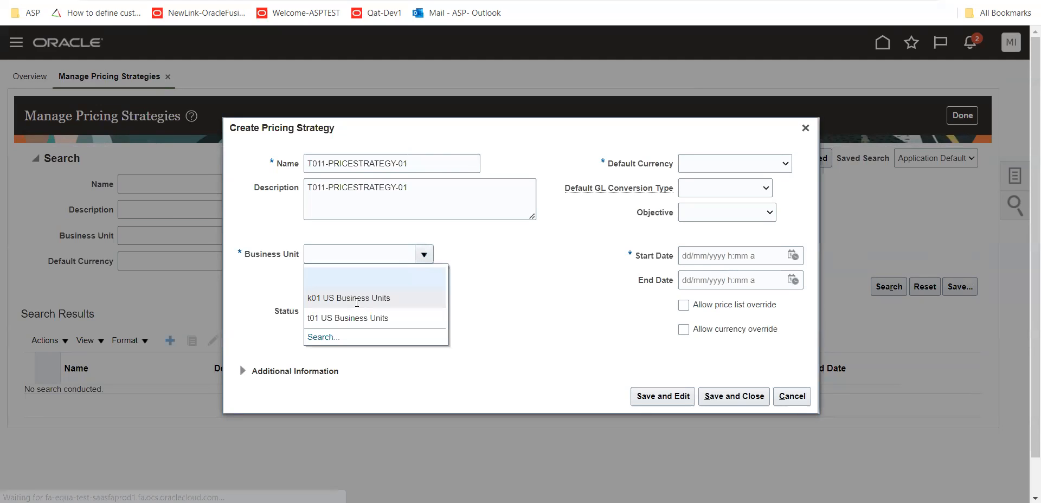
{"action": "left_click", "coordinate": [361, 319]}
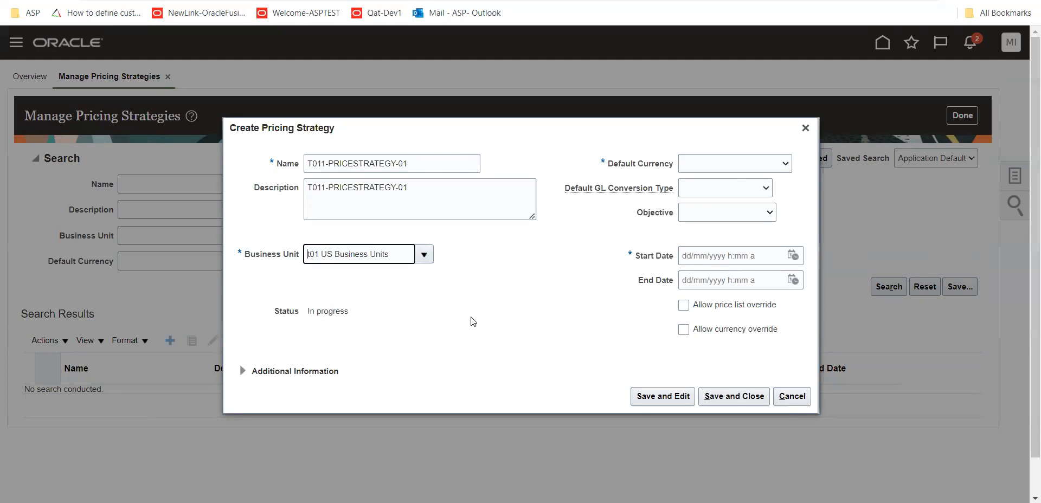
{"action": "left_click", "coordinate": [739, 163]}
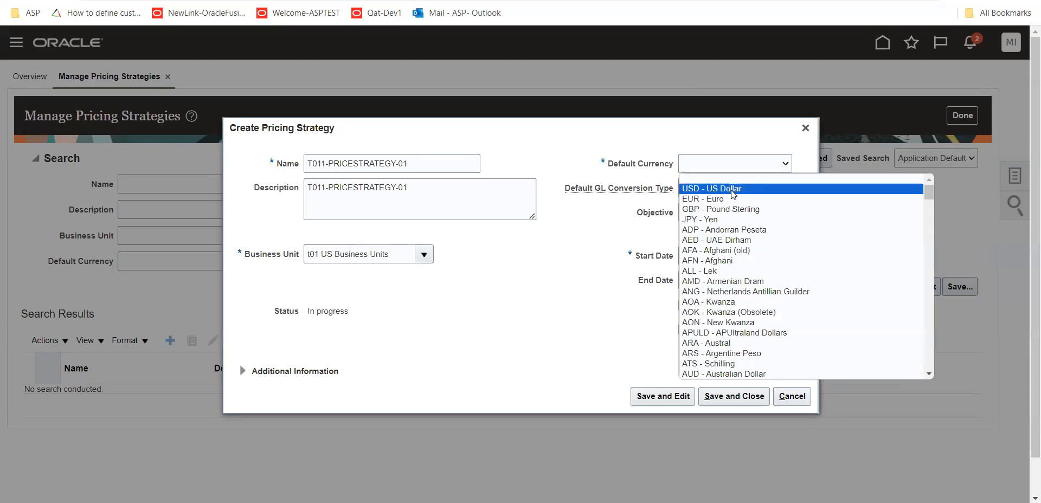
{"action": "left_click", "coordinate": [732, 193]}
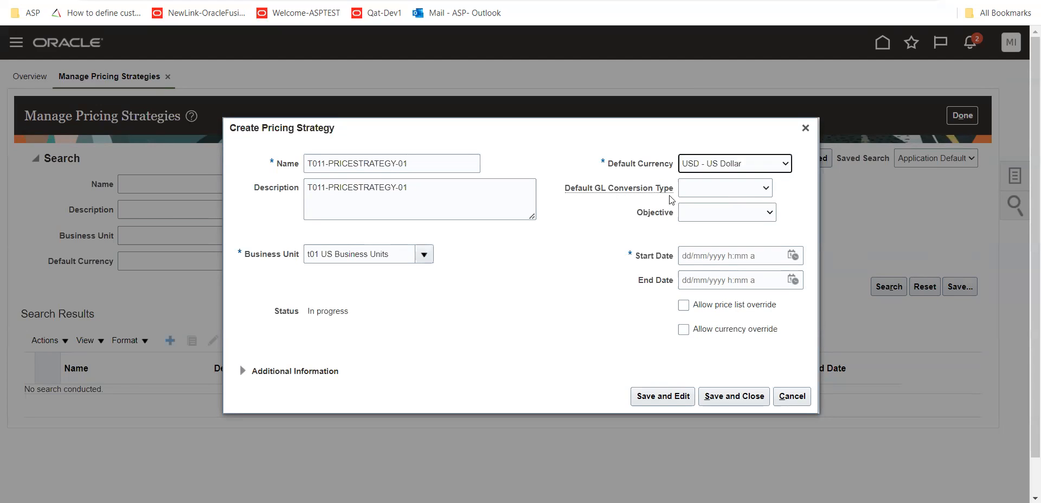
Set the strategy's default GL conversion type to User
{"action": "left_click", "coordinate": [762, 189]}
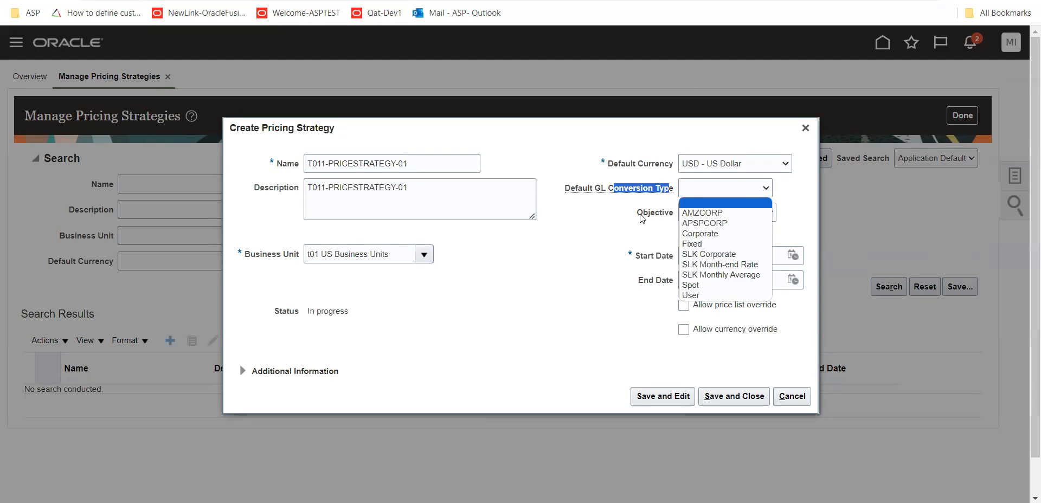
{"action": "left_click", "coordinate": [637, 189]}
{"action": "left_click_drag", "start_coordinate": [636, 189], "coordinate": [671, 189]}
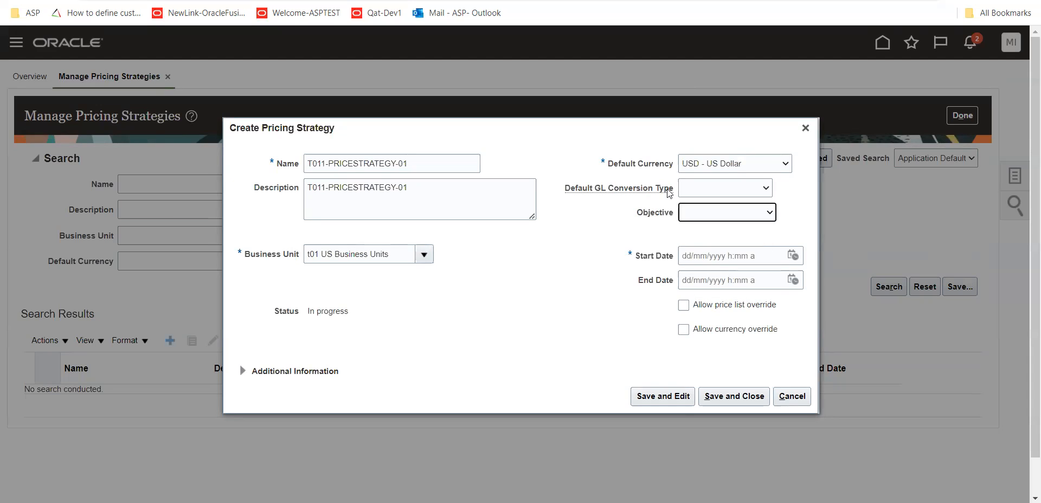
{"action": "left_click", "coordinate": [766, 189]}
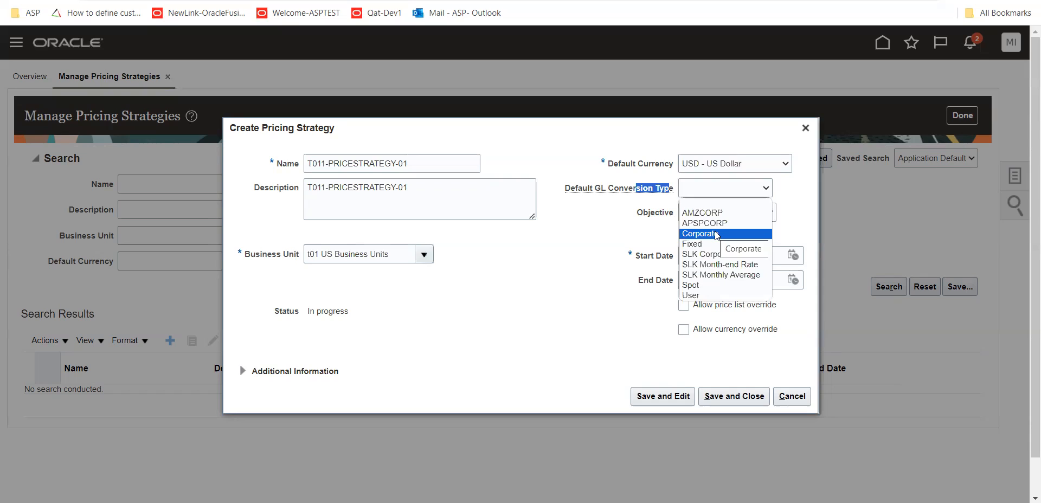
{"action": "left_click", "coordinate": [703, 296]}
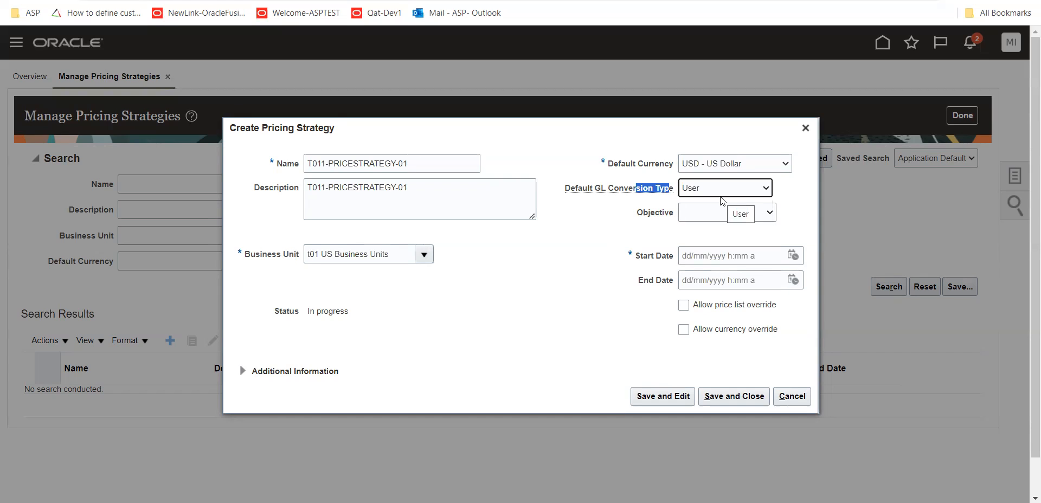
{"action": "left_click", "coordinate": [590, 198]}
{"action": "left_click_drag", "start_coordinate": [632, 190], "coordinate": [587, 190]}
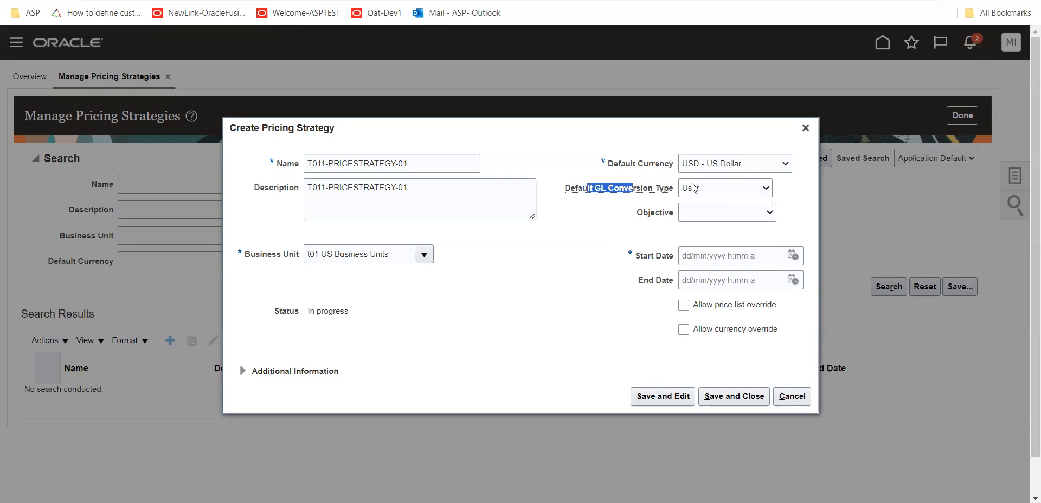
Set the objective to Competitive pricing and the start date to 21/09/2023 4:19 AM, and save the strategy for further editing
{"action": "left_click", "coordinate": [769, 212]}
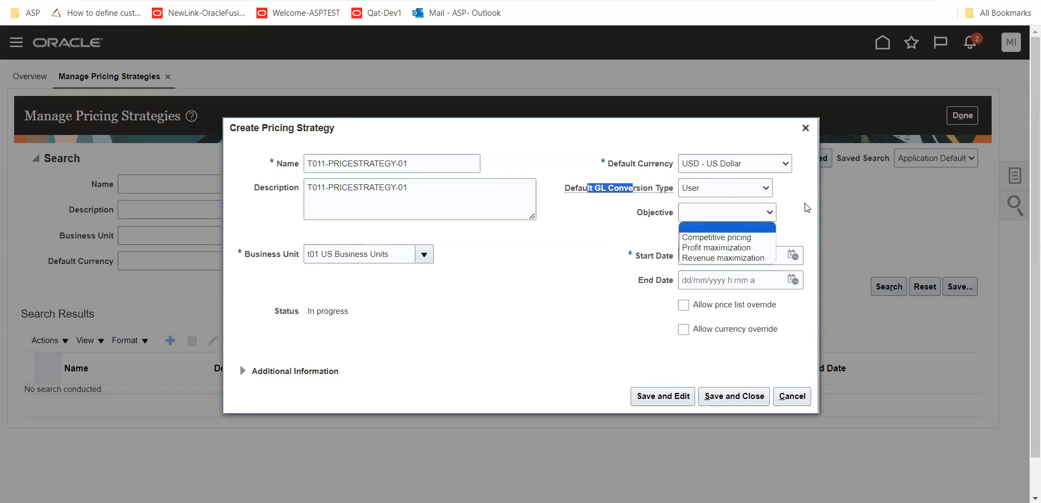
{"action": "left_click", "coordinate": [757, 238]}
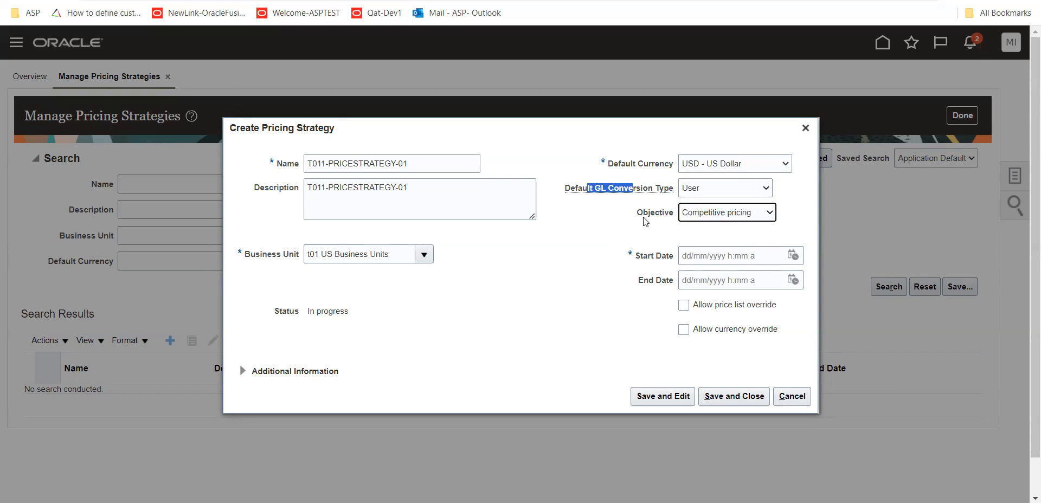
{"action": "left_click", "coordinate": [796, 257]}
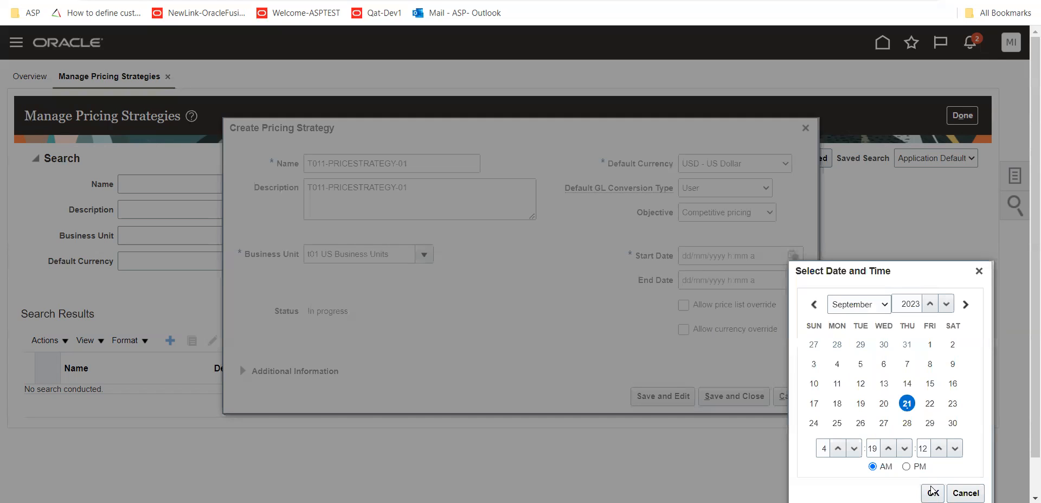
{"action": "left_click", "coordinate": [931, 488]}
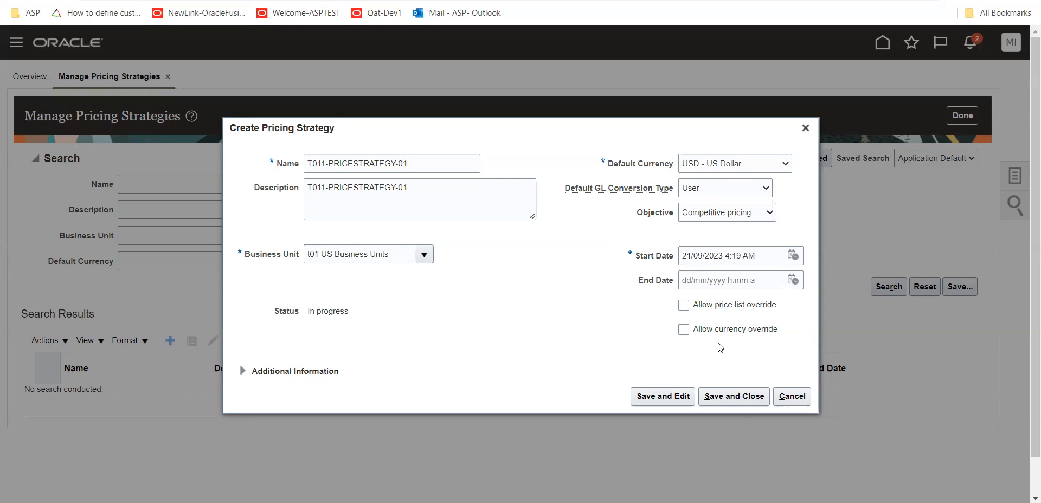
{"action": "left_click", "coordinate": [664, 401]}
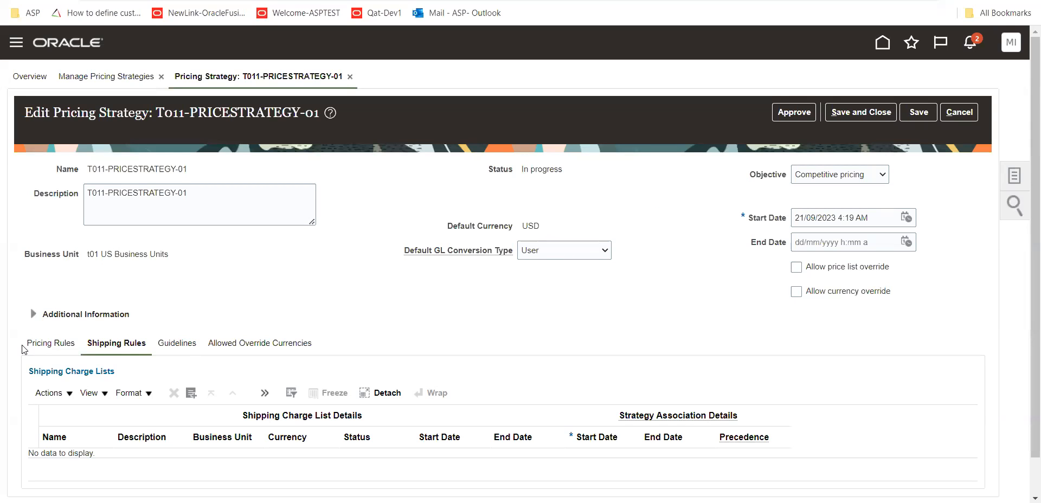
Review which kinds of lists the strategy's Pricing Rules and Shipping Rules can hold
{"action": "scroll", "coordinate": [536, 328], "scroll_direction": "down", "scroll_amount": 1}
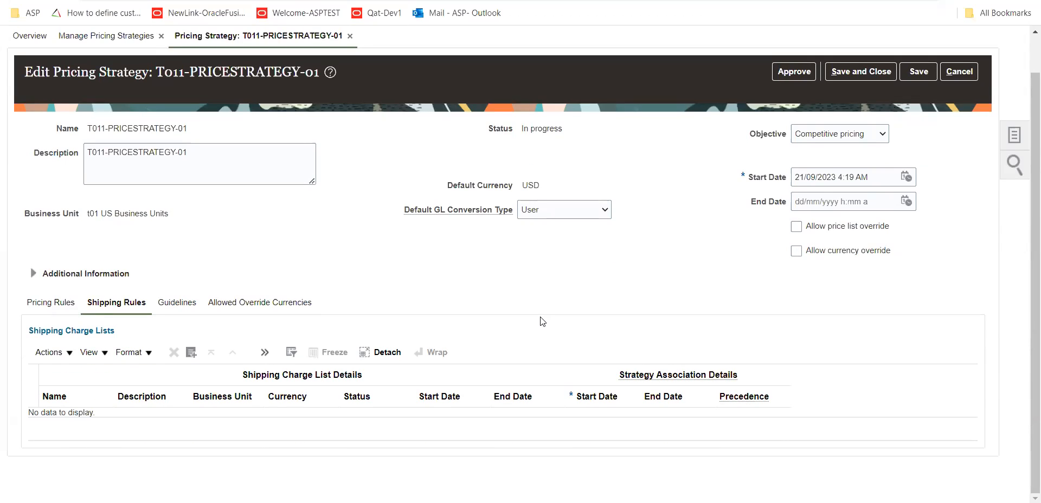
{"action": "left_click", "coordinate": [54, 302]}
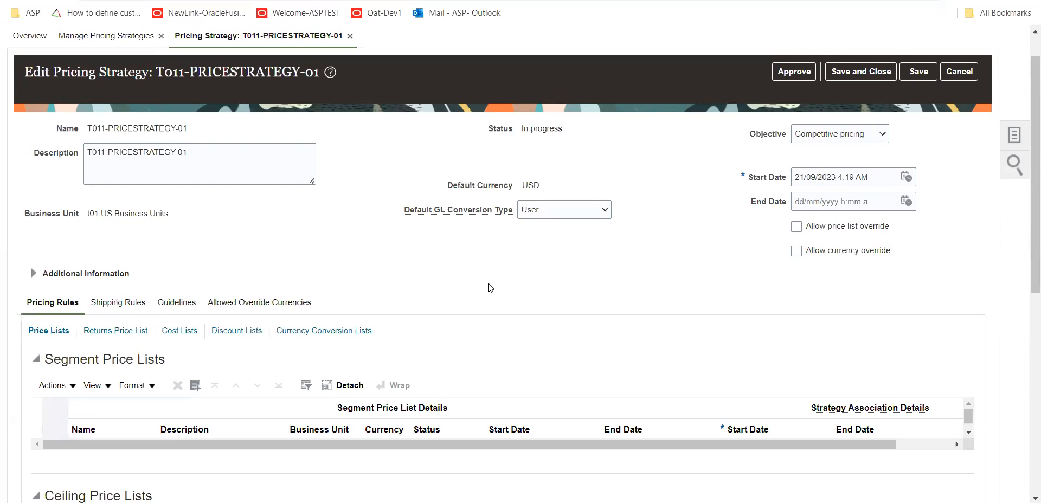
{"action": "scroll", "coordinate": [491, 288], "scroll_direction": "down", "scroll_amount": 3}
{"action": "scroll", "coordinate": [490, 288], "scroll_direction": "up", "scroll_amount": 2}
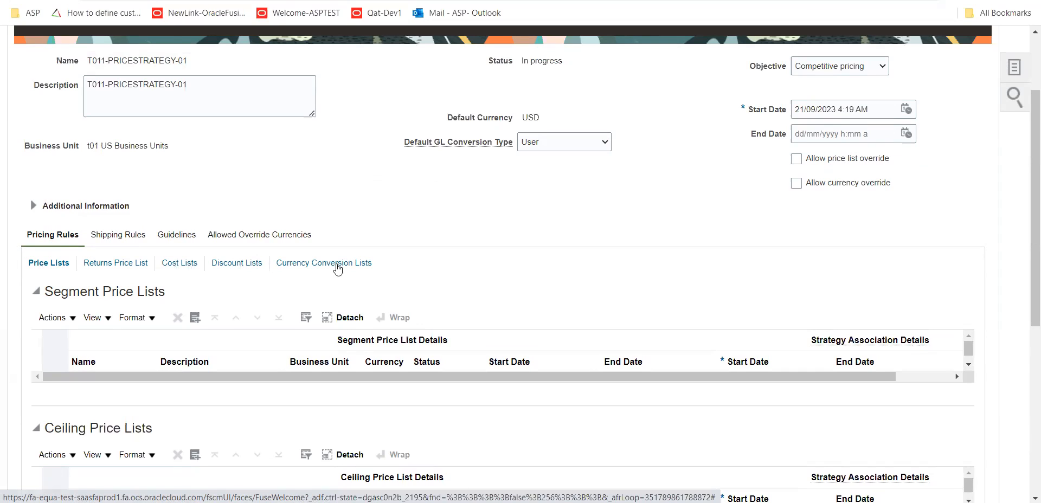
{"action": "left_click", "coordinate": [105, 235]}
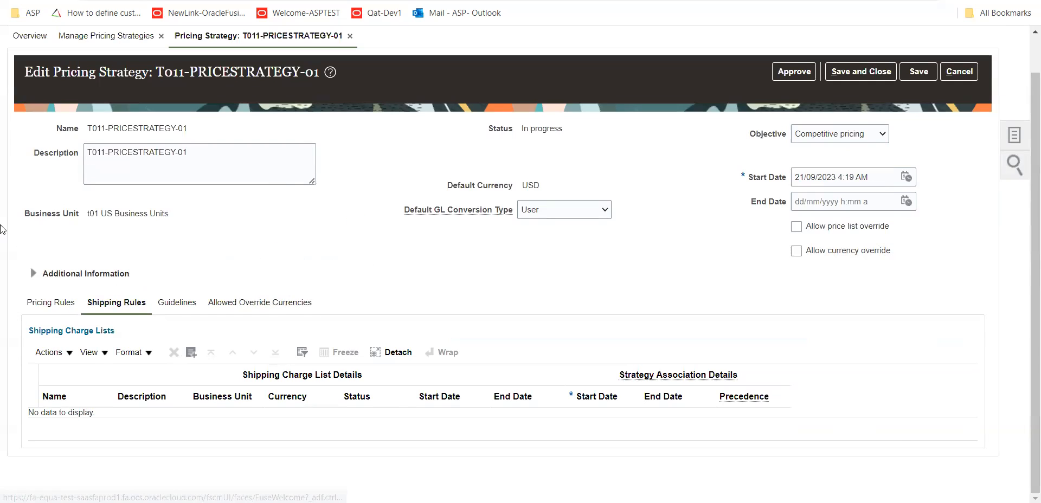
Search the available segment price lists and add T01-PRICELIST2 to the strategy's pricing rules
{"action": "scroll", "coordinate": [395, 251], "scroll_direction": "down", "scroll_amount": 1}
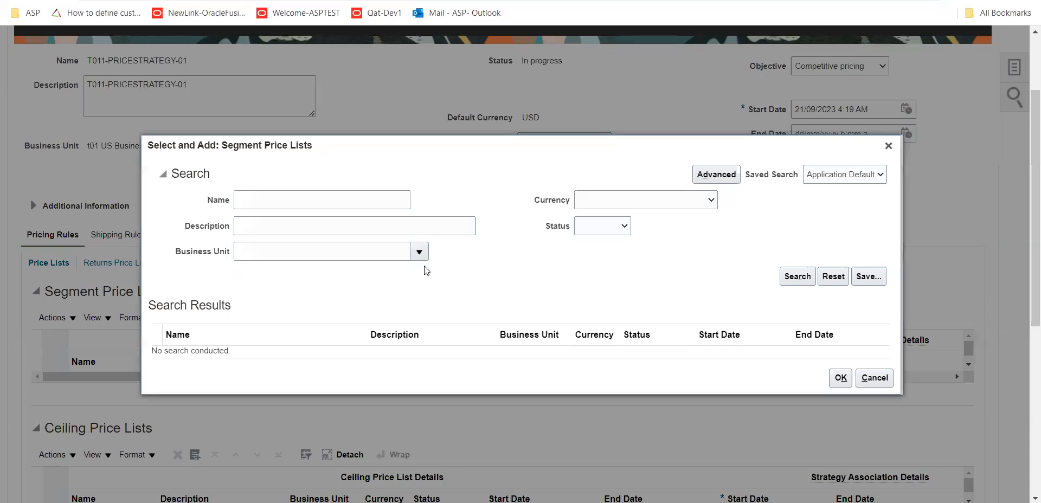
{"action": "left_click", "coordinate": [786, 278]}
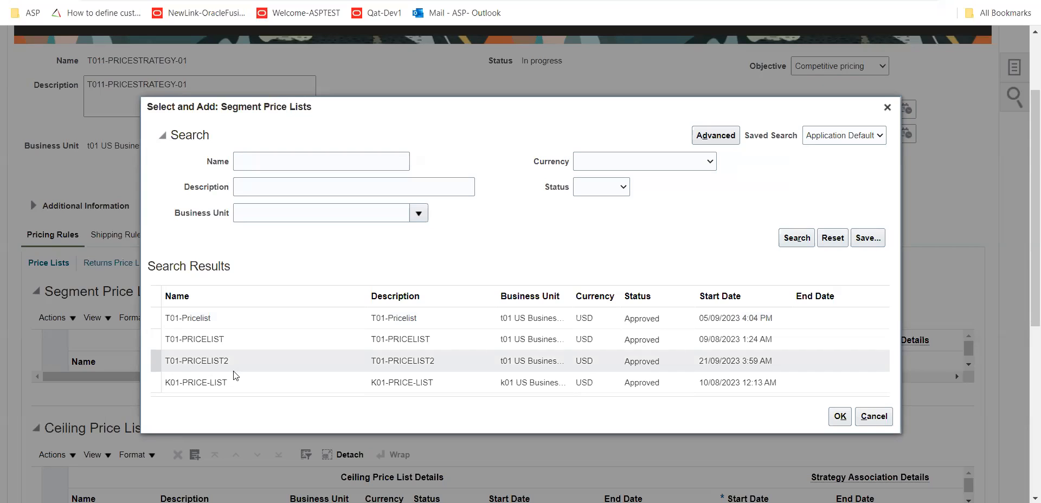
{"action": "left_click", "coordinate": [242, 360]}
{"action": "left_click", "coordinate": [837, 420]}
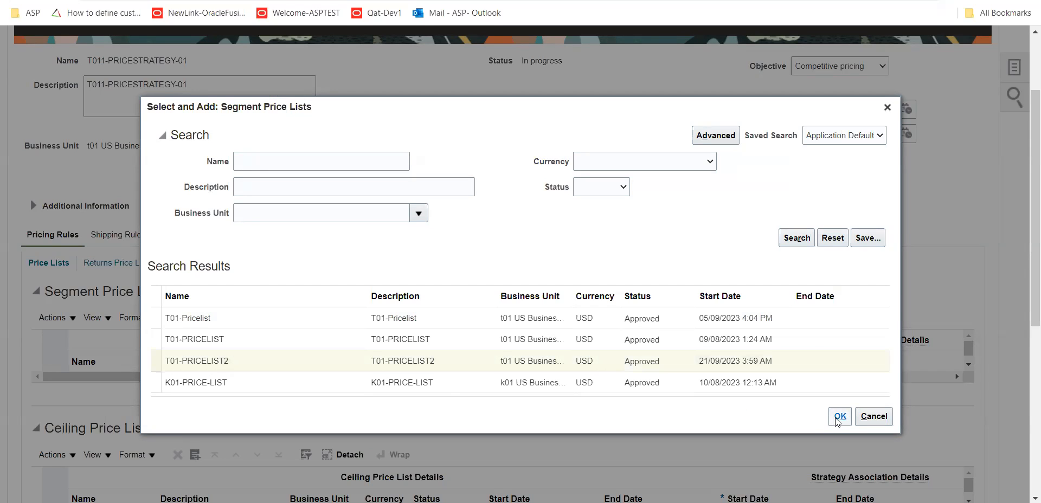
Set T01-PRICELIST2's strategy association start date to 21/09/2023 4:21 AM and save the pricing strategy
{"action": "scroll", "coordinate": [799, 420], "scroll_direction": "down", "scroll_amount": 5}
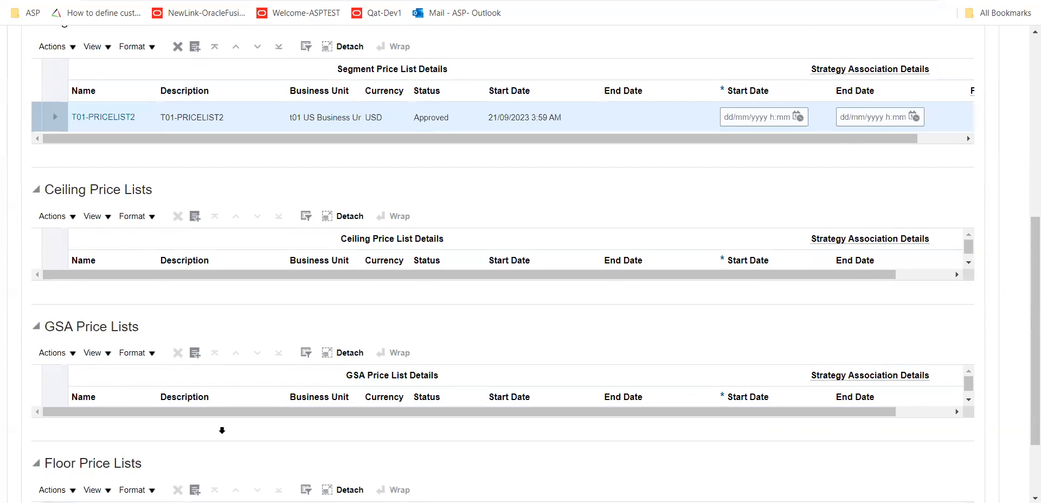
{"action": "scroll", "coordinate": [24, 363], "scroll_direction": "down", "scroll_amount": 2}
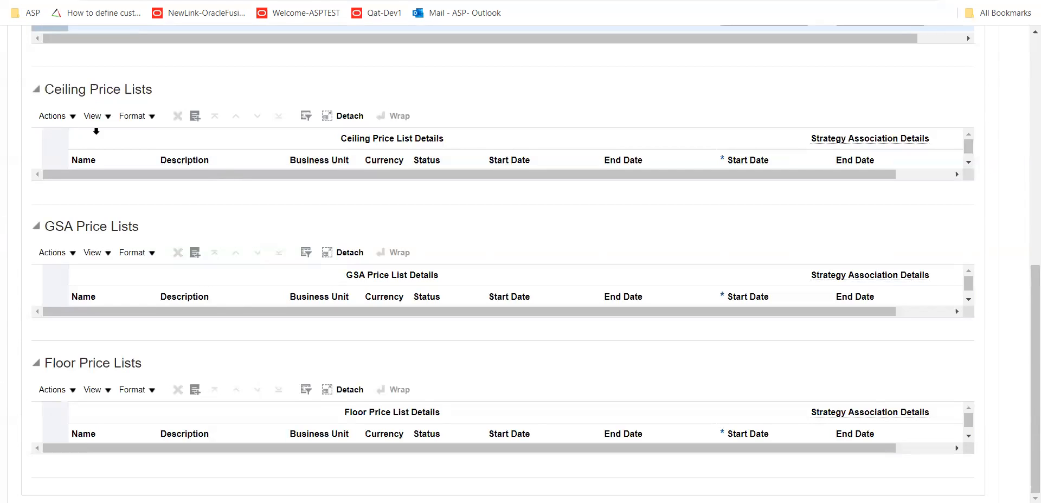
{"action": "scroll", "coordinate": [202, 370], "scroll_direction": "up", "scroll_amount": 1}
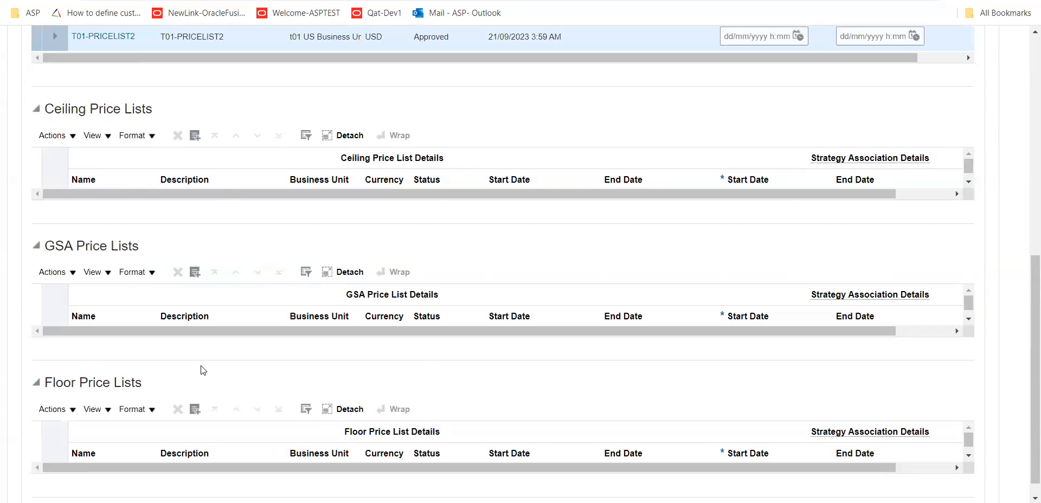
{"action": "scroll", "coordinate": [203, 370], "scroll_direction": "up", "scroll_amount": 10}
{"action": "scroll", "coordinate": [186, 368], "scroll_direction": "down", "scroll_amount": 4}
{"action": "scroll", "coordinate": [165, 363], "scroll_direction": "up", "scroll_amount": 5}
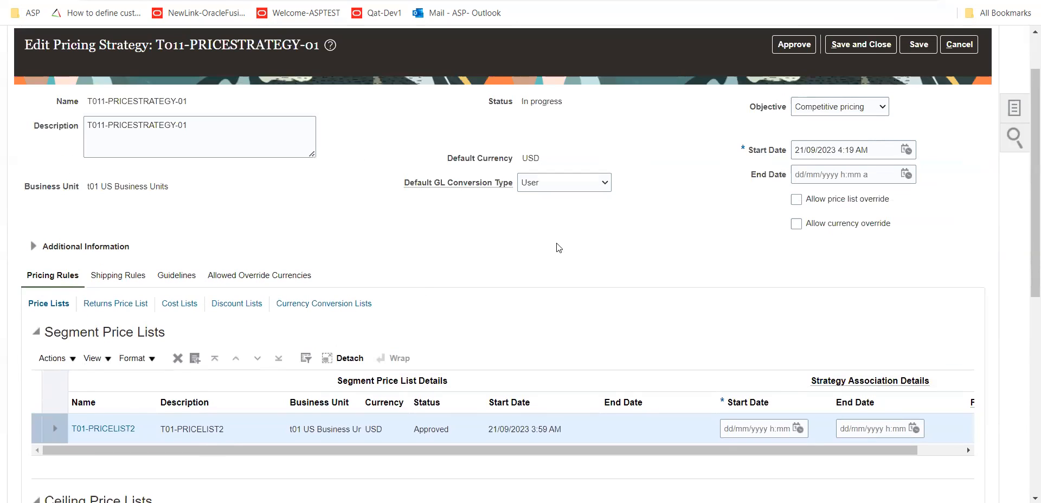
{"action": "left_click", "coordinate": [914, 44]}
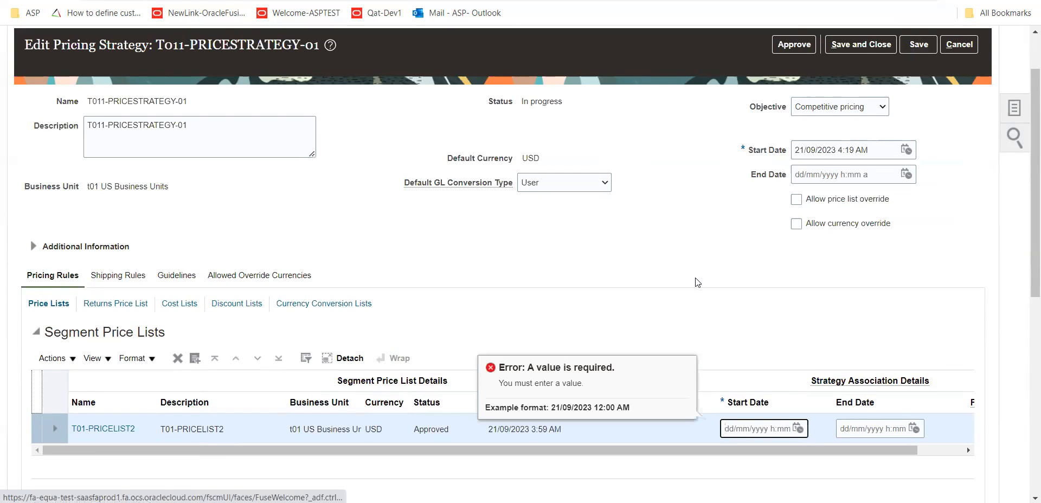
{"action": "left_click", "coordinate": [797, 429]}
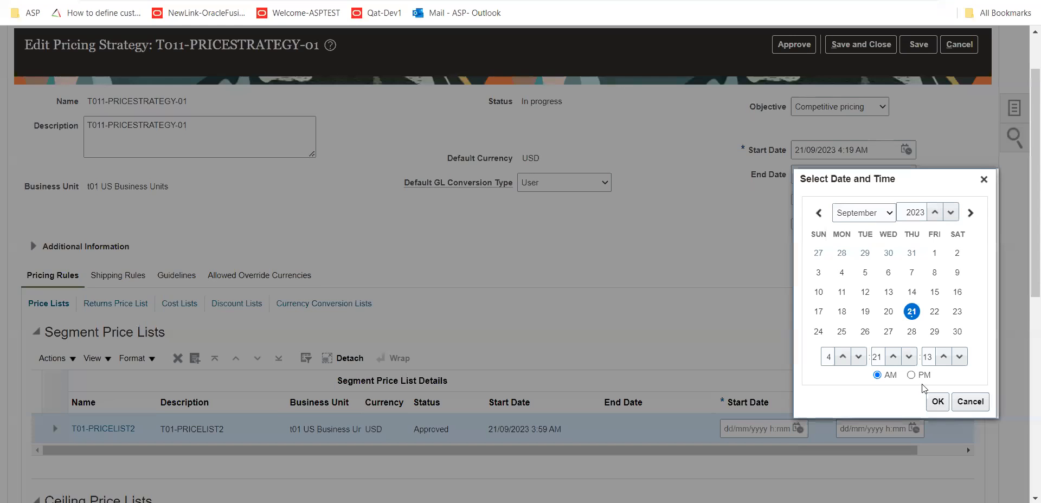
{"action": "left_click", "coordinate": [931, 400]}
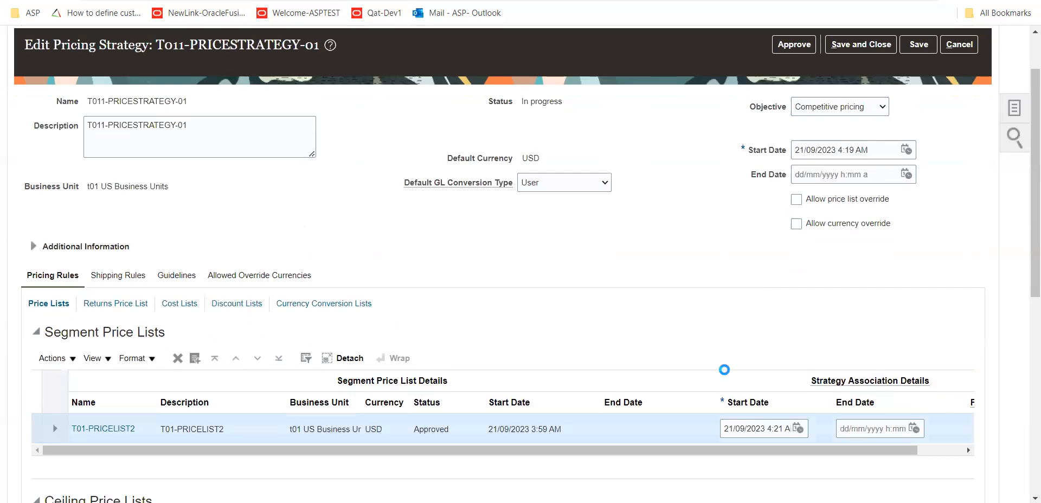
{"action": "left_click", "coordinate": [917, 45]}
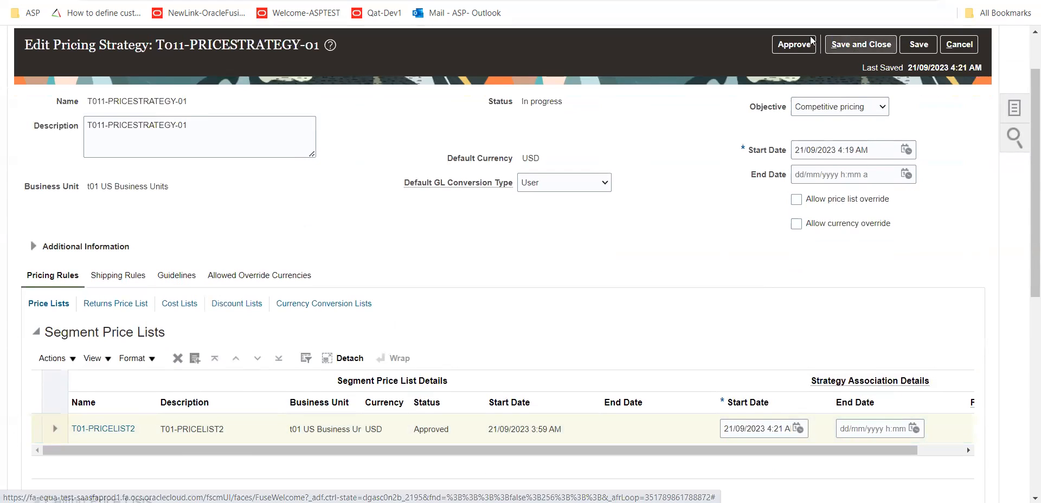
Approve pricing strategy T011-PRICESTRATEGY-01, save and close it, and run the pricing strategies search without criteria
{"action": "left_click", "coordinate": [788, 45]}
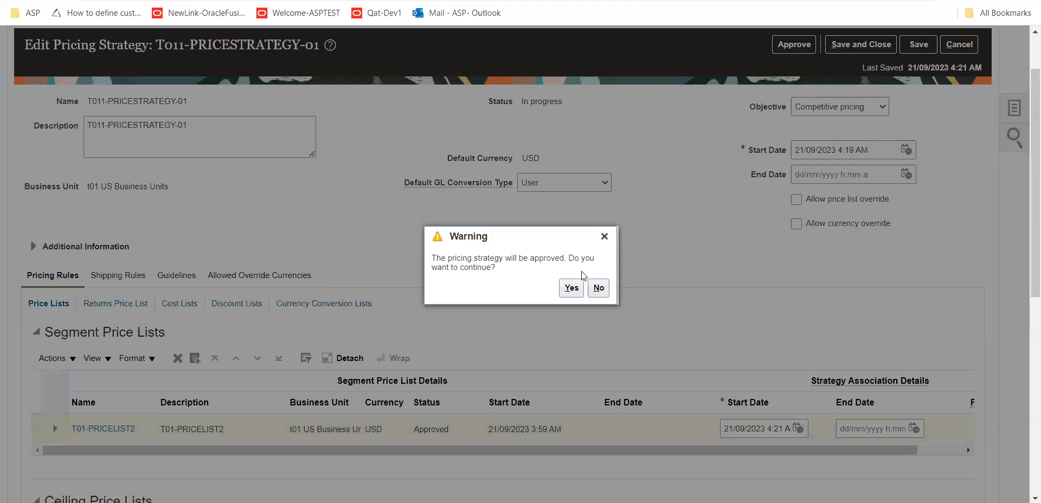
{"action": "left_click", "coordinate": [571, 288]}
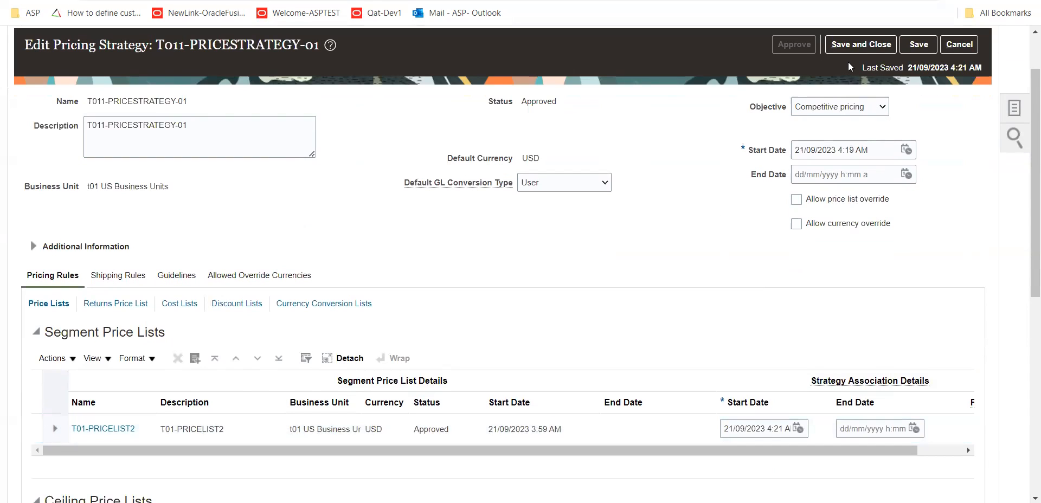
{"action": "left_click", "coordinate": [856, 48]}
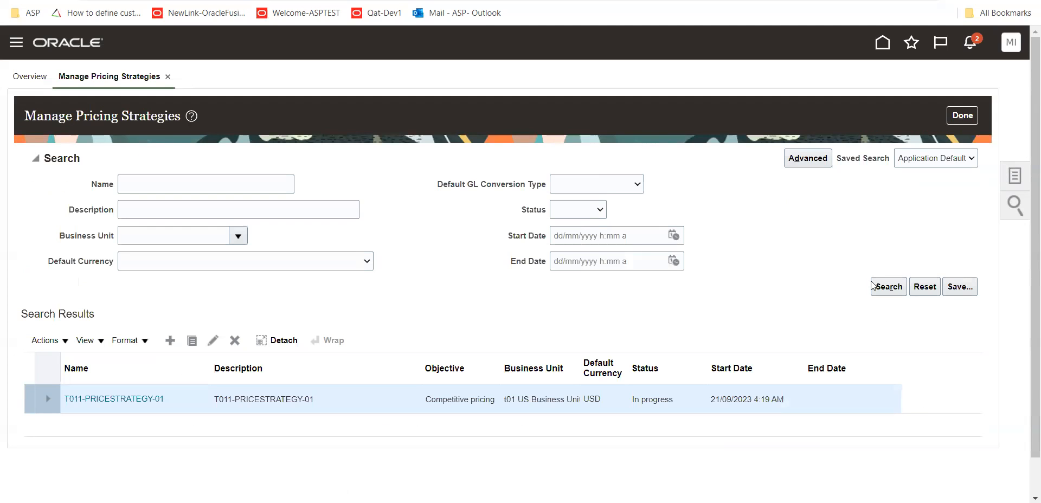
{"action": "left_click", "coordinate": [889, 286]}
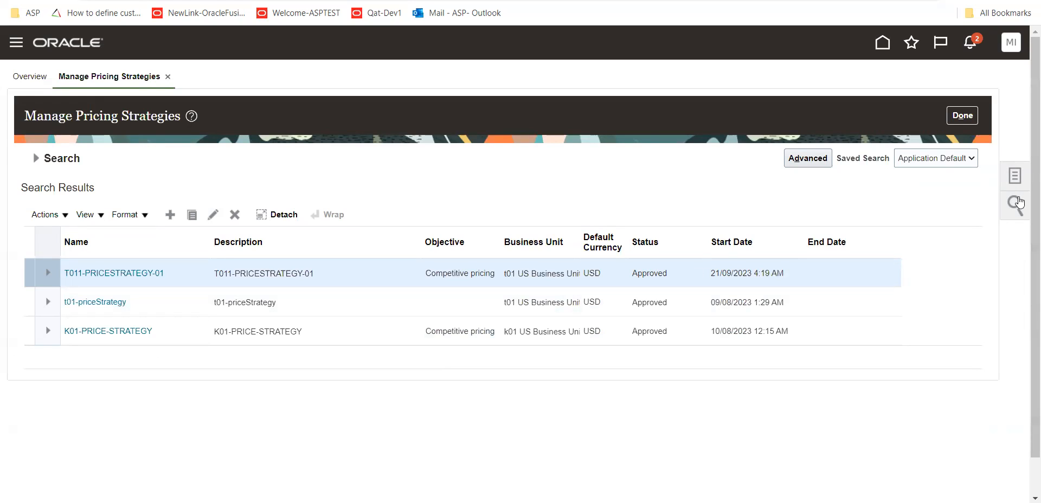
Open the pricing strategy assignments and add a new rule row to the Header-Sales-All assignment matrix
{"action": "left_click", "coordinate": [1016, 177]}
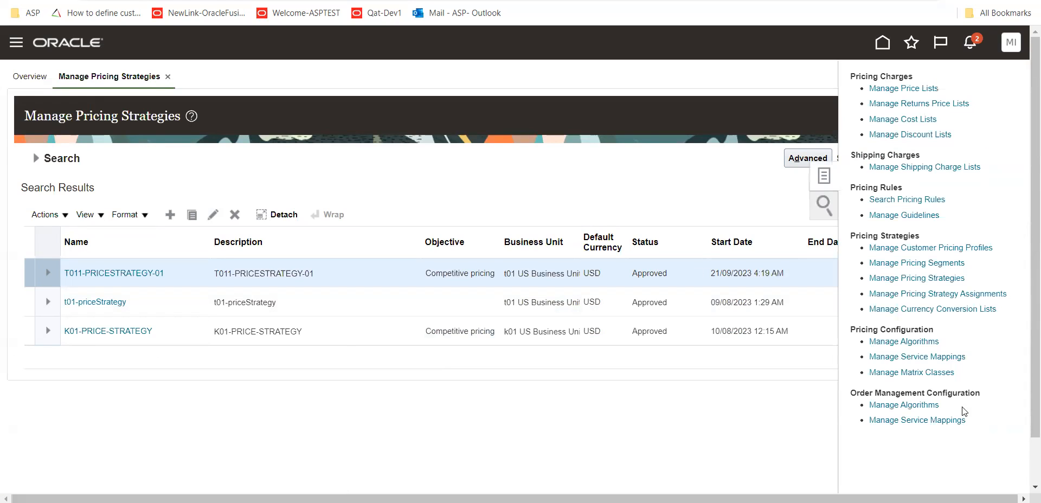
{"action": "left_click", "coordinate": [987, 295]}
{"action": "scroll", "coordinate": [552, 205], "scroll_direction": "down", "scroll_amount": 3}
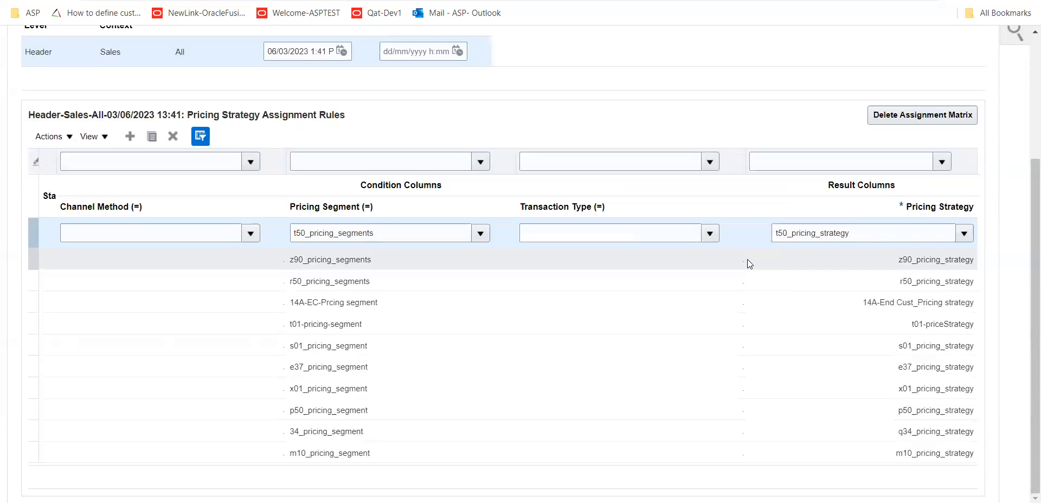
{"action": "scroll", "coordinate": [747, 259], "scroll_direction": "up", "scroll_amount": 2}
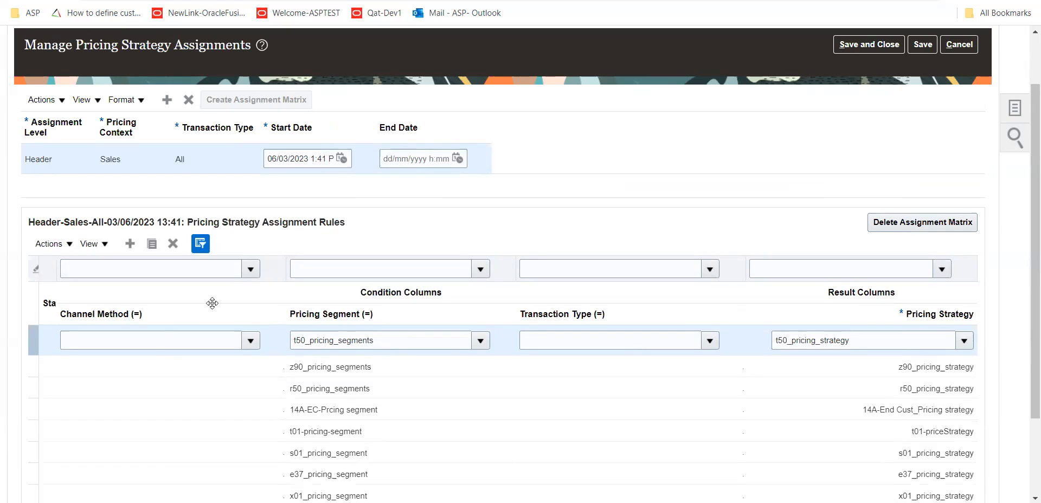
{"action": "left_click", "coordinate": [129, 244]}
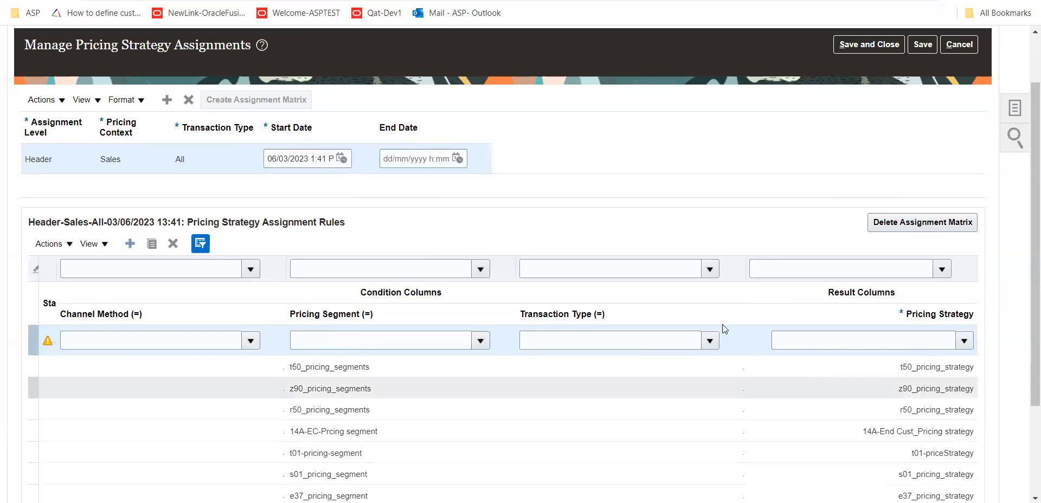
Leave the new rule's channel method blank and set its pricing segment to T011-SEGEMENT1
{"action": "left_click", "coordinate": [256, 341]}
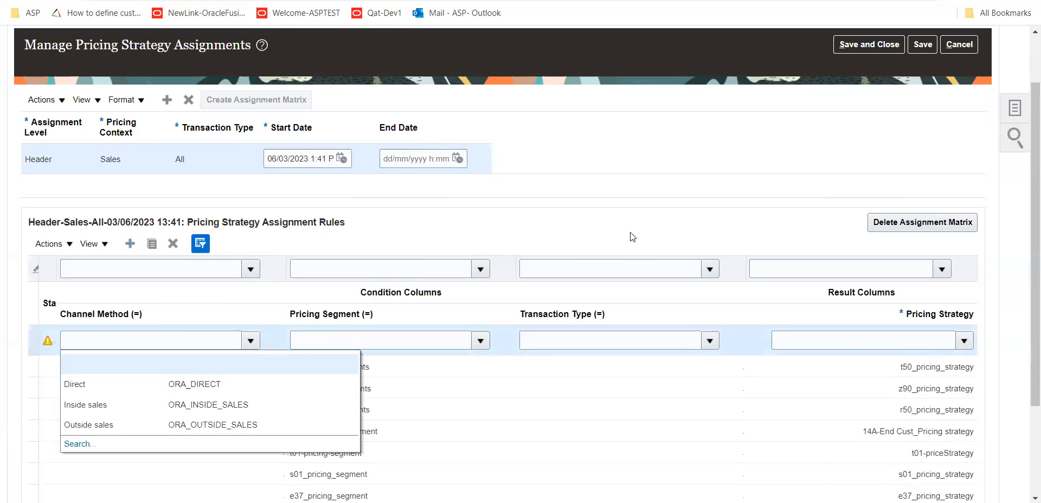
{"action": "left_click", "coordinate": [601, 214]}
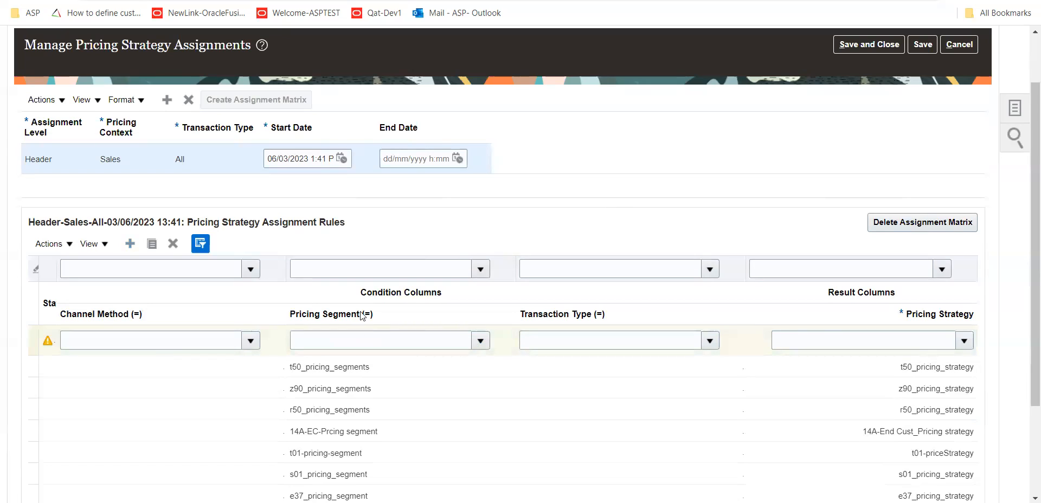
{"action": "left_click", "coordinate": [481, 341]}
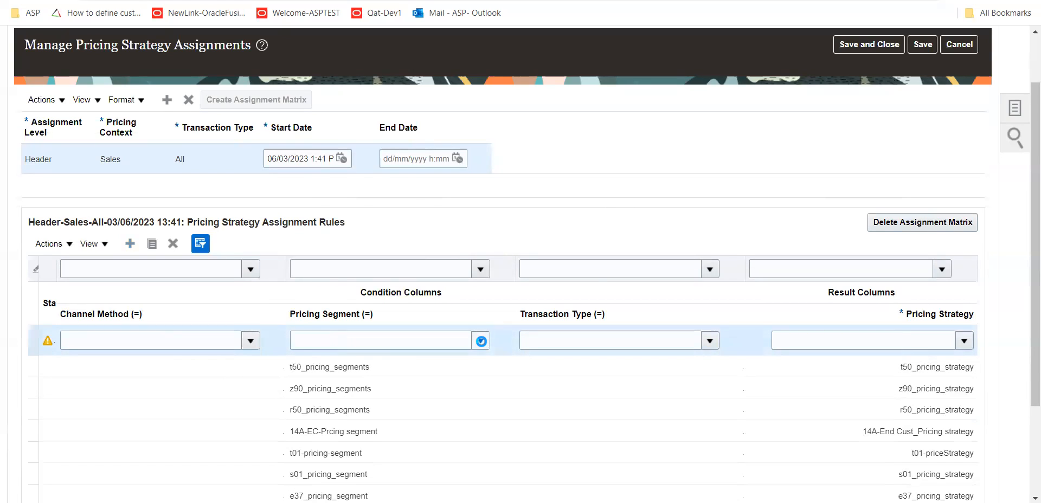
{"action": "left_click", "coordinate": [304, 320]}
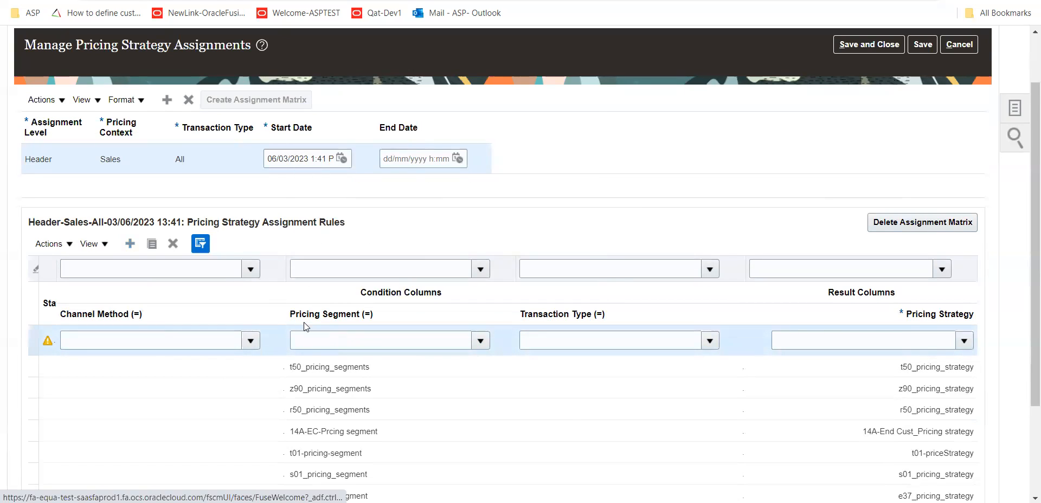
{"action": "left_click", "coordinate": [491, 243]}
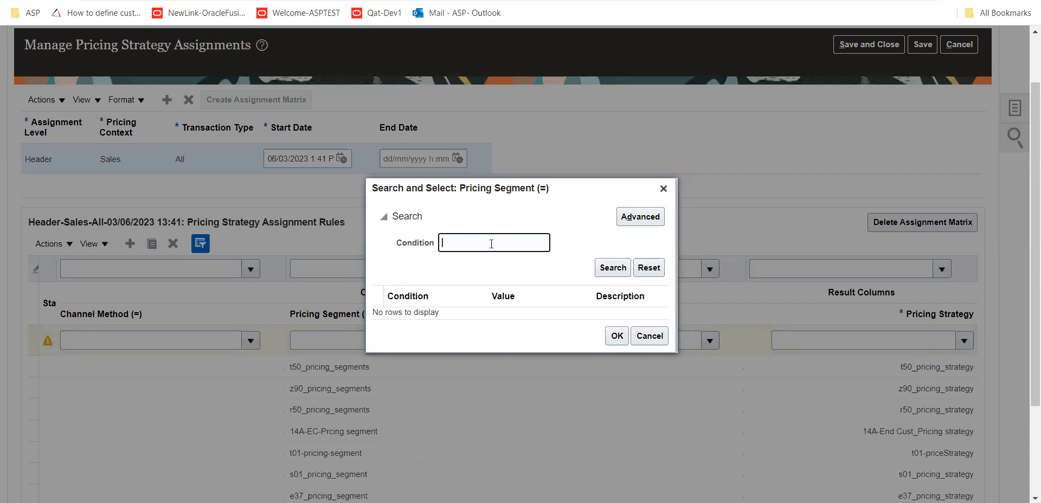
{"action": "left_click", "coordinate": [612, 267]}
{"action": "left_click", "coordinate": [616, 341]}
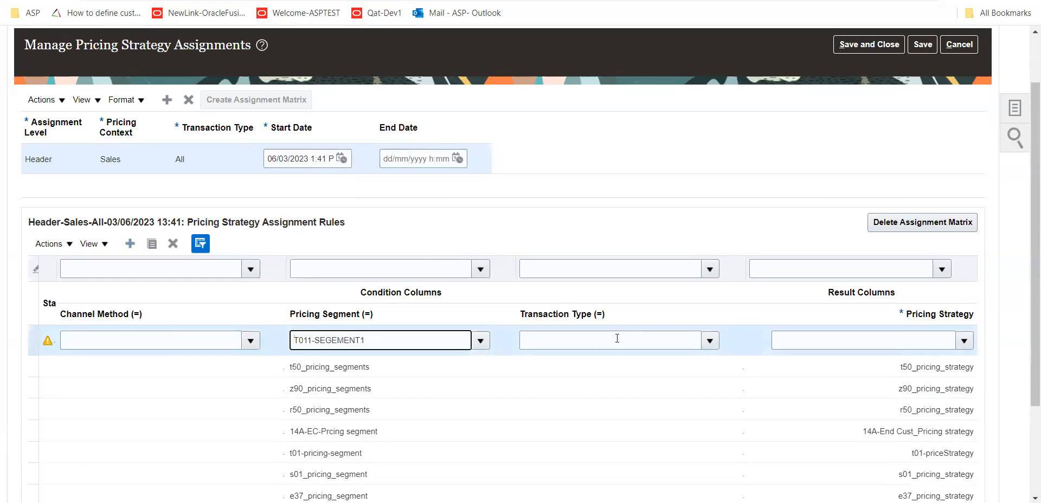
Review the transaction type options available for the T011-SEGEMENT1 rule
{"action": "left_click", "coordinate": [709, 341]}
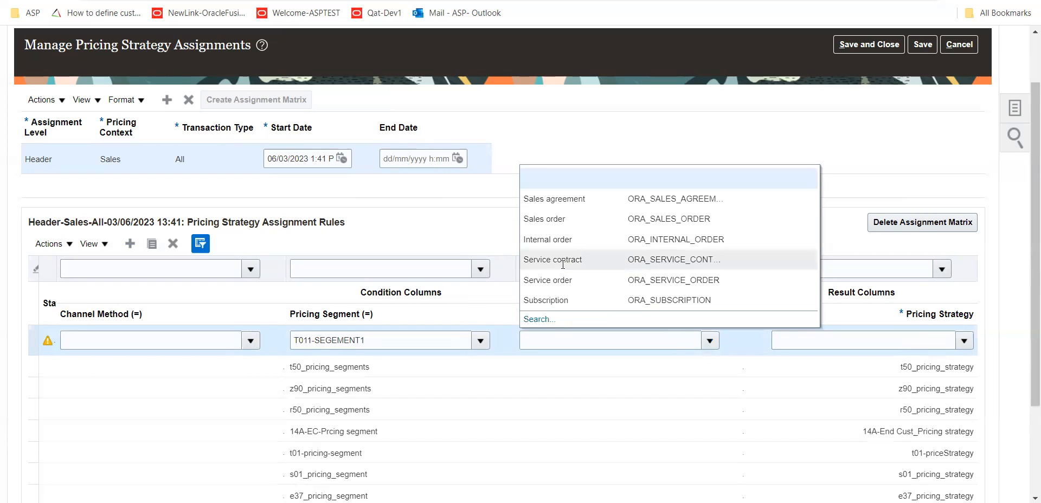
{"action": "left_click", "coordinate": [594, 386]}
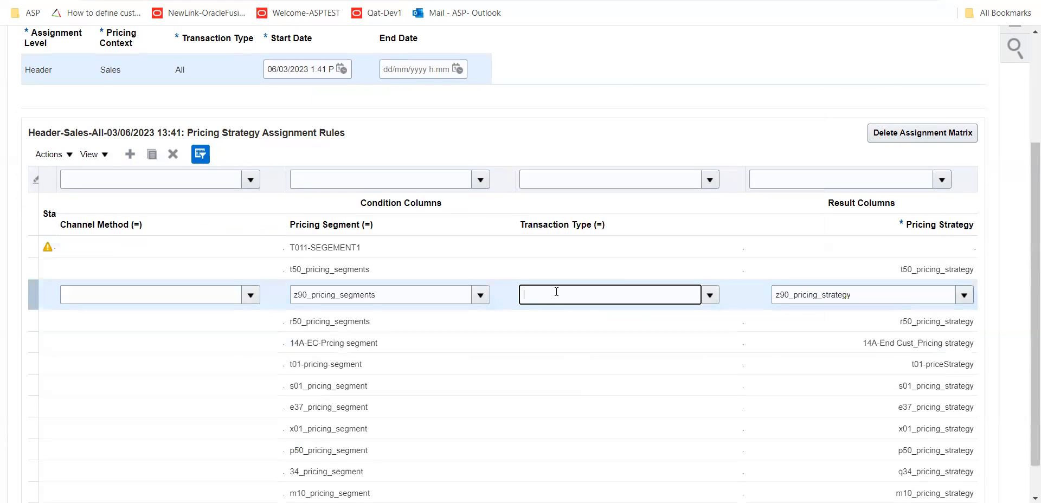
{"action": "left_click", "coordinate": [558, 245]}
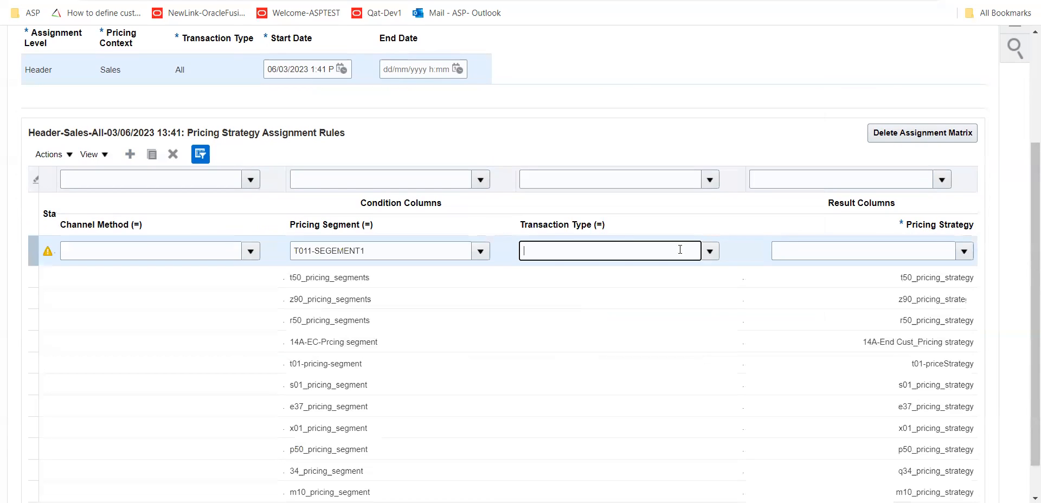
{"action": "left_click", "coordinate": [709, 250]}
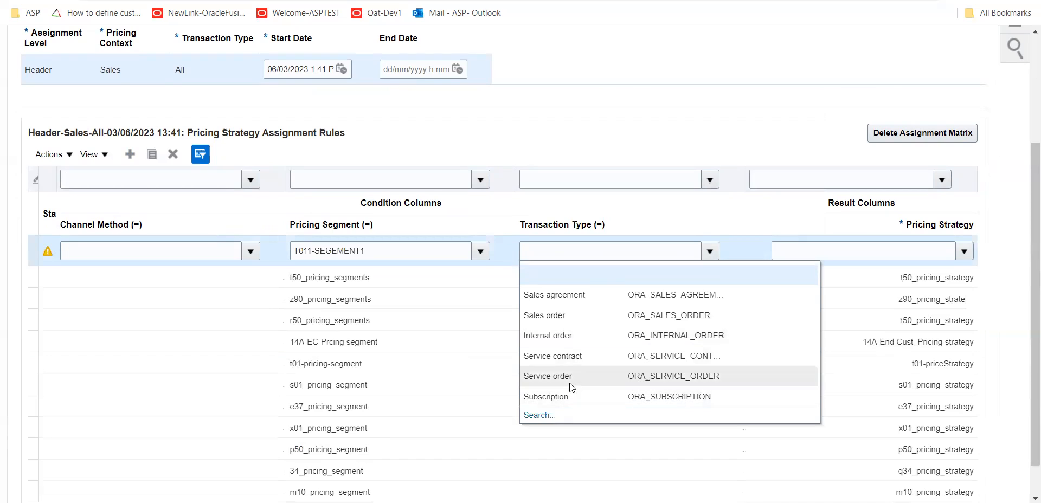
Search the pricing strategies for T011 and assign T011-PRICESTRATEGY-01 as the result of the T011-SEGEMENT1 rule
{"action": "left_click", "coordinate": [902, 250]}
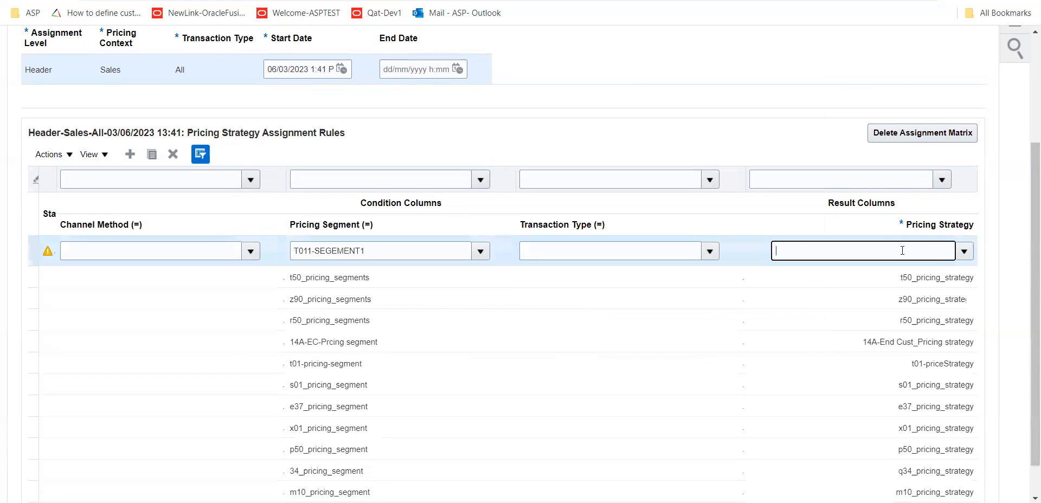
{"action": "left_click", "coordinate": [964, 252]}
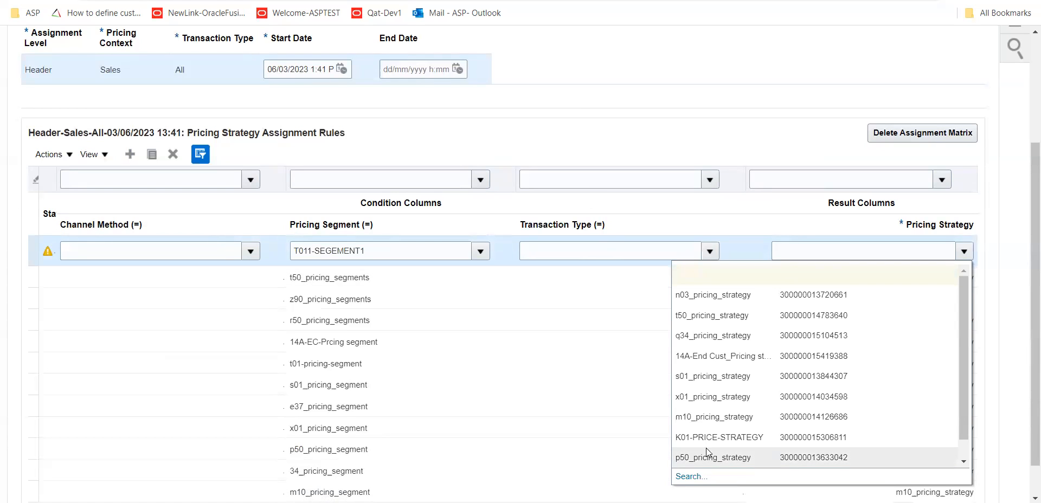
{"action": "left_click", "coordinate": [687, 476]}
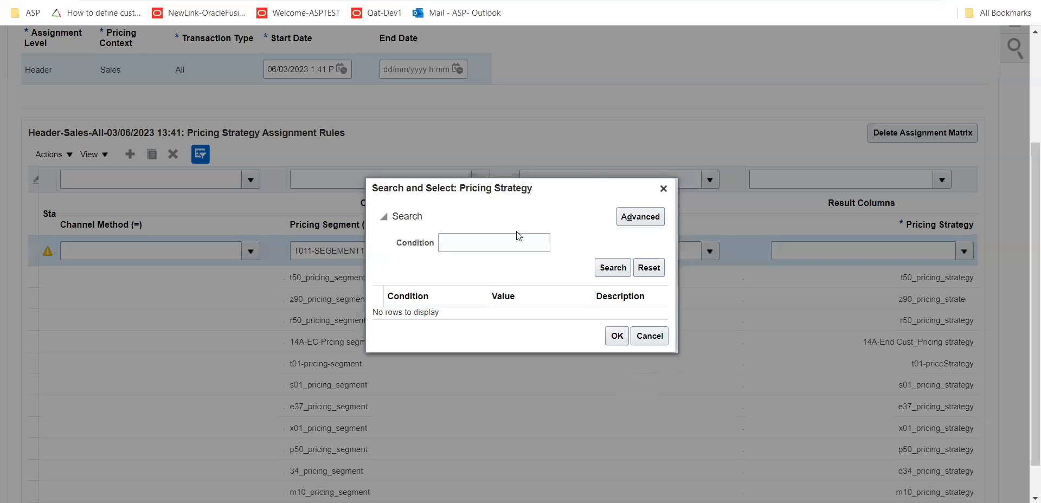
{"action": "left_click", "coordinate": [494, 240]}
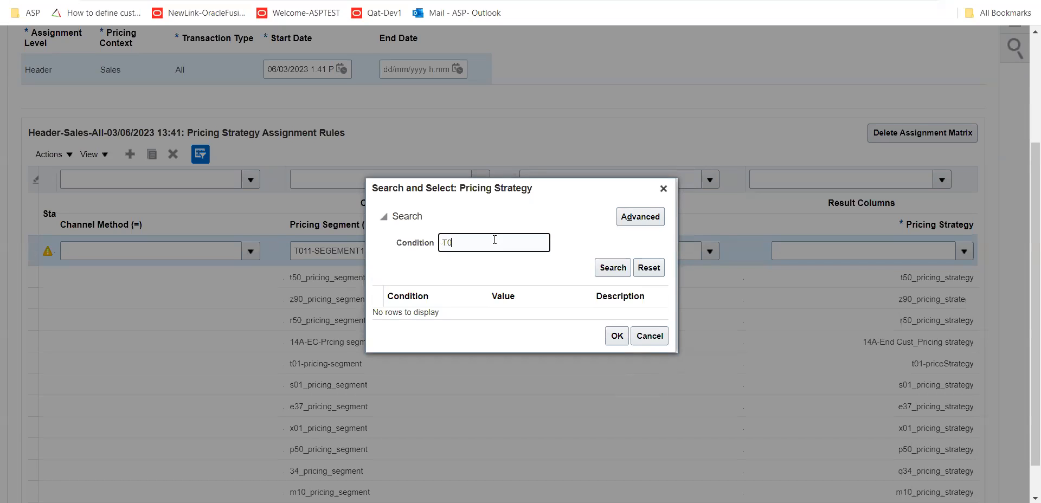
{"action": "type", "text": "T011"}
{"action": "left_click", "coordinate": [612, 267]}
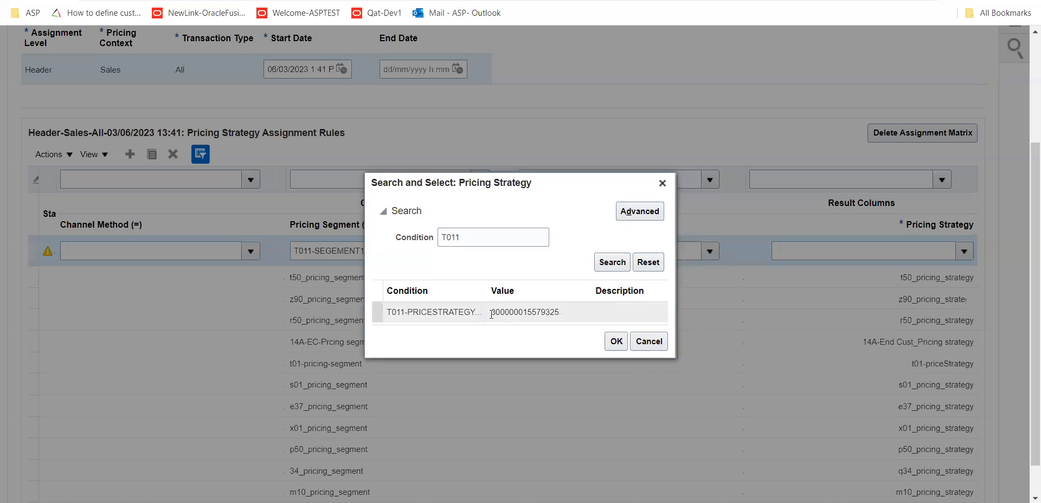
{"action": "left_click_drag", "start_coordinate": [481, 286], "coordinate": [533, 290]}
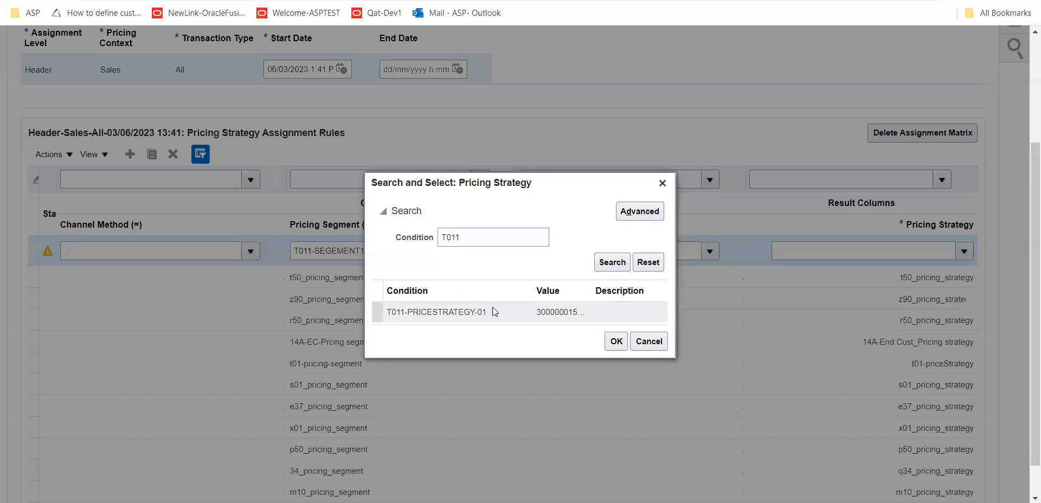
{"action": "left_click", "coordinate": [615, 341]}
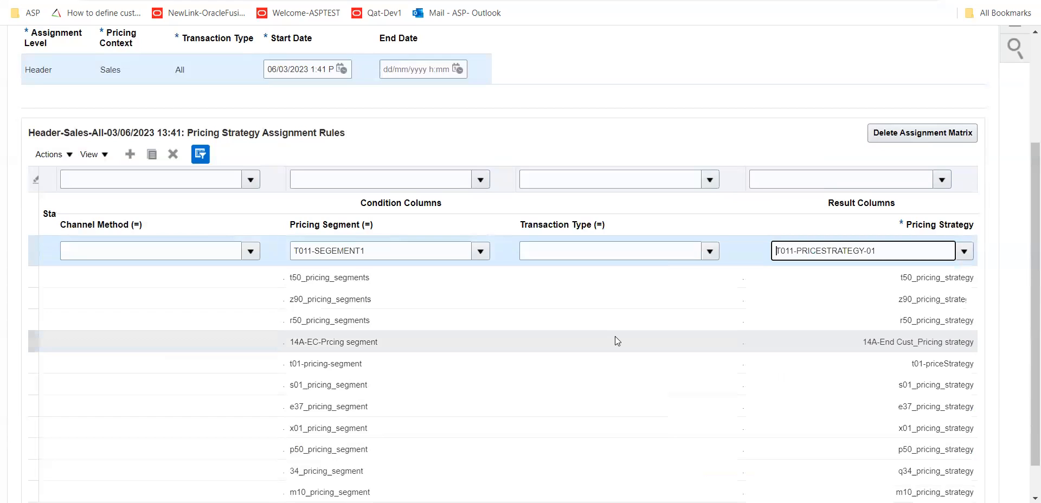
Save the pricing strategy assignments and close them
{"action": "scroll", "coordinate": [670, 101], "scroll_direction": "up", "scroll_amount": 3}
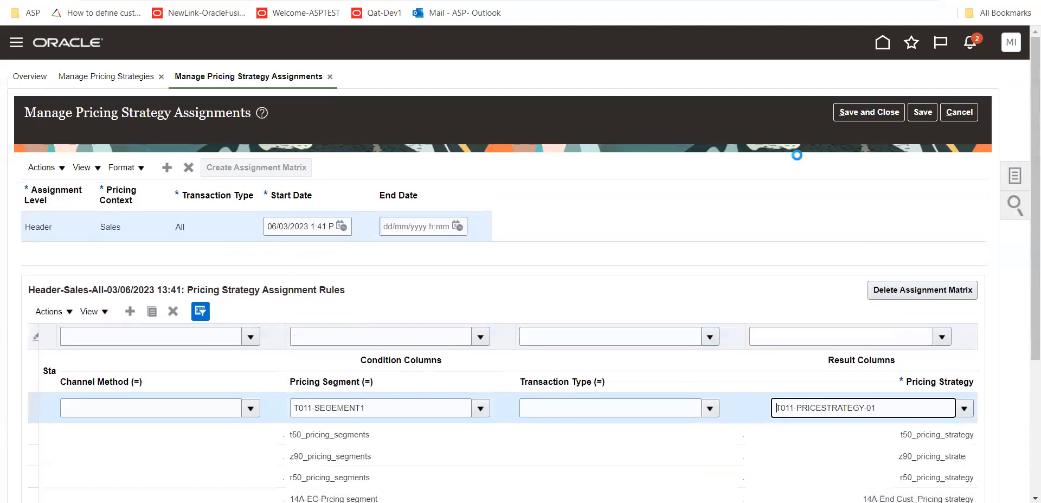
{"action": "left_click", "coordinate": [927, 114]}
{"action": "left_click", "coordinate": [869, 112]}
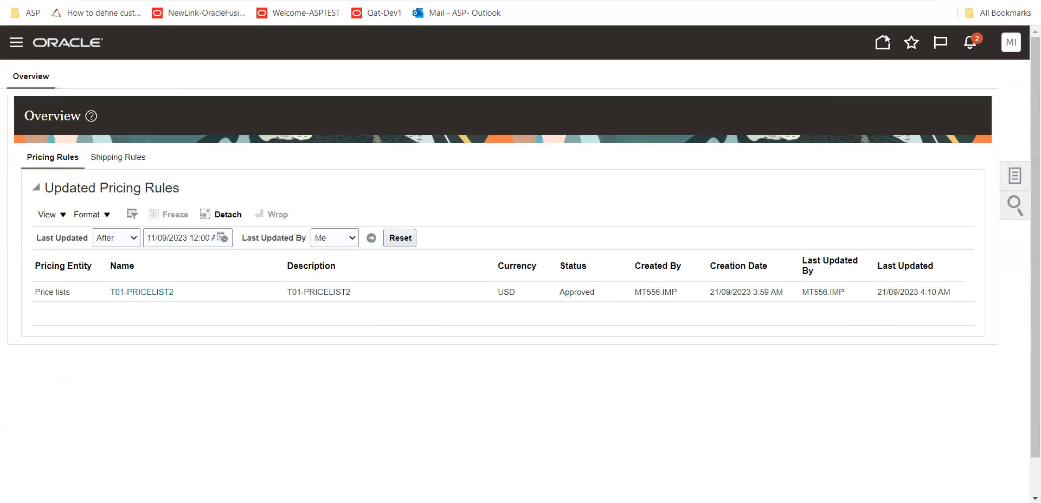
Start a new sales order in Order Management and set its business unit to t01 US Business Units
{"action": "left_click", "coordinate": [883, 42]}
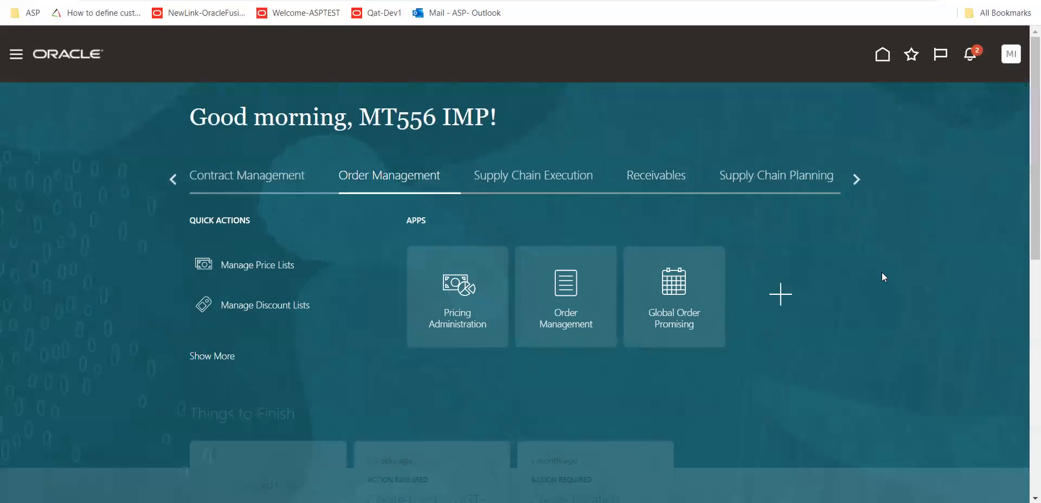
{"action": "left_click", "coordinate": [569, 327]}
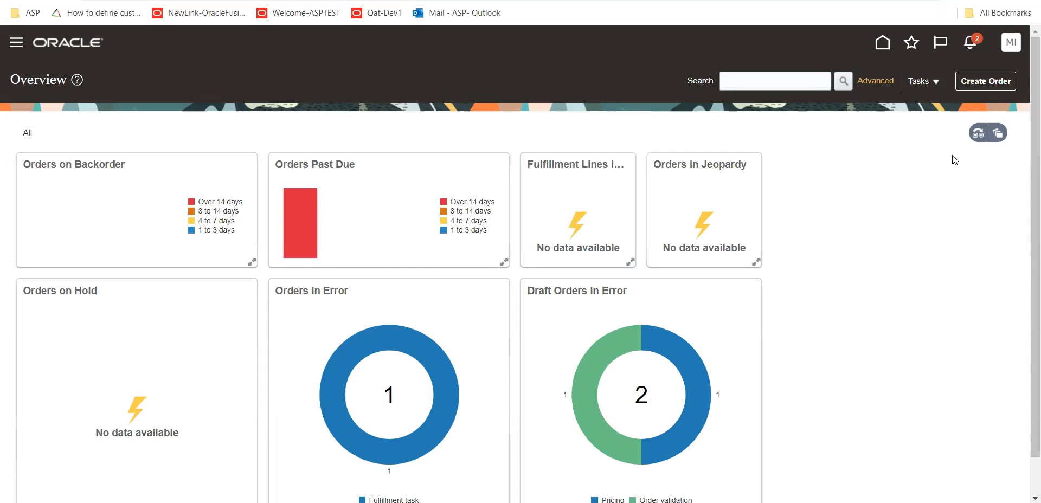
{"action": "left_click", "coordinate": [1000, 82]}
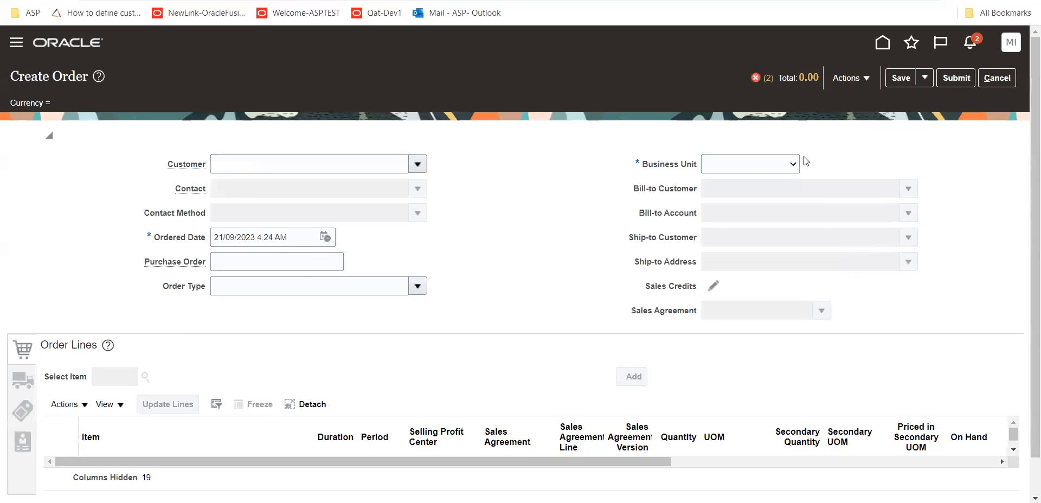
{"action": "left_click", "coordinate": [793, 164]}
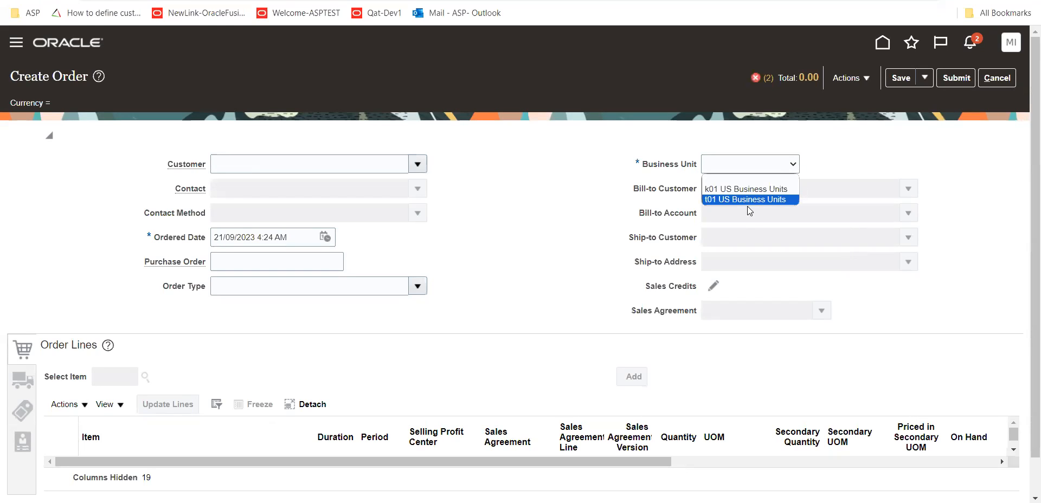
{"action": "left_click", "coordinate": [749, 211]}
{"action": "left_click", "coordinate": [781, 169]}
{"action": "left_click", "coordinate": [731, 198]}
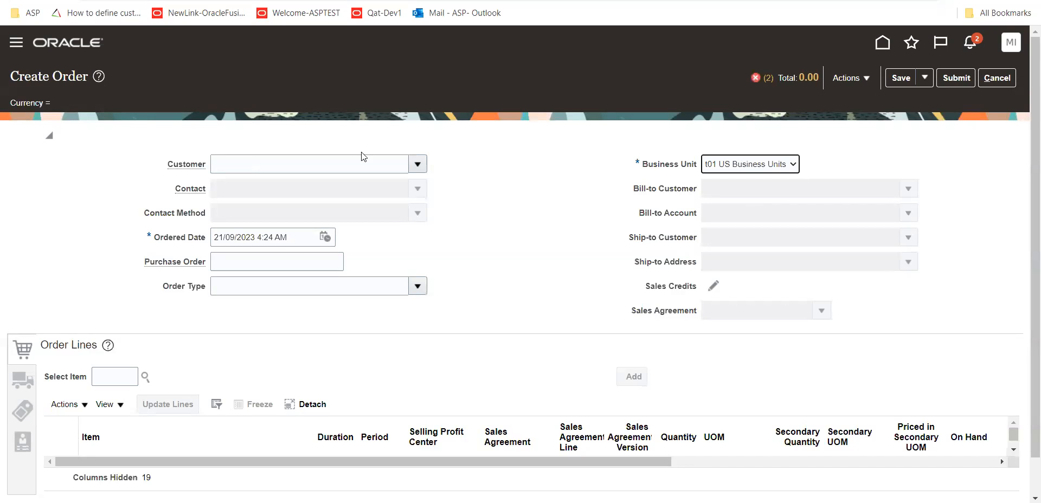
Search the customers for K01 and assign the first k01_cust_1 entry as the order's customer
{"action": "left_click", "coordinate": [418, 163]}
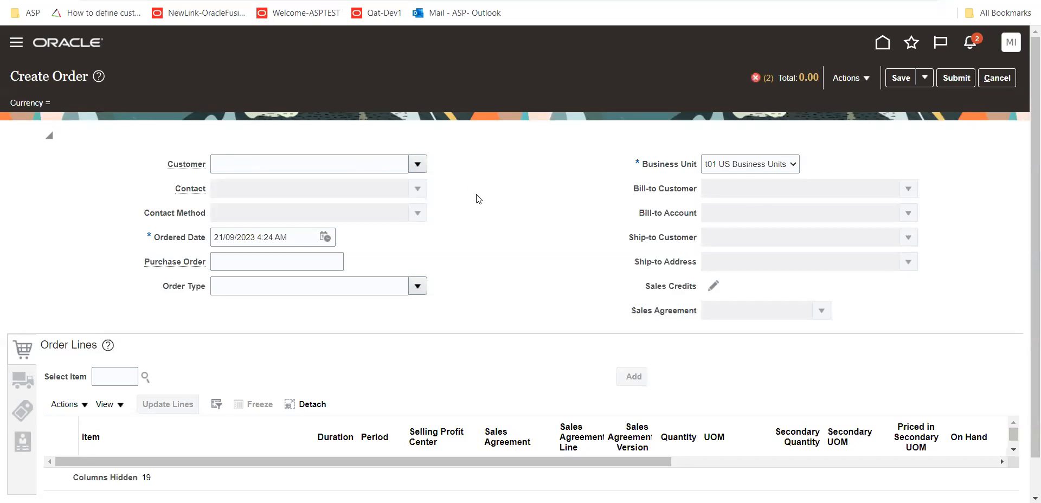
{"action": "left_click", "coordinate": [230, 206]}
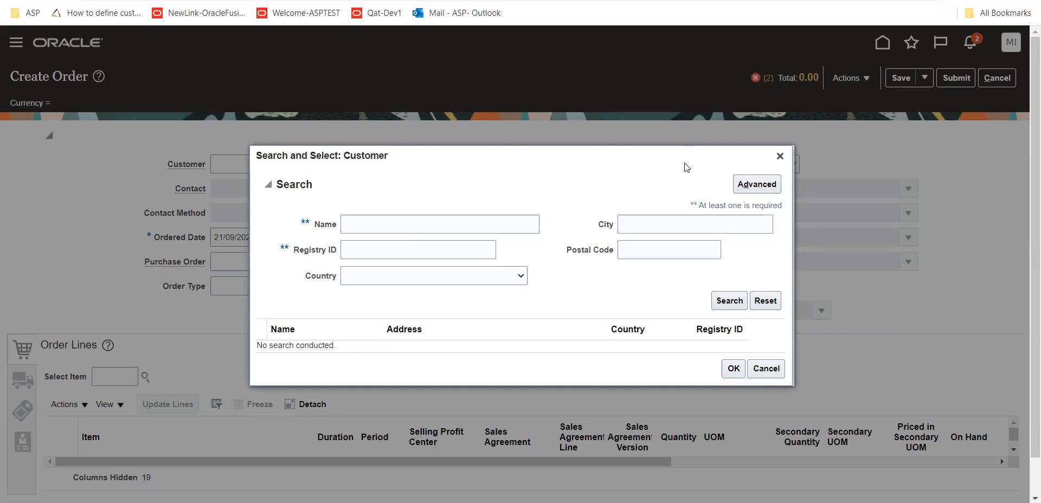
{"action": "left_click", "coordinate": [400, 229]}
{"action": "type", "text": "K01"}
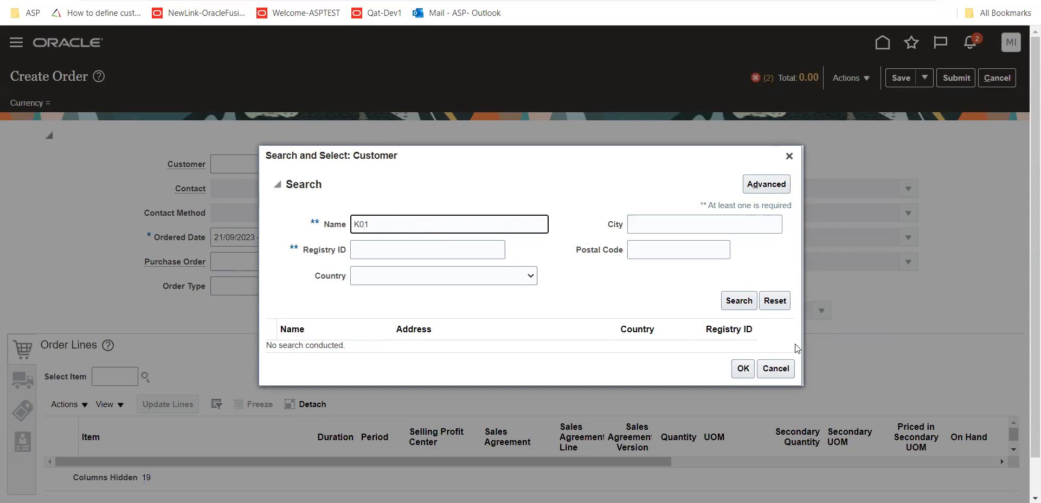
{"action": "left_click", "coordinate": [739, 300]}
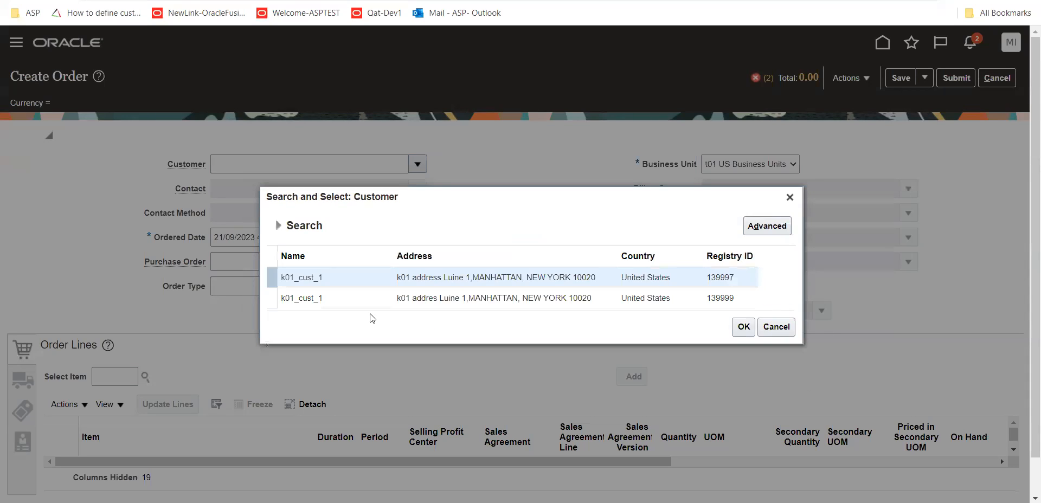
{"action": "left_click", "coordinate": [330, 278]}
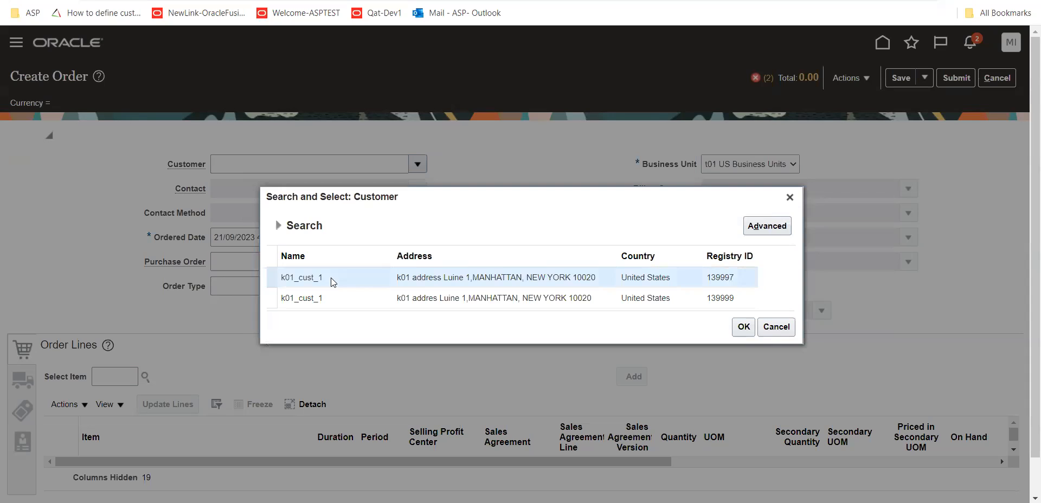
{"action": "left_click", "coordinate": [743, 326]}
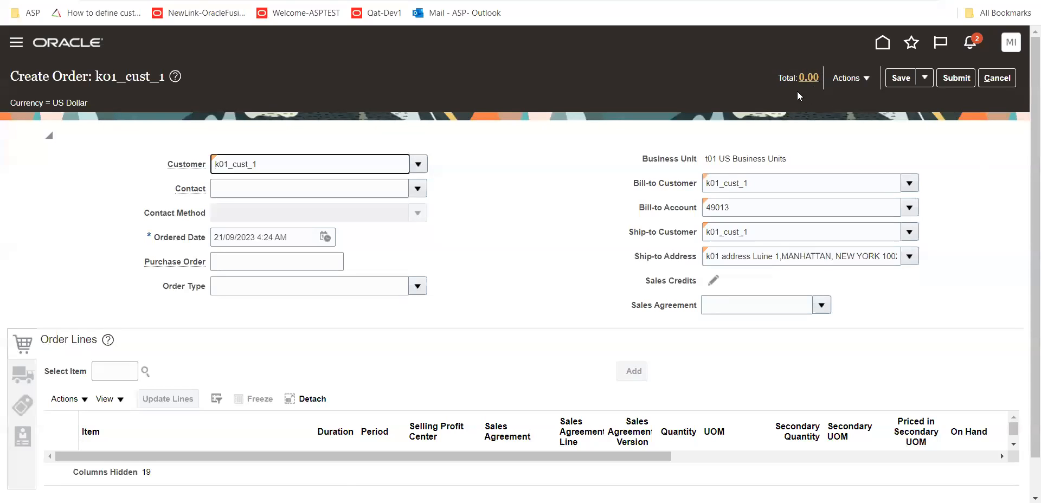
Review the pricing segment and pricing strategy applied to the order, and close the view
{"action": "left_click", "coordinate": [865, 79]}
{"action": "left_click", "coordinate": [880, 99]}
{"action": "left_click", "coordinate": [866, 79]}
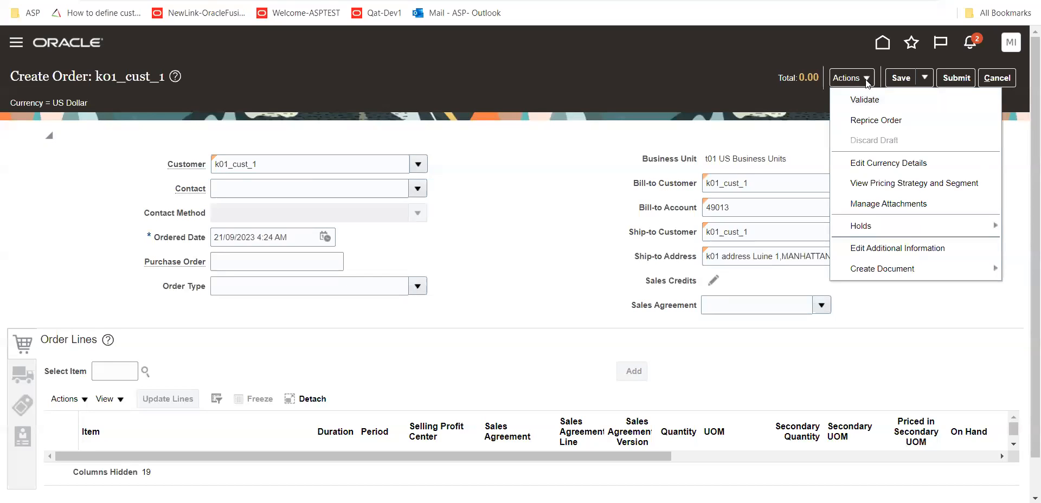
{"action": "left_click", "coordinate": [915, 184]}
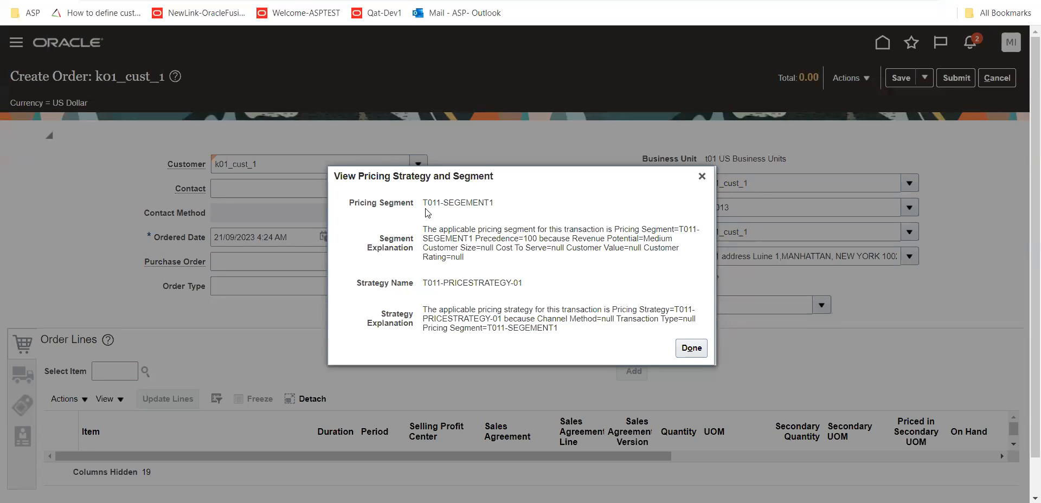
{"action": "left_click_drag", "start_coordinate": [426, 205], "coordinate": [510, 214]}
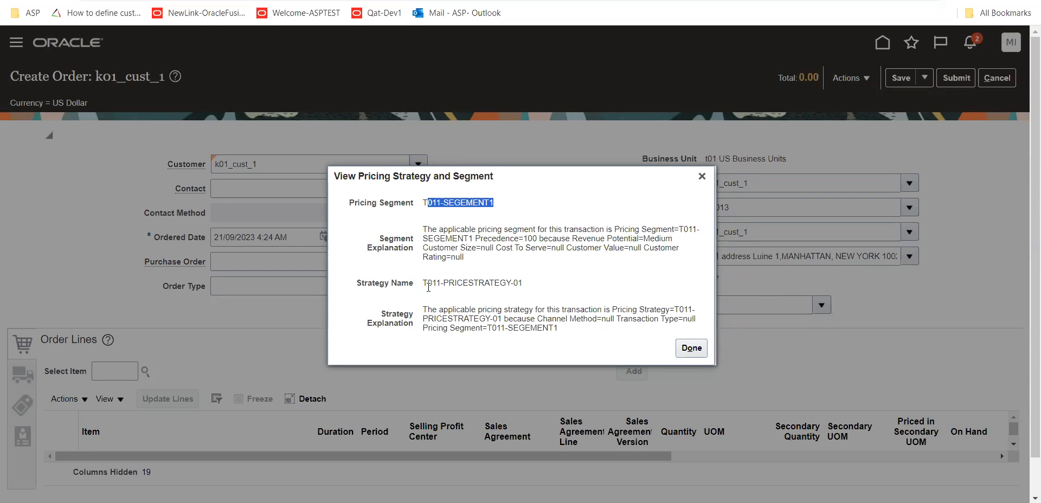
{"action": "left_click_drag", "start_coordinate": [427, 282], "coordinate": [513, 286]}
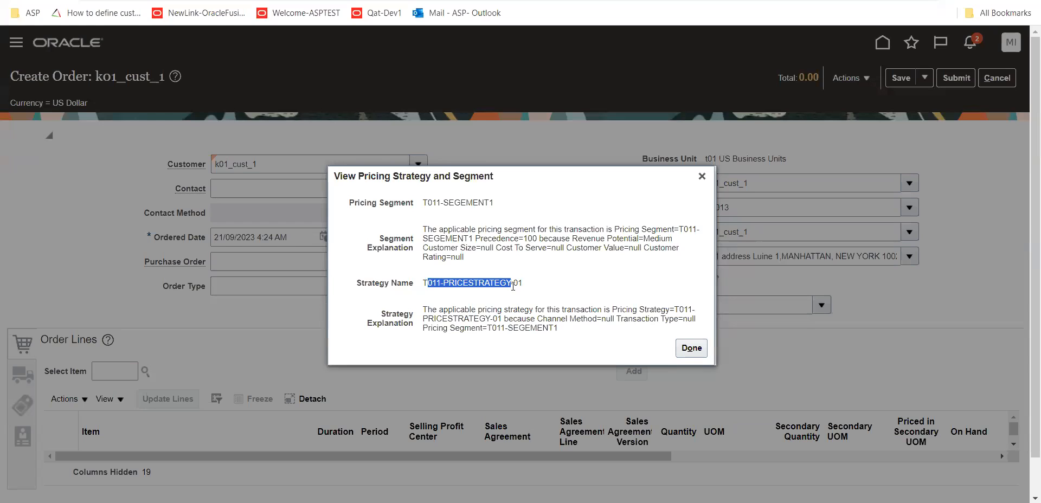
{"action": "left_click", "coordinate": [692, 350]}
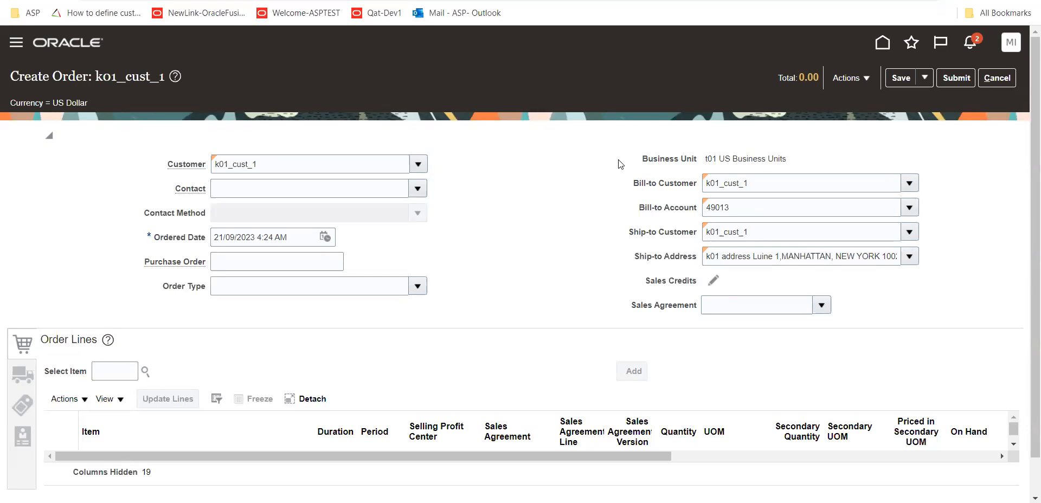
Search the order line items for T011 and select T011-TRANSFER-101 in the results
{"action": "left_click", "coordinate": [106, 375]}
{"action": "type", "text": "T011"}
{"action": "key", "text": "Tab"}
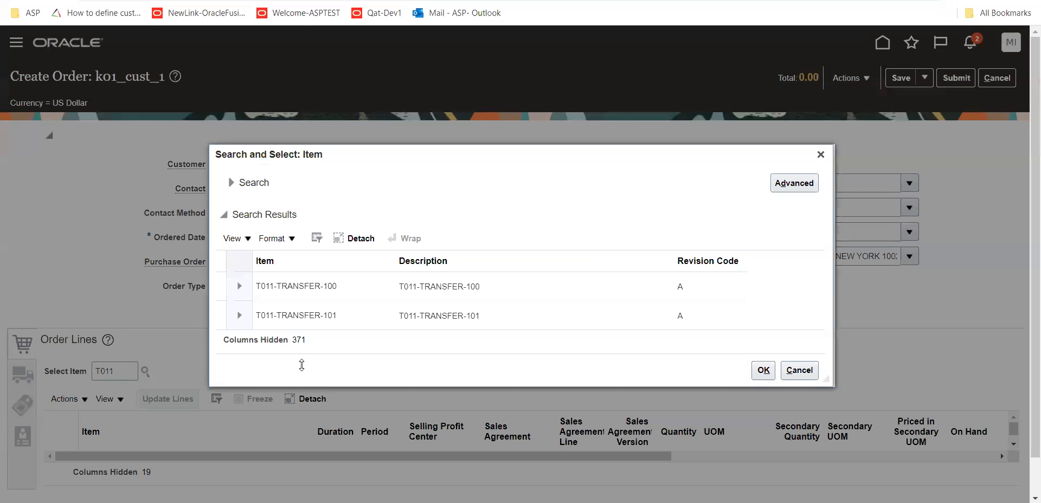
{"action": "left_click", "coordinate": [331, 316]}
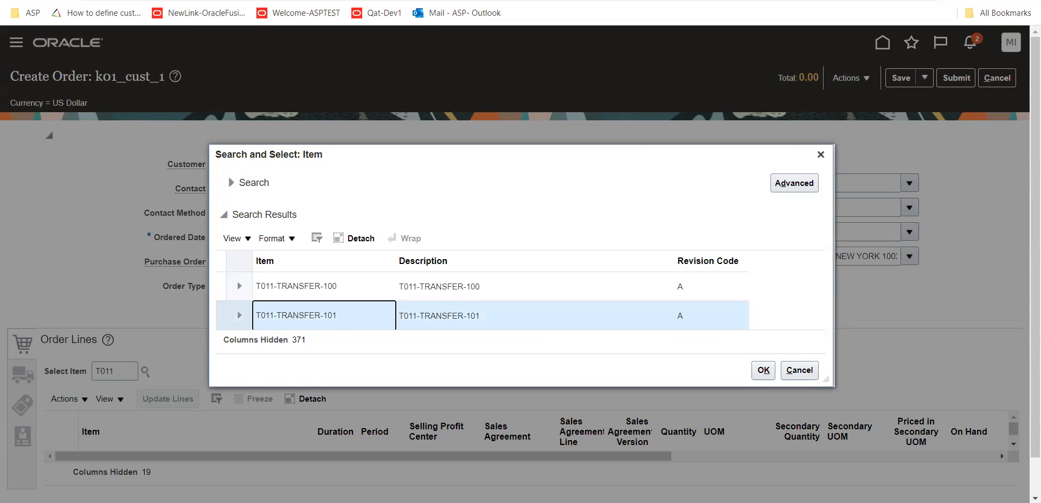
Switch to the browser tab showing Manage Customers and open price list management in Pricing Administration
{"action": "left_click", "coordinate": [601, 0]}
{"action": "scroll", "coordinate": [600, 91], "scroll_direction": "up", "scroll_amount": 3}
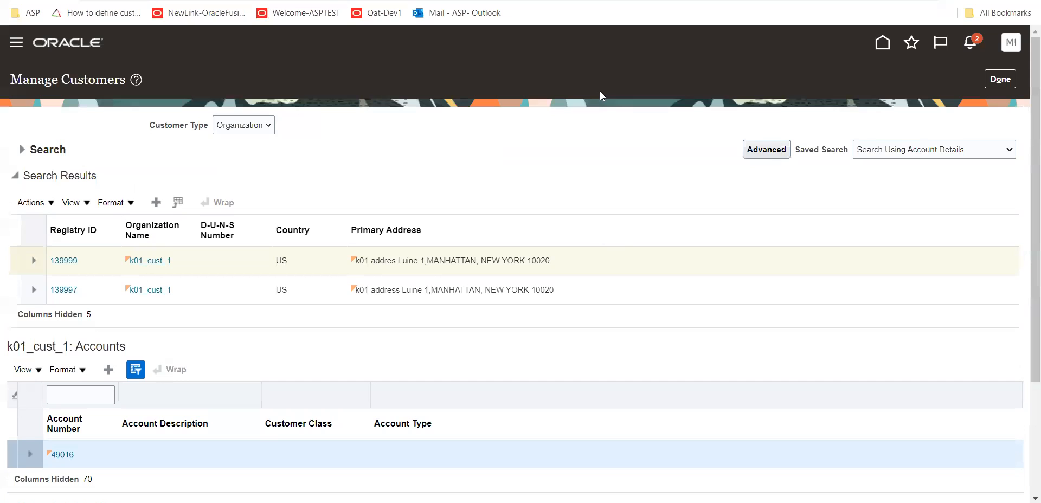
{"action": "left_click", "coordinate": [882, 43]}
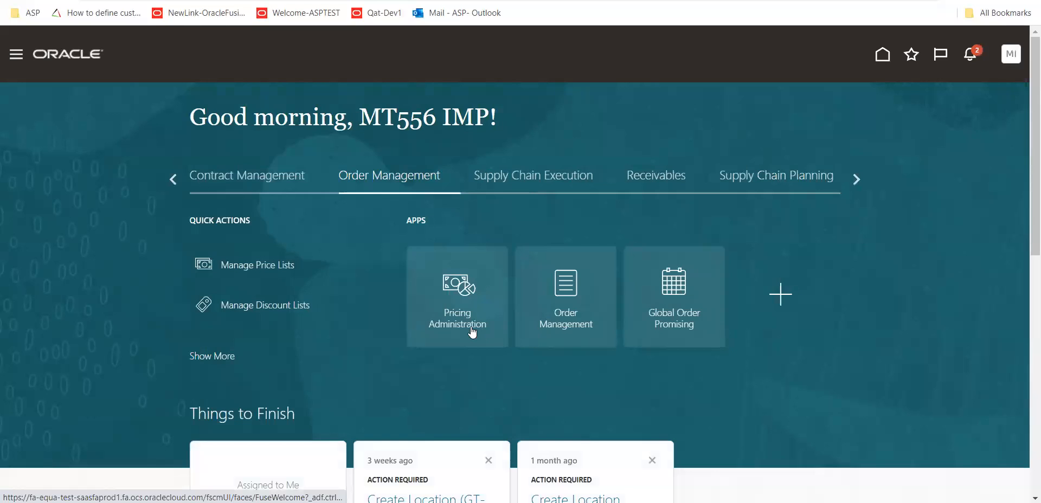
{"action": "left_click", "coordinate": [472, 332]}
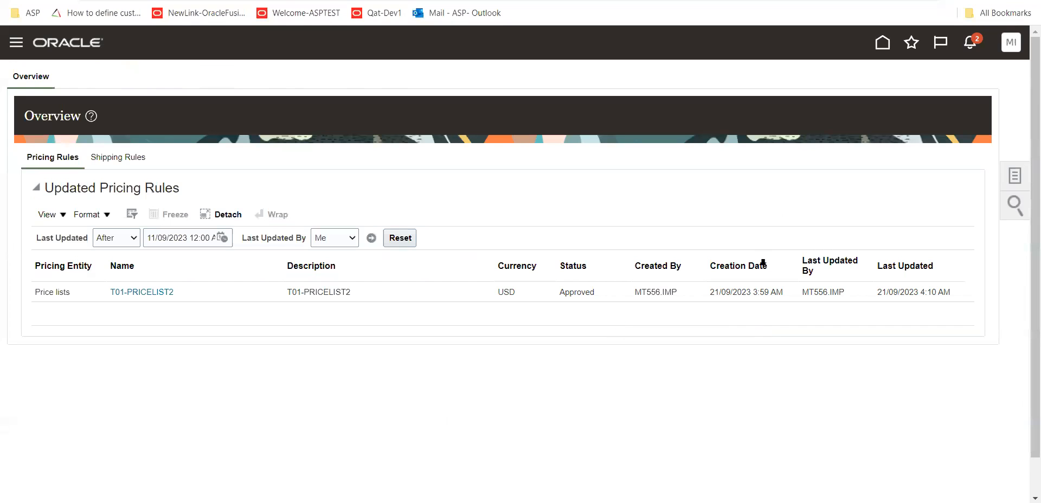
{"action": "left_click", "coordinate": [1018, 175]}
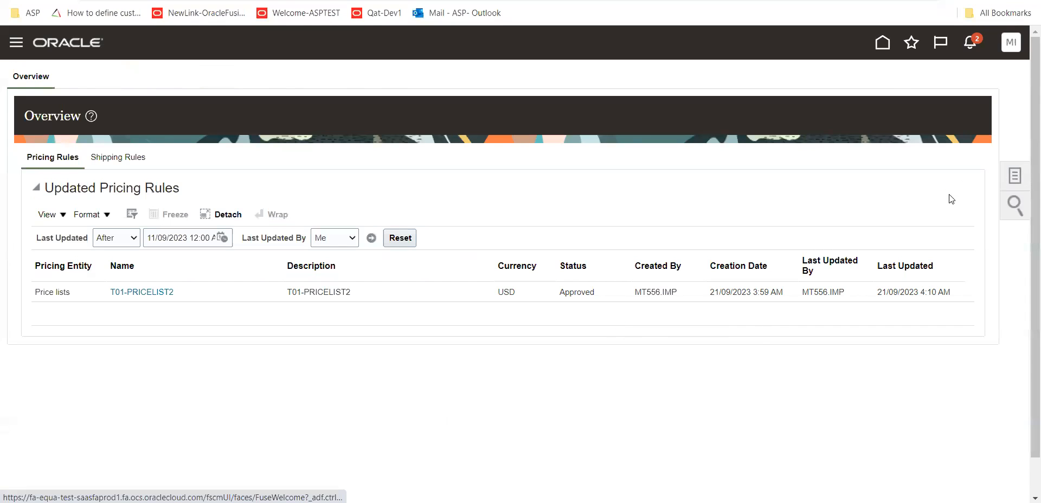
{"action": "left_click", "coordinate": [918, 89]}
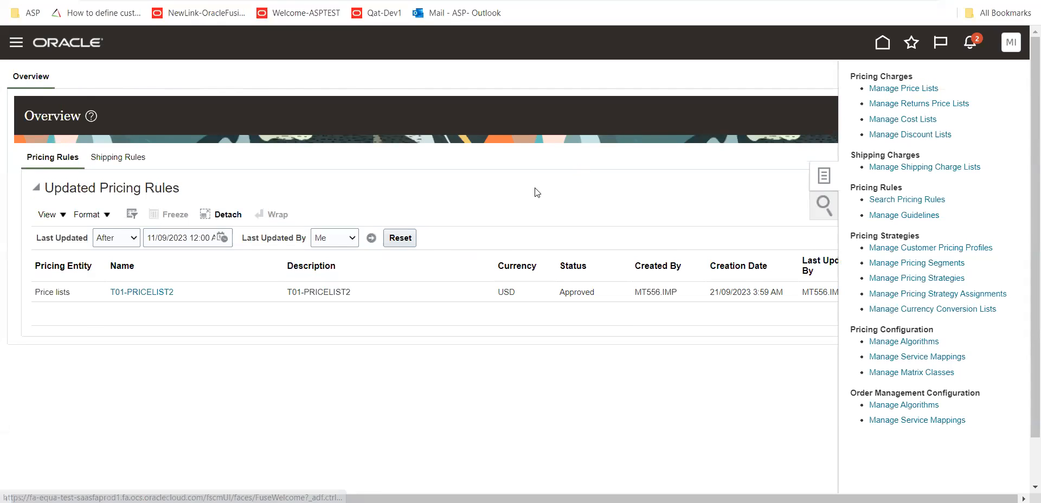
Search for price lists whose names start with T01 and open T01-PRICELIST2
{"action": "left_click", "coordinate": [775, 283]}
{"action": "left_click", "coordinate": [221, 206]}
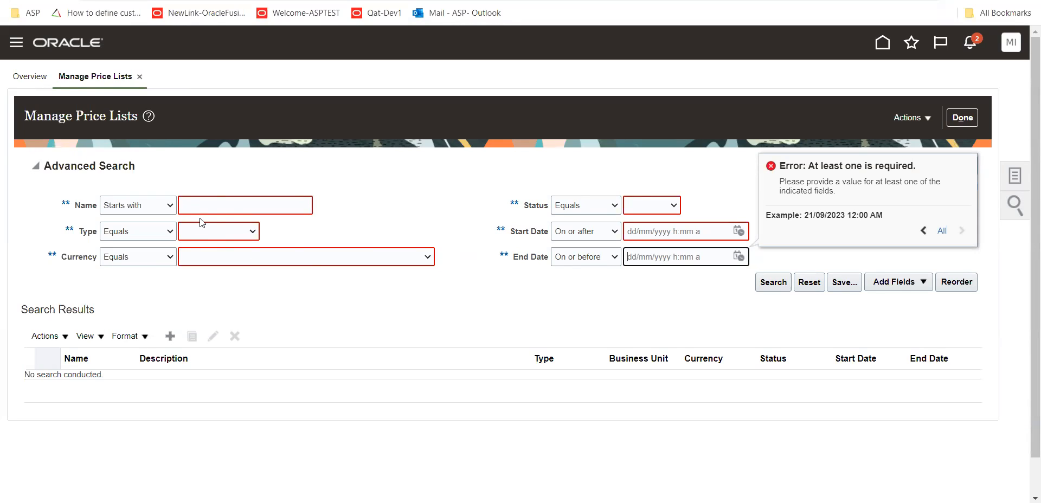
{"action": "left_click", "coordinate": [213, 206]}
{"action": "type", "text": "T0"}
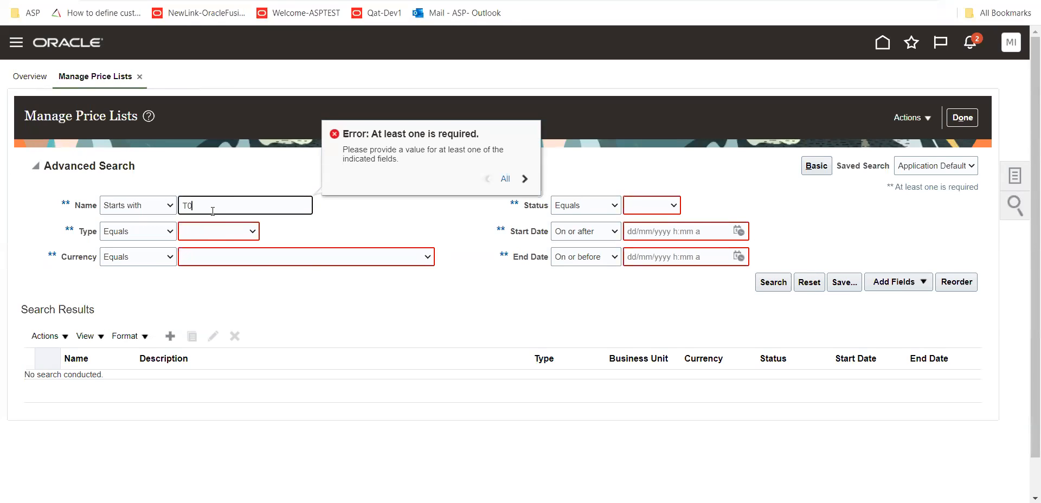
{"action": "type", "text": "1"}
{"action": "left_click", "coordinate": [775, 288]}
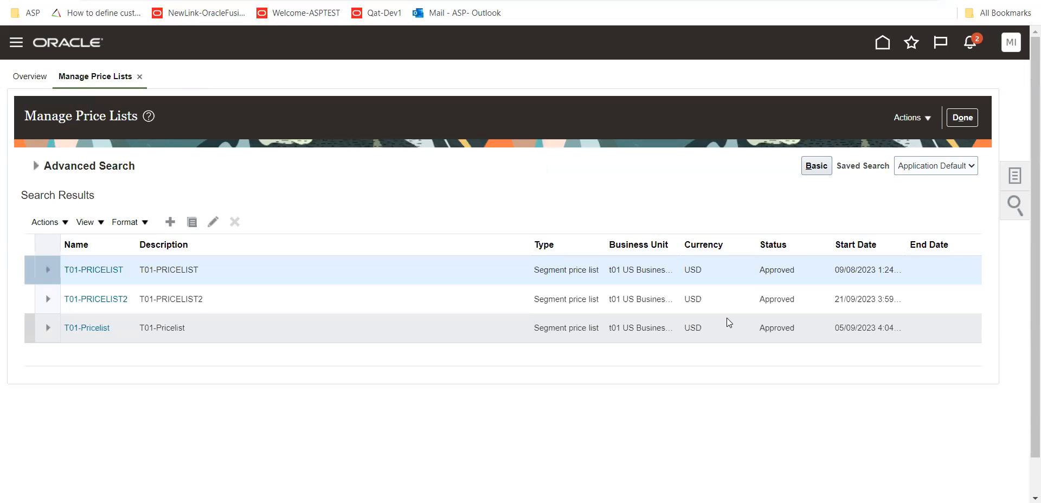
{"action": "left_click", "coordinate": [290, 305]}
{"action": "left_click", "coordinate": [81, 299]}
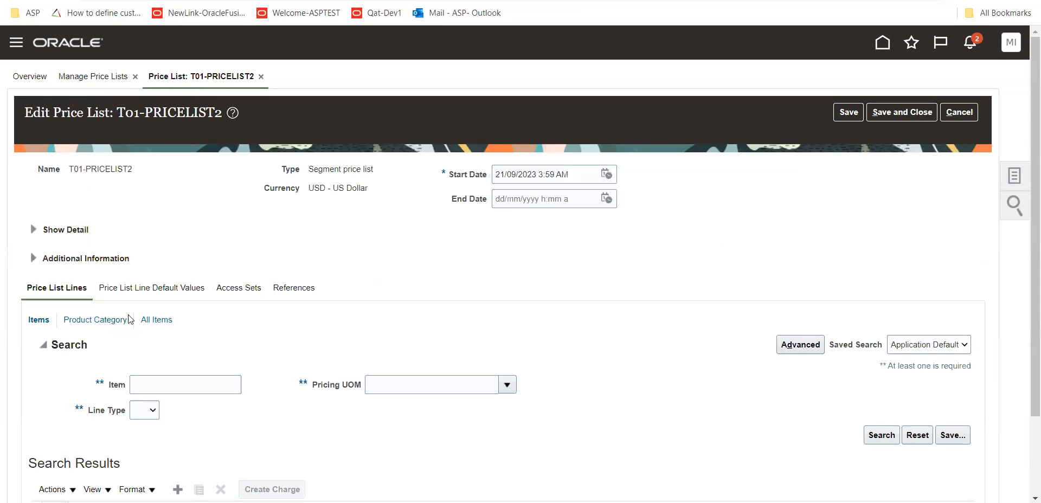
Search the price list's item lines for line type Buy and check the base price of T01_RAW1
{"action": "scroll", "coordinate": [217, 313], "scroll_direction": "down", "scroll_amount": 2}
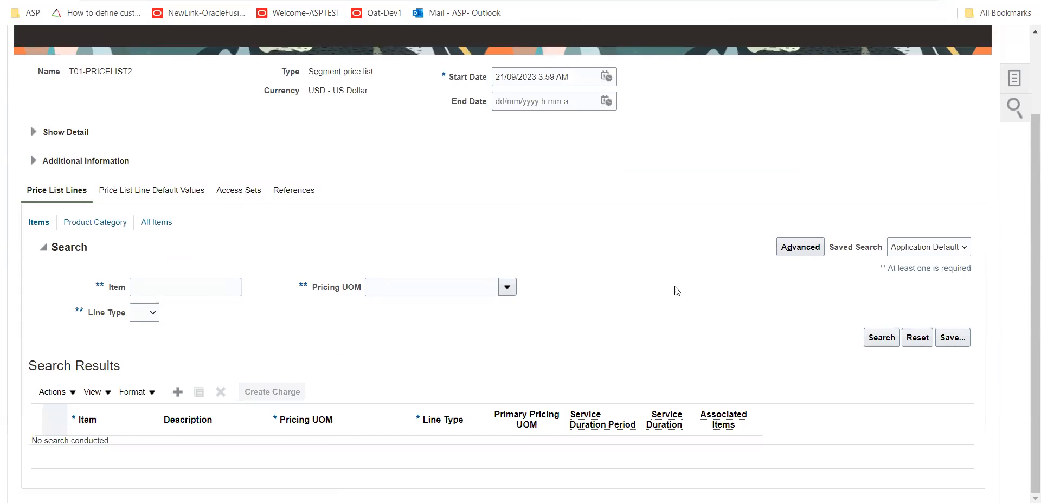
{"action": "left_click", "coordinate": [873, 338]}
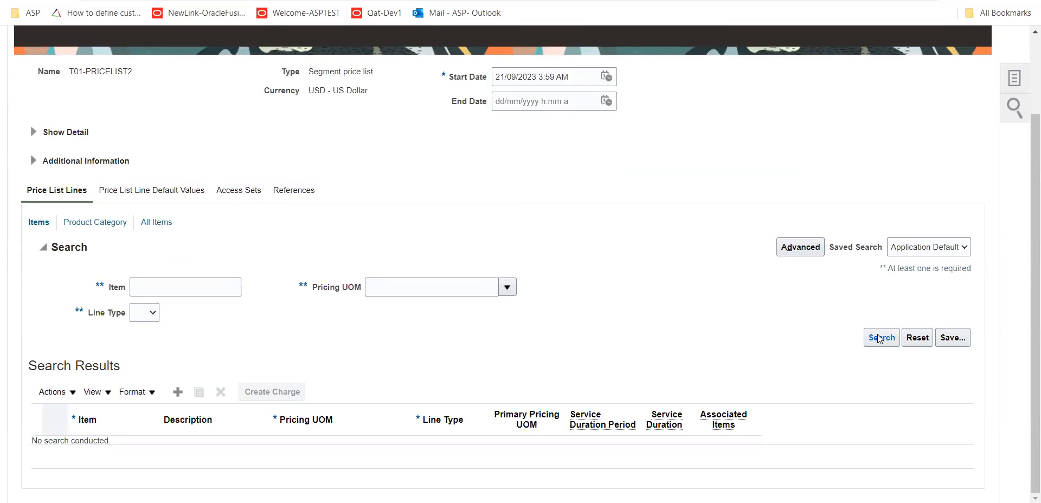
{"action": "left_click", "coordinate": [145, 312]}
{"action": "left_click", "coordinate": [140, 333]}
{"action": "left_click", "coordinate": [887, 336]}
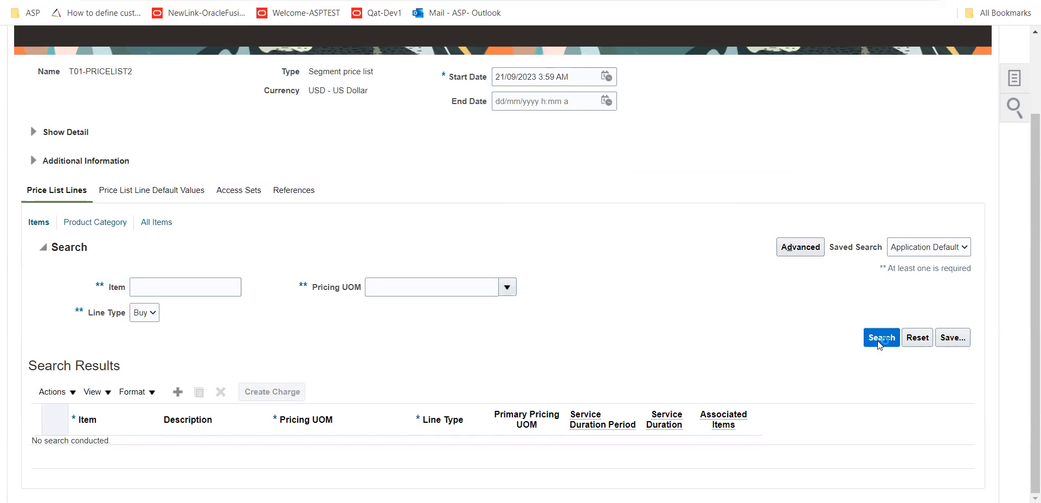
{"action": "left_click", "coordinate": [92, 368]}
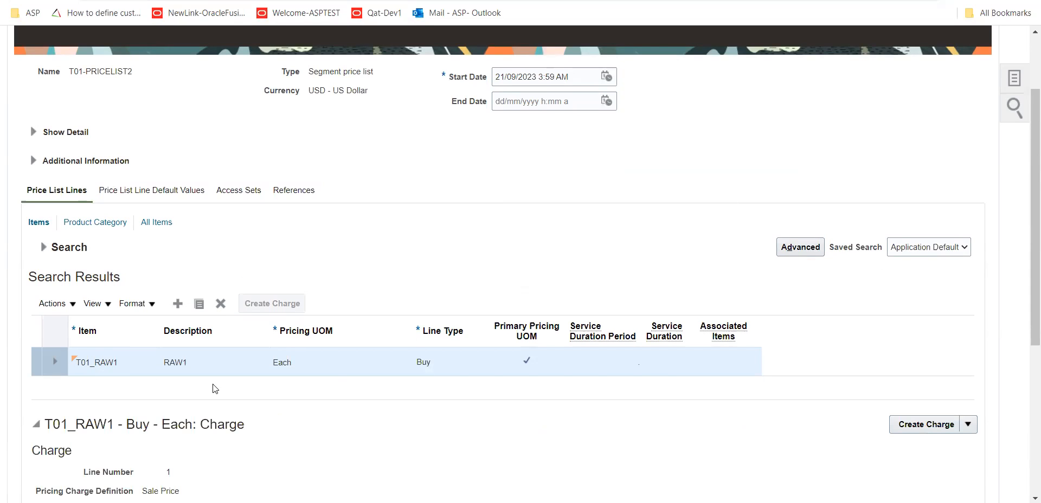
{"action": "scroll", "coordinate": [208, 387], "scroll_direction": "down", "scroll_amount": 3}
{"action": "scroll", "coordinate": [198, 444], "scroll_direction": "down", "scroll_amount": 3}
{"action": "left_click", "coordinate": [184, 360]}
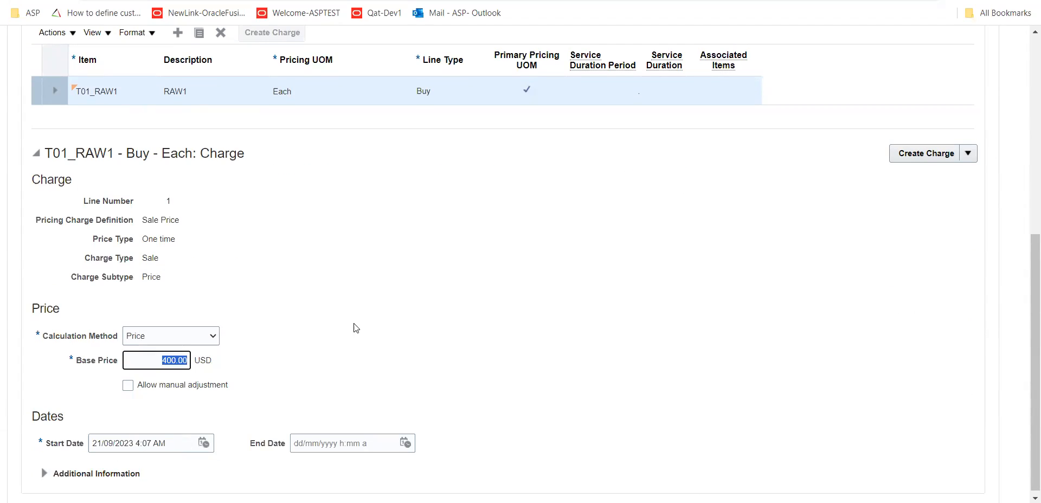
Search the price list's All Items lines for line type Buy, check the base price, and return to the order's item search
{"action": "scroll", "coordinate": [269, 294], "scroll_direction": "up", "scroll_amount": 4}
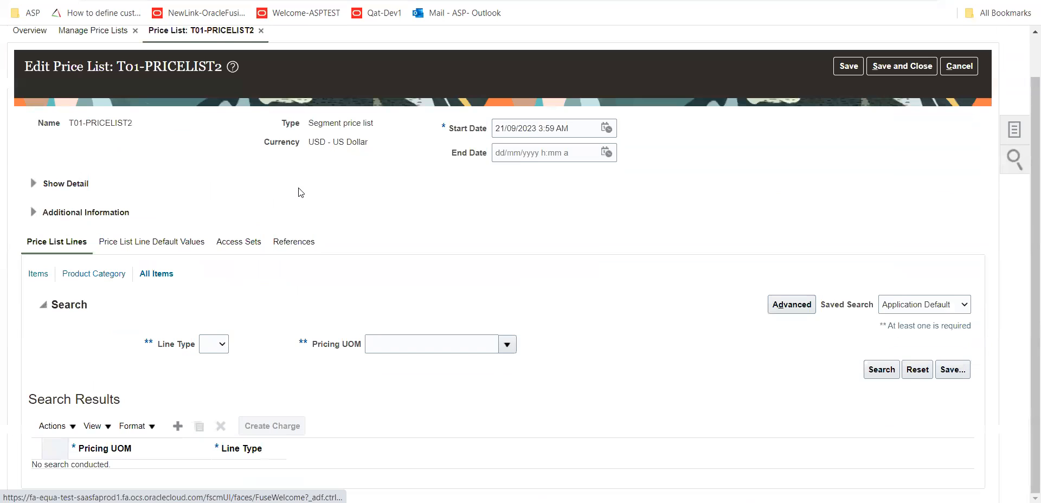
{"action": "left_click", "coordinate": [219, 370]}
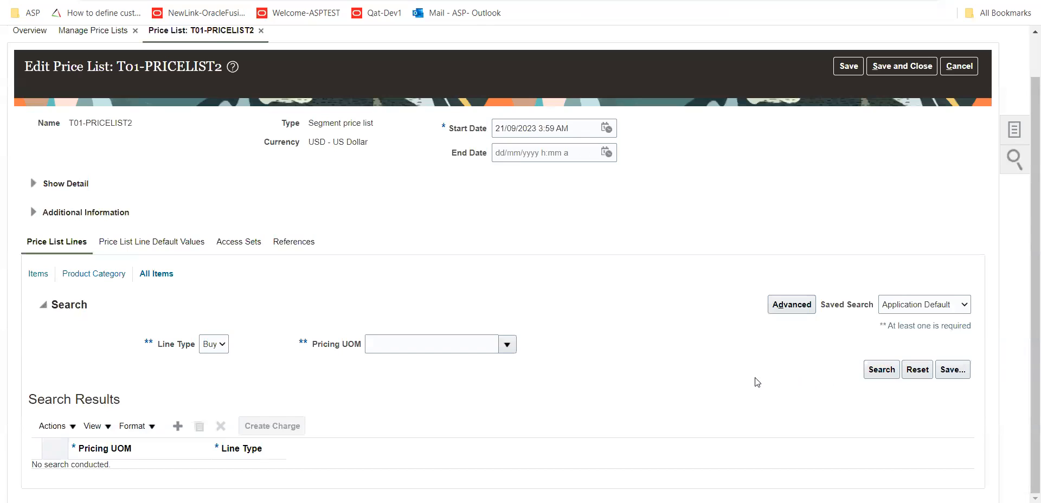
{"action": "scroll", "coordinate": [724, 386], "scroll_direction": "down", "scroll_amount": 5}
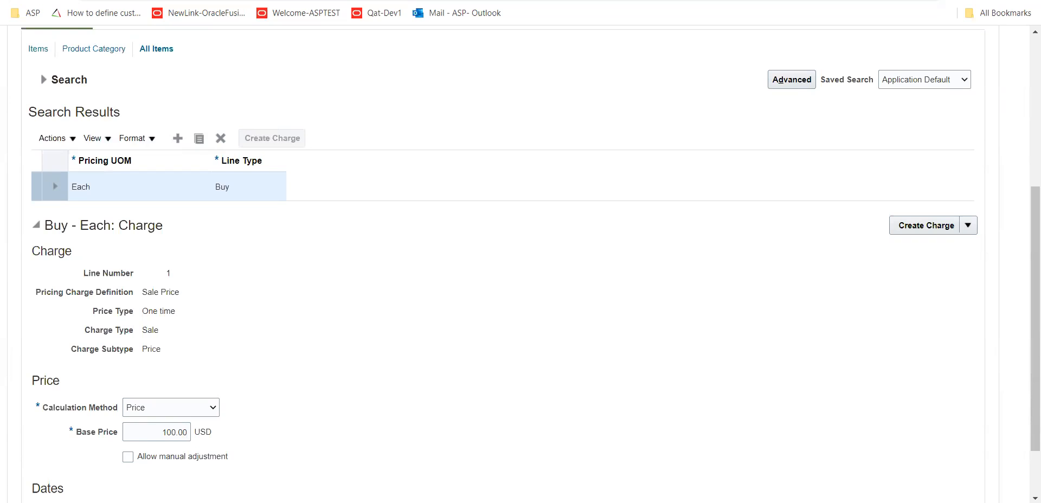
{"action": "left_click", "coordinate": [16, 0]}
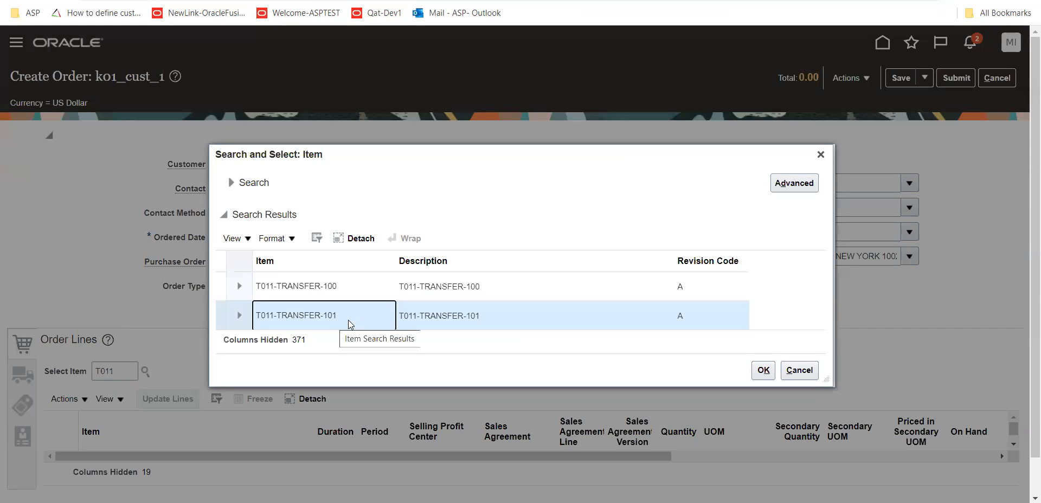
Select item T011-TRANSFER-101 from the search results and add it to the order lines
{"action": "left_click", "coordinate": [766, 374]}
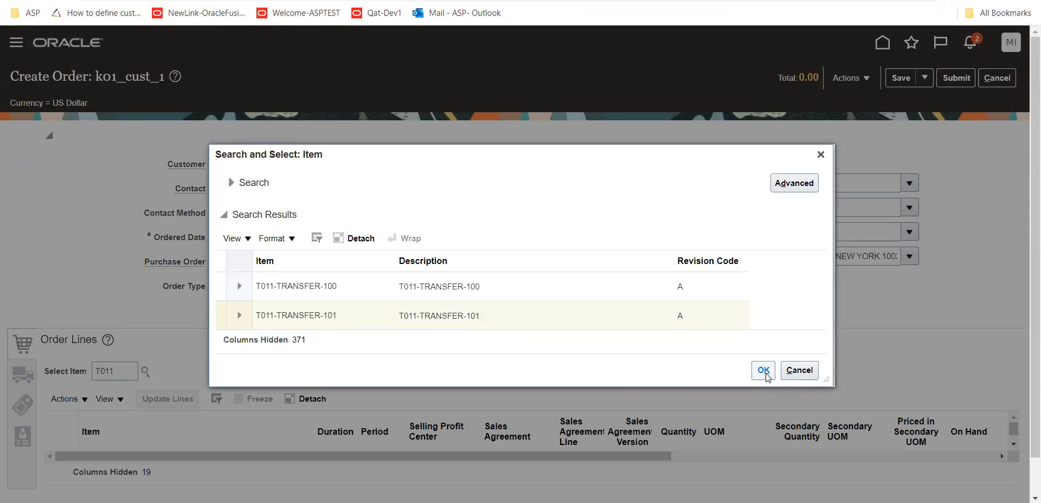
{"action": "left_click", "coordinate": [764, 372]}
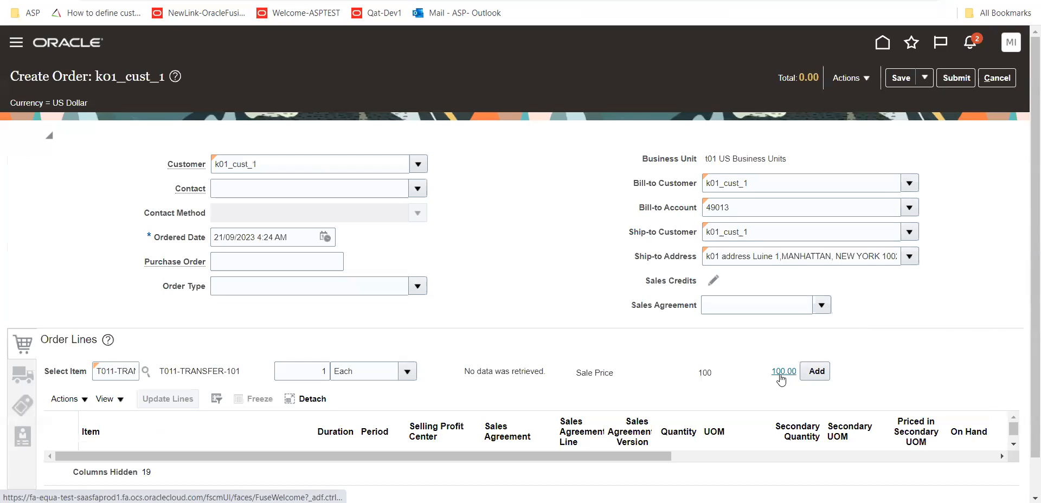
{"action": "left_click", "coordinate": [817, 372]}
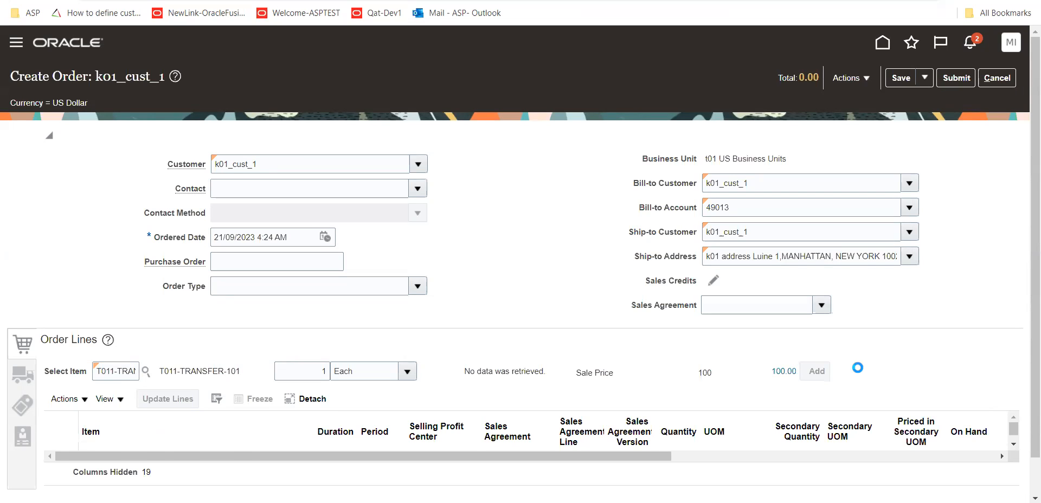
Search for order items with T01, choose T01_RAW1, and add it to the order lines
{"action": "left_click", "coordinate": [125, 372]}
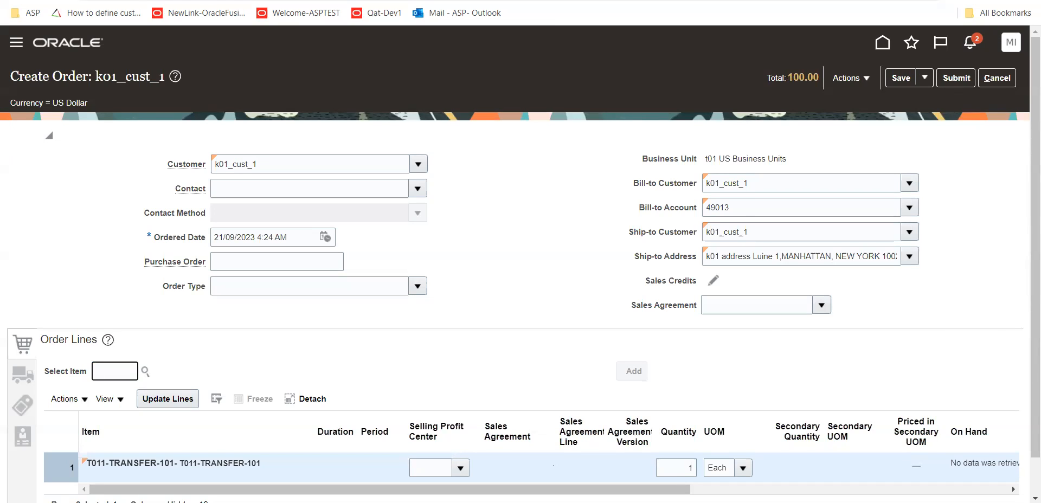
{"action": "type", "text": "T01"}
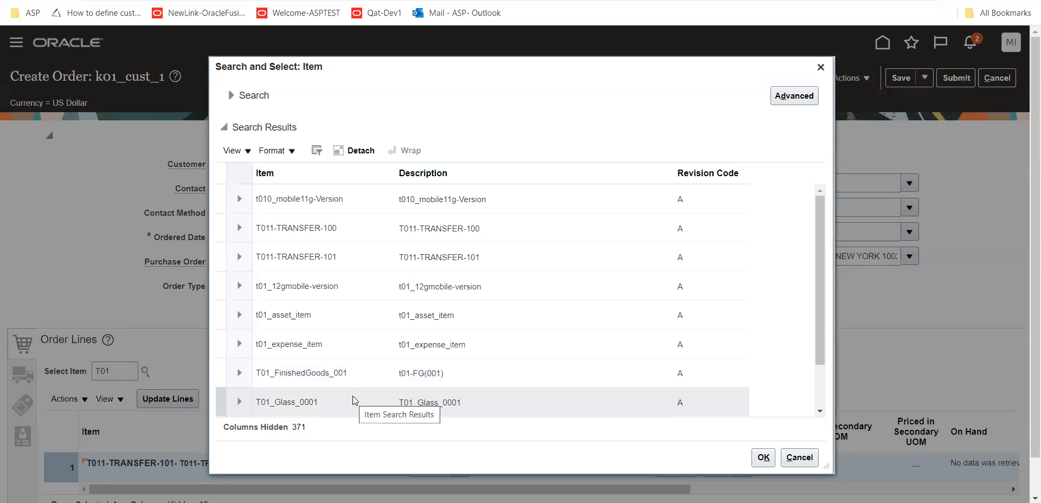
{"action": "left_click_drag", "start_coordinate": [820, 293], "coordinate": [828, 343]}
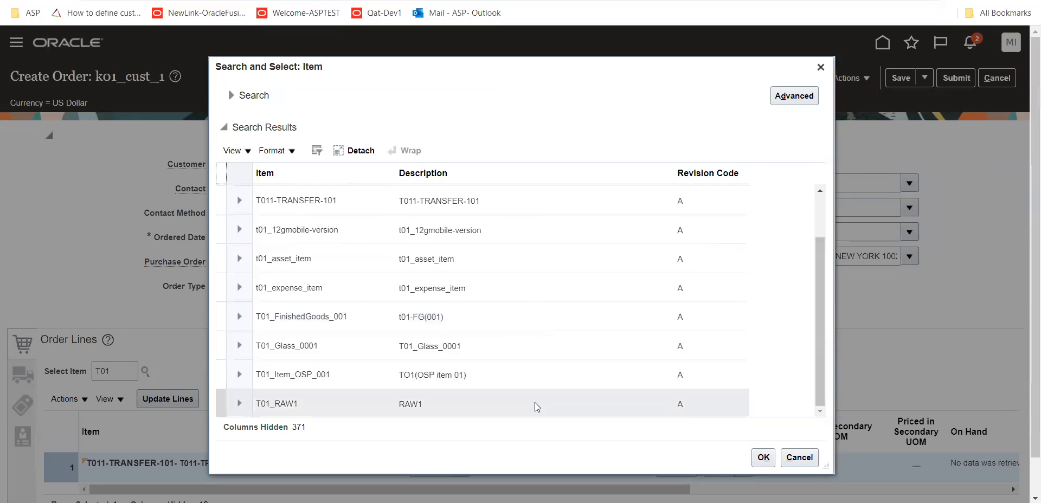
{"action": "left_click", "coordinate": [764, 457]}
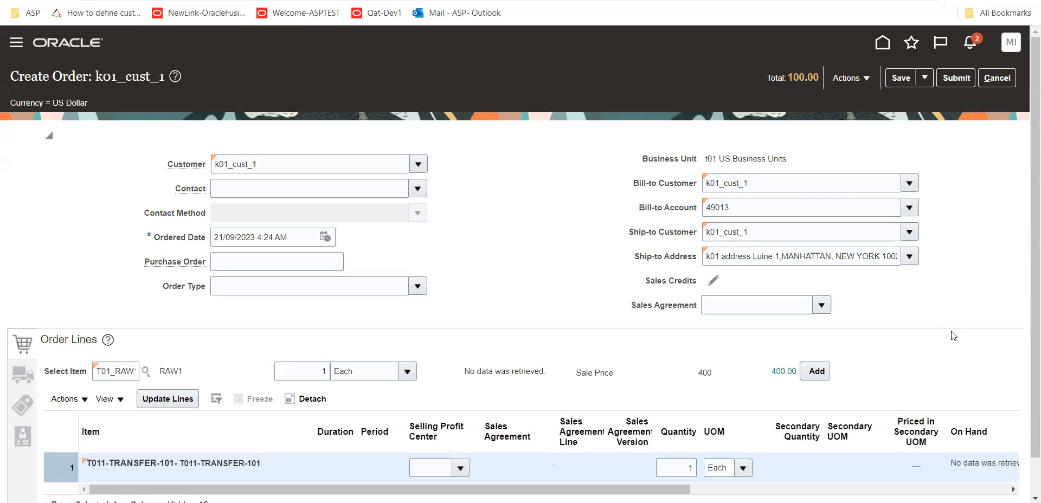
{"action": "left_click", "coordinate": [816, 372]}
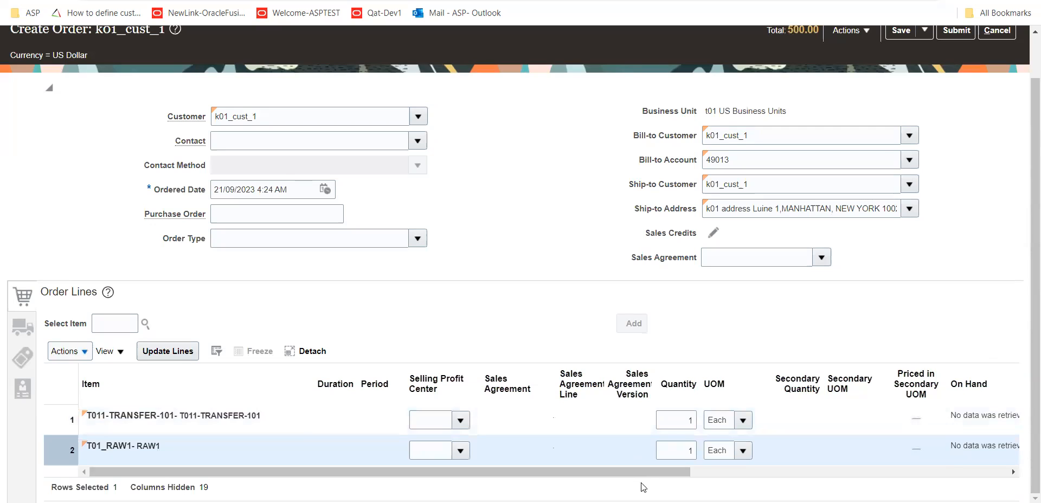
Review the price components behind the sale price amount of order line 1, the T011-TRANSFER-101 line
{"action": "left_click_drag", "start_coordinate": [642, 473], "coordinate": [944, 473]}
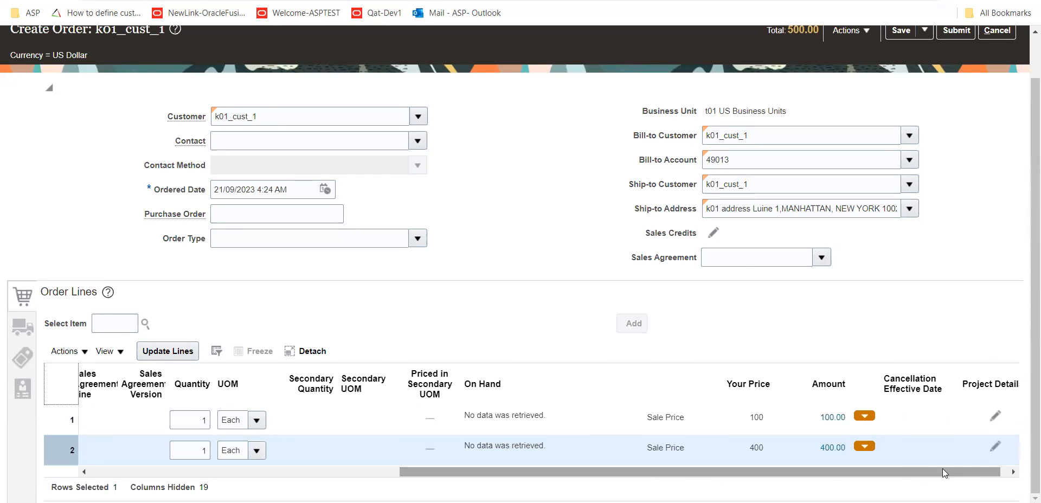
{"action": "left_click", "coordinate": [834, 420]}
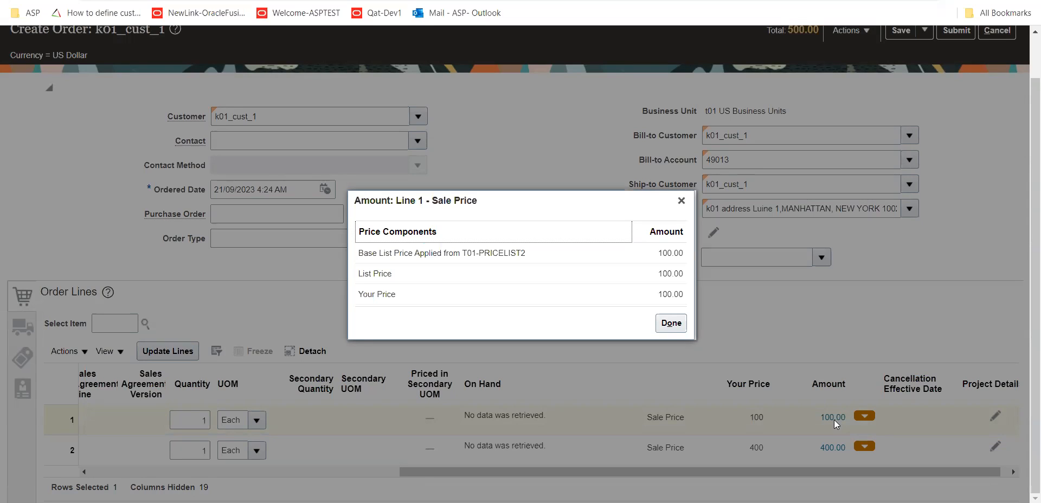
{"action": "left_click", "coordinate": [679, 324]}
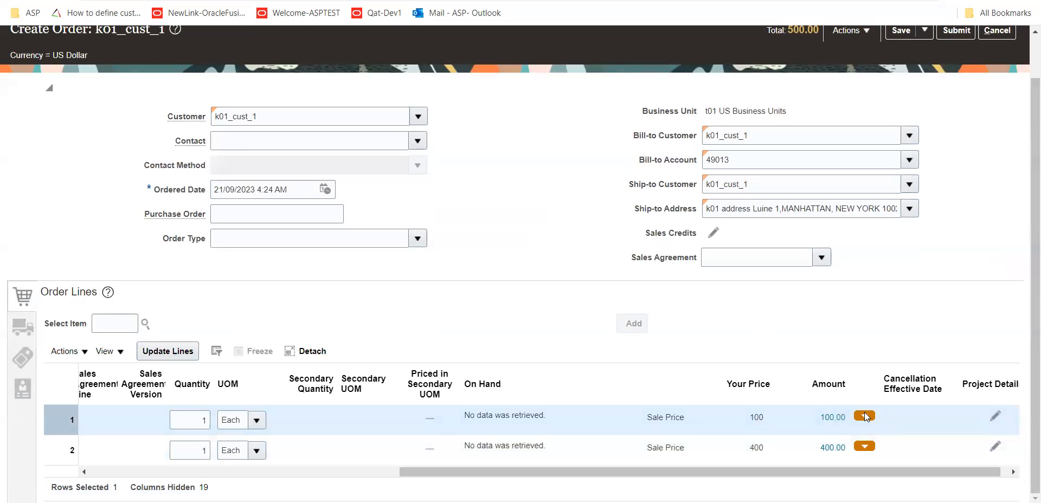
{"action": "left_click", "coordinate": [865, 415]}
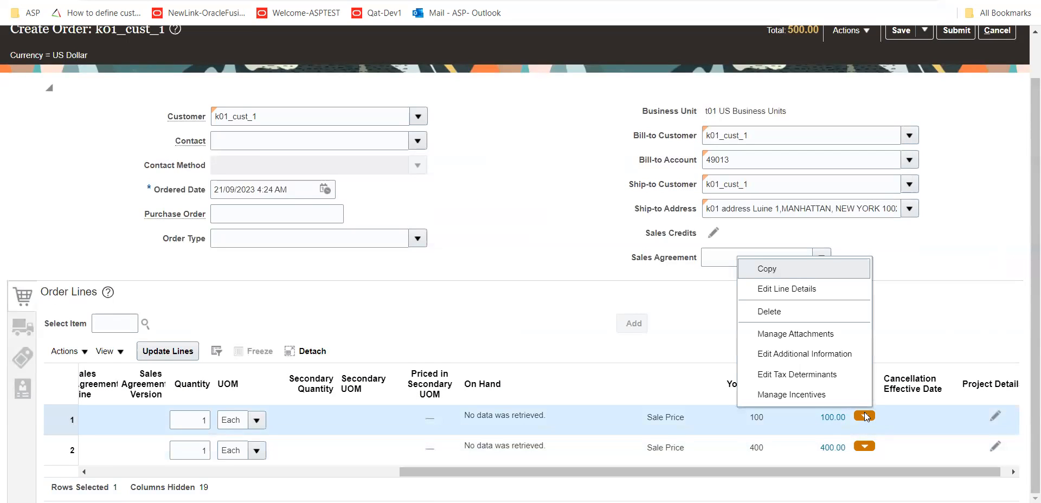
{"action": "left_click", "coordinate": [915, 360]}
{"action": "left_click", "coordinate": [832, 419]}
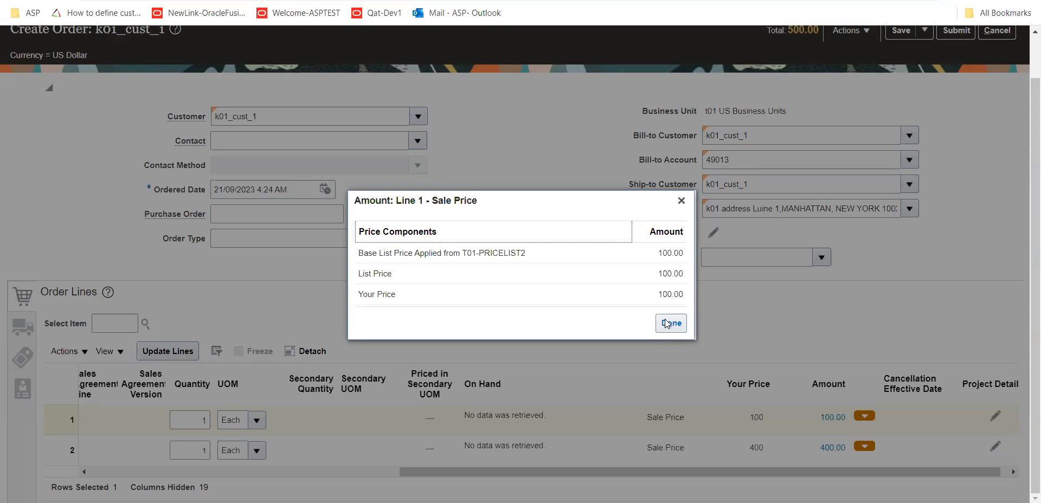
{"action": "left_click", "coordinate": [668, 324]}
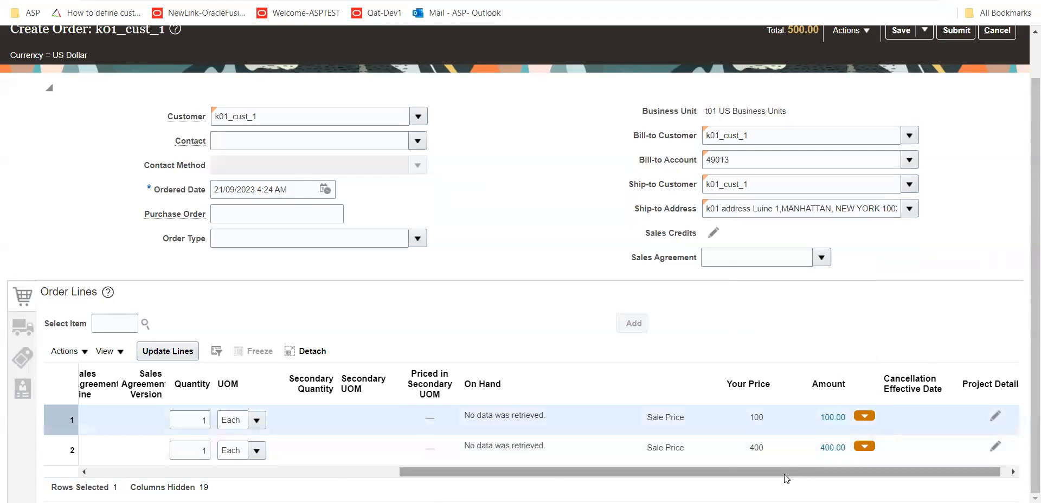
Set the order line quantities to 3 for T011-TRANSFER-101 and 4 for T01_RAW1
{"action": "left_click_drag", "start_coordinate": [796, 472], "coordinate": [548, 473]}
{"action": "left_click", "coordinate": [582, 422]}
{"action": "double_click", "coordinate": [582, 423]}
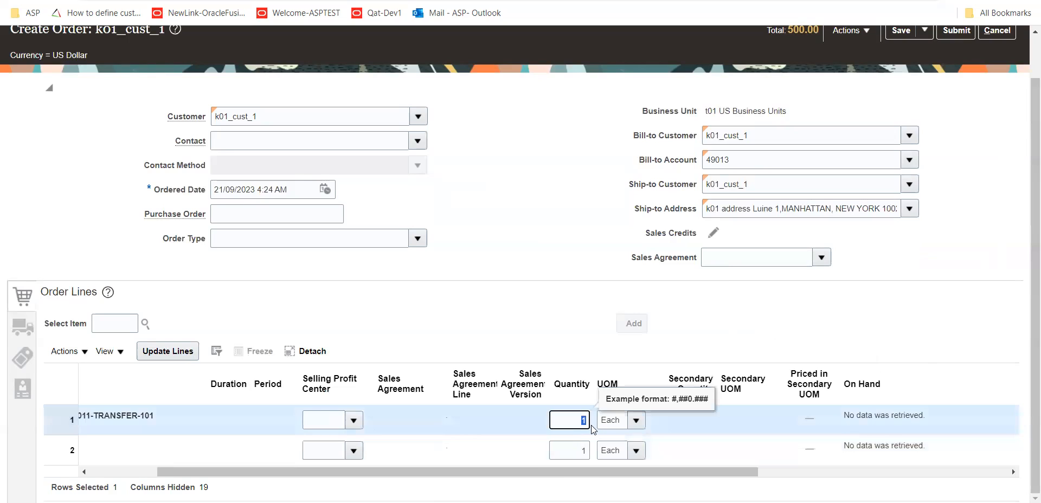
{"action": "left_click", "coordinate": [591, 425]}
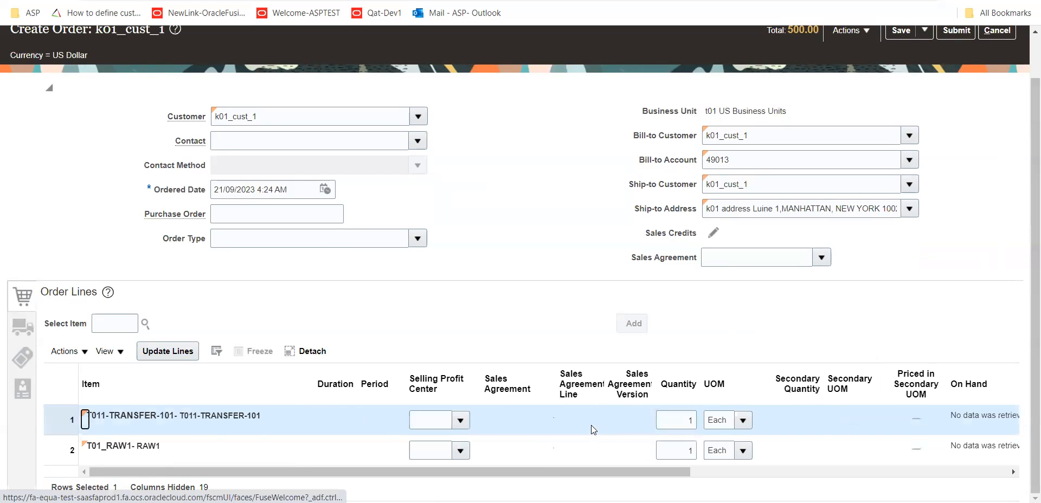
{"action": "double_click", "coordinate": [687, 422]}
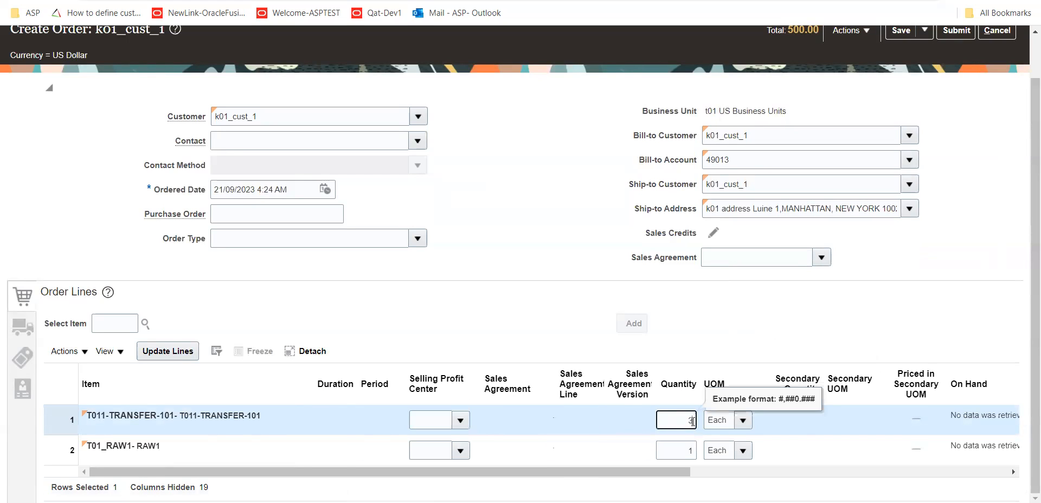
{"action": "key", "text": "Tab"}
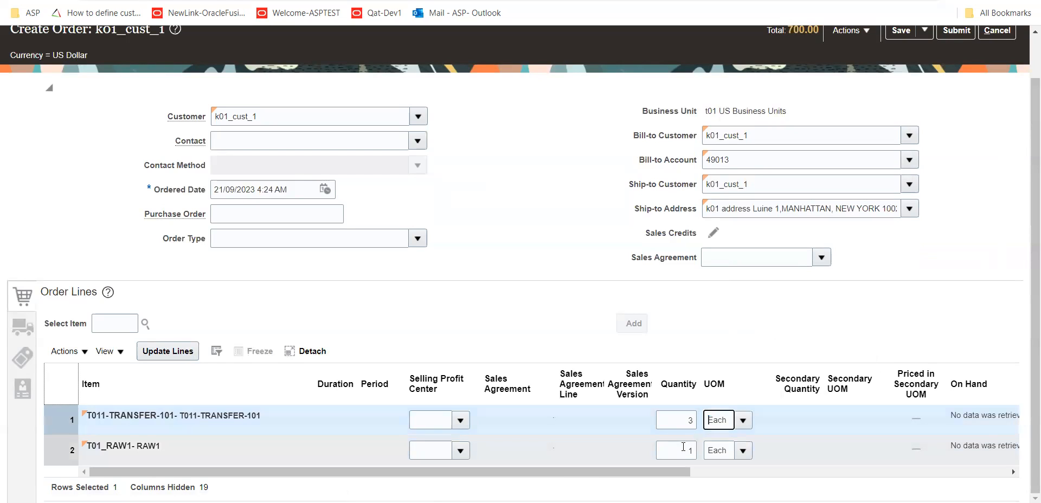
{"action": "double_click", "coordinate": [684, 450]}
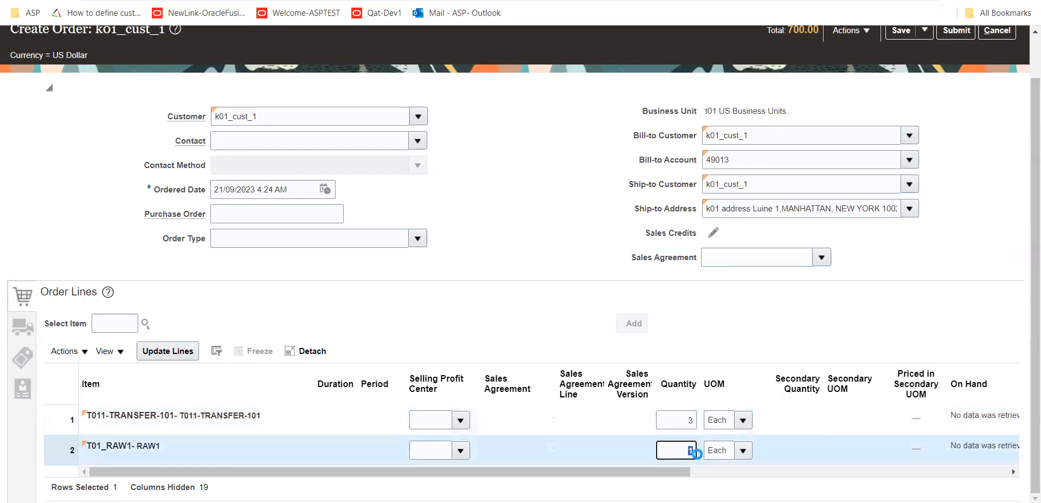
{"action": "type", "text": "4"}
{"action": "key", "text": "Tab"}
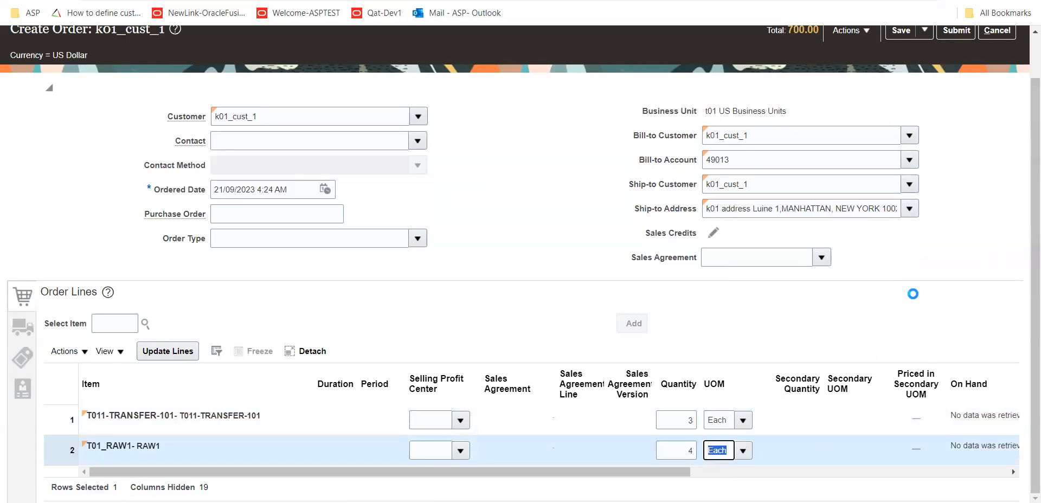
Save the order and check the amounts of both order lines
{"action": "scroll", "coordinate": [915, 299], "scroll_direction": "up", "scroll_amount": 1}
{"action": "left_click", "coordinate": [900, 80]}
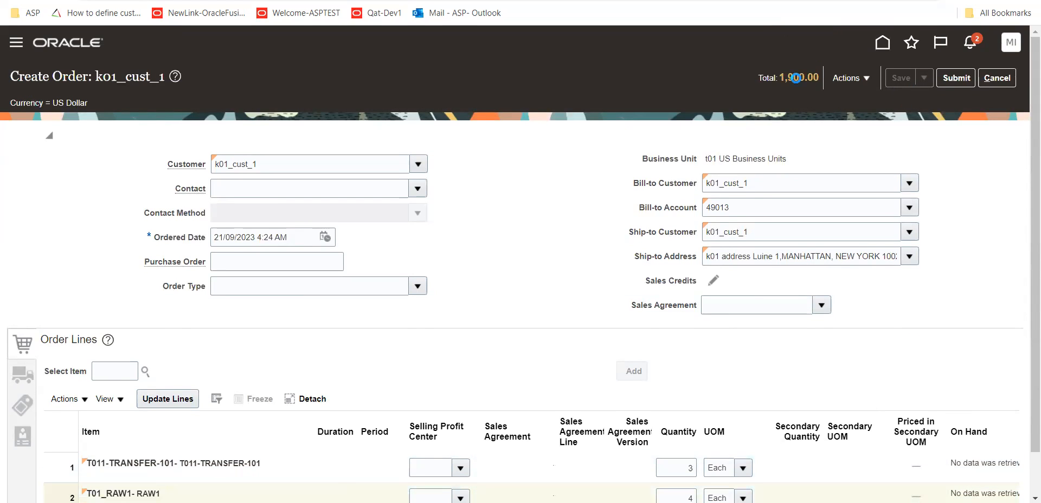
{"action": "scroll", "coordinate": [672, 401], "scroll_direction": "down", "scroll_amount": 1}
{"action": "left_click_drag", "start_coordinate": [669, 475], "coordinate": [946, 476]}
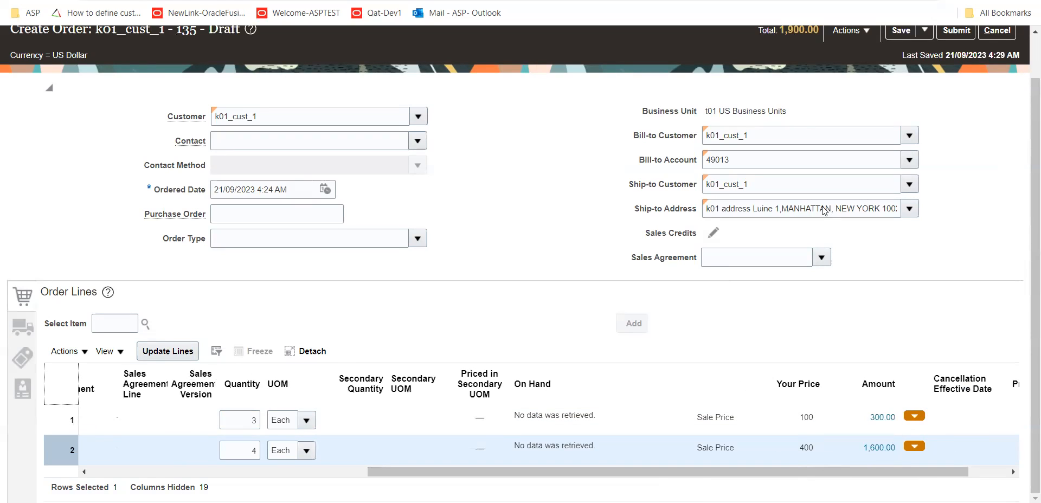
Allow manual adjustment on the All Items Buy charge in T01-PRICELIST2, then save and close the price list
{"action": "scroll", "coordinate": [832, 179], "scroll_direction": "up", "scroll_amount": 1}
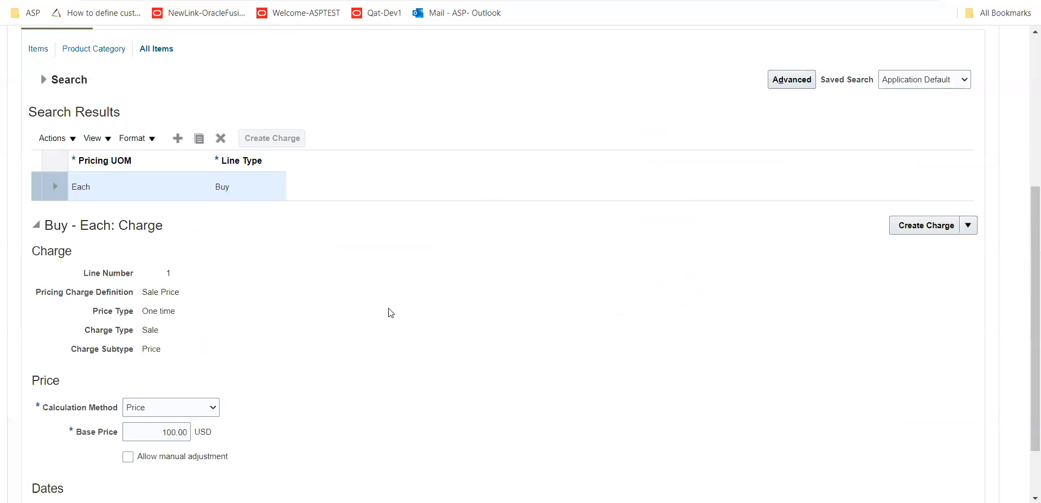
{"action": "left_click", "coordinate": [191, 451]}
{"action": "scroll", "coordinate": [832, 167], "scroll_direction": "up", "scroll_amount": 5}
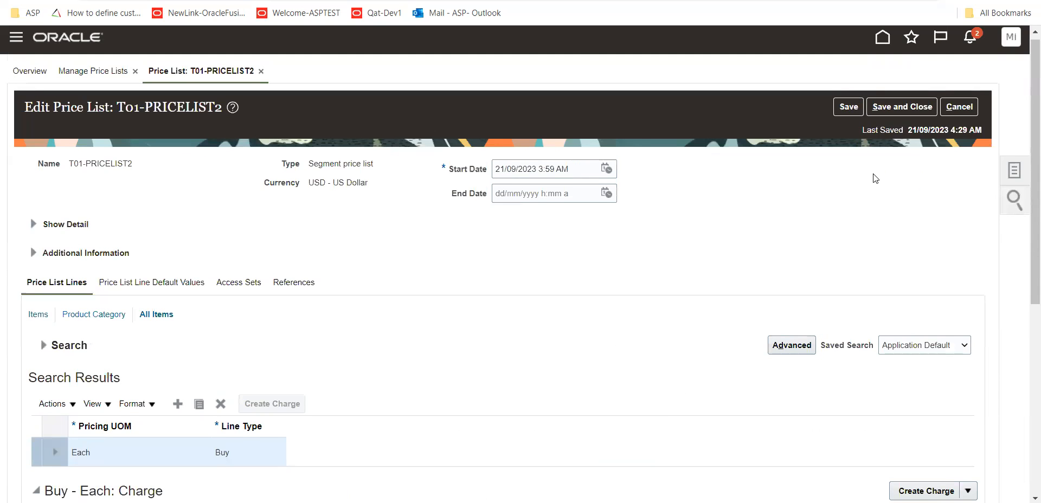
{"action": "left_click", "coordinate": [902, 107]}
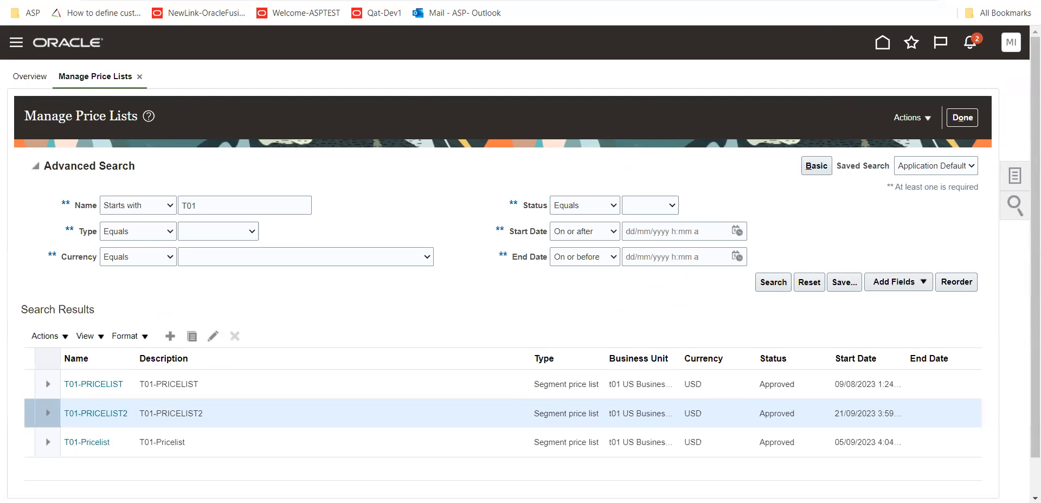
Return to the draft order for k01_cust_1 and save it again
{"action": "left_click", "coordinate": [111, 0]}
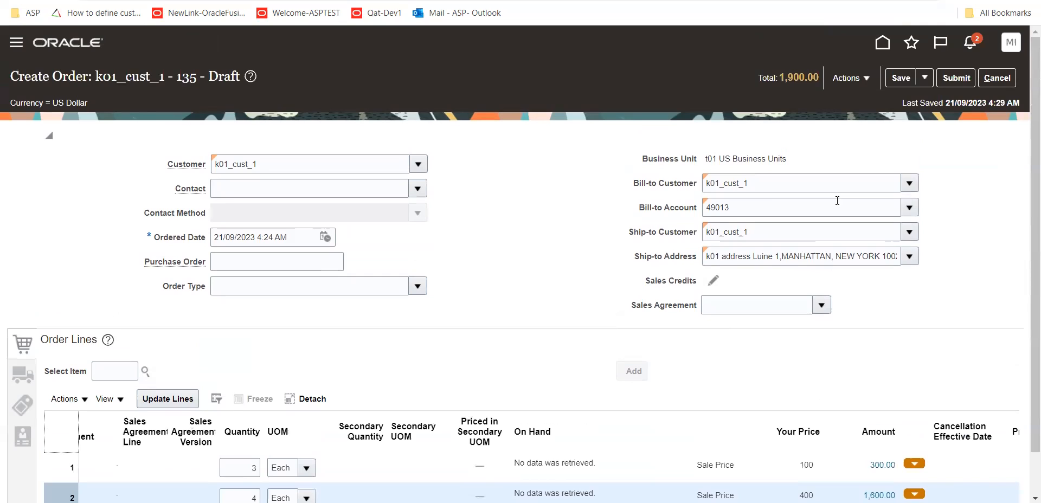
{"action": "left_click", "coordinate": [866, 79]}
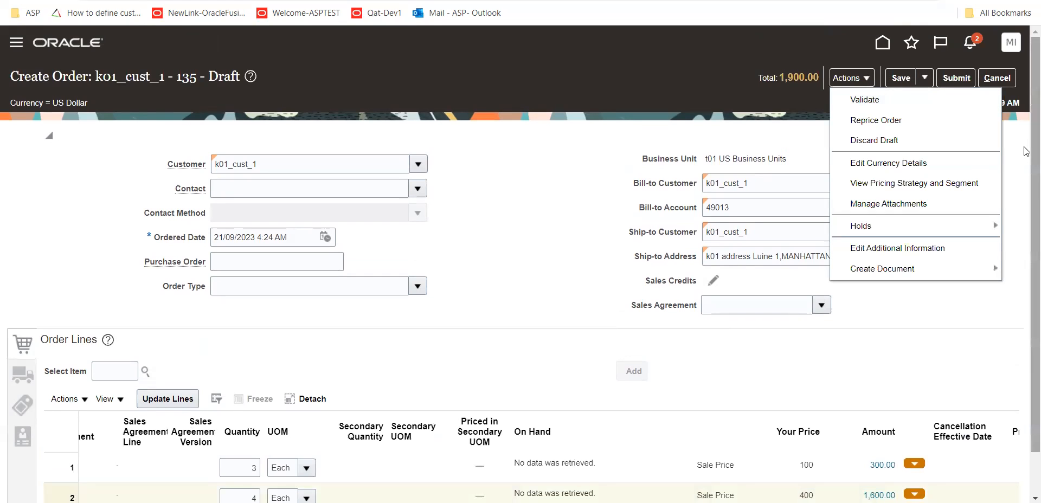
{"action": "left_click", "coordinate": [913, 84]}
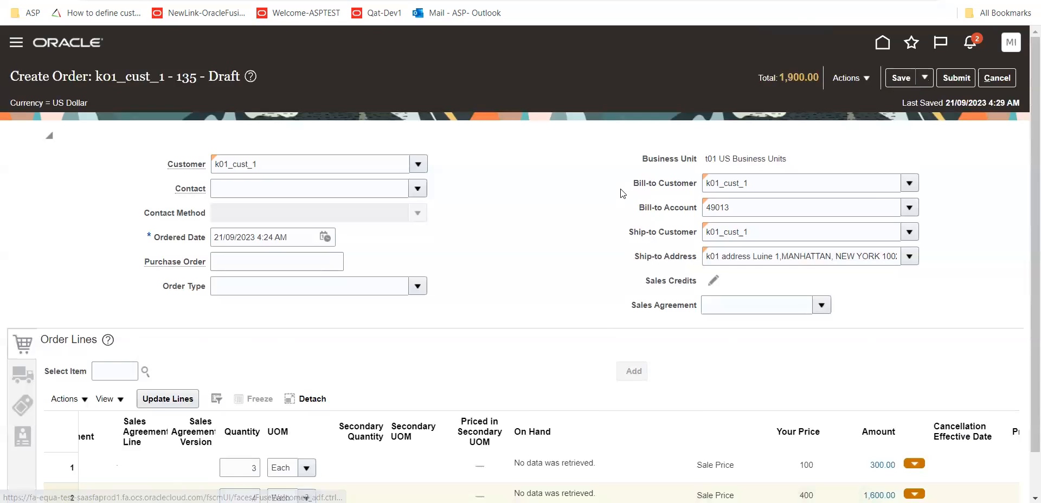
{"action": "scroll", "coordinate": [112, 324], "scroll_direction": "down", "scroll_amount": 1}
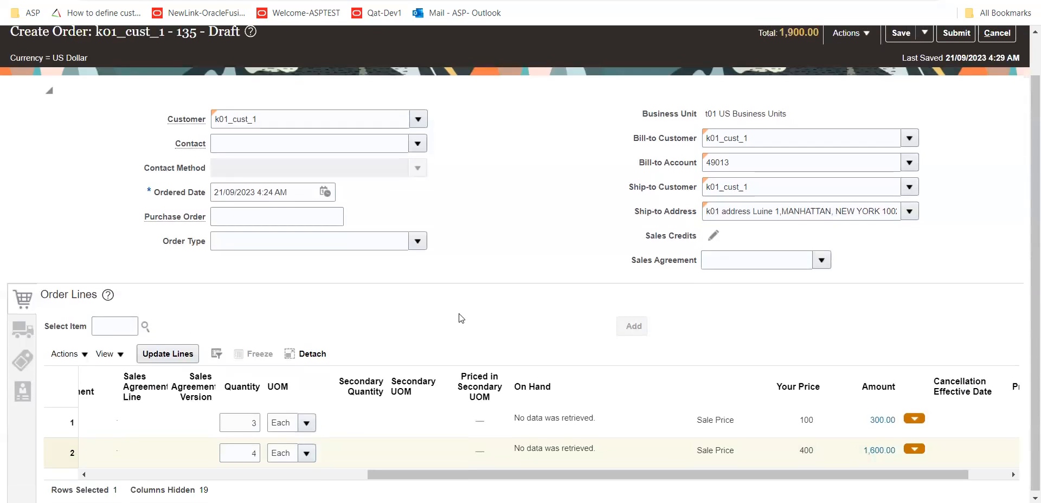
{"action": "scroll", "coordinate": [654, 220], "scroll_direction": "up", "scroll_amount": 1}
{"action": "left_click", "coordinate": [897, 81]}
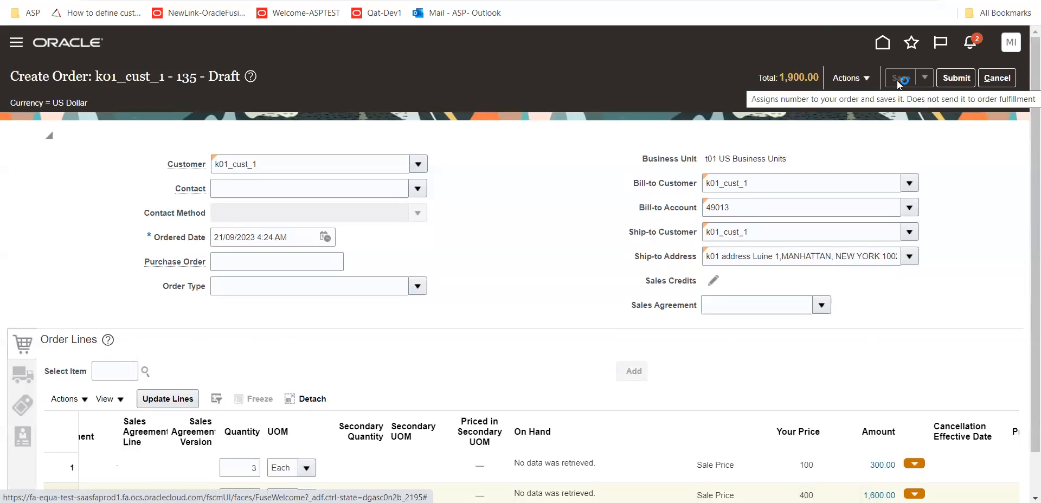
{"action": "left_click", "coordinate": [867, 84]}
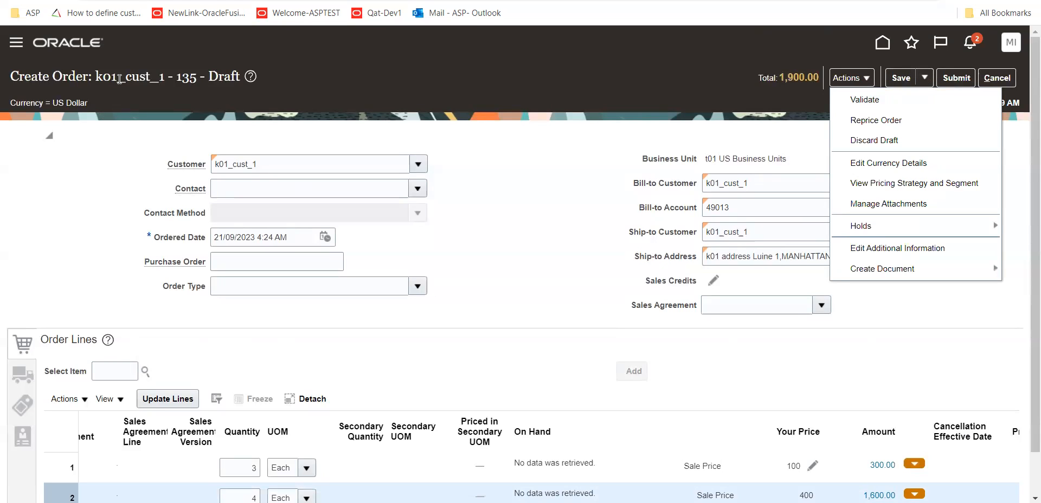
{"action": "left_click", "coordinate": [922, 77]}
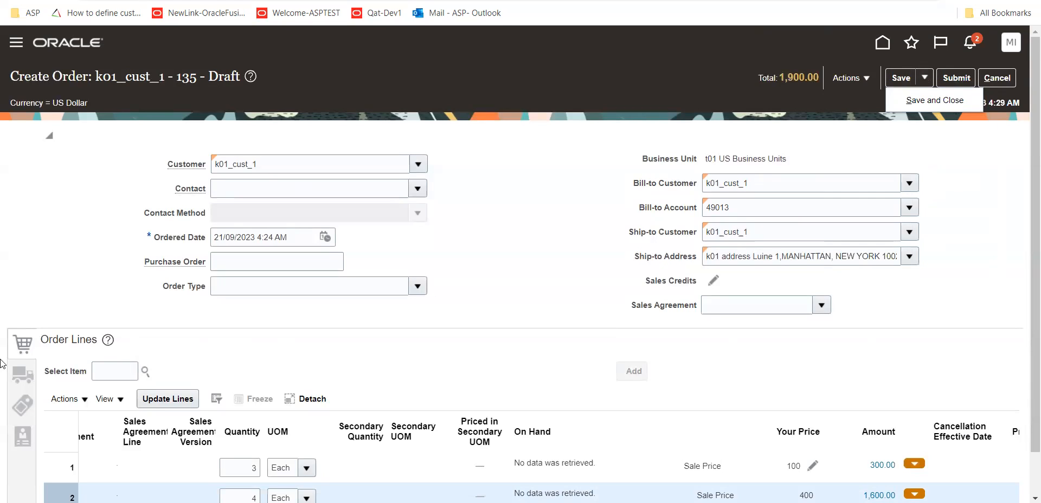
{"action": "left_click", "coordinate": [25, 344]}
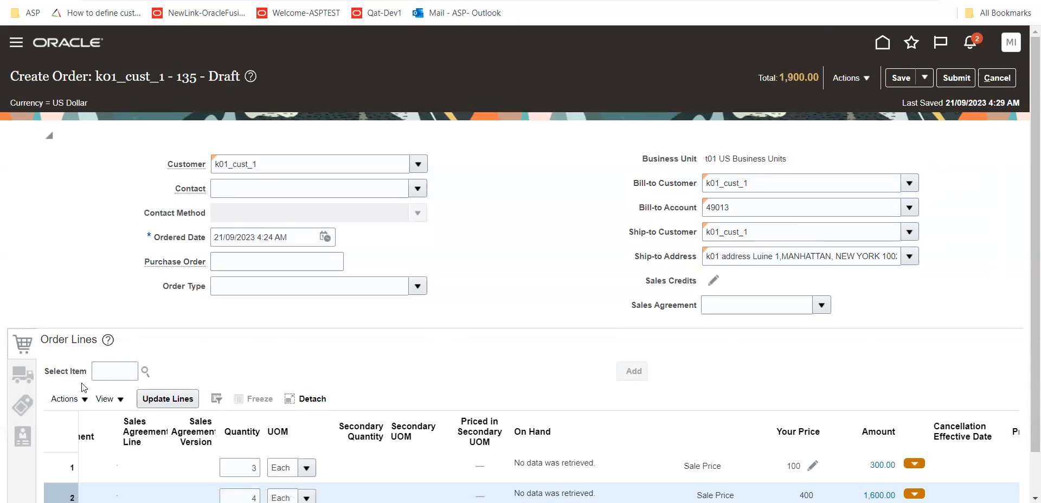
Find item T01_Glass_0001 and add it to the order lines with a quantity of 1 Each
{"action": "left_click", "coordinate": [116, 376]}
{"action": "scroll", "coordinate": [406, 346], "scroll_direction": "down", "scroll_amount": 1}
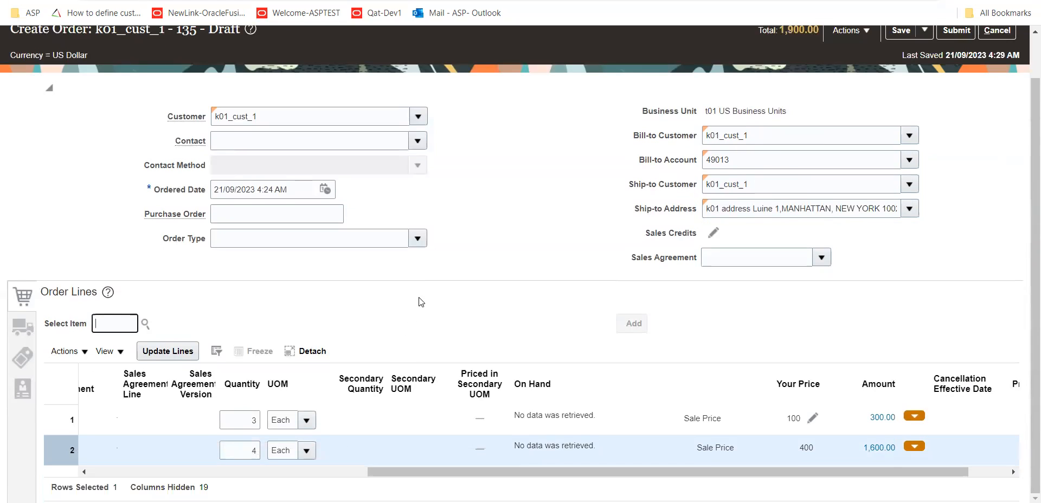
{"action": "type", "text": "T01"}
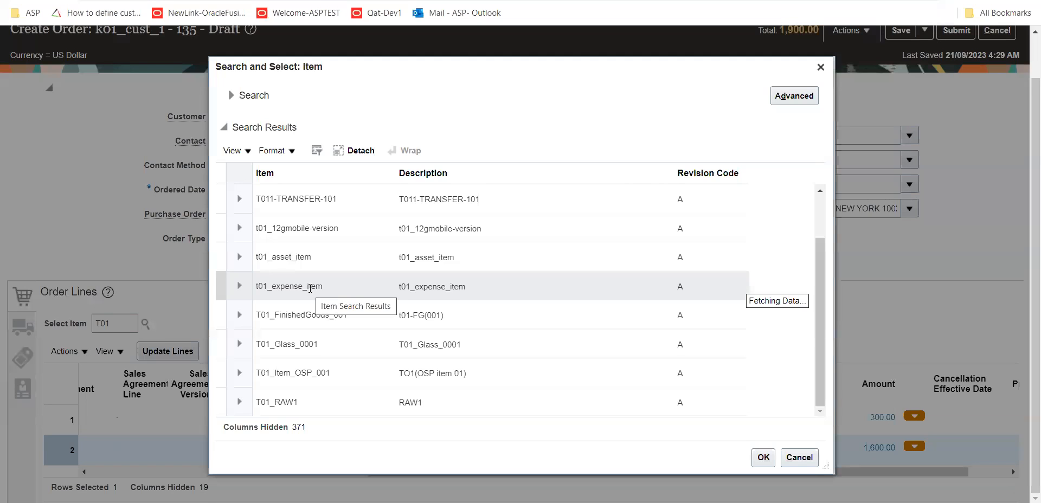
{"action": "left_click", "coordinate": [343, 344]}
{"action": "left_click", "coordinate": [763, 457]}
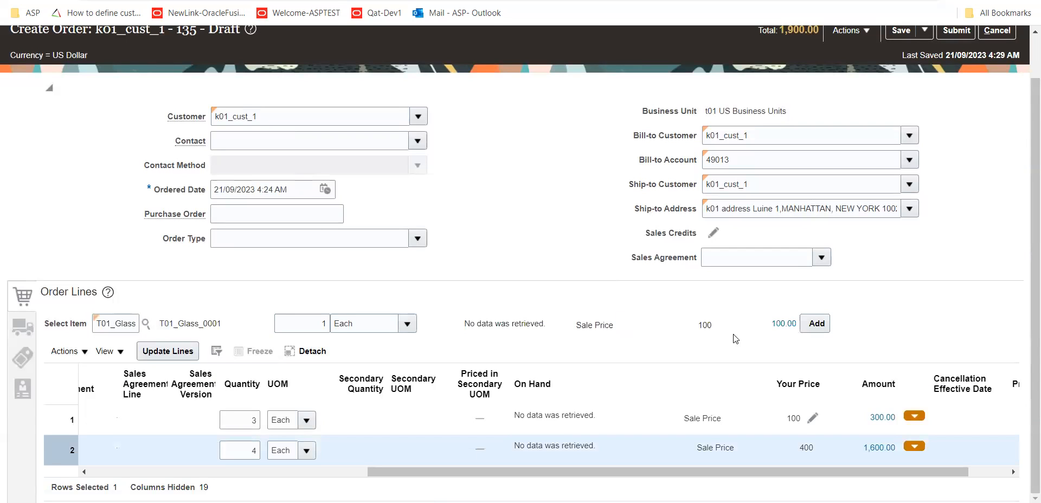
{"action": "left_click", "coordinate": [816, 325]}
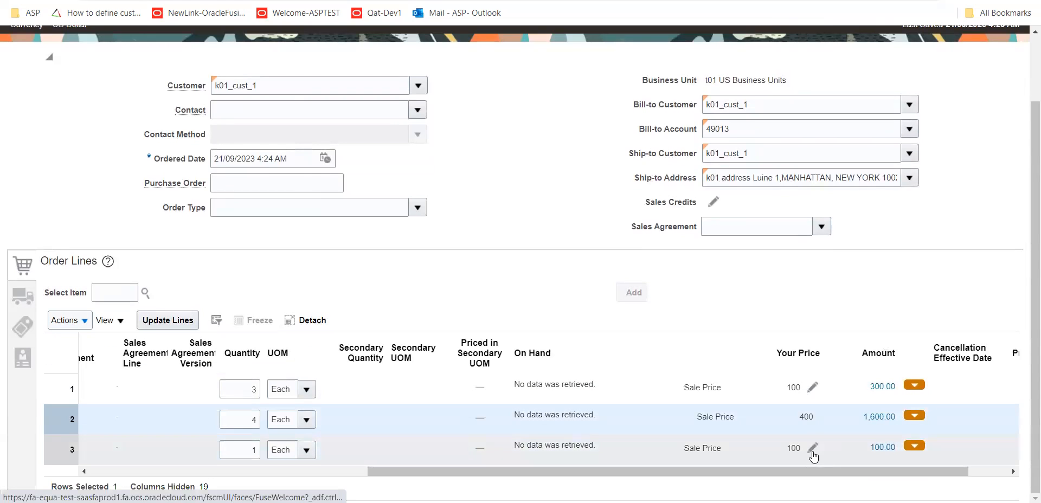
Edit the sale price of the T01_Glass_0001 line, entering a 2 percent discount based on List Price
{"action": "left_click", "coordinate": [812, 448]}
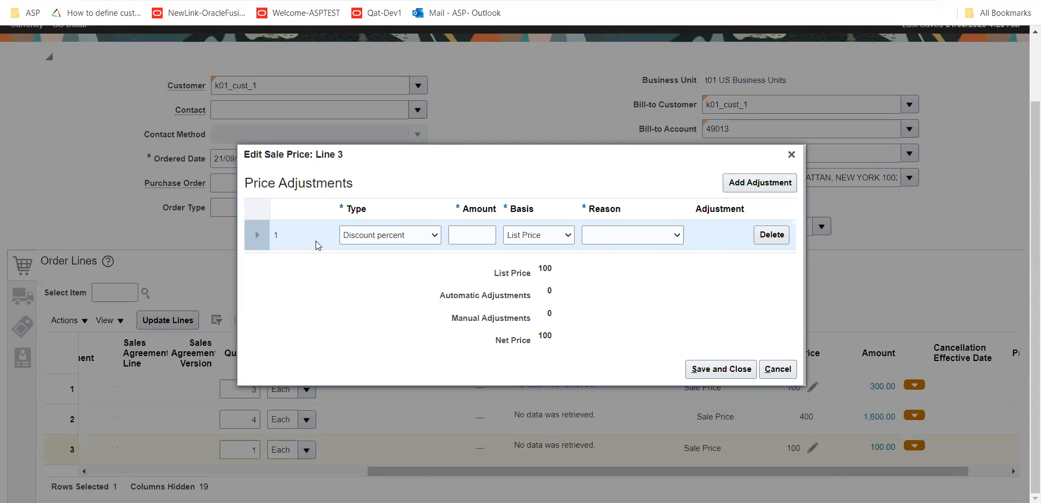
{"action": "left_click", "coordinate": [489, 240]}
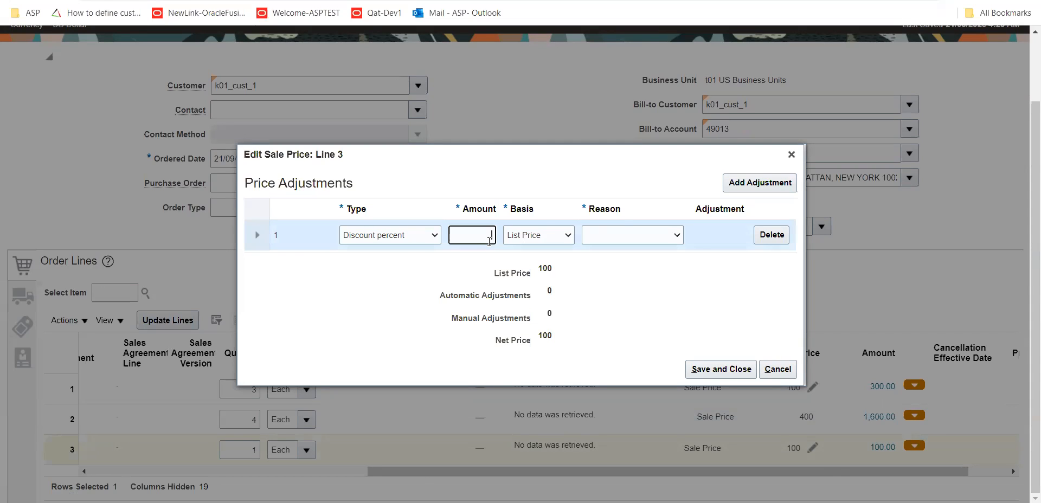
{"action": "type", "text": "2"}
{"action": "key", "text": "Tab"}
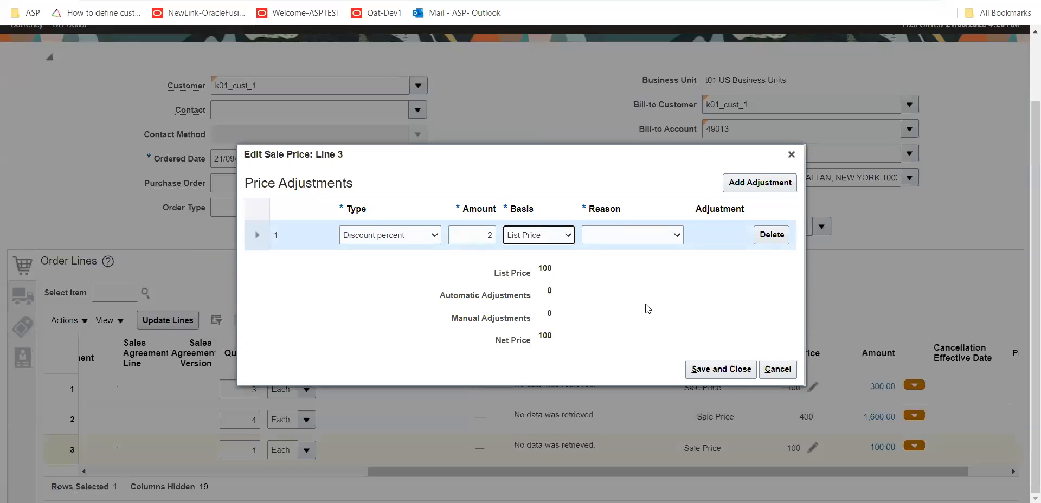
{"action": "left_click", "coordinate": [566, 238]}
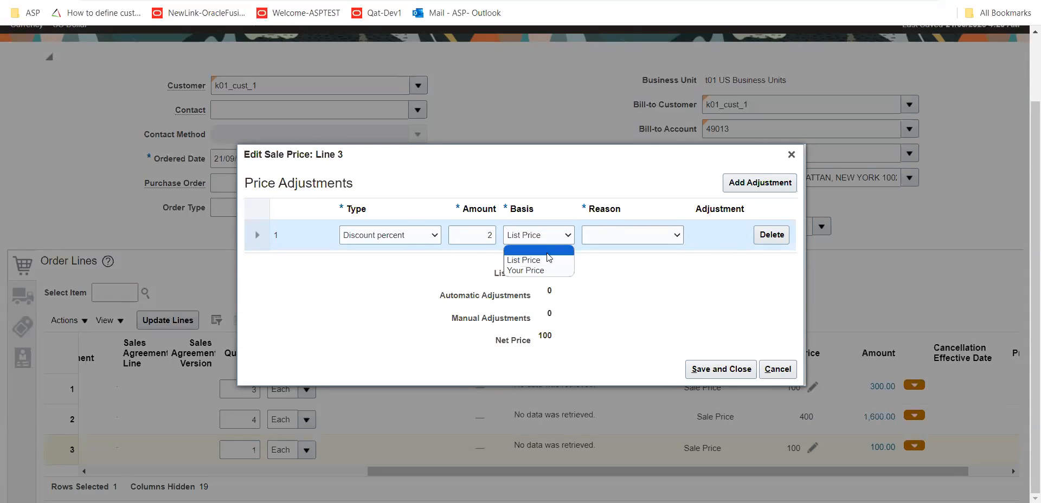
{"action": "left_click", "coordinate": [545, 264]}
Set the price adjustment reason to Sales negotiation, then save and close the adjustment
{"action": "left_click", "coordinate": [679, 235]}
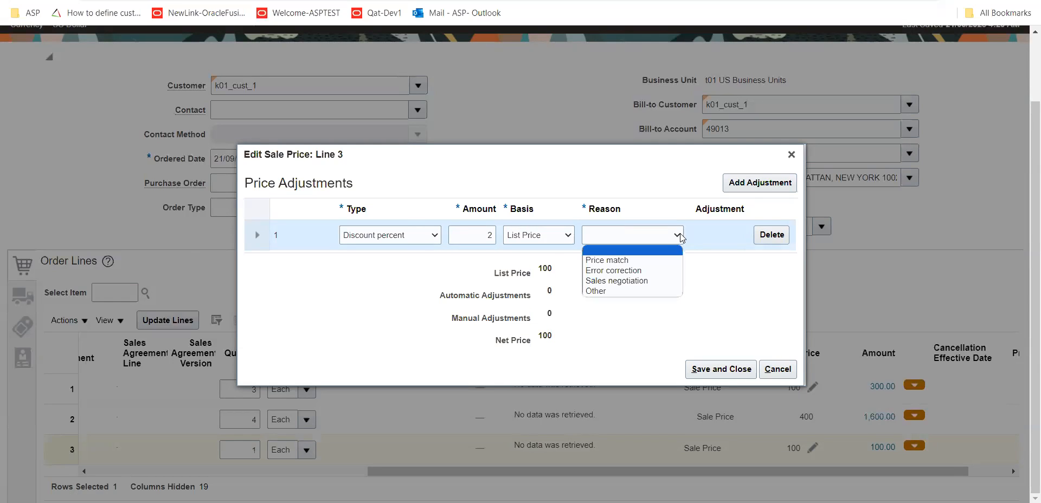
{"action": "key", "text": "Up"}
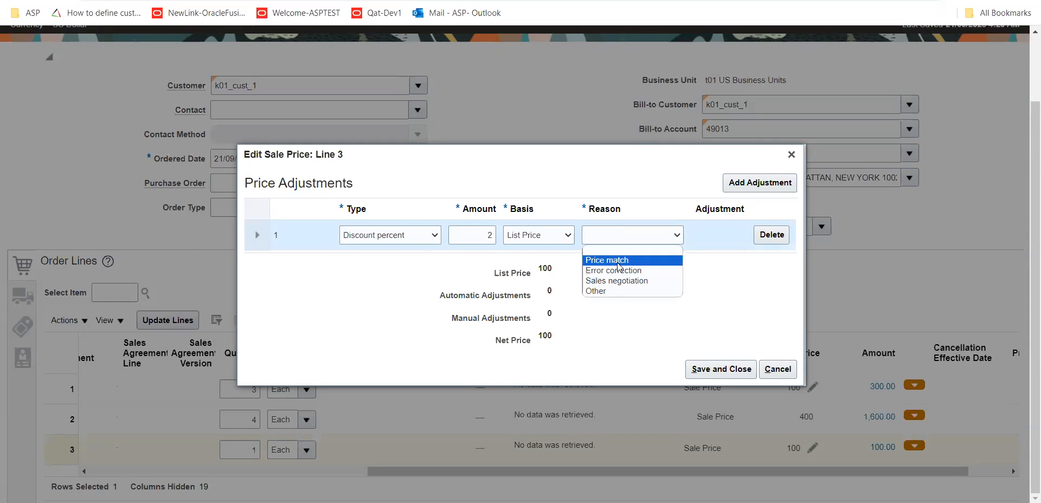
{"action": "key", "text": "Down"}
{"action": "key", "text": "Down"}
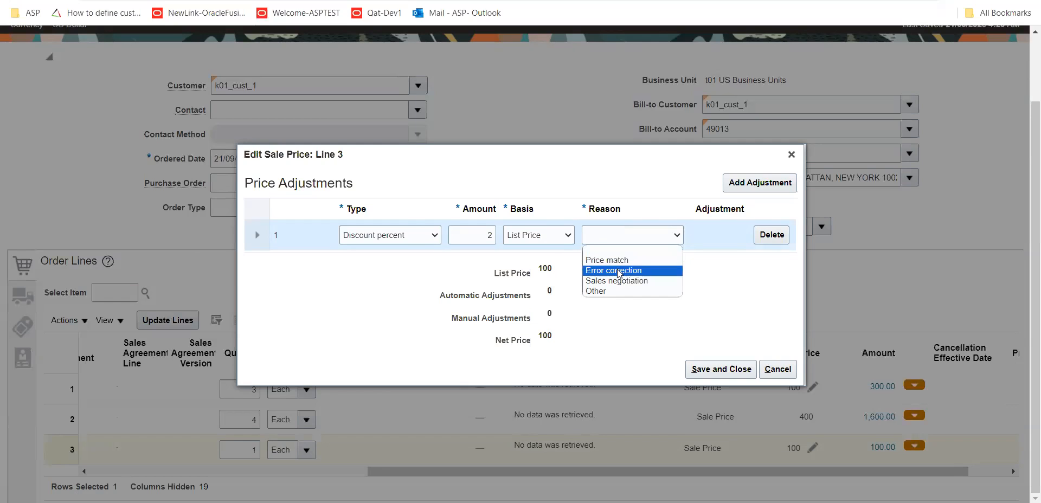
{"action": "key", "text": "Return"}
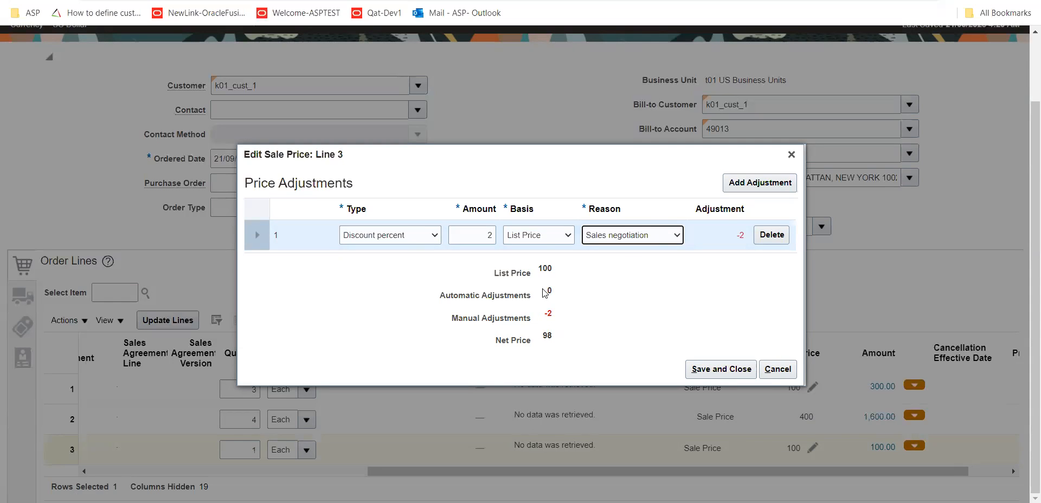
{"action": "left_click", "coordinate": [567, 320]}
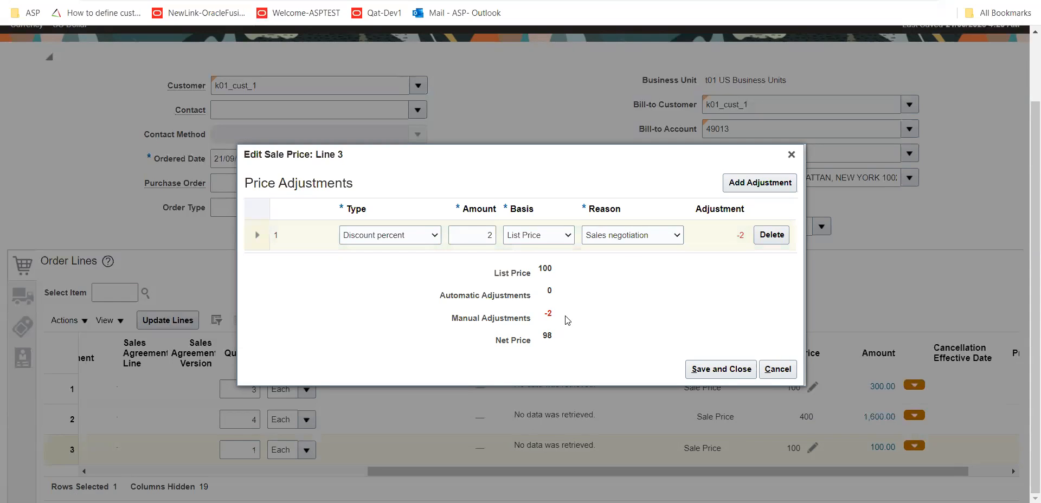
{"action": "left_click", "coordinate": [699, 371]}
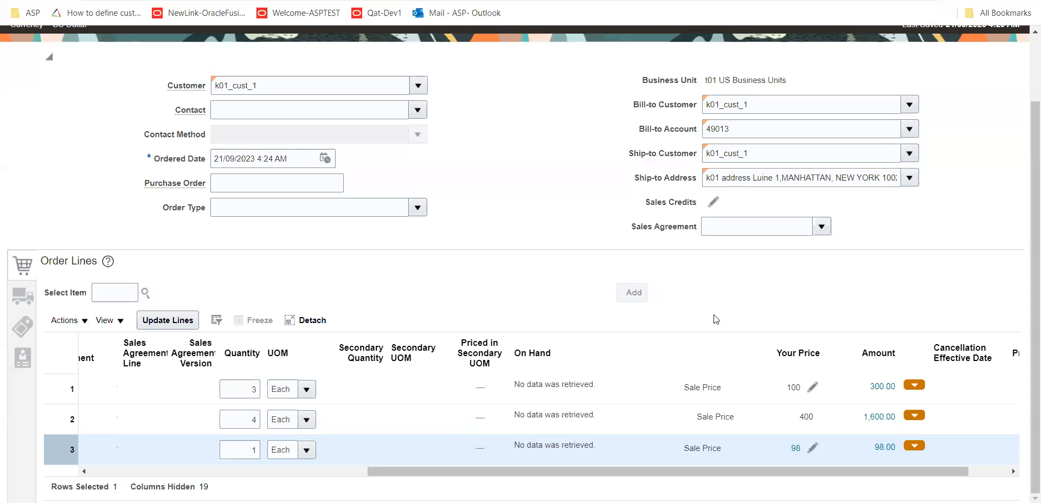
Save the draft order and check the prices and amounts of its three lines
{"action": "scroll", "coordinate": [813, 216], "scroll_direction": "up", "scroll_amount": 3}
{"action": "left_click", "coordinate": [901, 77]}
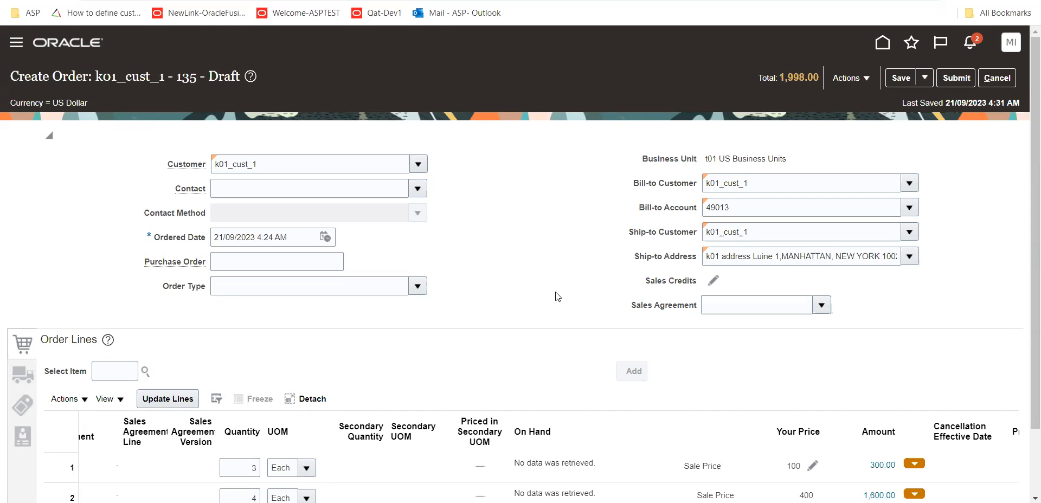
{"action": "scroll", "coordinate": [557, 296], "scroll_direction": "down", "scroll_amount": 2}
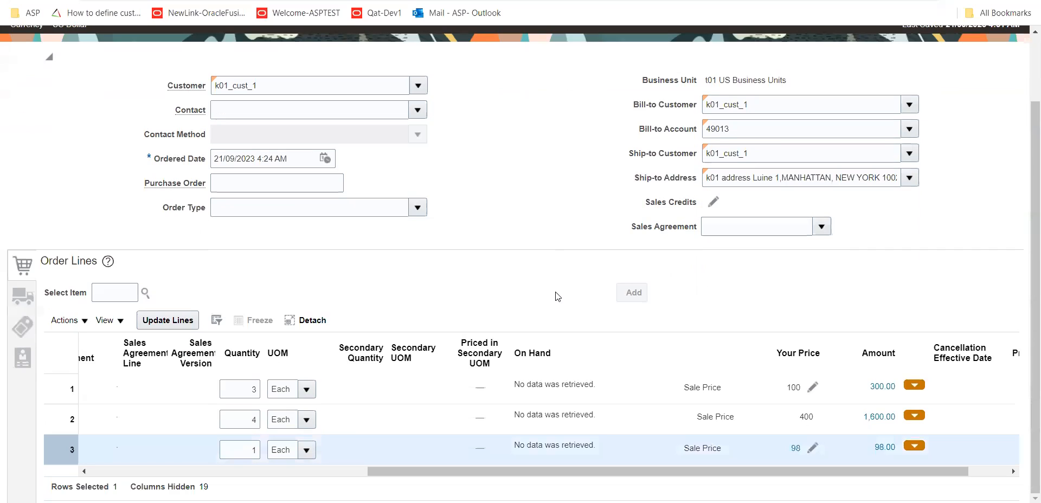
{"action": "scroll", "coordinate": [557, 296], "scroll_direction": "up", "scroll_amount": 2}
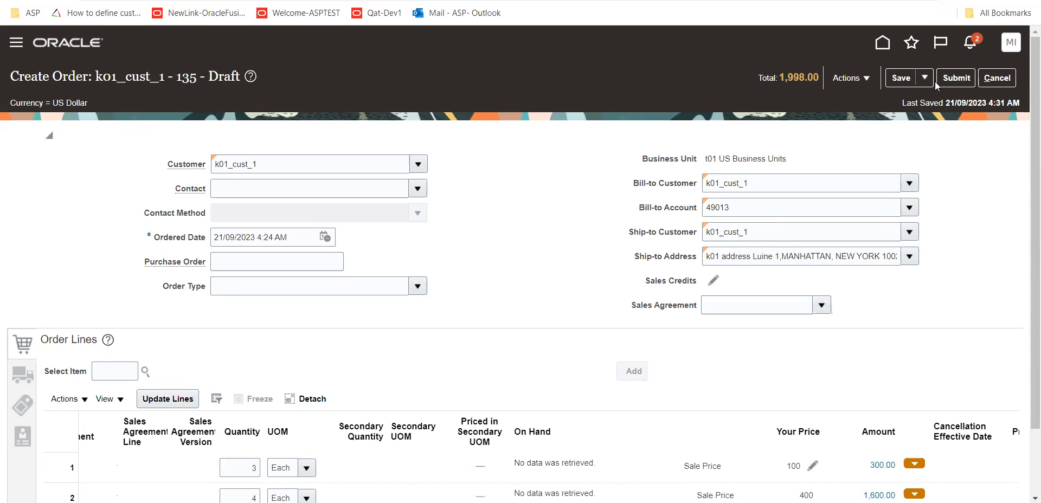
Try to submit the order, then review and dismiss the order messages
{"action": "left_click", "coordinate": [959, 79]}
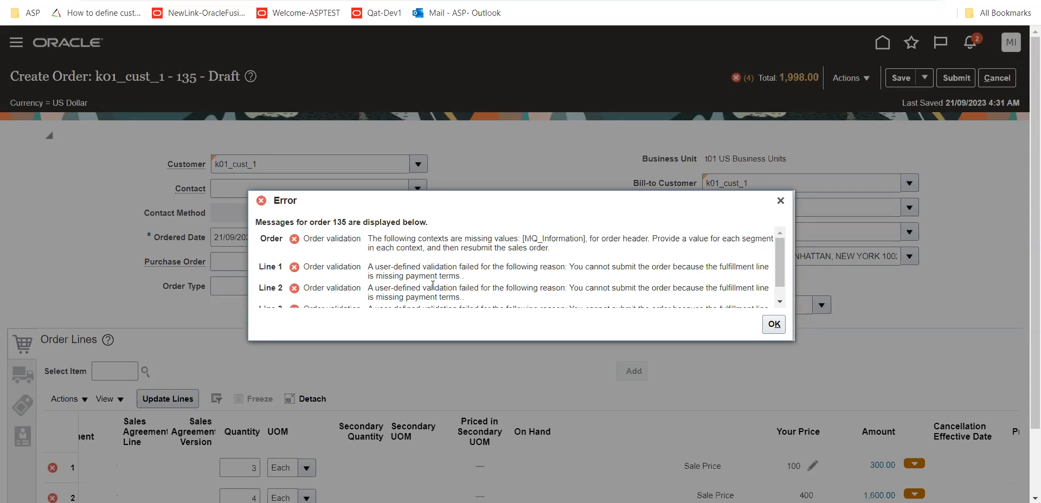
{"action": "scroll", "coordinate": [433, 285], "scroll_direction": "down", "scroll_amount": 1}
{"action": "left_click", "coordinate": [774, 325]}
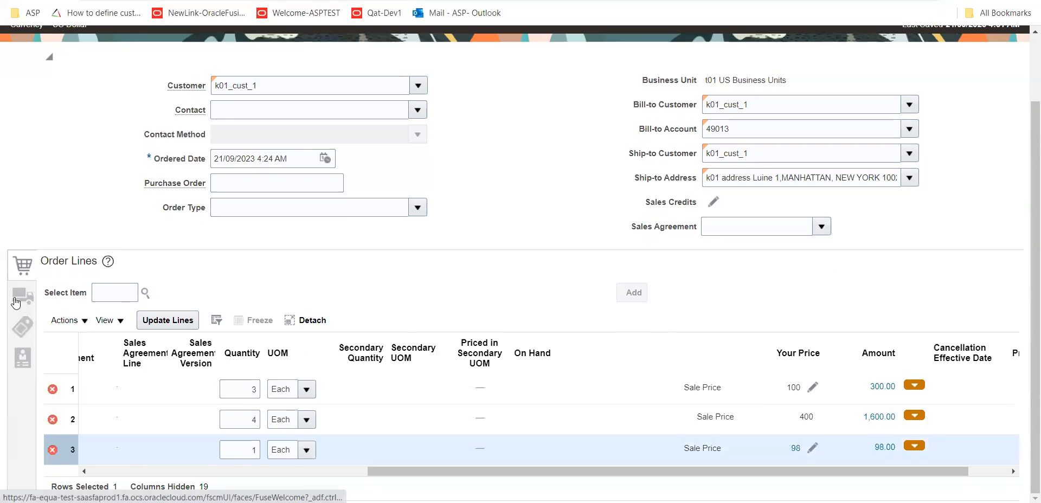
Set the payment terms to 60 NET in the order's billing and payment details
{"action": "left_click", "coordinate": [17, 301]}
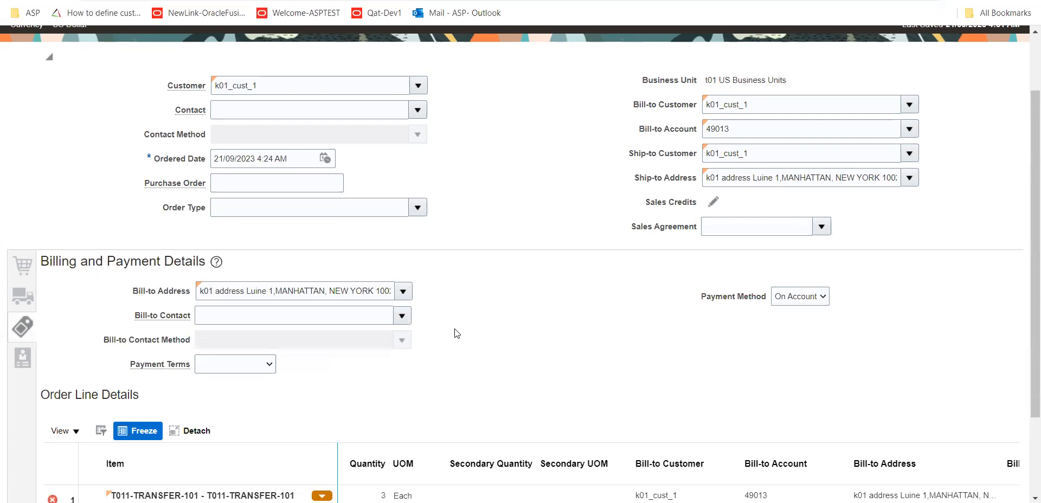
{"action": "left_click", "coordinate": [274, 366]}
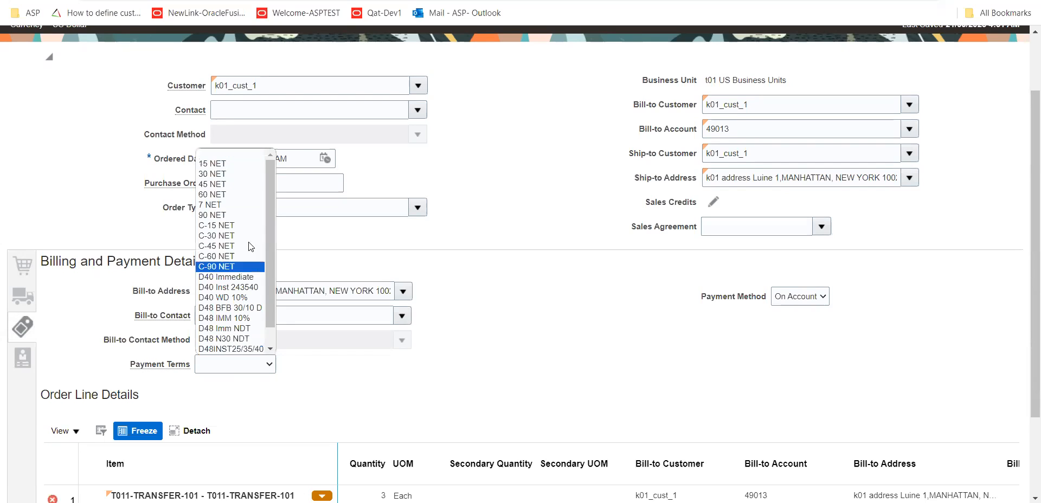
{"action": "left_click", "coordinate": [240, 194]}
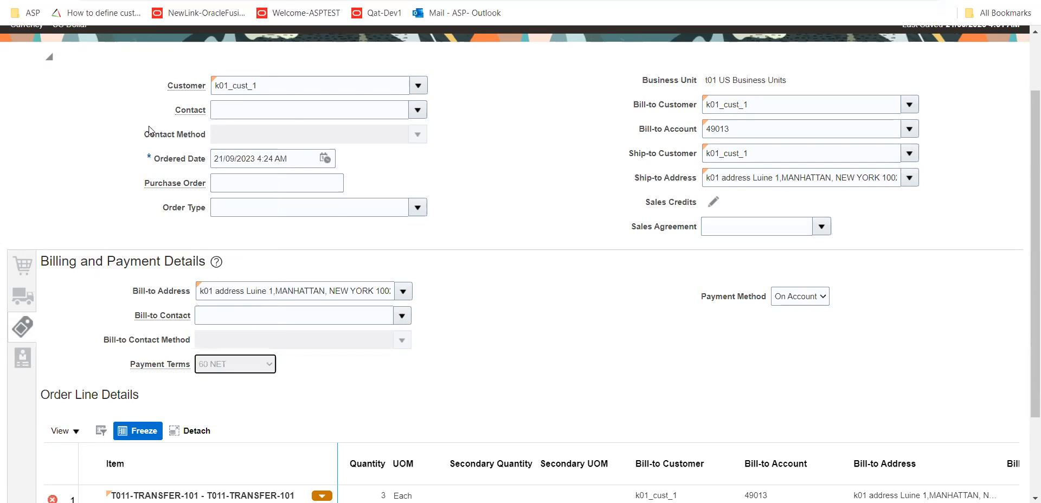
Save the order with its payment terms, validate it, and dismiss the order messages
{"action": "scroll", "coordinate": [571, 360], "scroll_direction": "up", "scroll_amount": 2}
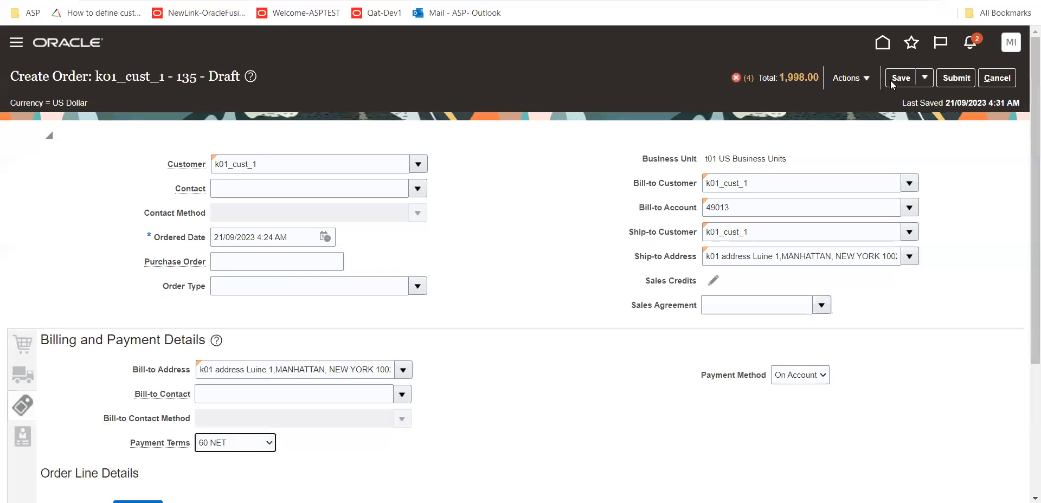
{"action": "left_click", "coordinate": [892, 80]}
{"action": "left_click", "coordinate": [860, 80]}
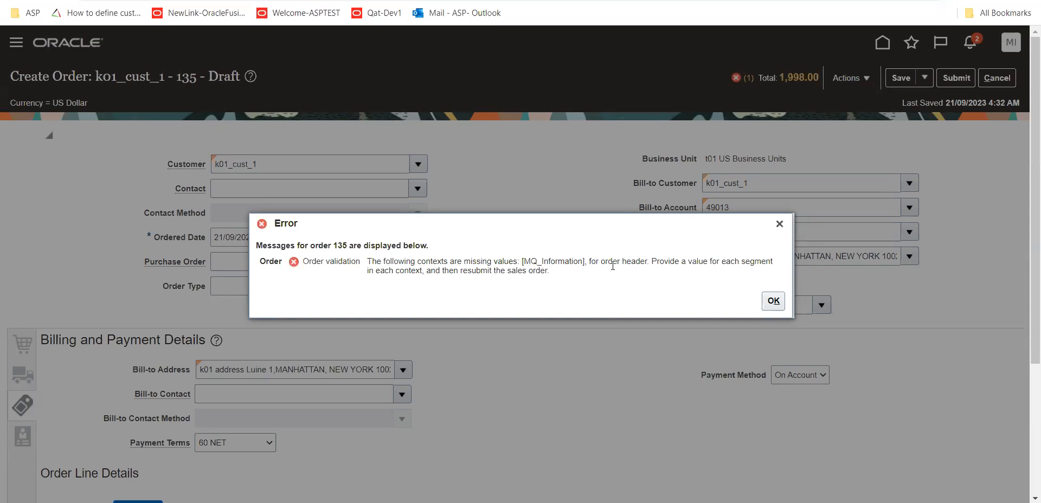
{"action": "left_click", "coordinate": [773, 301]}
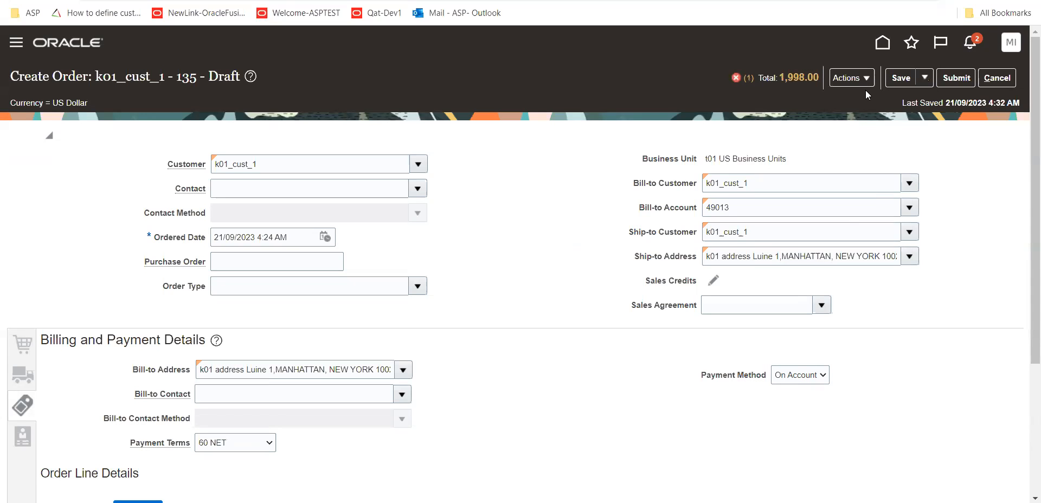
Open the order's additional header information, view the MQ_Information page, and close it
{"action": "left_click", "coordinate": [868, 80]}
{"action": "left_click", "coordinate": [903, 251]}
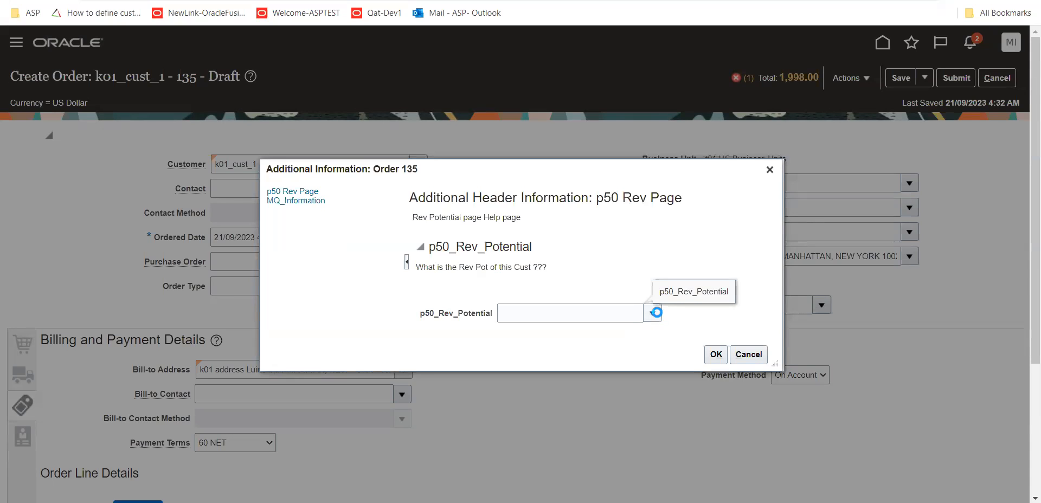
{"action": "left_click", "coordinate": [540, 362]}
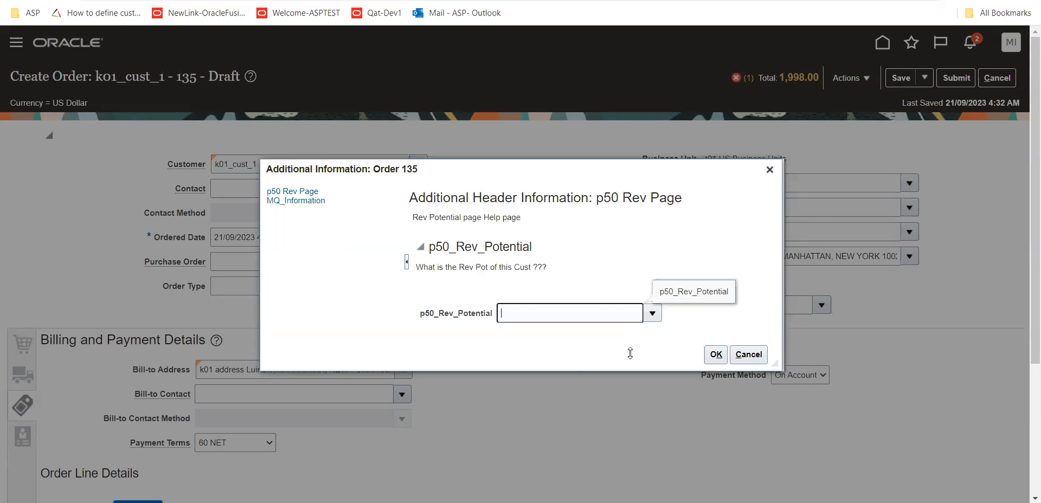
{"action": "left_click", "coordinate": [296, 200]}
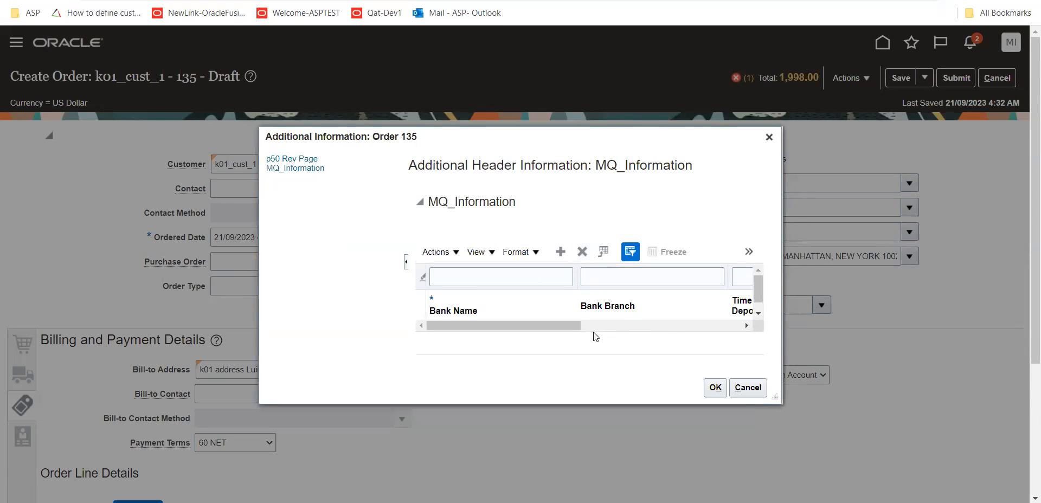
{"action": "left_click", "coordinate": [715, 388]}
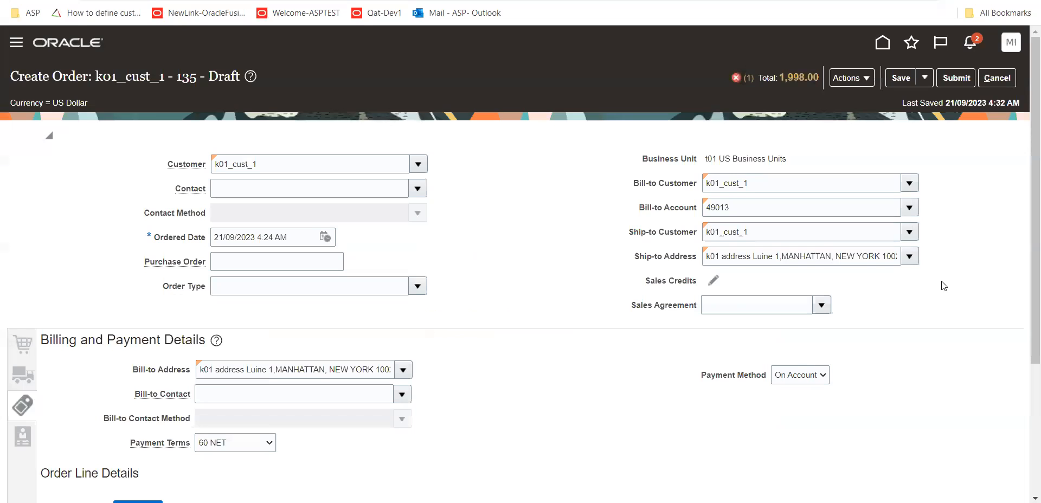
Validate the order again, accept saving the changes, and dismiss the order messages
{"action": "left_click", "coordinate": [851, 78]}
{"action": "left_click", "coordinate": [861, 101]}
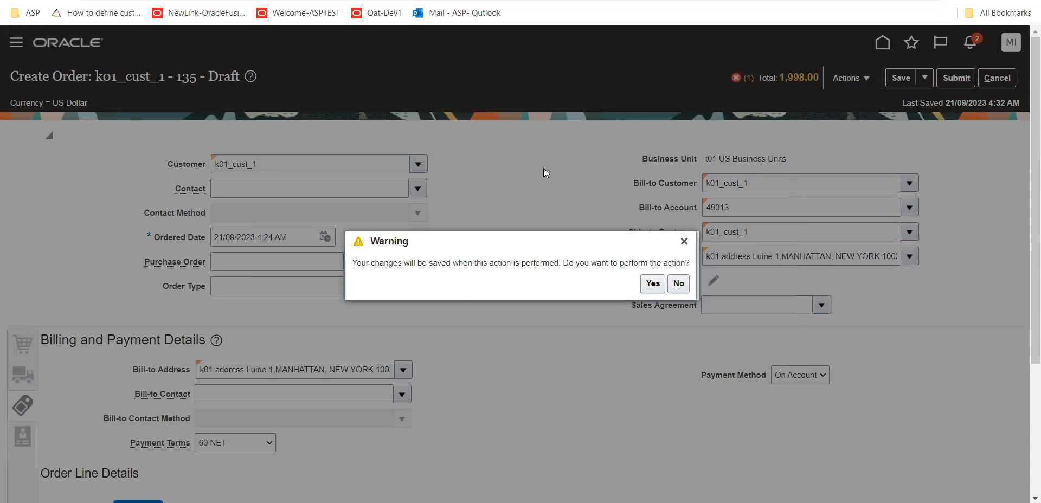
{"action": "left_click", "coordinate": [653, 283]}
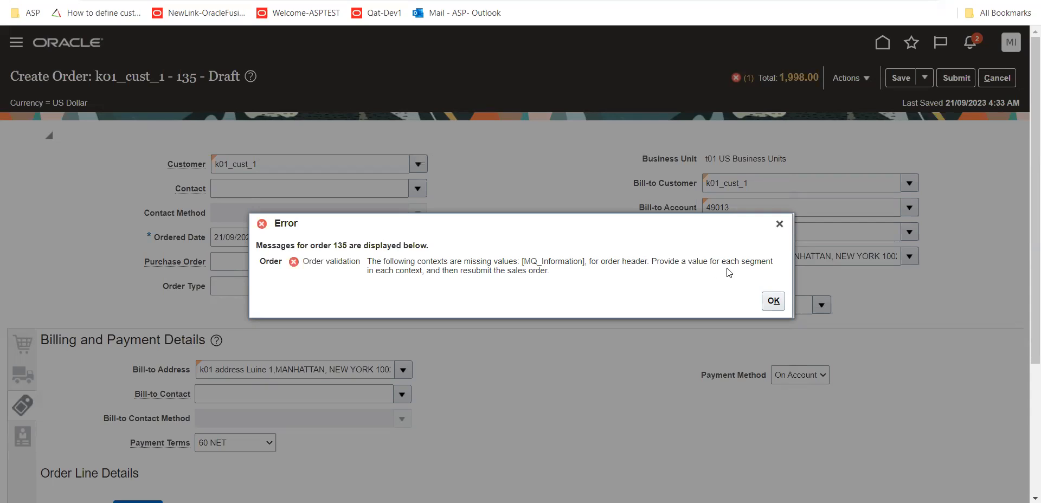
{"action": "left_click", "coordinate": [785, 299]}
Add an MQ_Information row to the order's additional header information with bank name BANK and bank branch 12334454, and accept it
{"action": "left_click", "coordinate": [868, 79]}
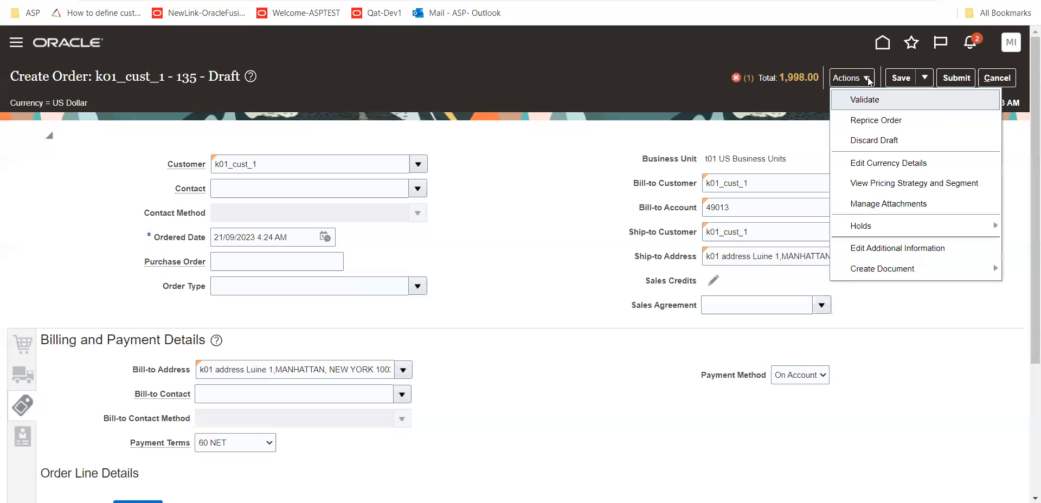
{"action": "left_click", "coordinate": [913, 248]}
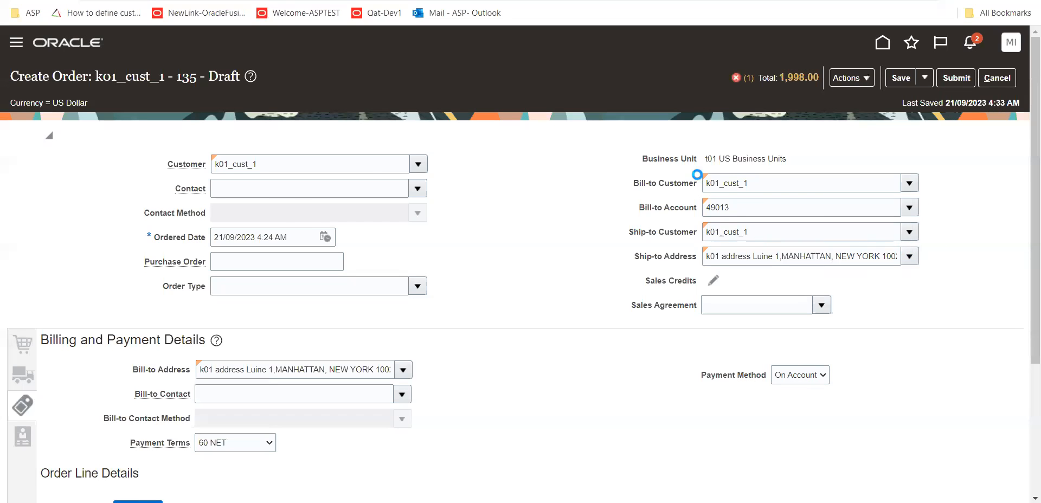
{"action": "left_click", "coordinate": [295, 200]}
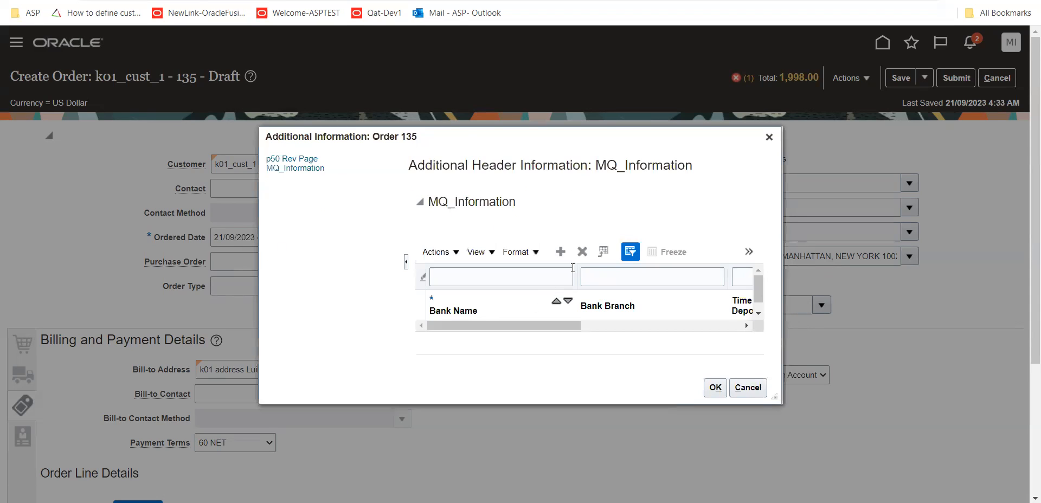
{"action": "left_click", "coordinate": [560, 251]}
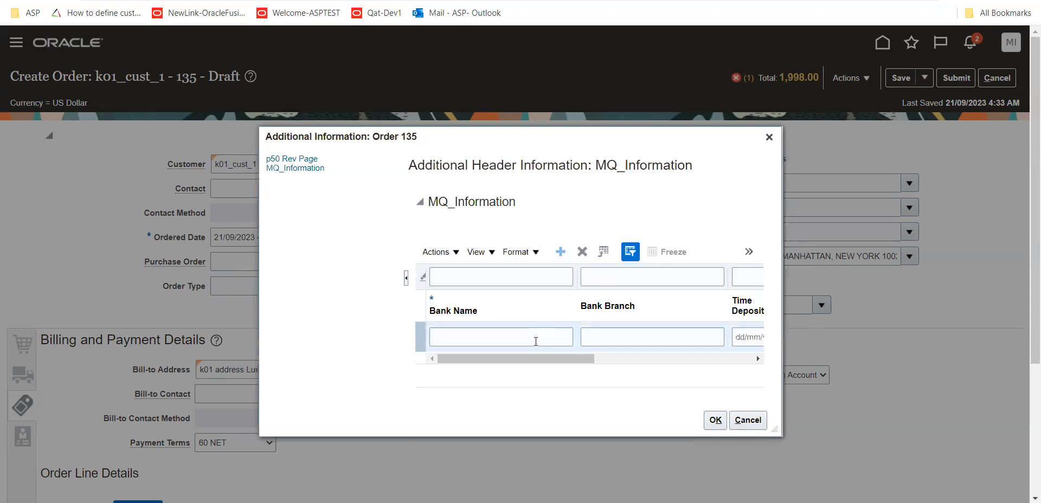
{"action": "left_click", "coordinate": [511, 320]}
{"action": "type", "text": "B"}
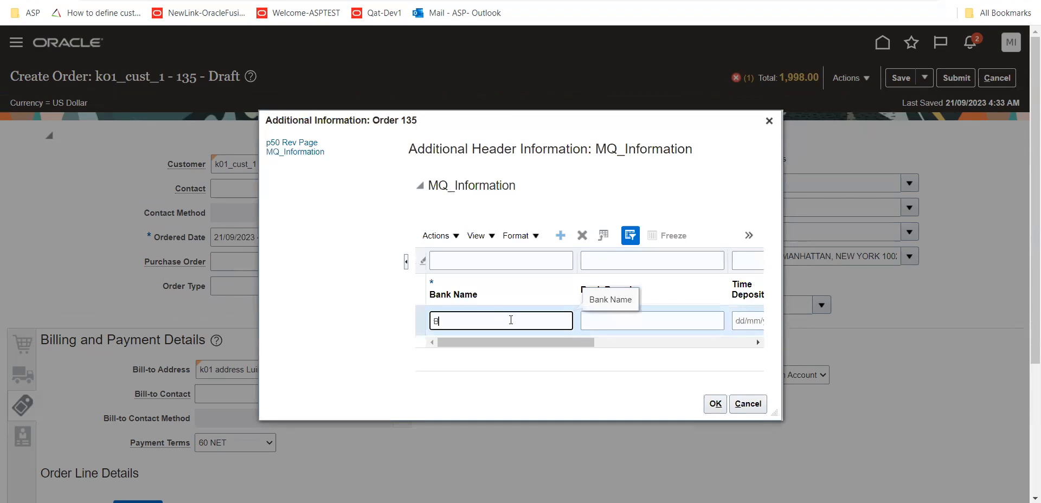
{"action": "type", "text": "ANK"}
{"action": "key", "text": "Tab"}
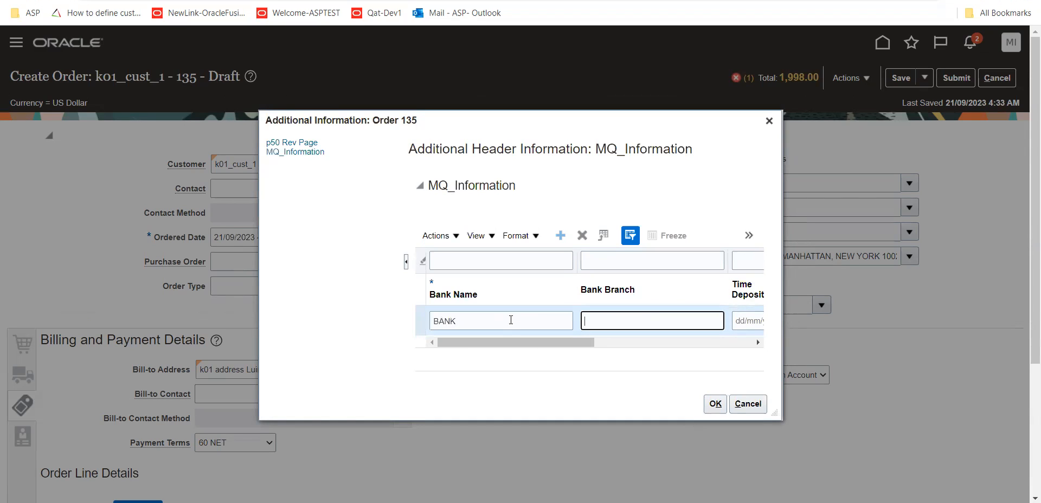
{"action": "type", "text": "12334454"}
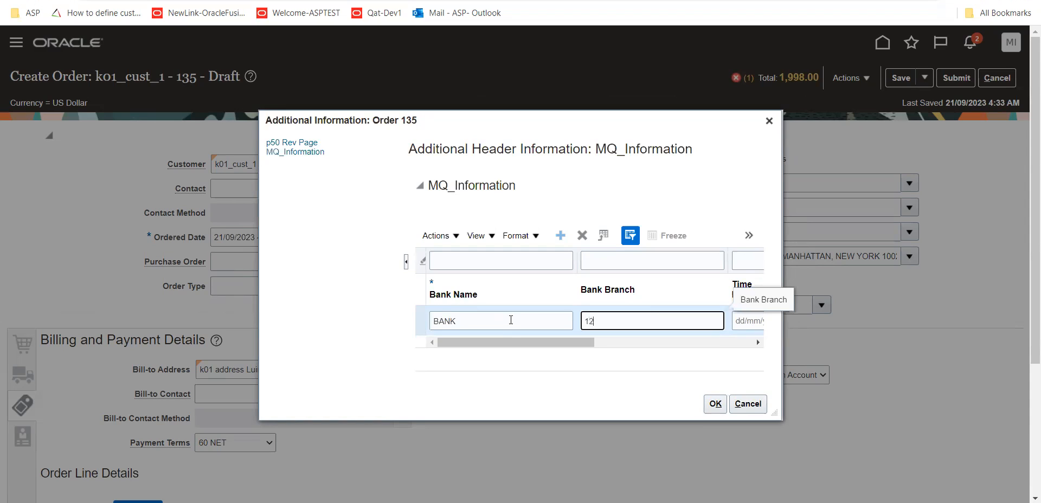
{"action": "left_click", "coordinate": [715, 403]}
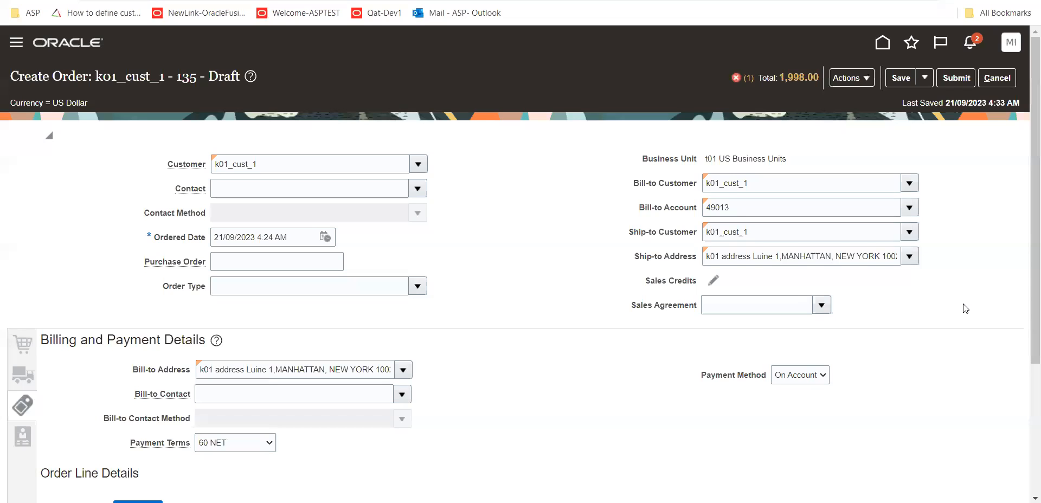
Submit the sales order for k01_cust_1 and dismiss the submission confirmation
{"action": "left_click", "coordinate": [955, 78]}
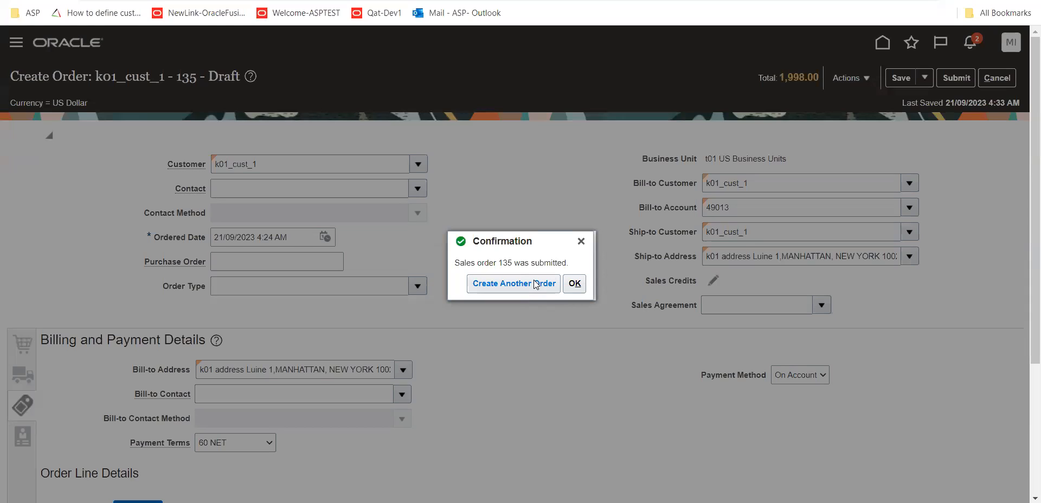
{"action": "left_click_drag", "start_coordinate": [464, 264], "coordinate": [552, 265]}
{"action": "left_click", "coordinate": [576, 285]}
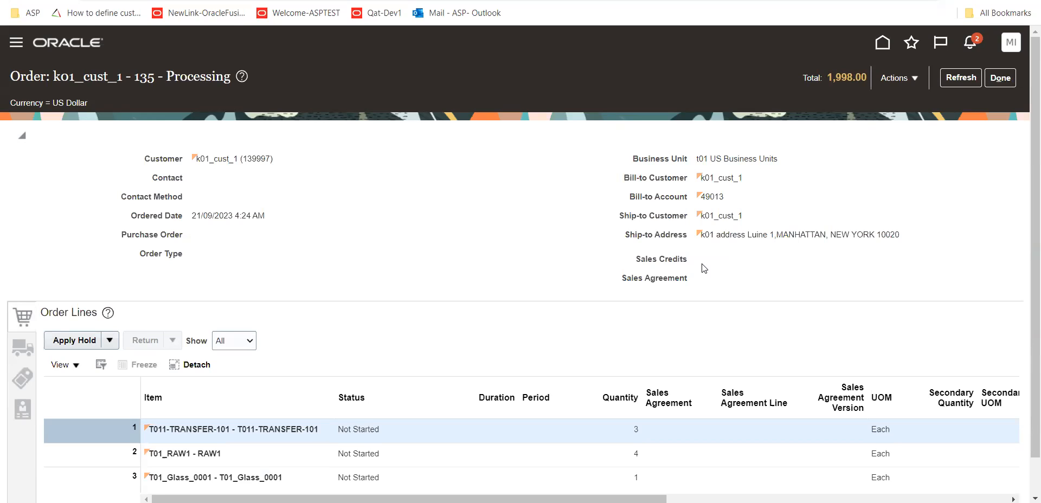
Review the submitted order's header and order lines, and close the order
{"action": "scroll", "coordinate": [703, 267], "scroll_direction": "down", "scroll_amount": 1}
{"action": "scroll", "coordinate": [703, 268], "scroll_direction": "up", "scroll_amount": 1}
{"action": "left_click", "coordinate": [1004, 81]}
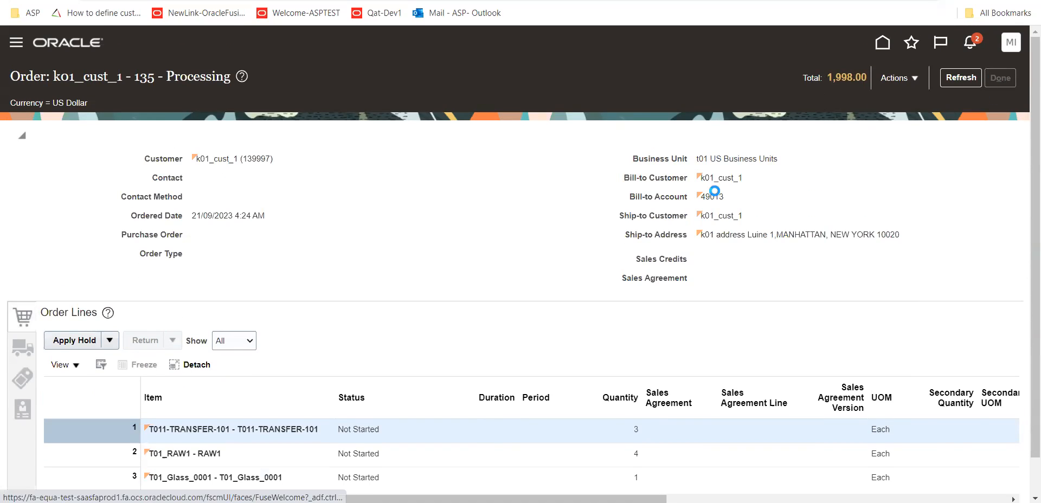